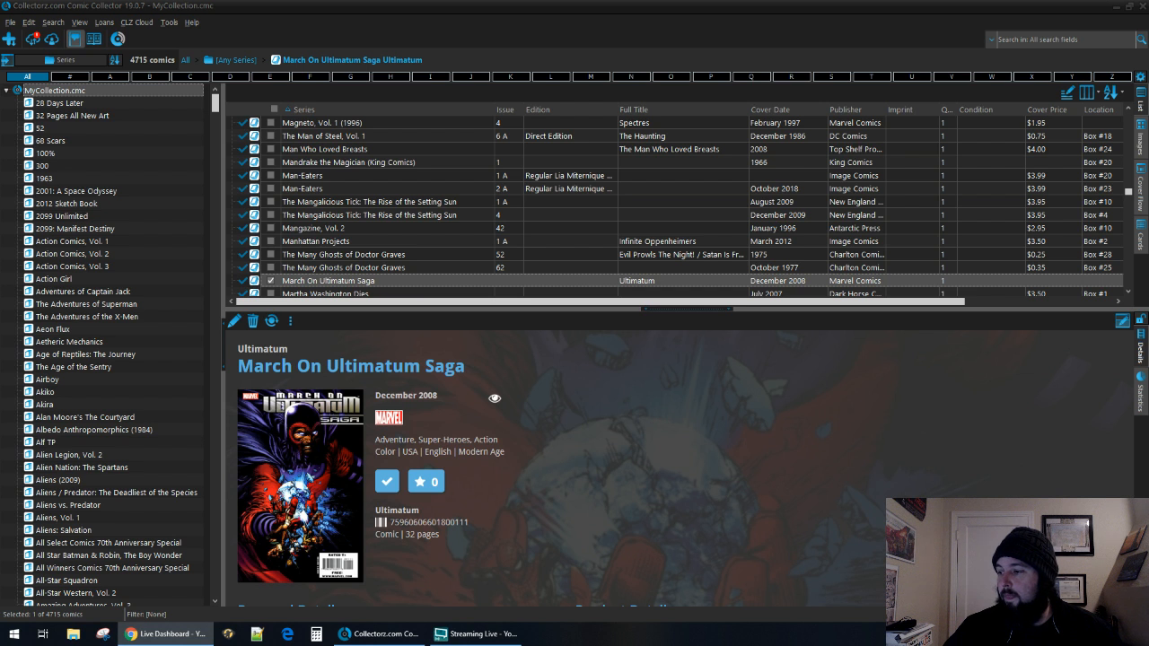
Look up "mary jane" by series in the Add Comics from CLZ Core window and open the 2004 Mary Jane series.
key(alt+Tab)
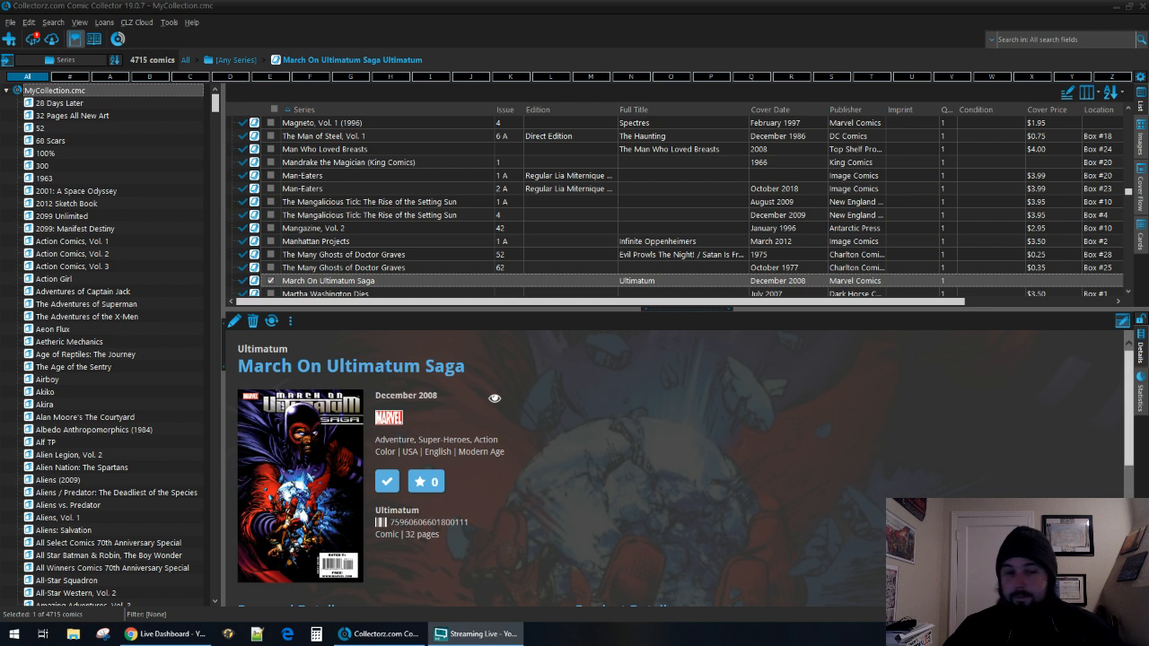
click(780, 438)
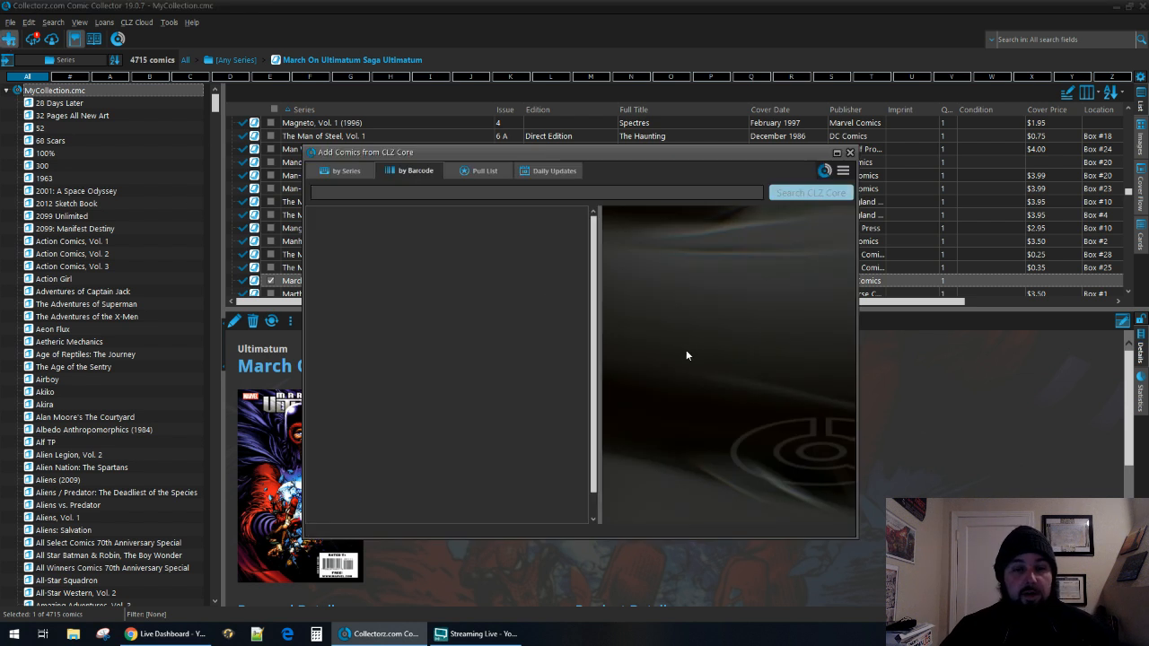
click(344, 173)
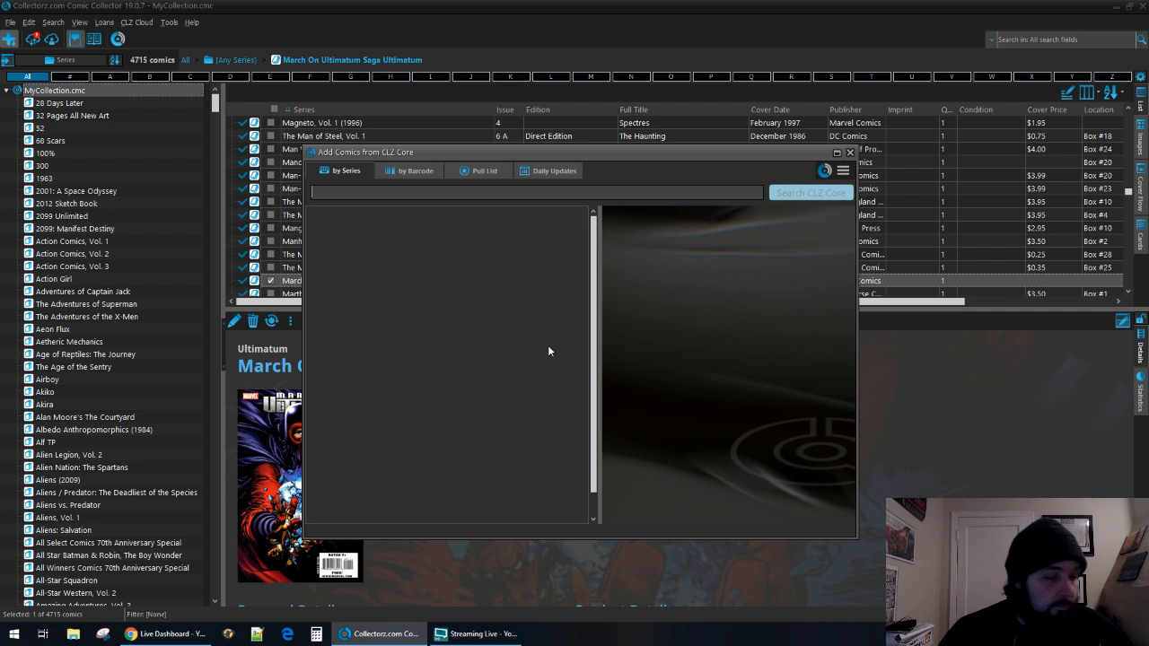
text(mary jane)
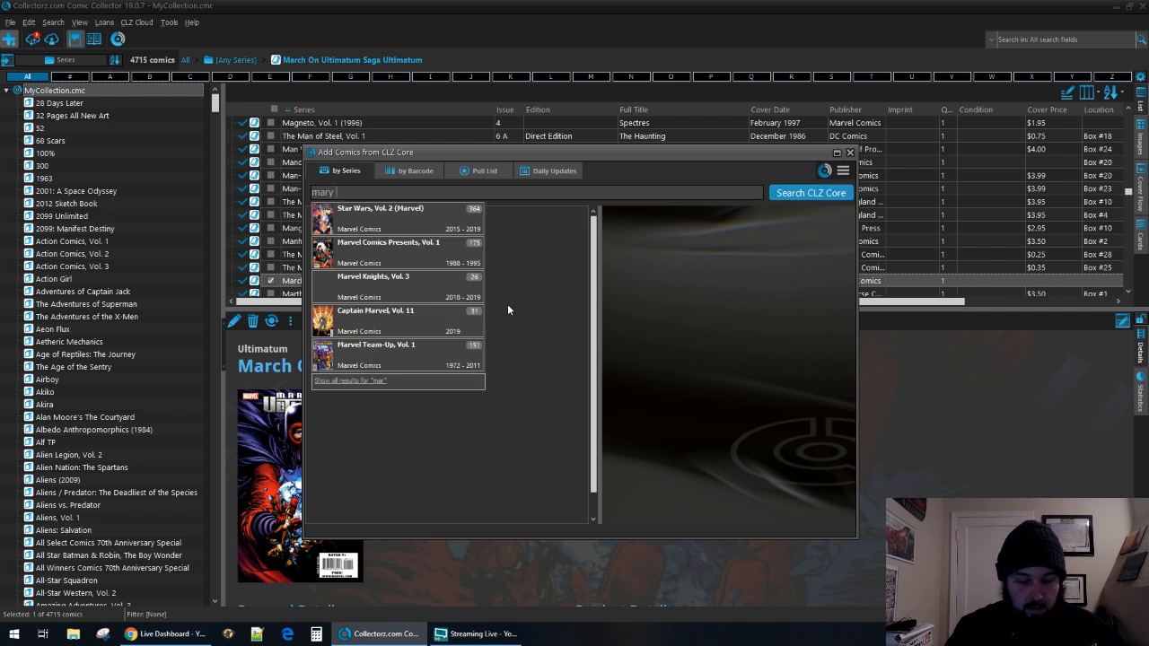
key(Down)
key(Down)
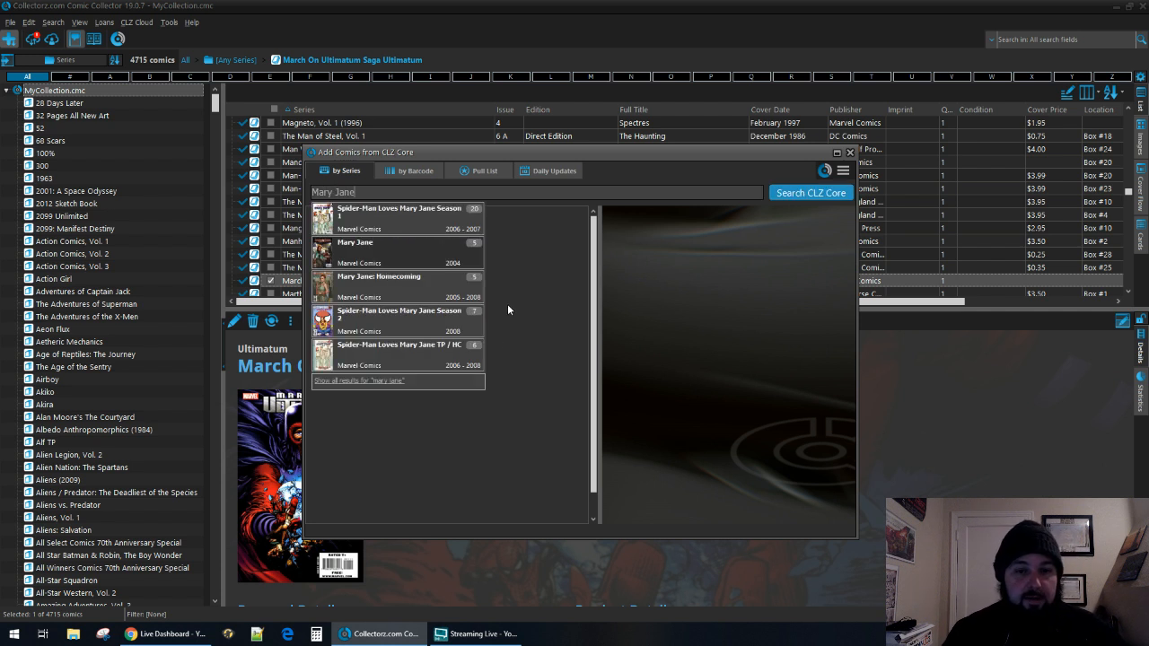
key(Return)
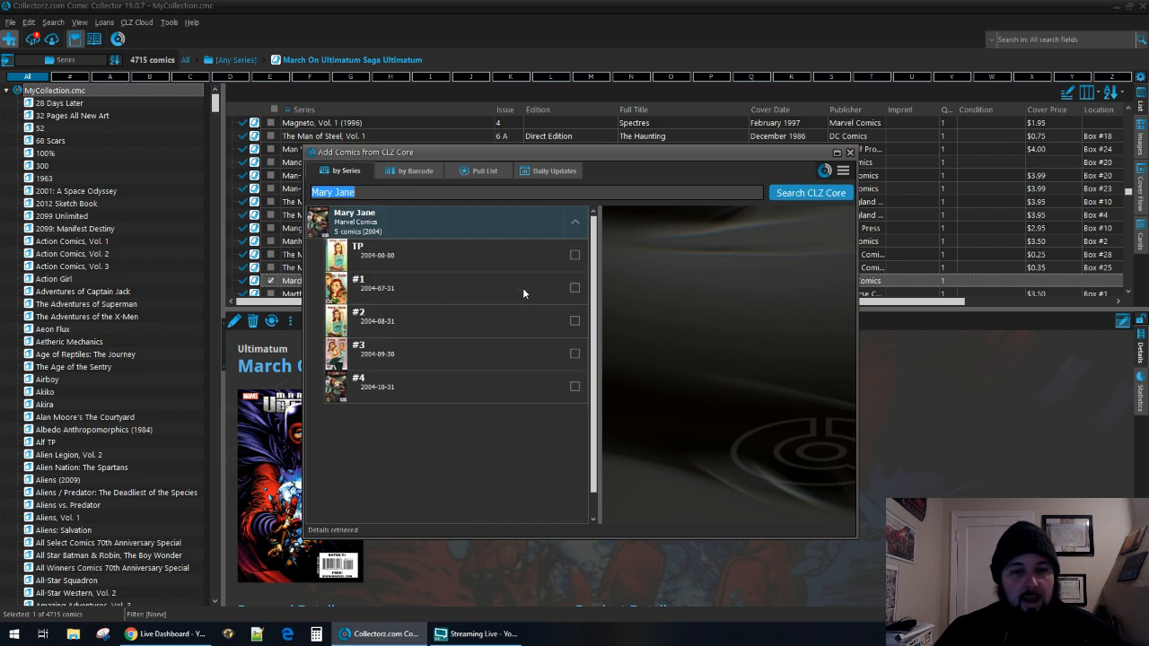
Add Mary Jane issues #1, #2, #3 and #4 to the collection with the status In Collection.
click(575, 287)
click(574, 320)
click(575, 352)
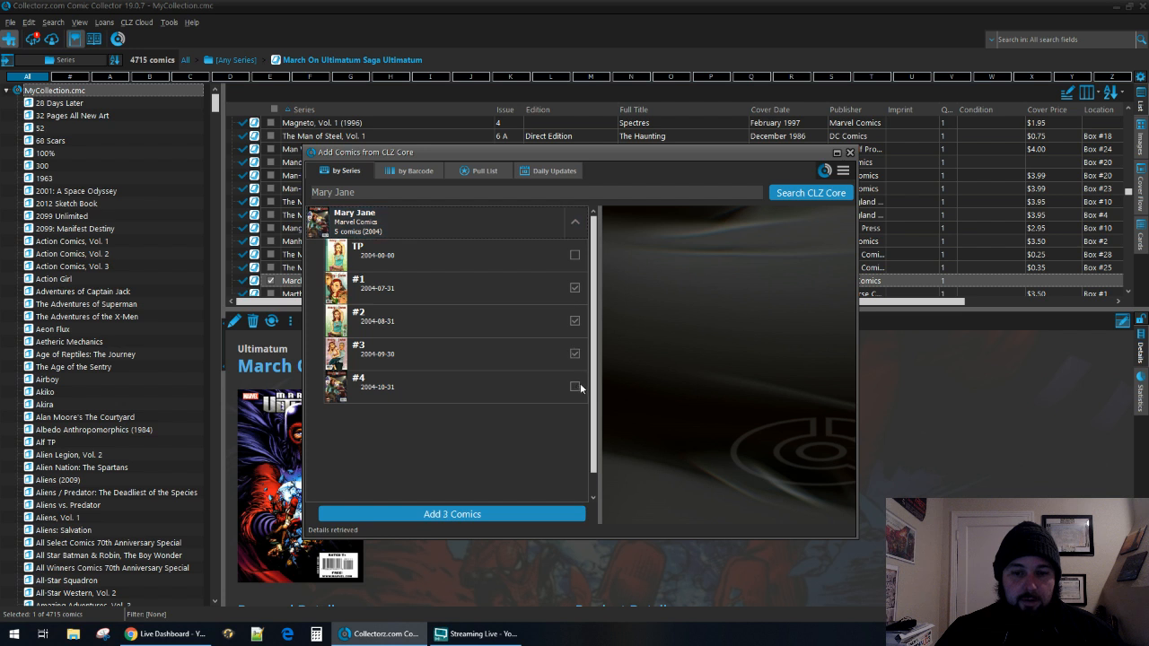
click(575, 386)
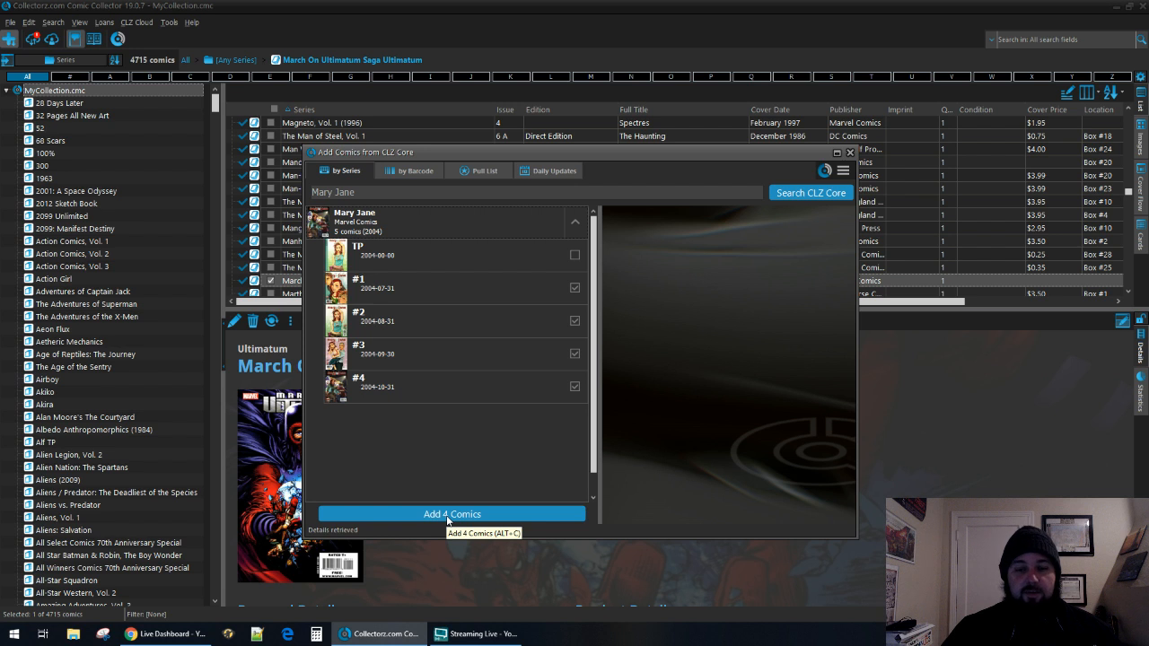
click(506, 519)
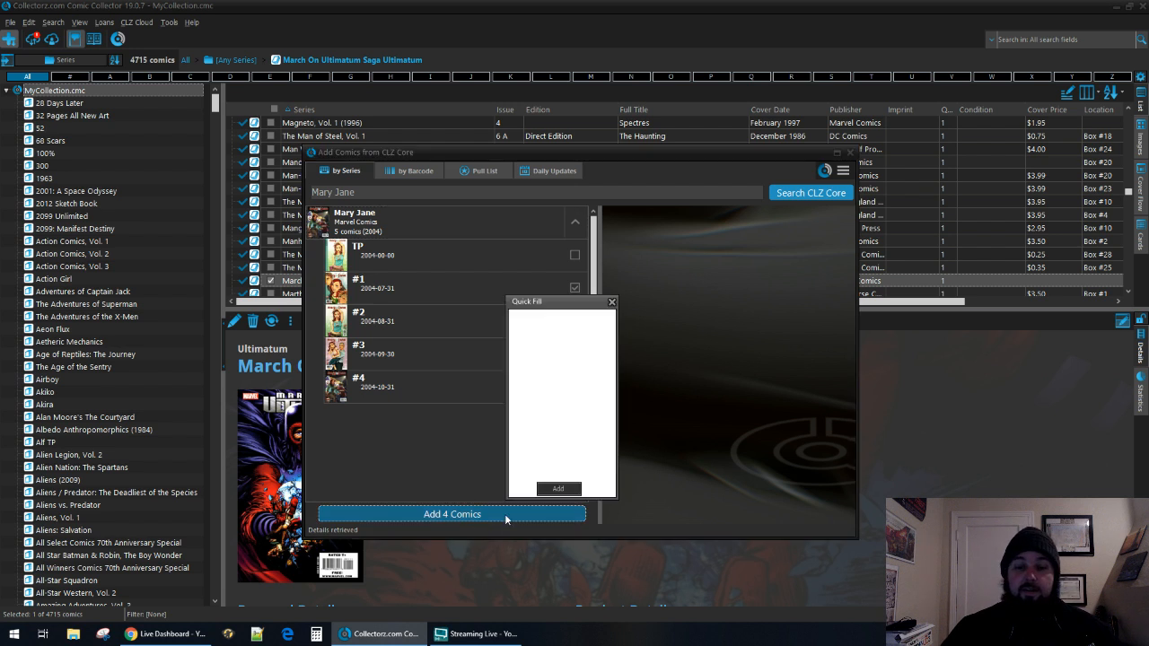
click(558, 490)
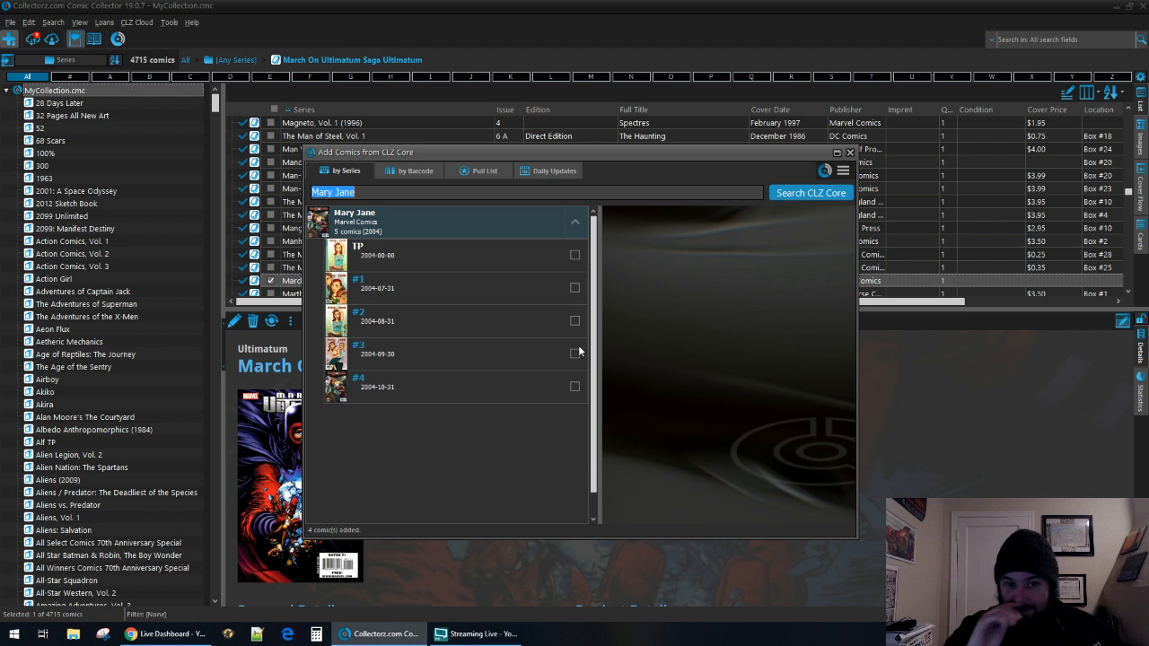
Find the series Marvel: Your Universe Saga and add its single 2008 issue to the collection as In Collection.
text(marvel your)
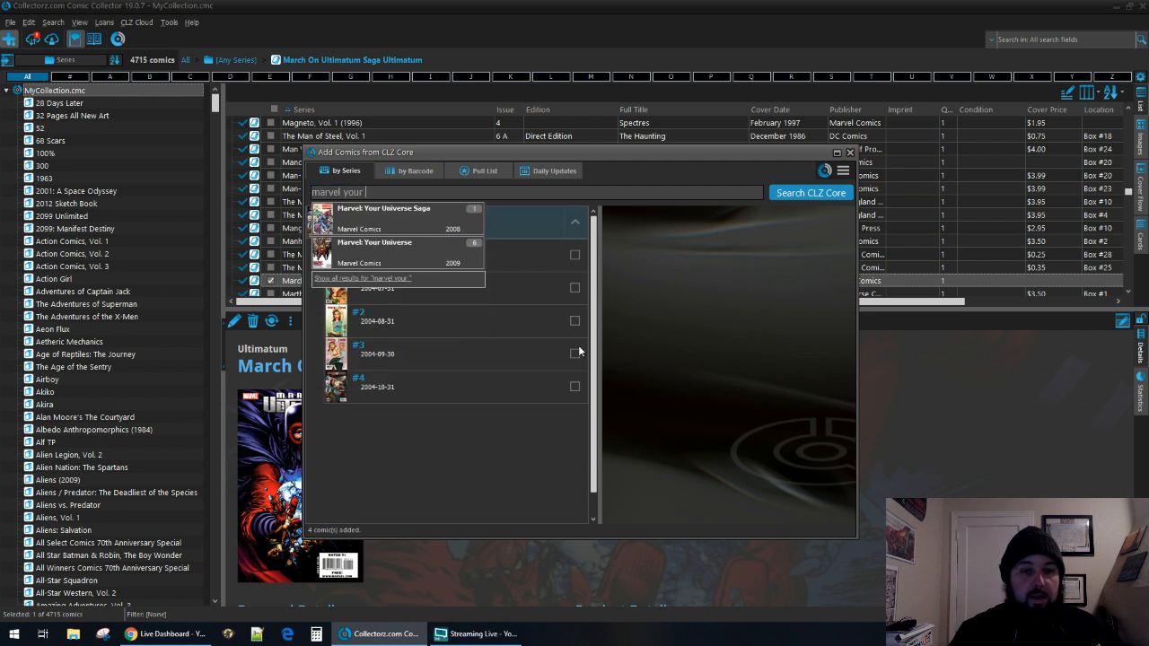
key(Down)
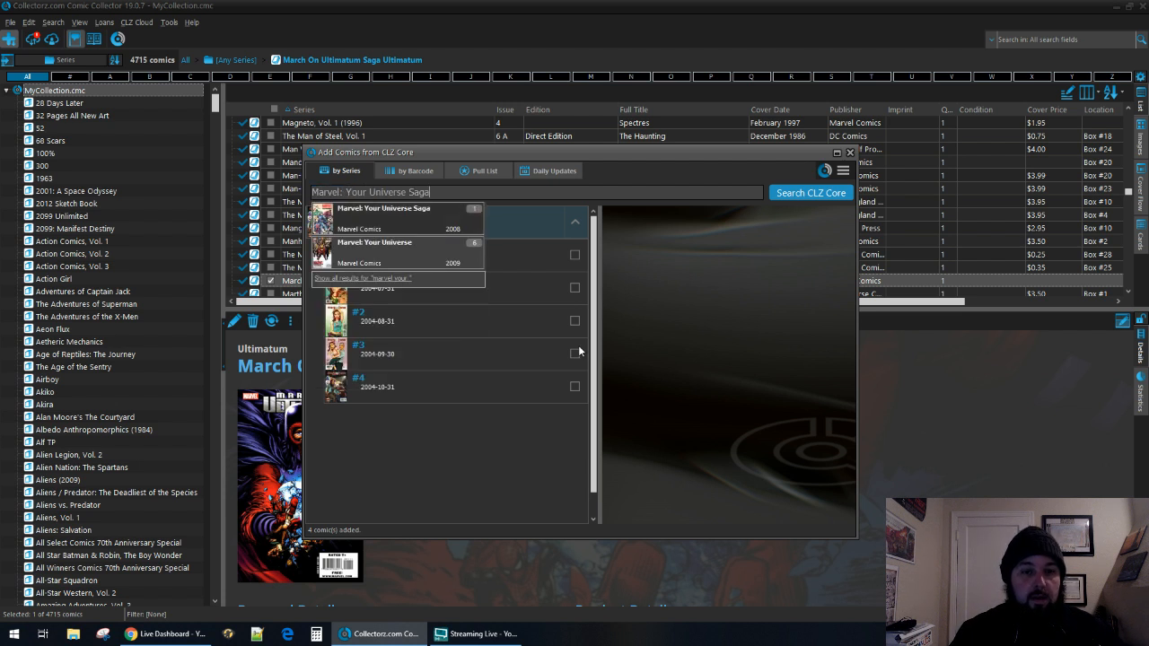
key(Return)
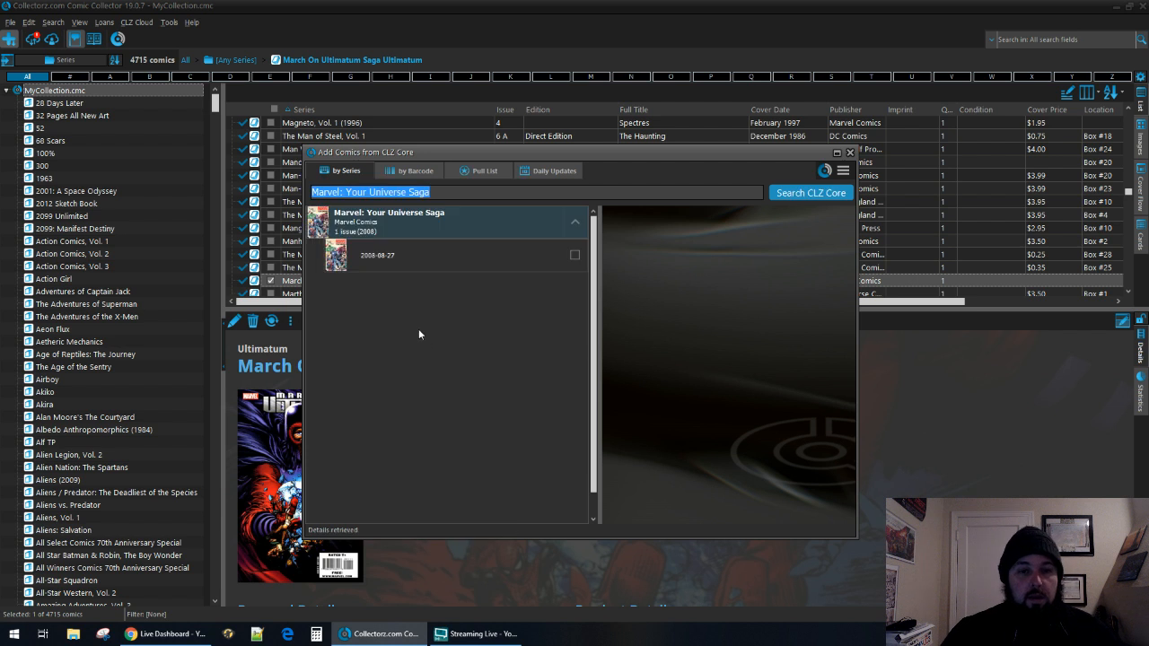
click(422, 254)
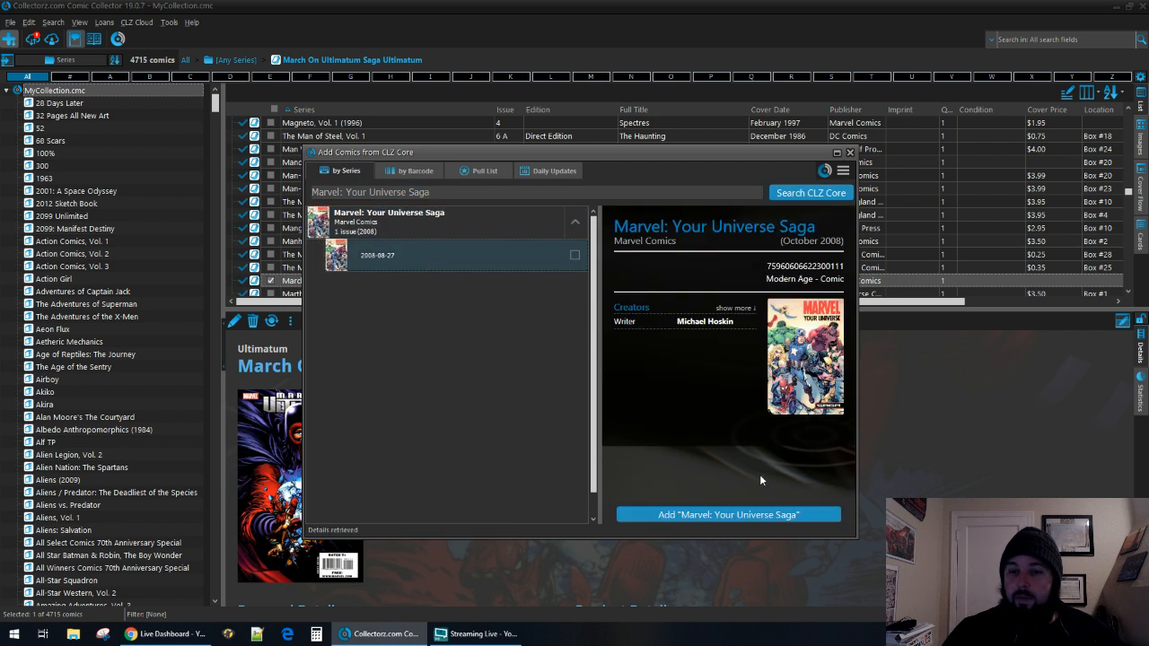
click(764, 516)
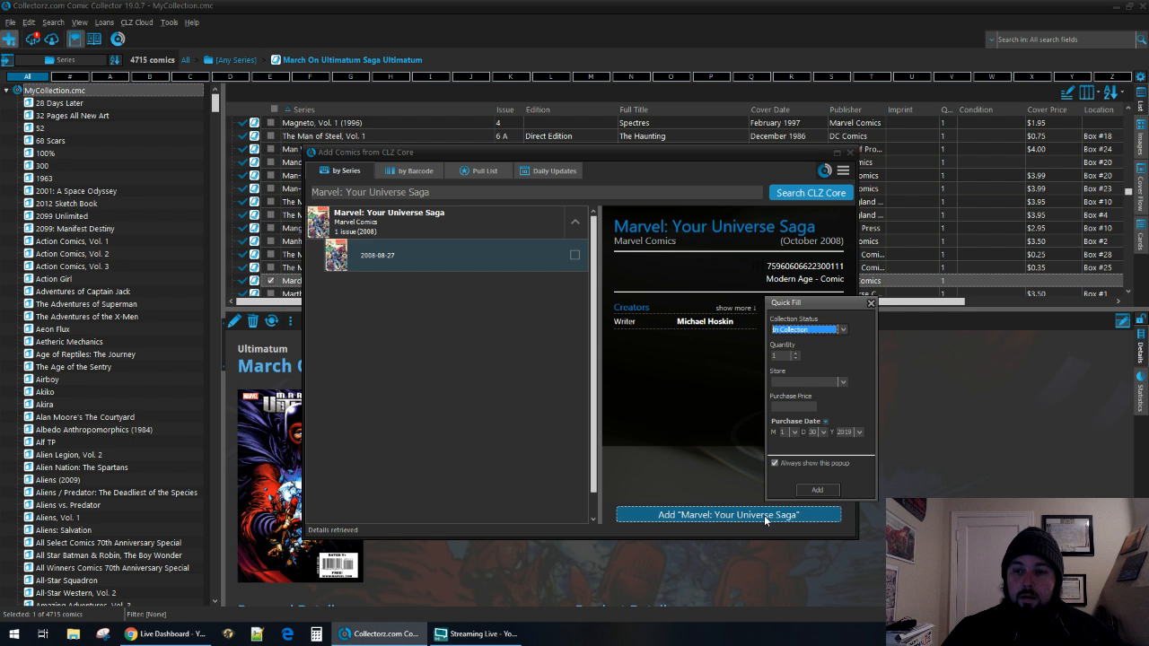
click(818, 489)
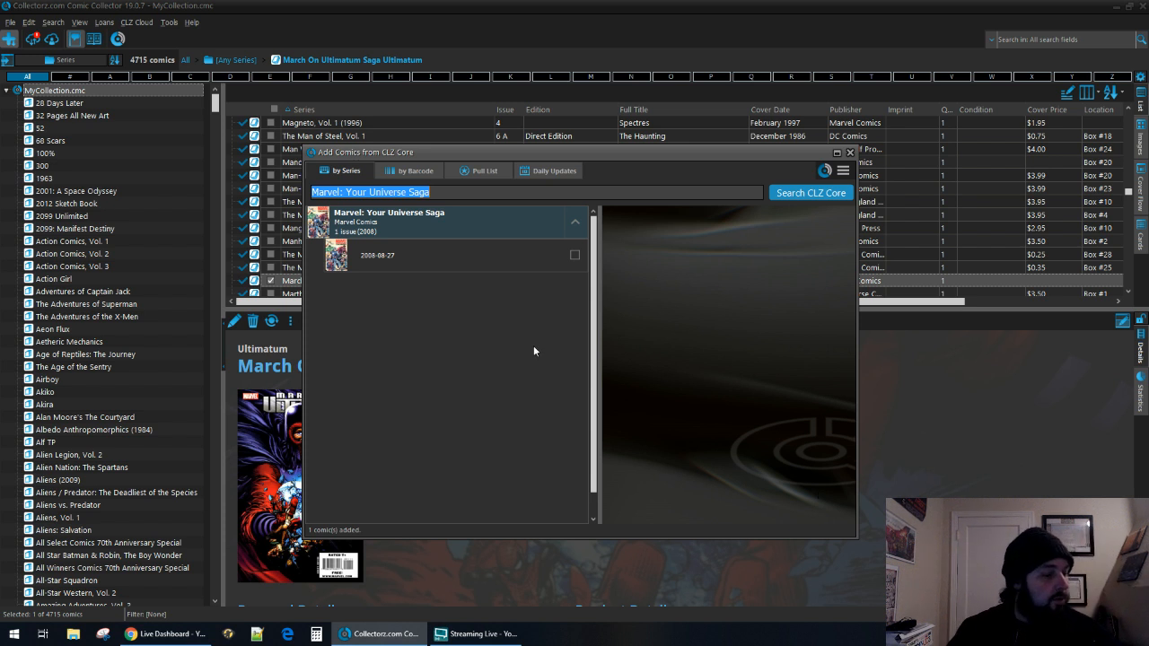
Search for "marvel adven", open the series Marvel Adventures: Spider-Man, Vol. 1 and find issue #41.
text(marvel a)
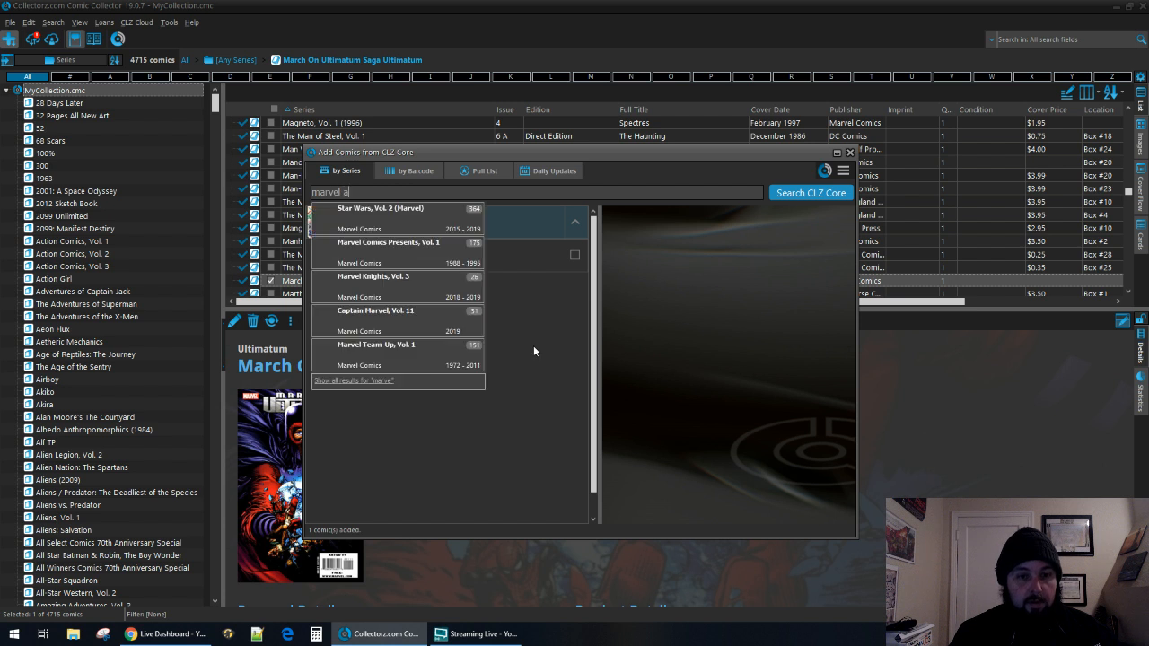
text(dven)
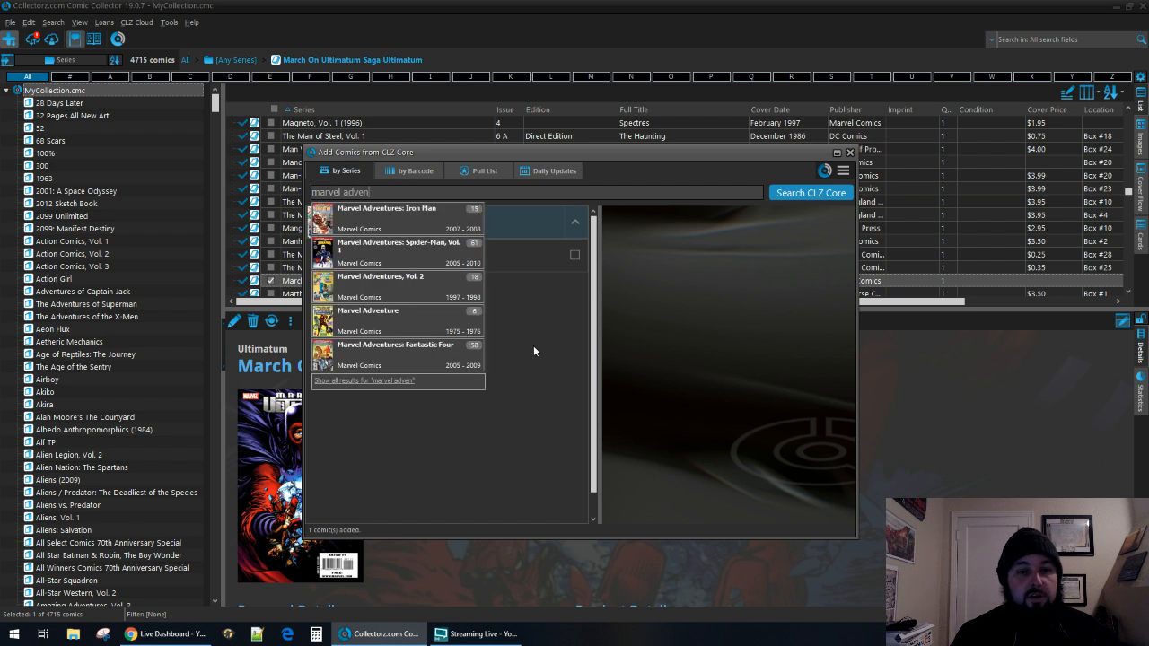
key(Down)
key(Down)
key(Return)
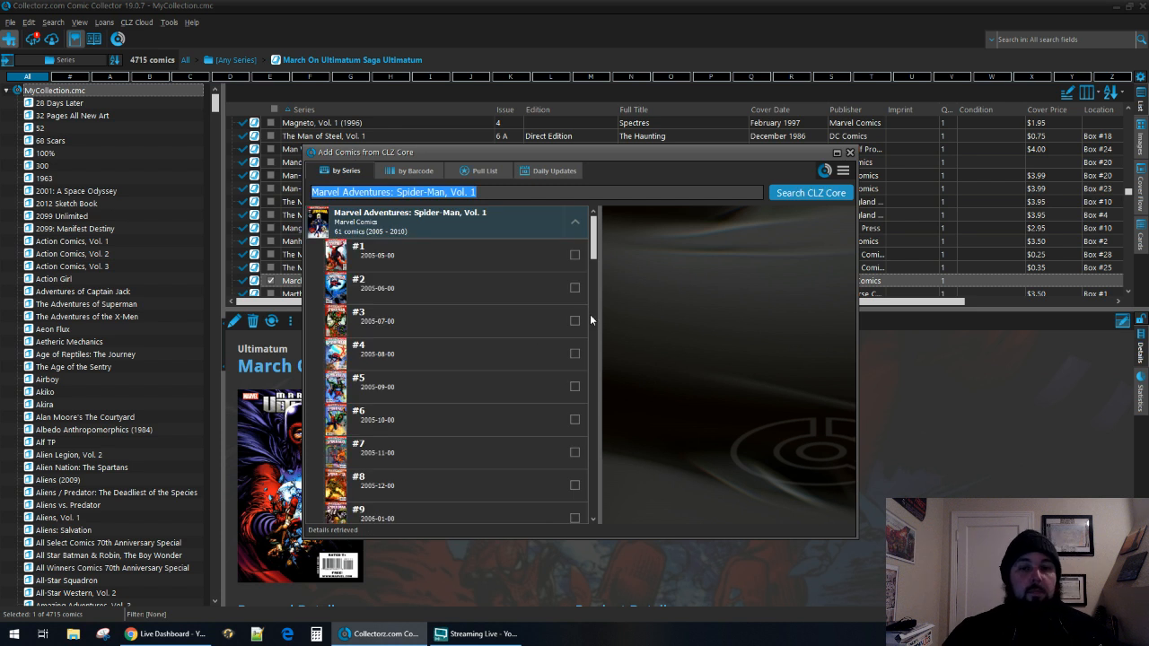
drag(595, 236, 598, 432)
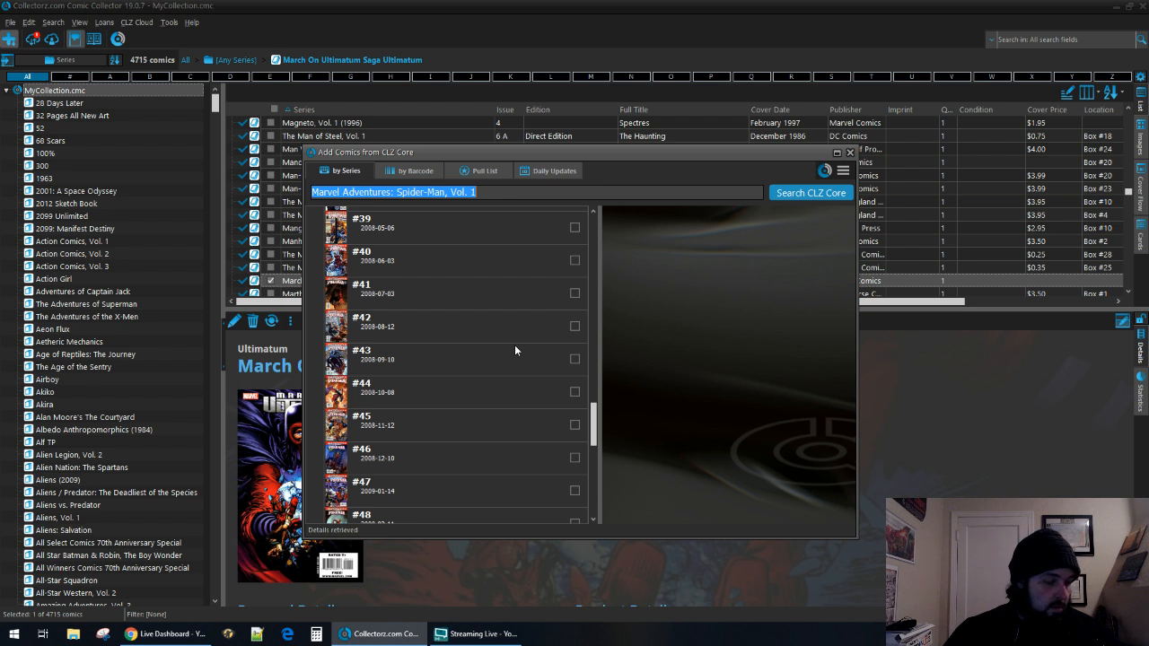
Check the enlarged cover of Marvel Adventures: Spider-Man, Vol. 1 #41 and add the issue to the collection.
click(442, 299)
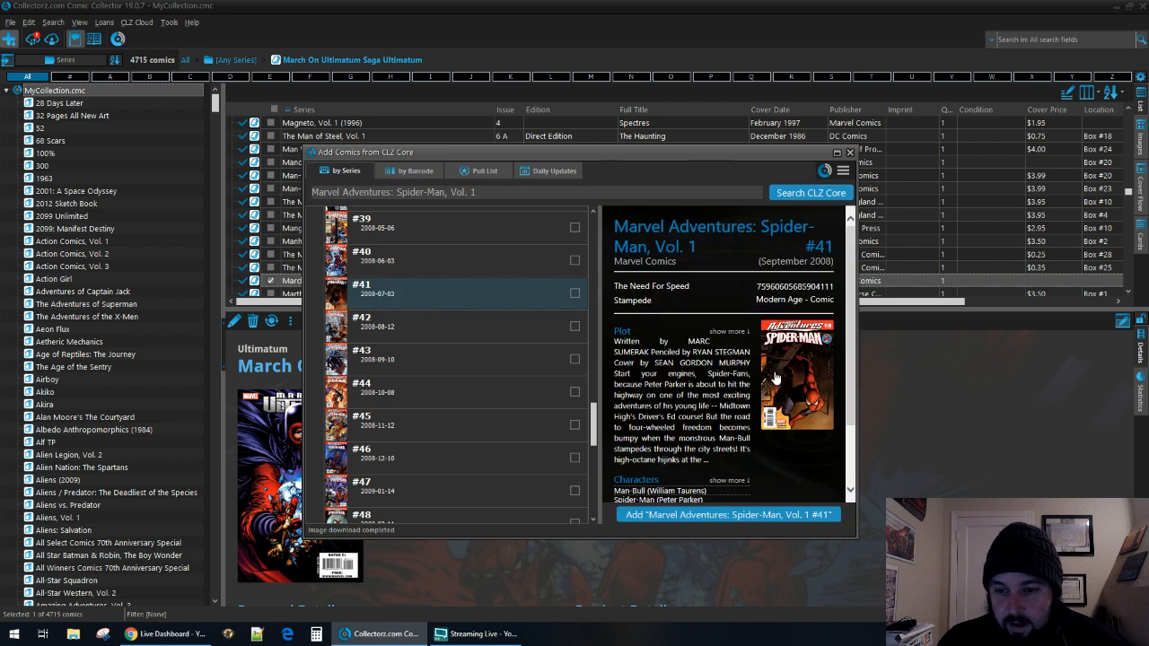
click(811, 382)
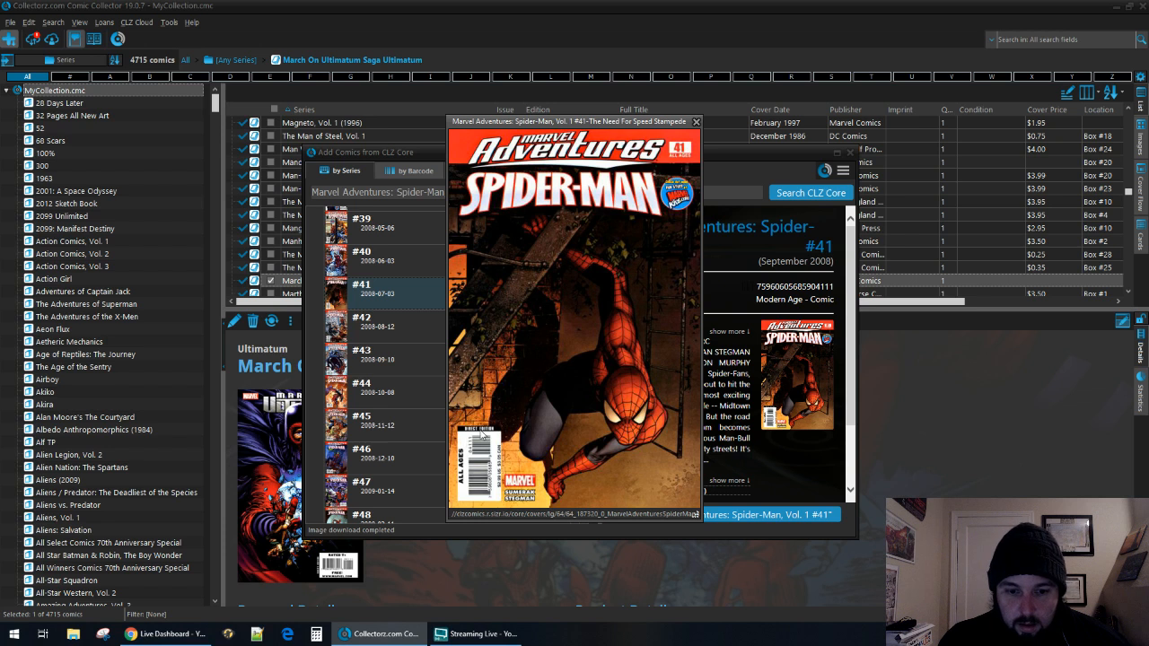
click(696, 123)
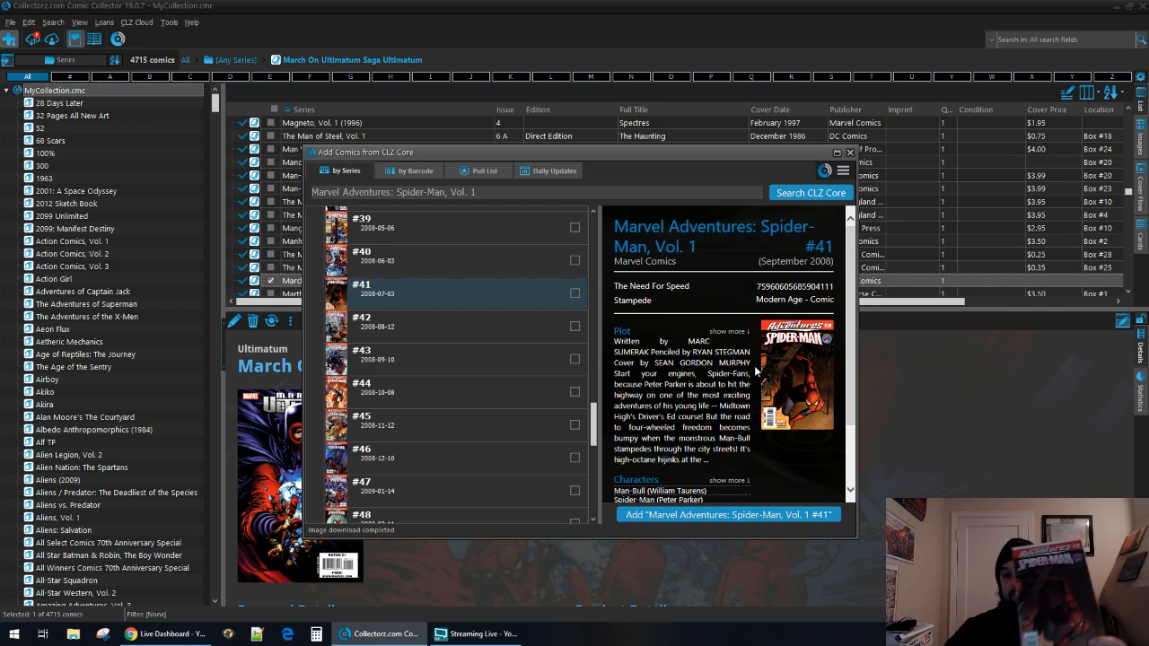
click(818, 404)
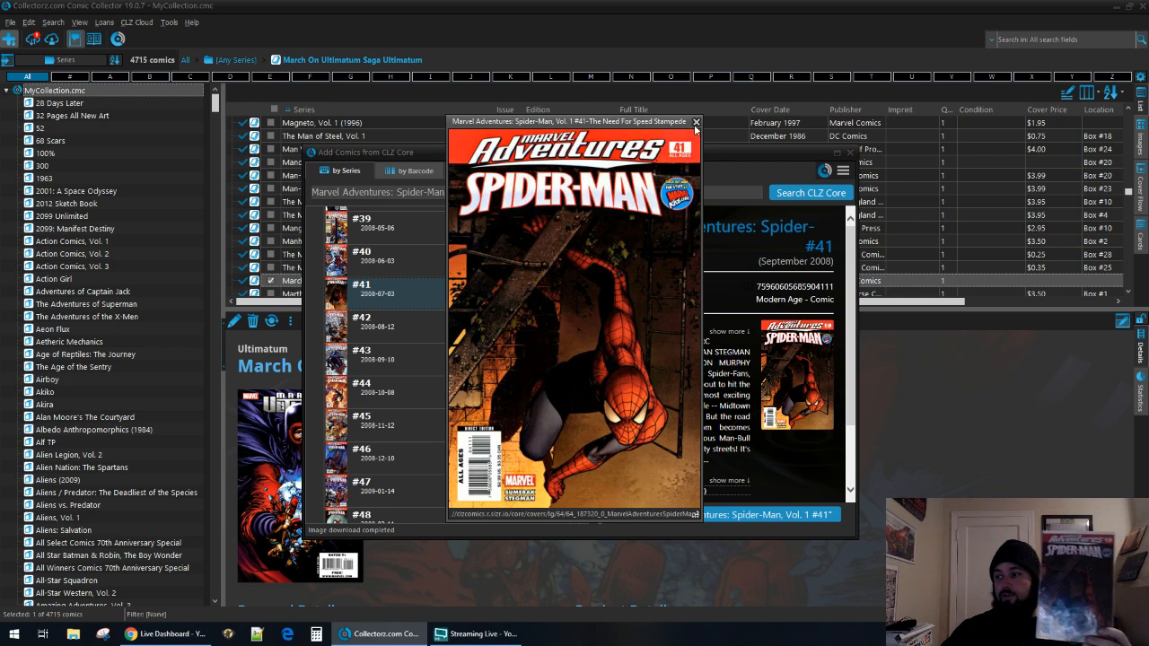
click(696, 122)
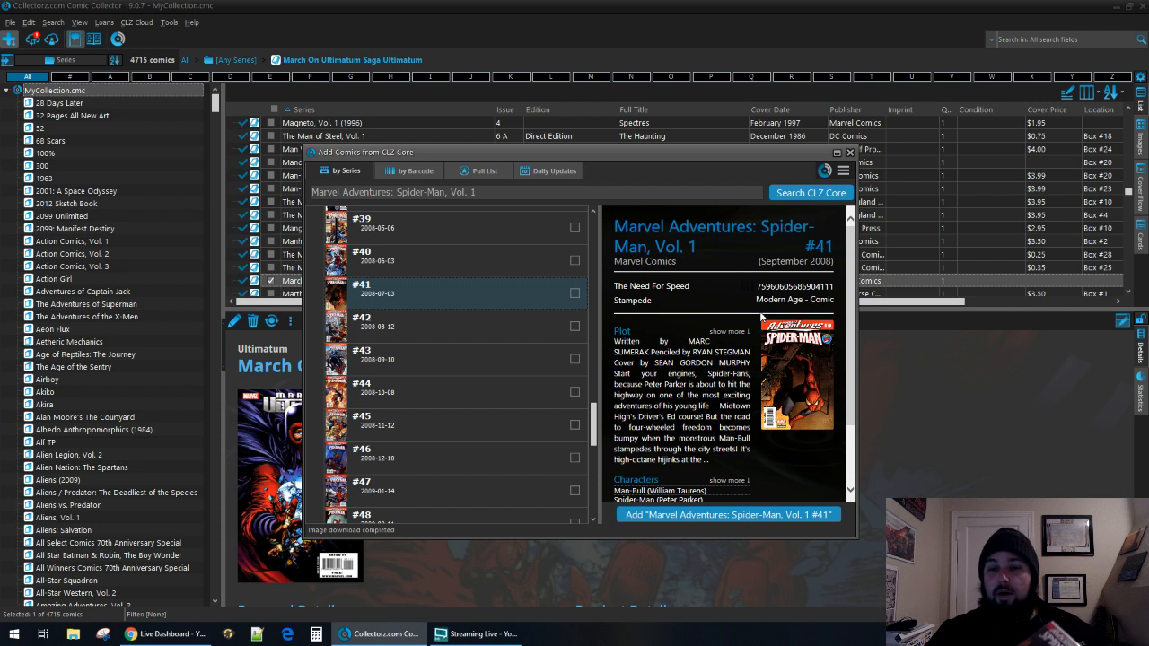
double_click(795, 286)
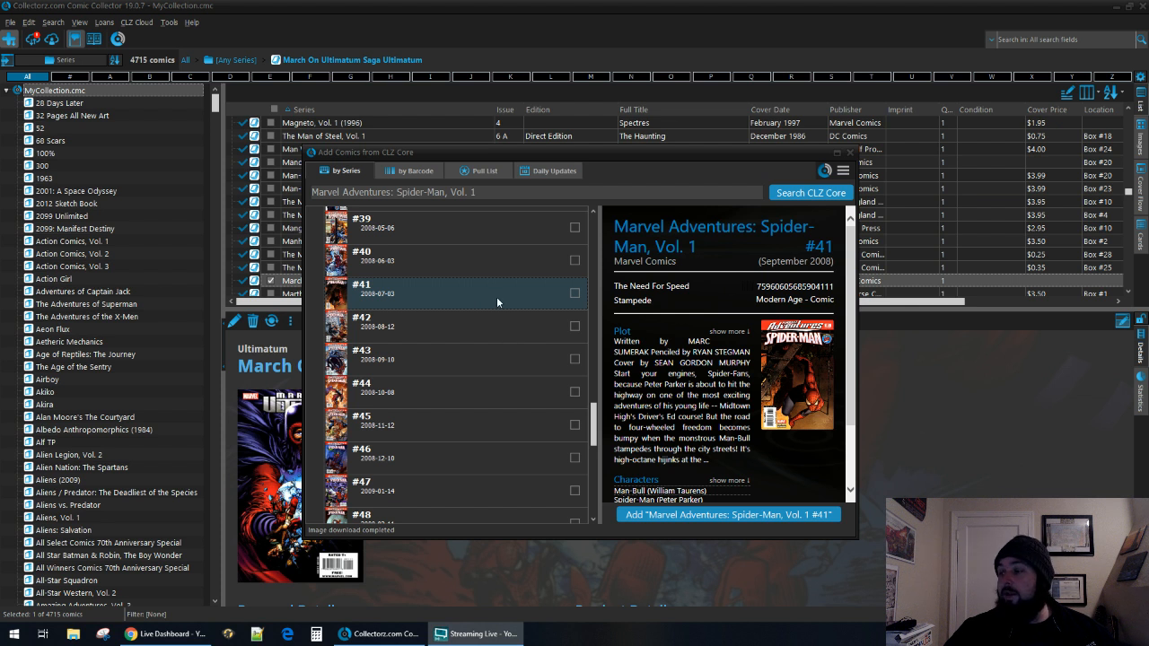
click(740, 518)
click(802, 496)
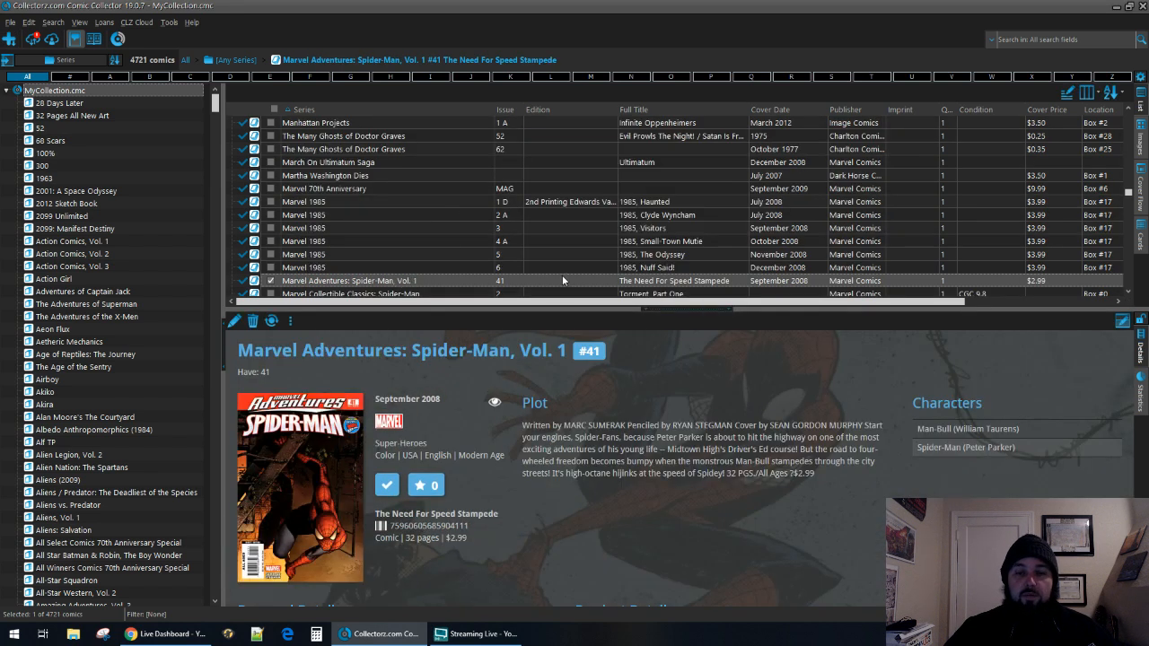
Edit Marvel Adventures: Spider-Man, Vol. 1 #41, setting its edition to Newsstand Edition and its cover price to 3.99.
right_click(452, 280)
click(476, 316)
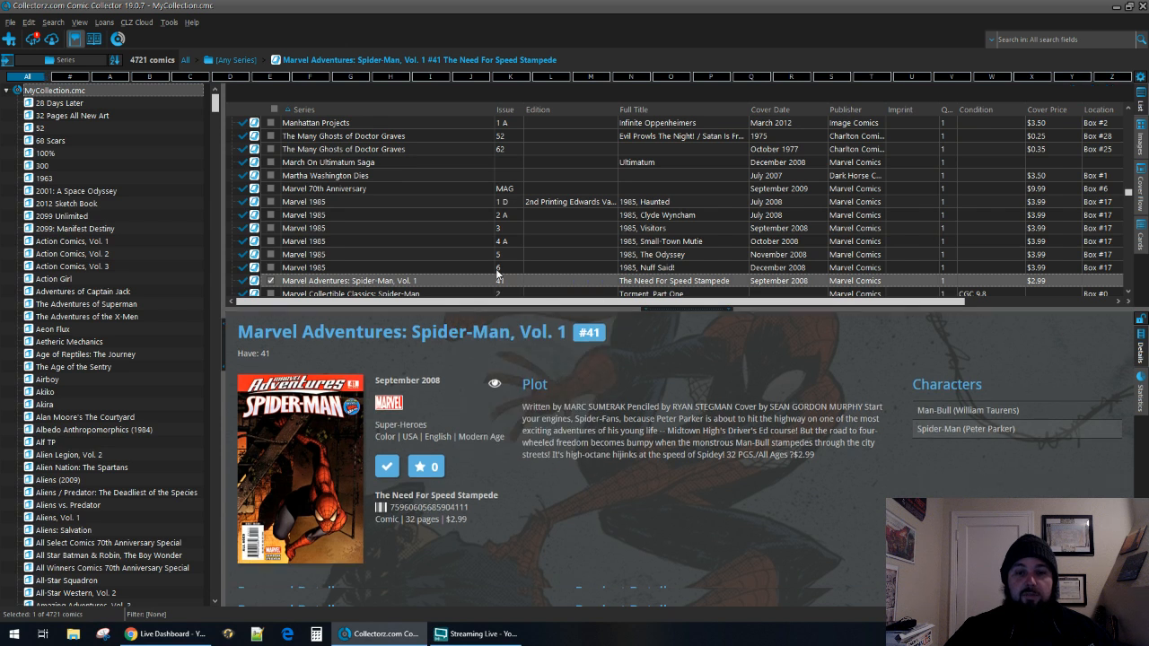
click(457, 267)
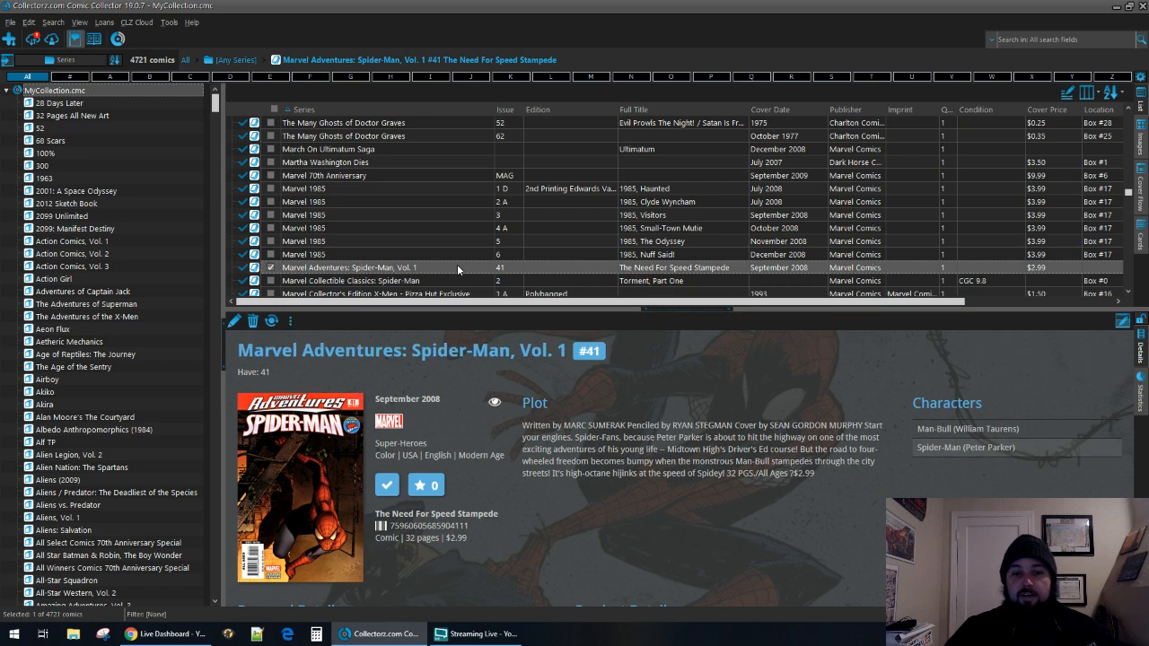
double_click(457, 266)
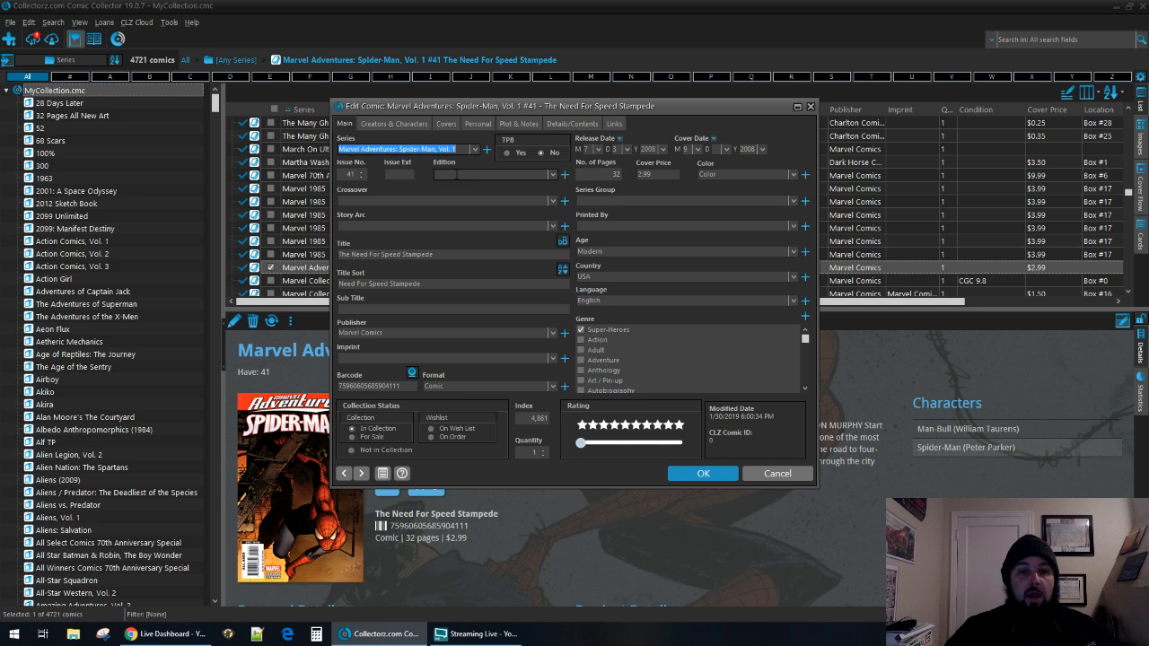
click(480, 175)
text(Newsstand)
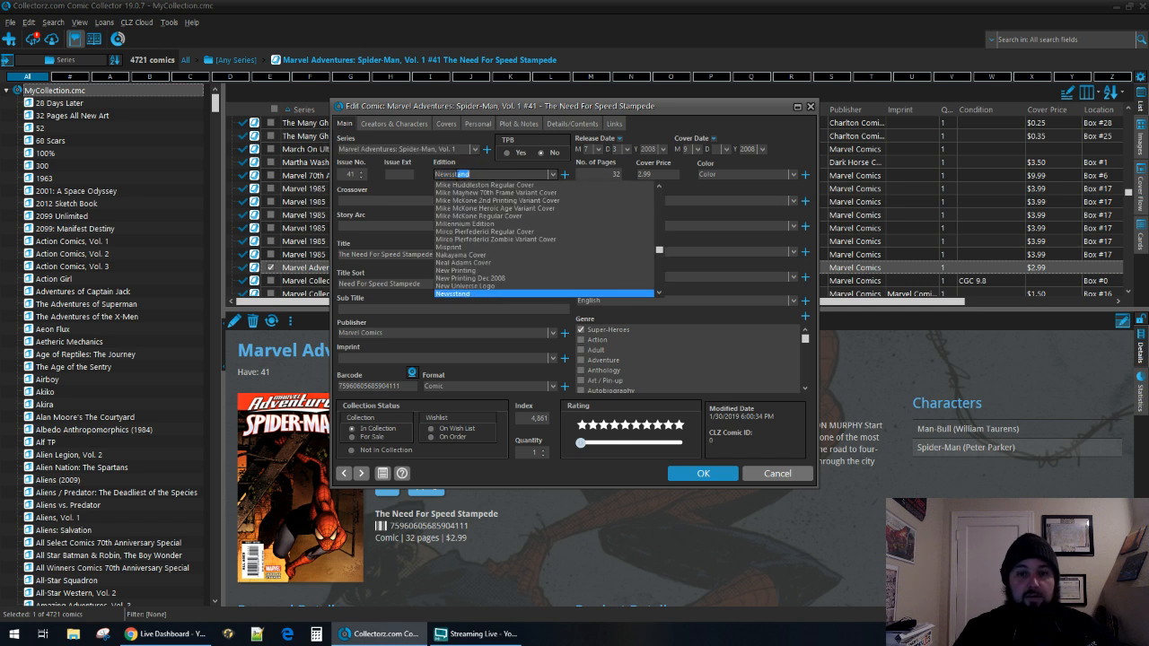
key(Down)
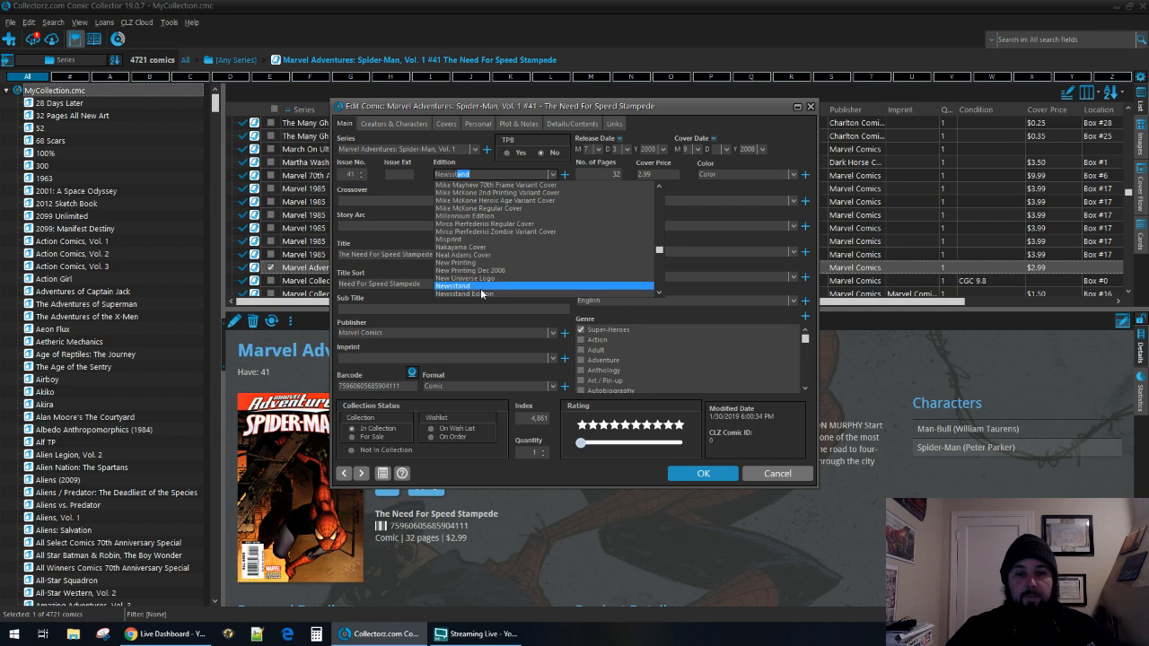
key(Return)
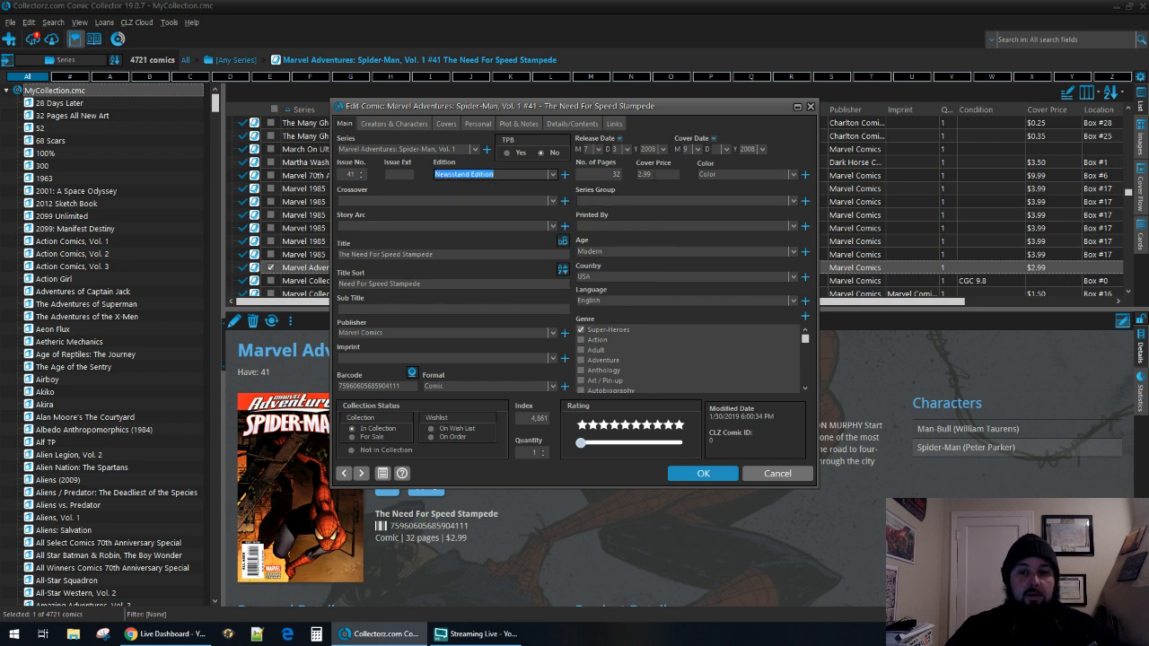
key(Tab)
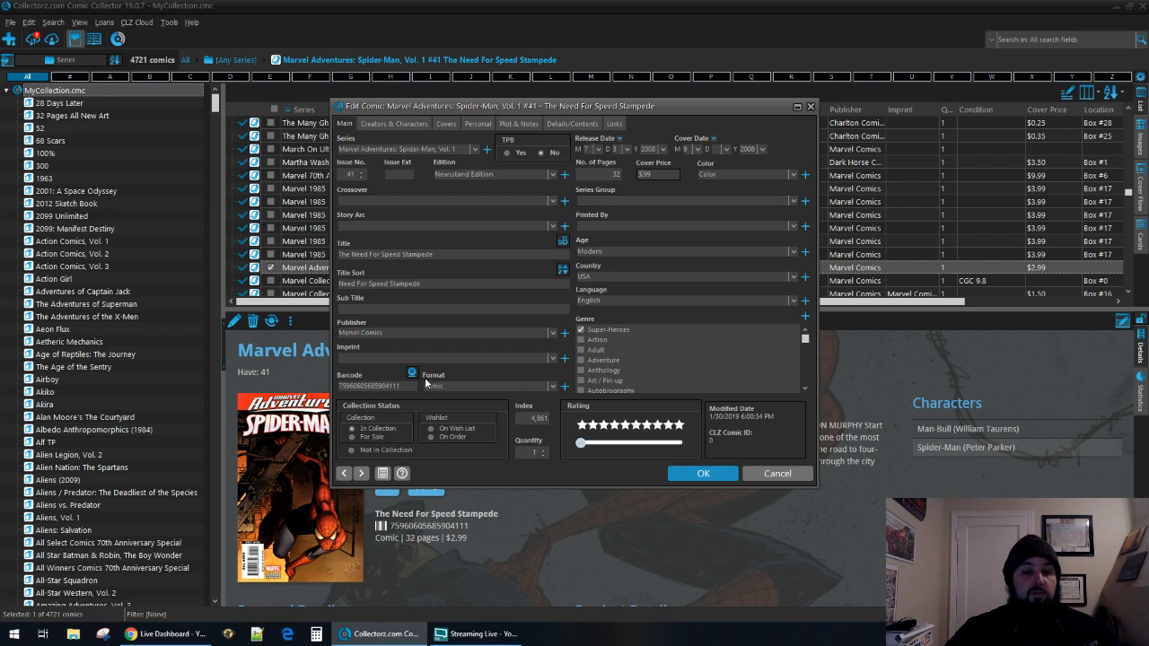
drag(408, 387, 303, 404)
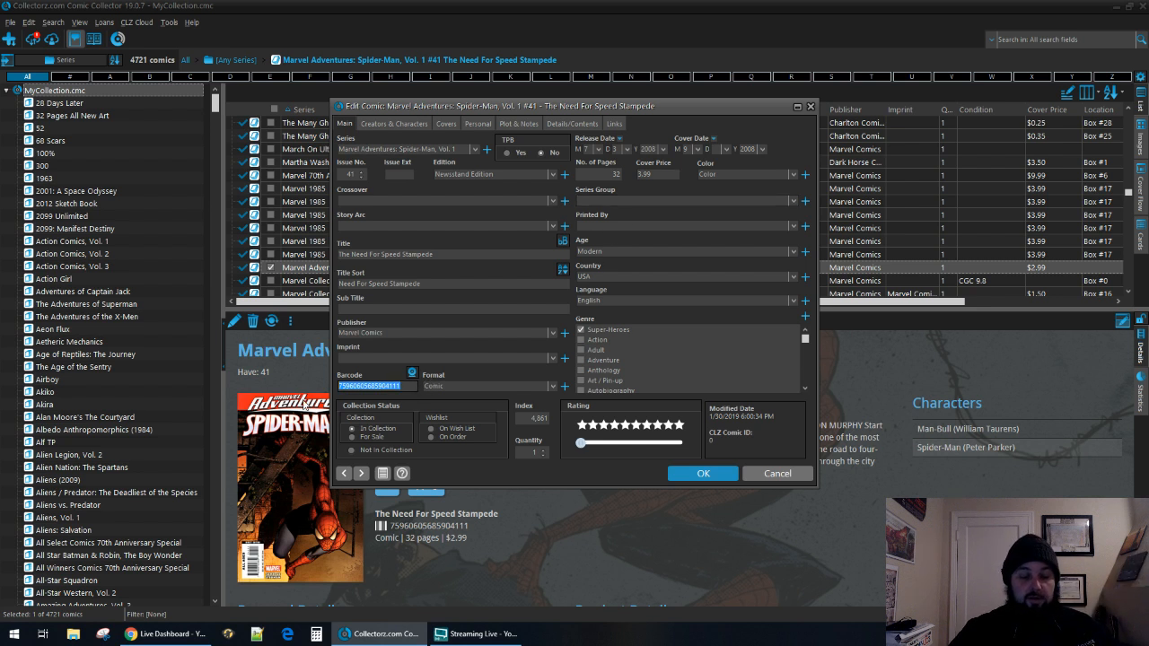
key(BackSpace)
text(07)
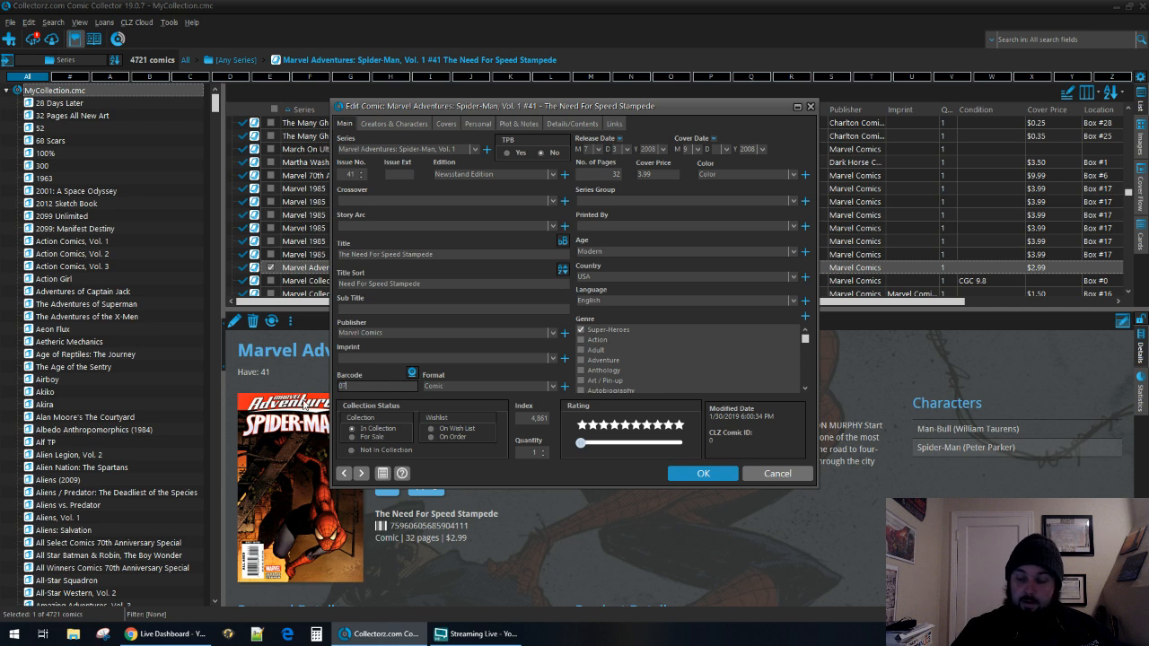
text(4470034)
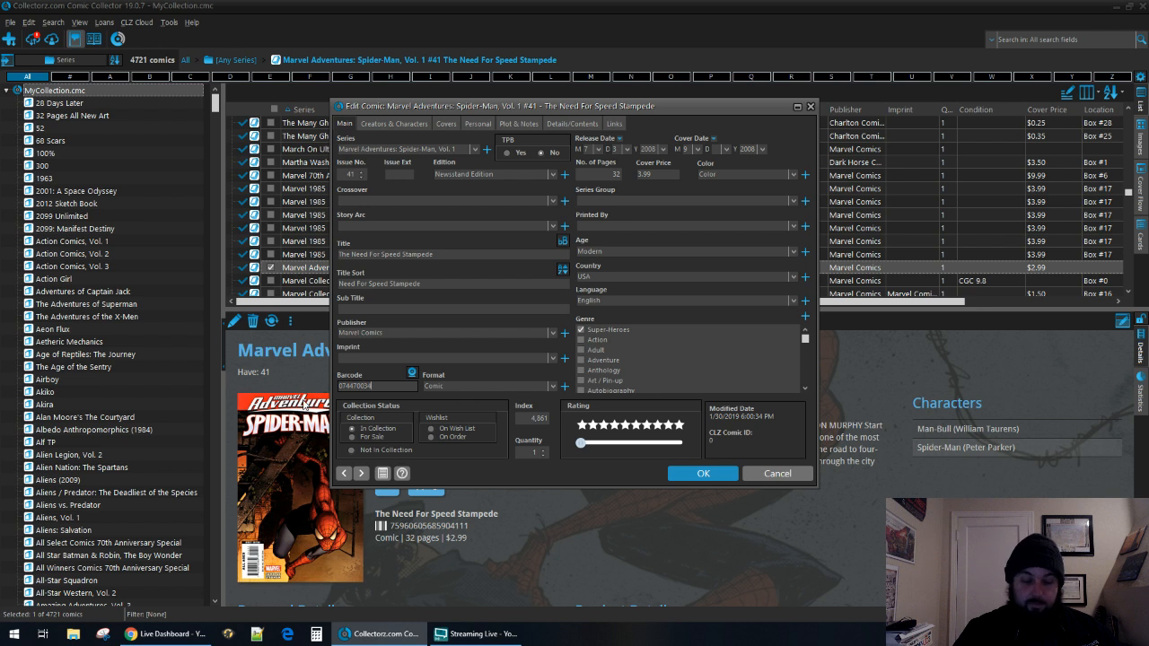
text(21609)
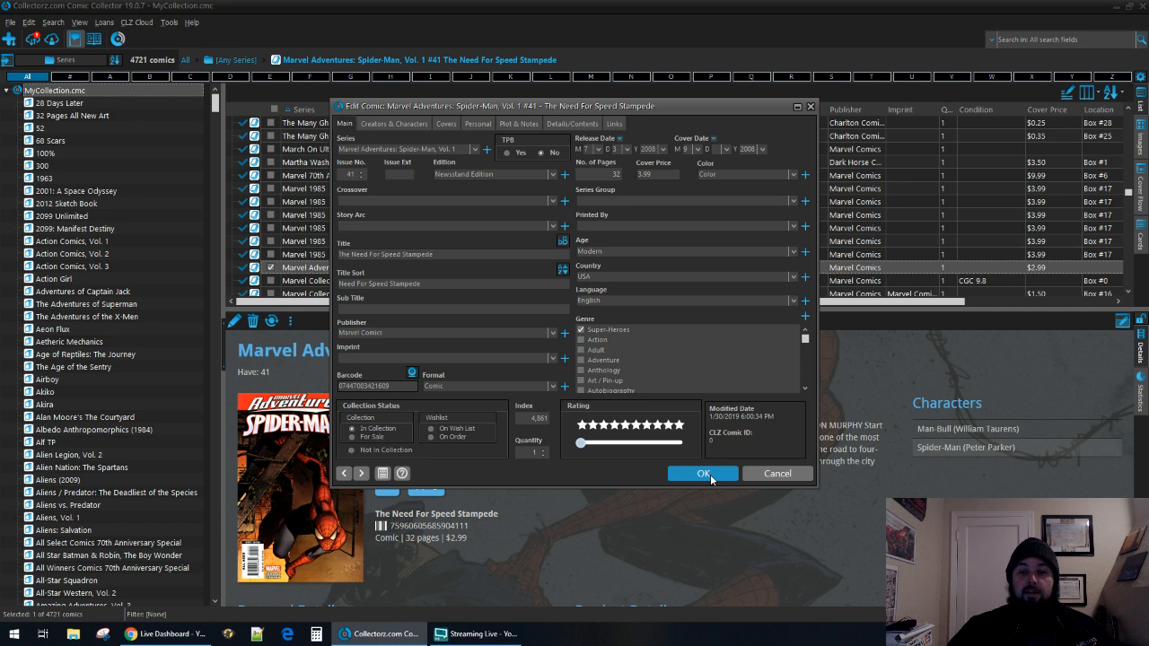
Search online for a front cover image of issue #41, preview a candidate and close the search without choosing one.
click(446, 124)
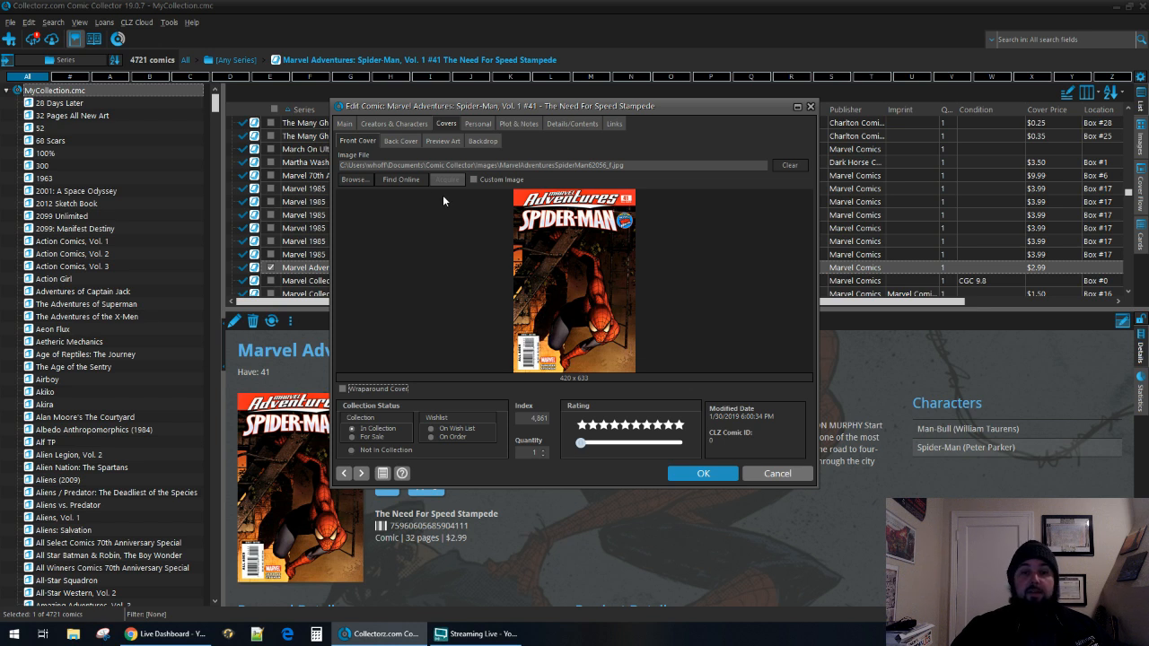
click(397, 180)
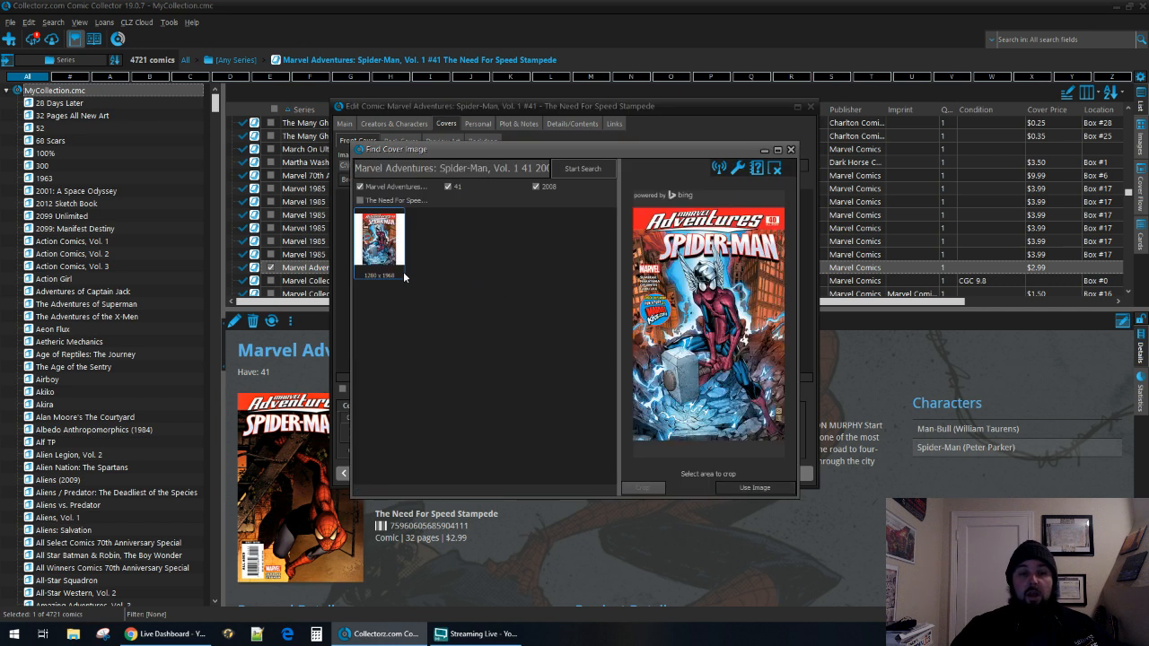
click(536, 253)
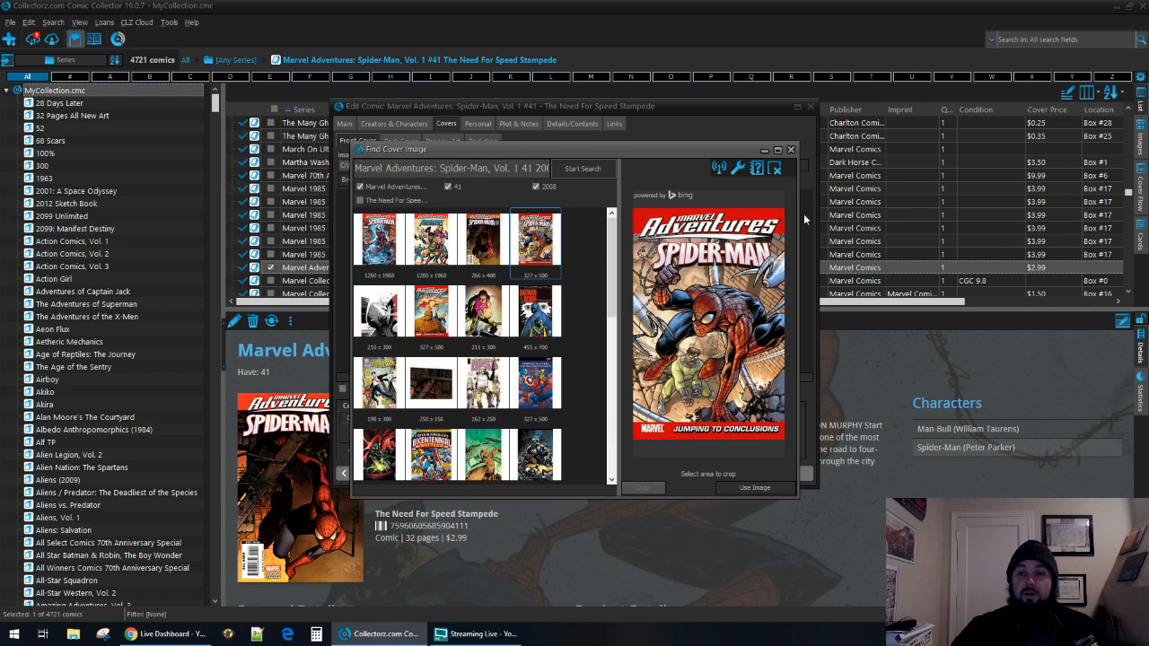
click(792, 151)
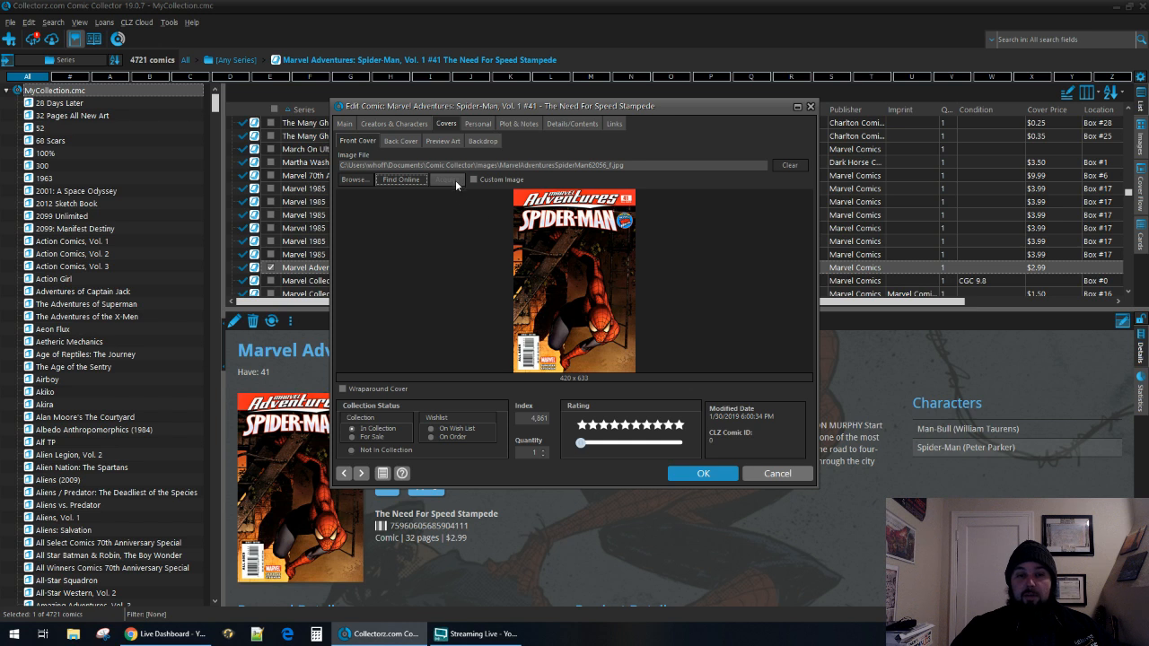
Copy the full image file path of the issue's front cover.
click(359, 179)
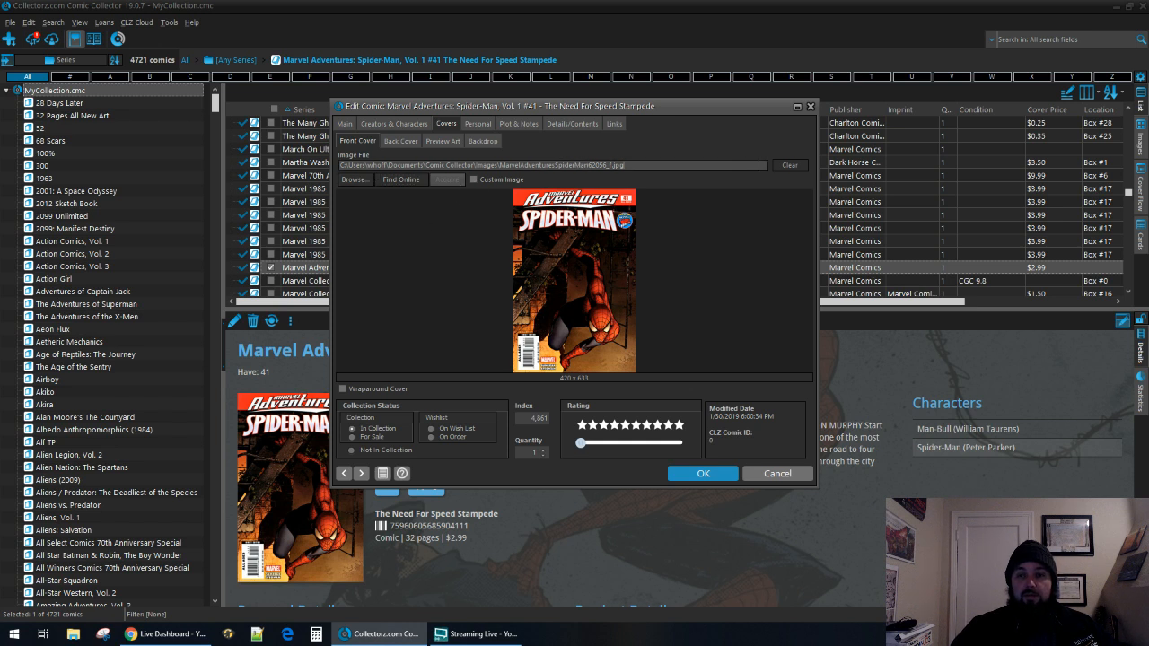
drag(683, 164, 312, 176)
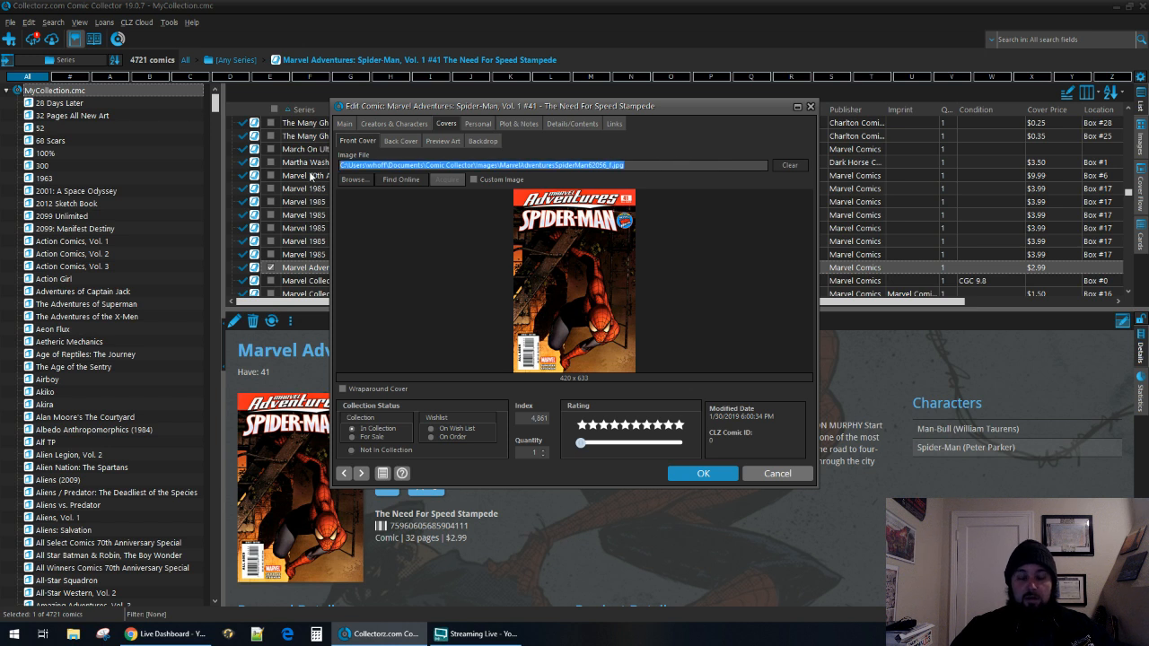
click(14, 634)
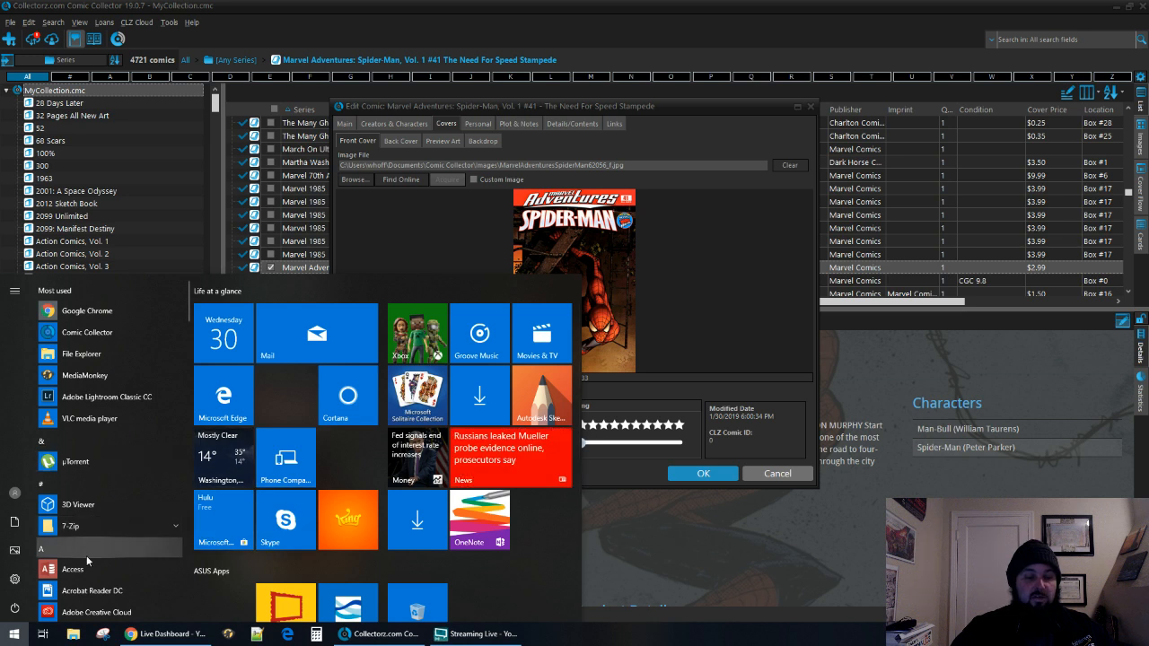
click(643, 616)
key(ctrl+c)
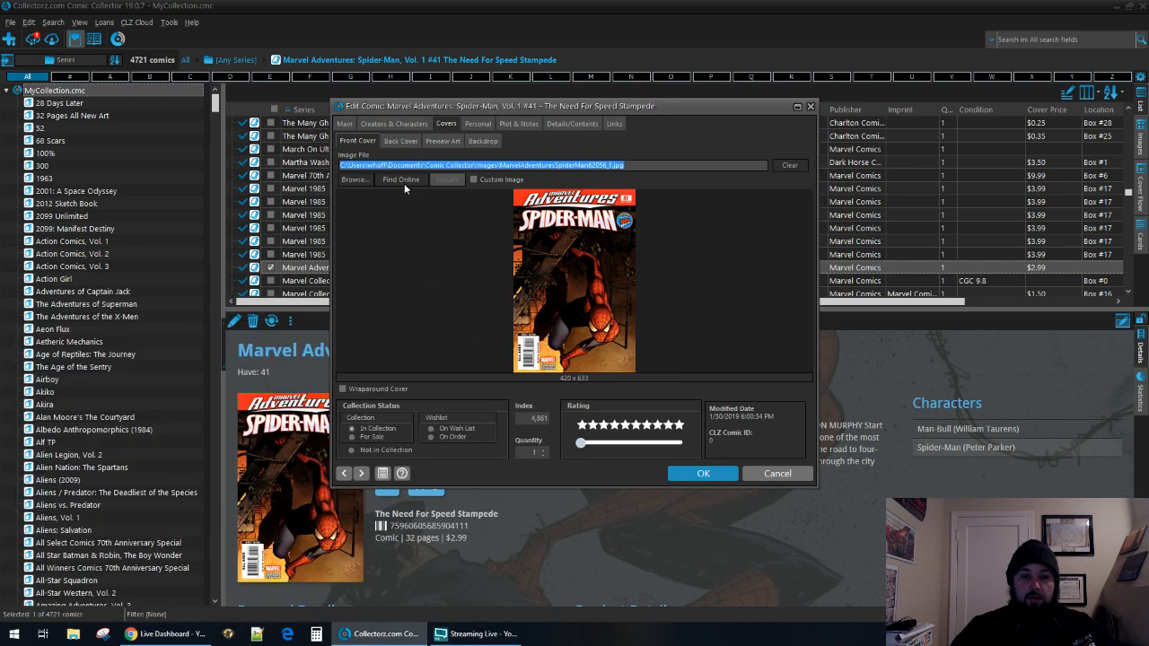
Browse the Images folder and enter the cover's file name, MarvelAdventuresSpiderMan62056_f.jpg, taken from the copied path.
click(355, 180)
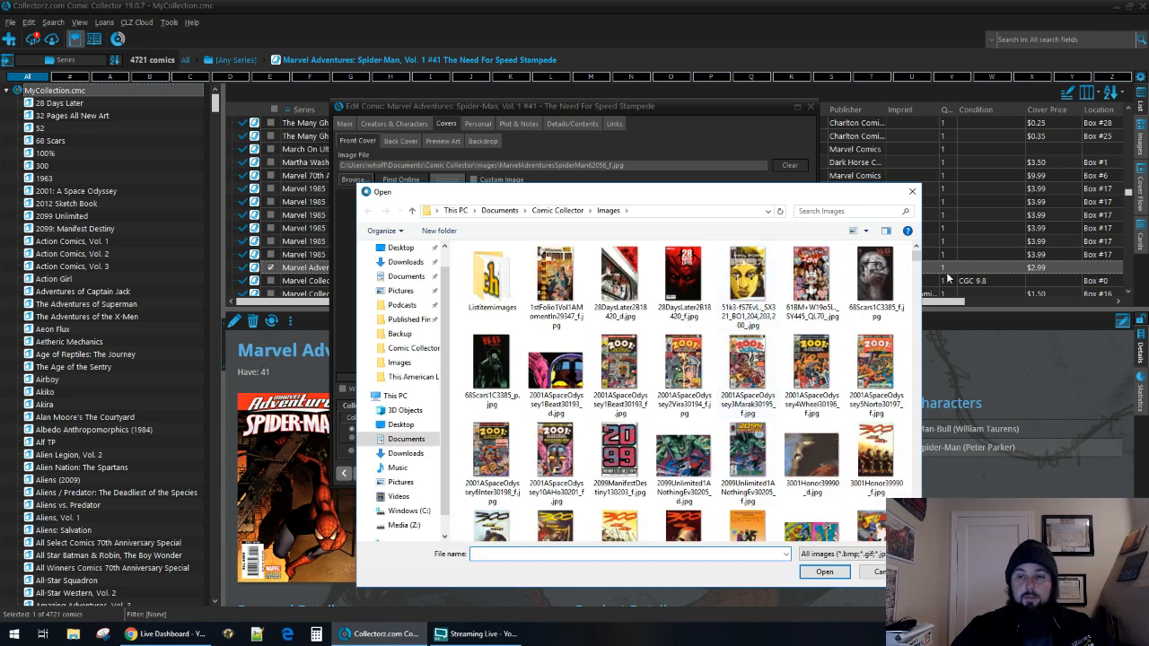
click(659, 212)
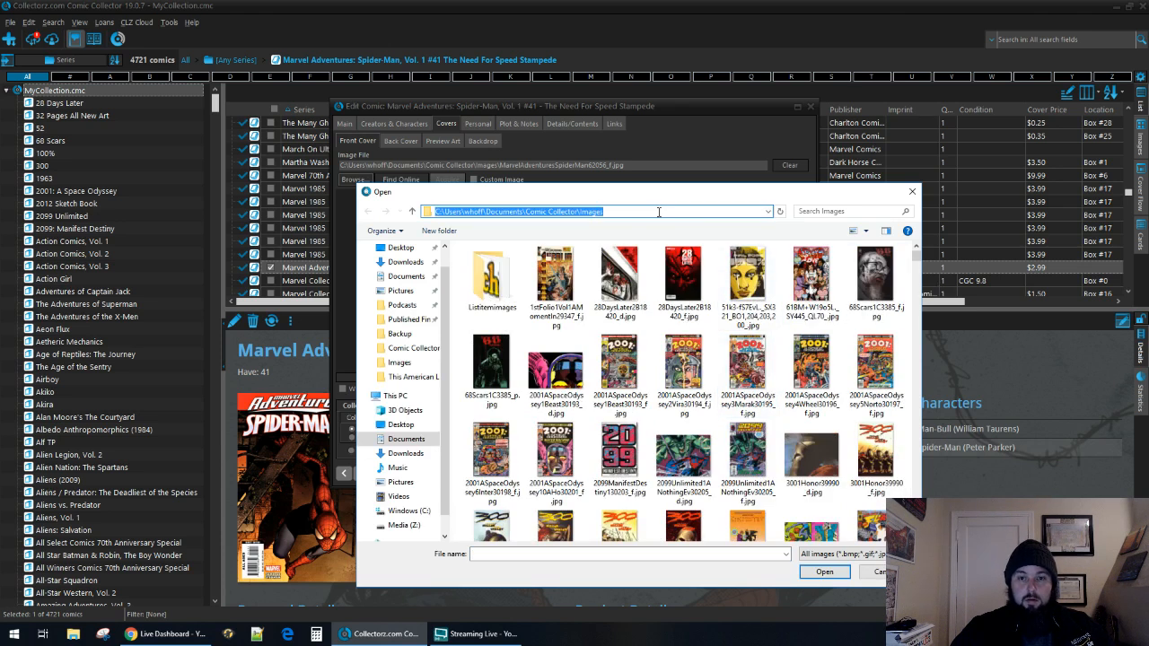
key(ctrl+v)
drag(749, 211, 606, 213)
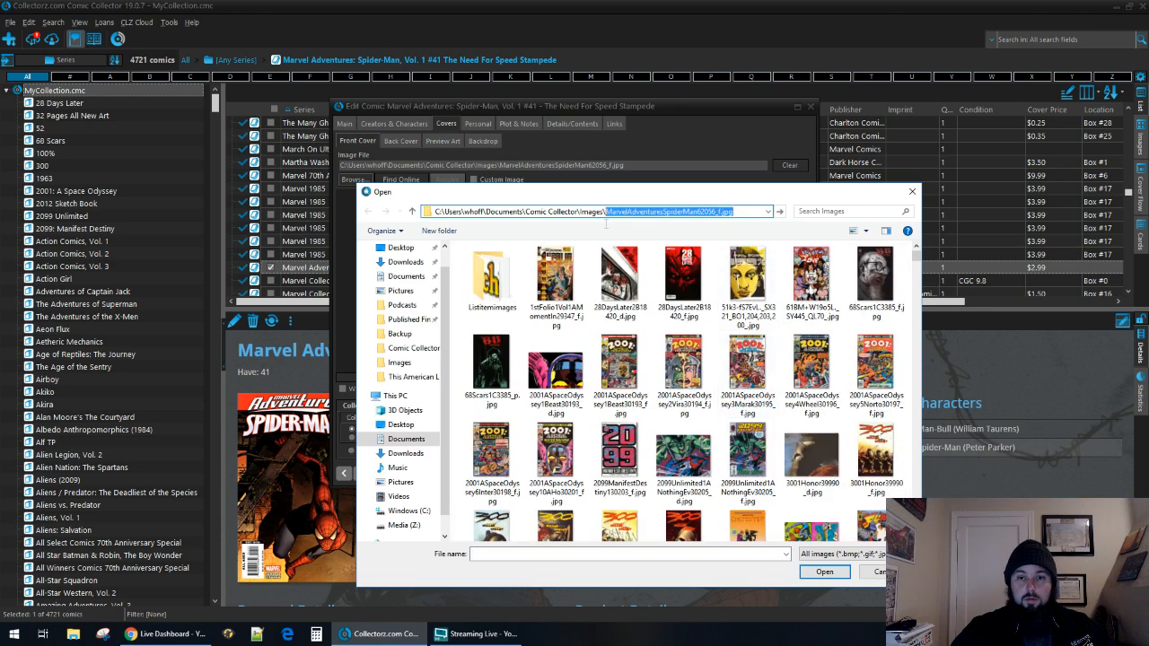
key(ctrl+c)
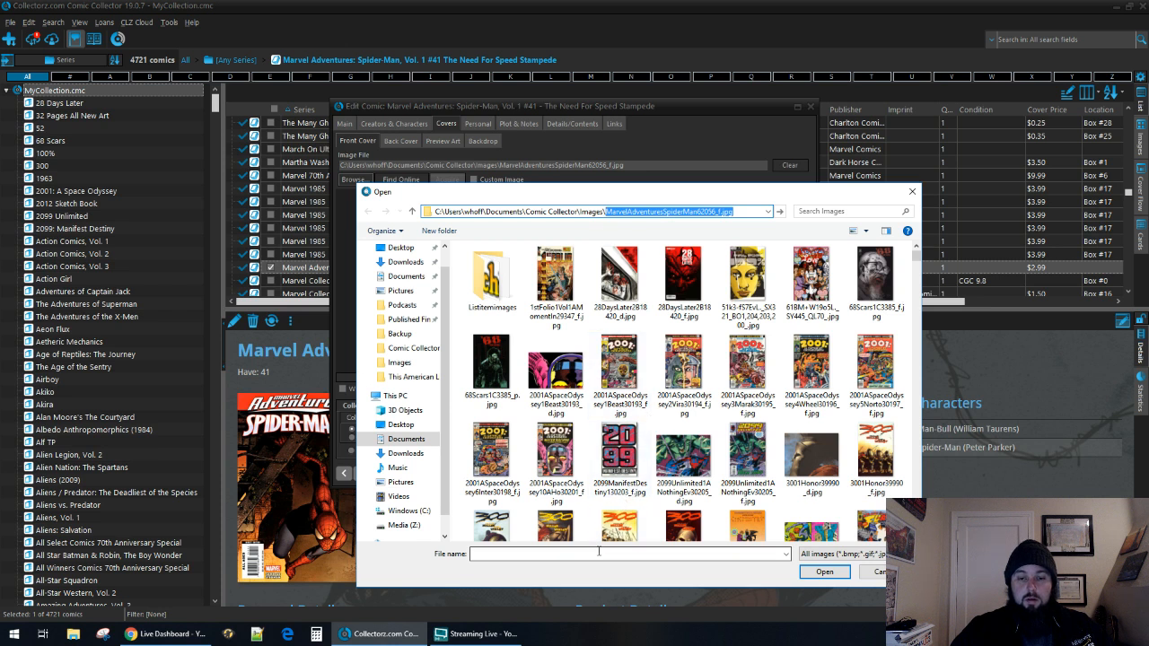
click(599, 554)
key(ctrl+v)
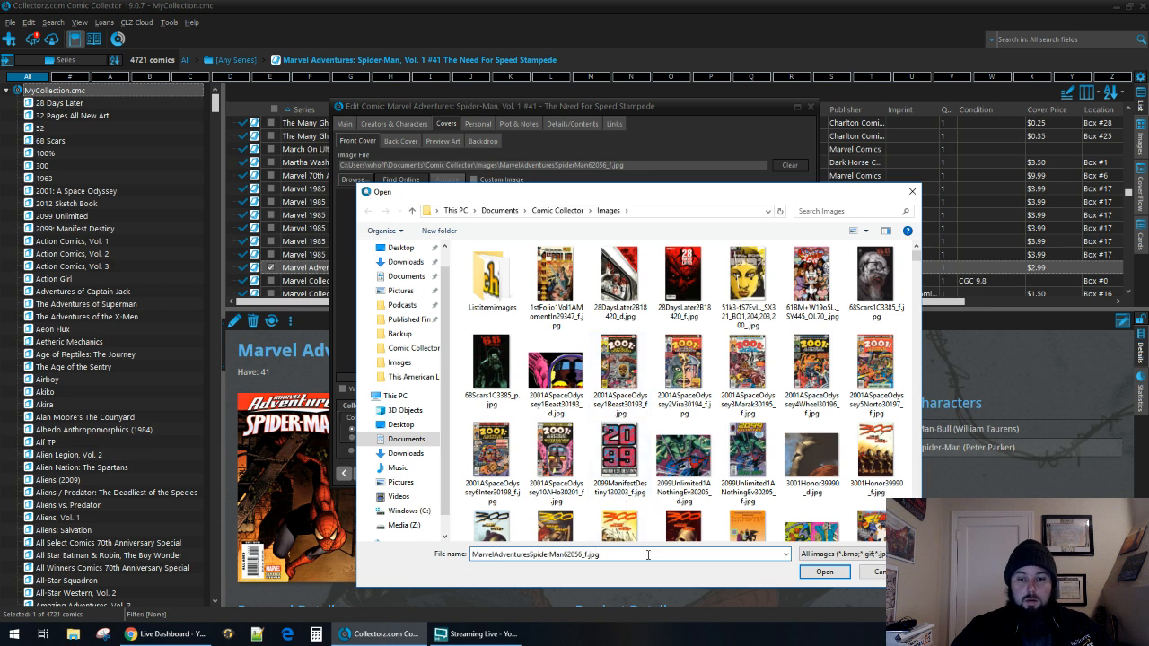
key(BackSpace)
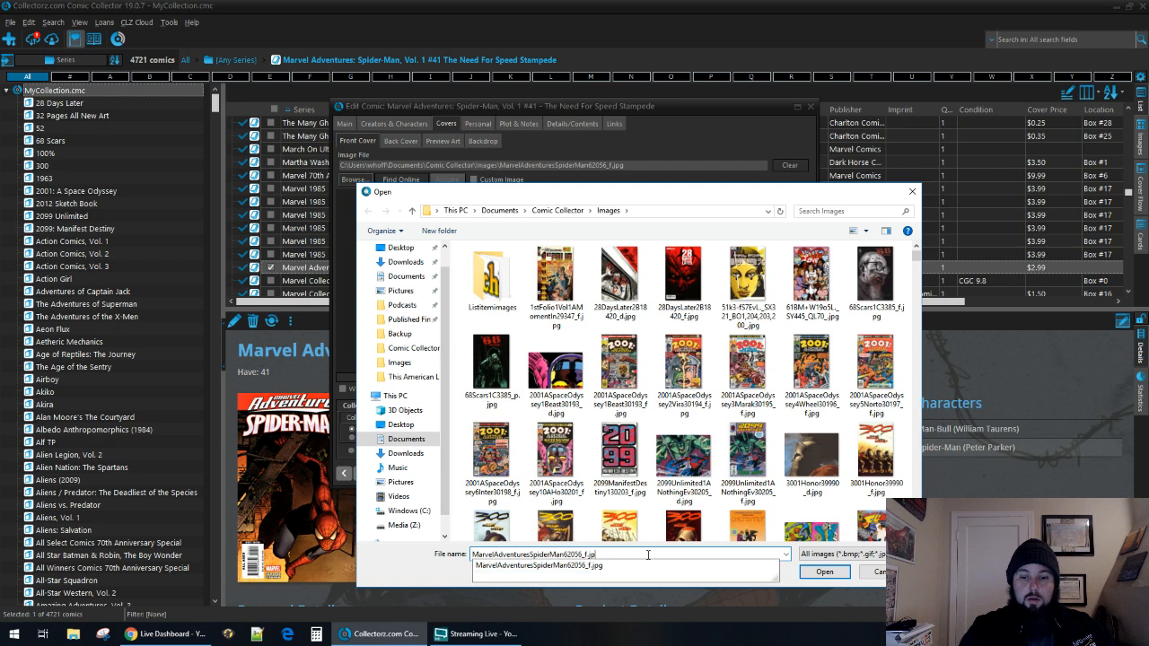
key(Down)
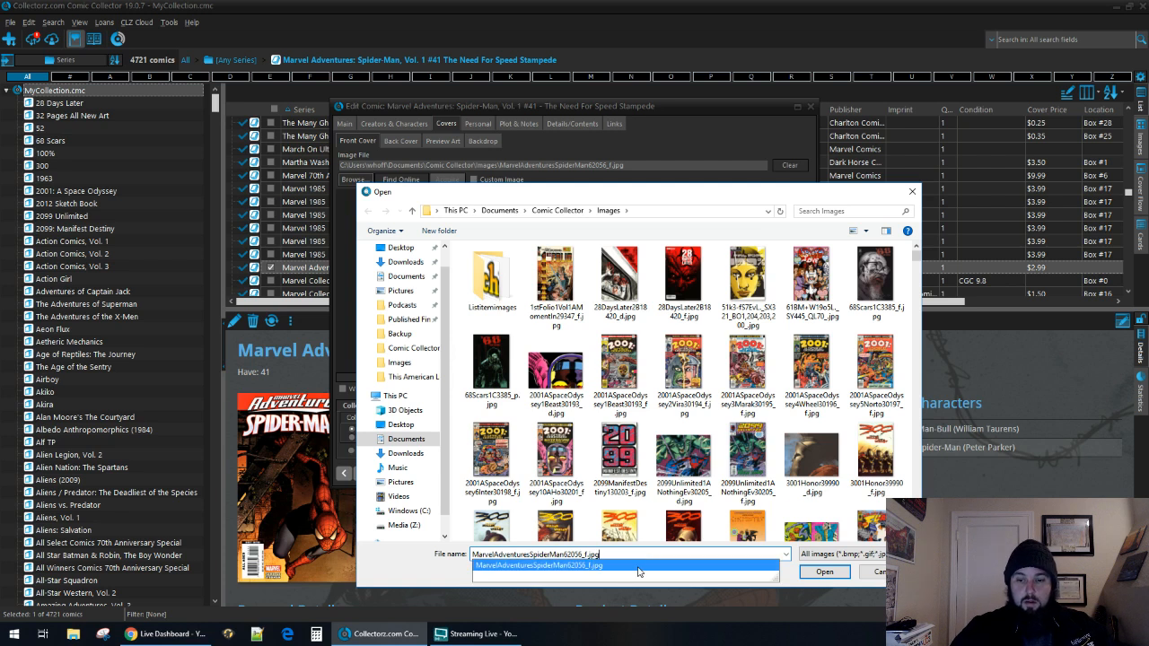
key(Return)
Try again to locate MarvelAdventuresSpiderMan62056_f.jpg among the images by entering its file name.
scroll(747, 475, down, 10)
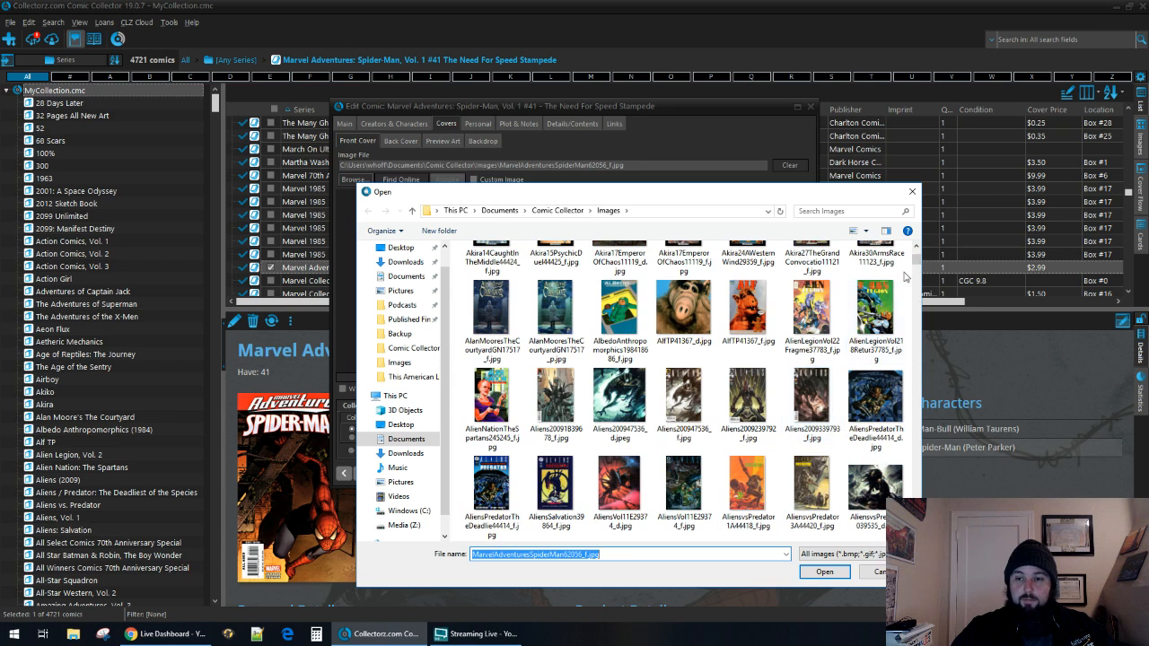
text(ma)
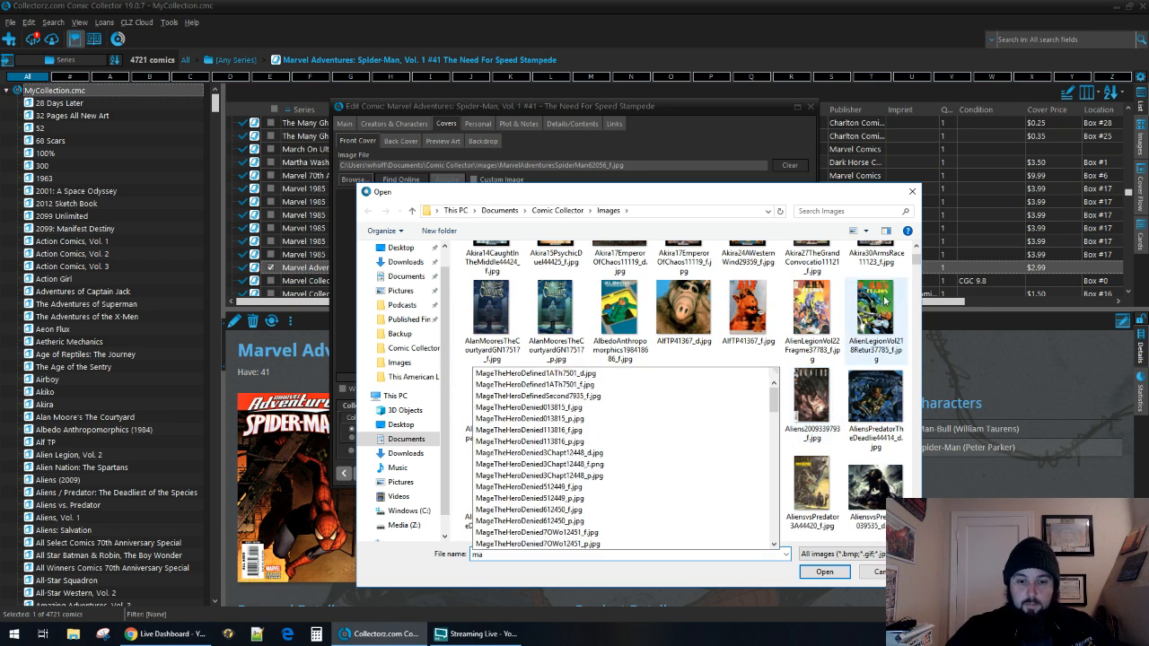
text(ar)
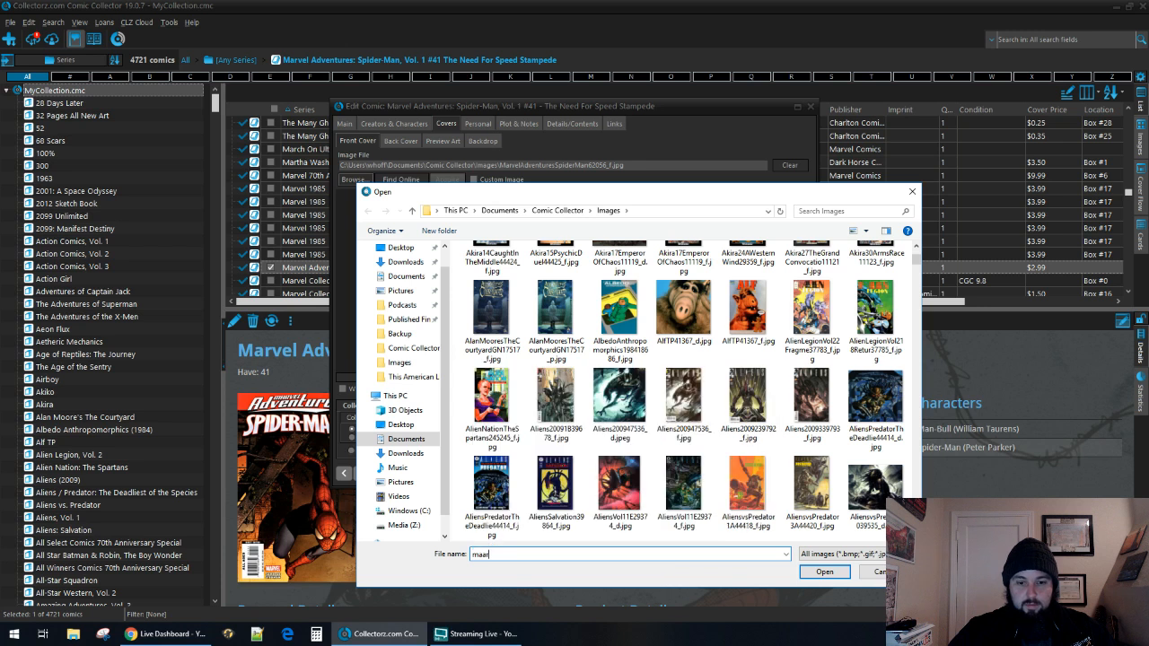
key(ctrl+a)
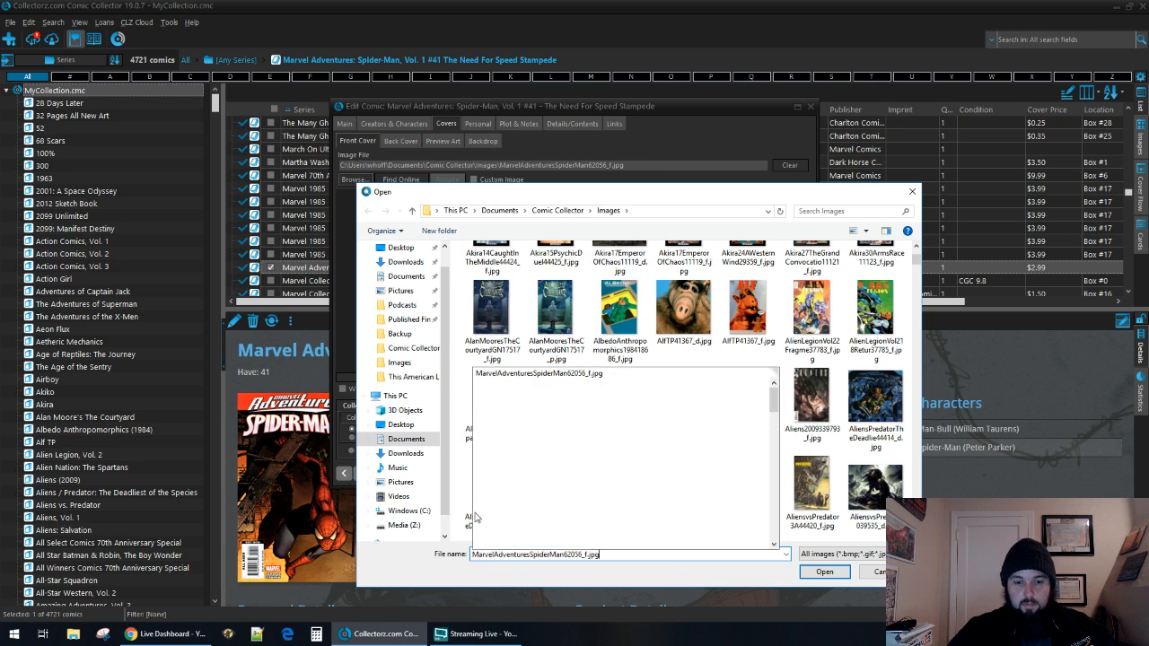
key(ctrl+v)
click(702, 435)
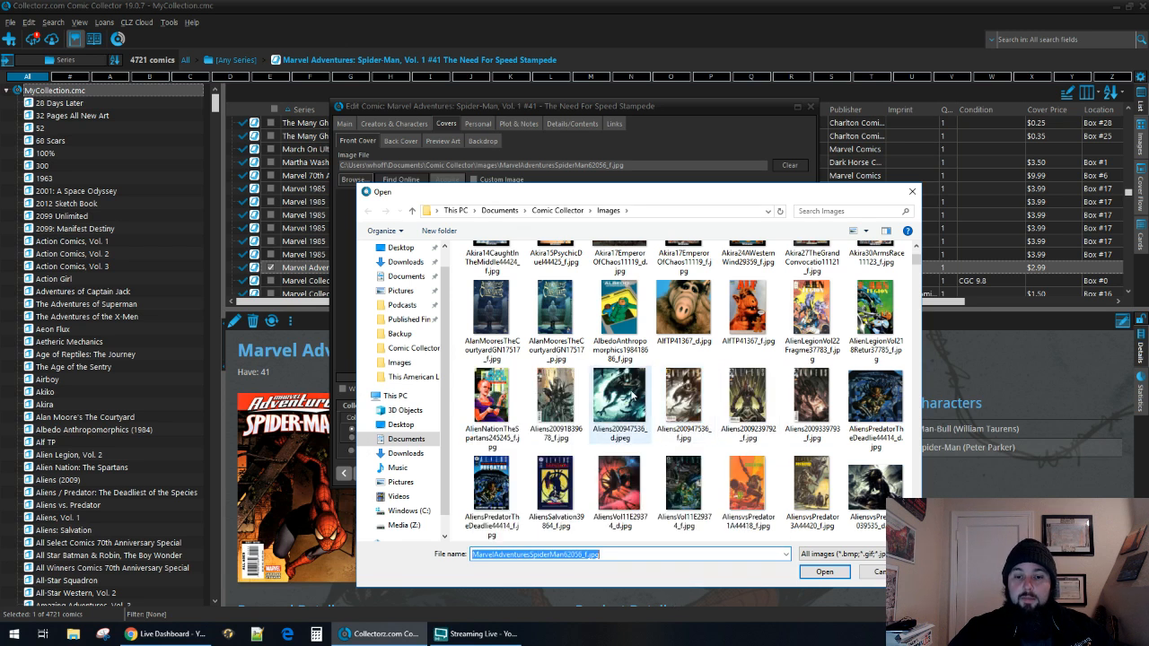
Find MarvelAdventuresSpiderMan62056_f.jpg in the Images folder and open it for editing in Paint.
drag(916, 260, 916, 344)
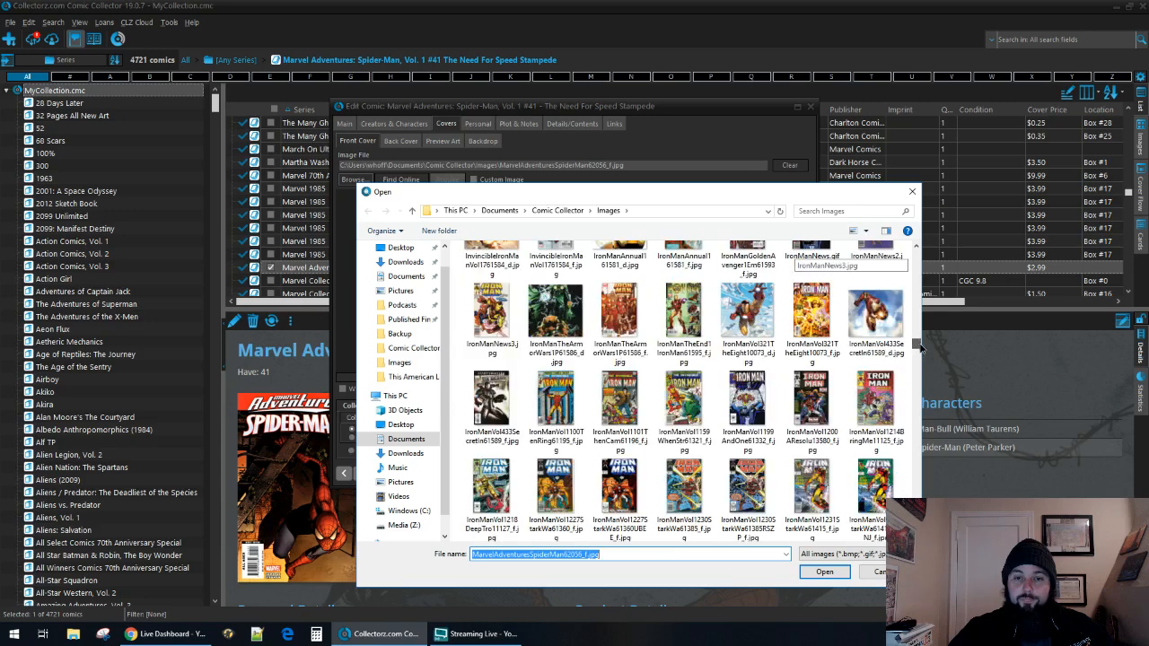
scroll(792, 442, down, 10)
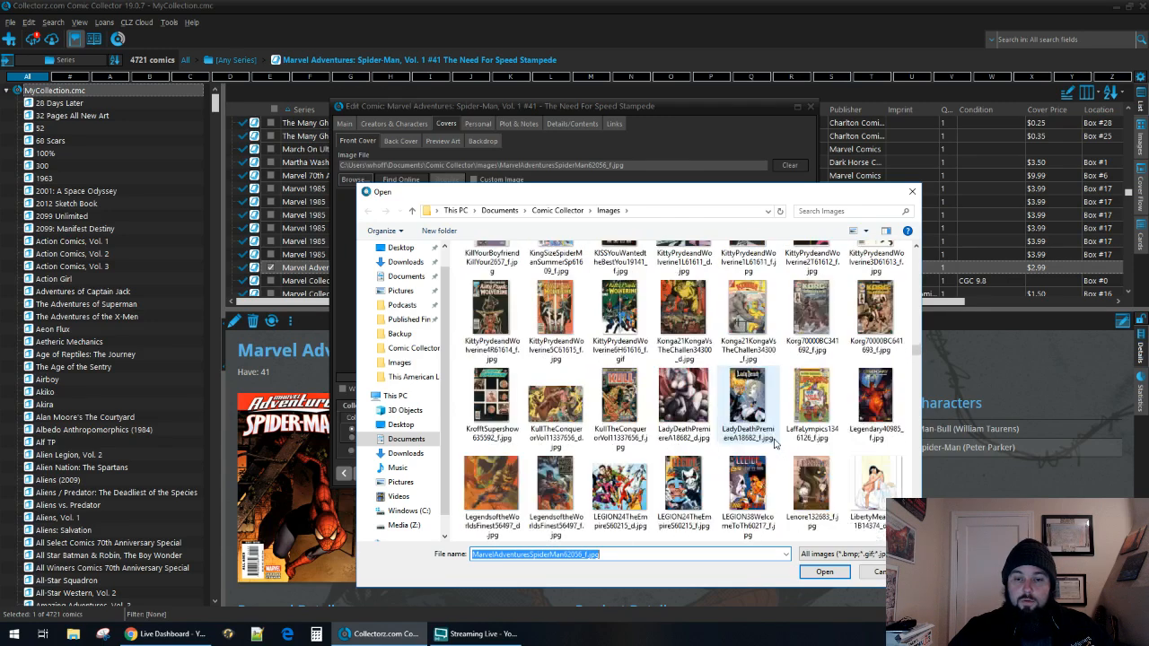
scroll(774, 442, down, 3)
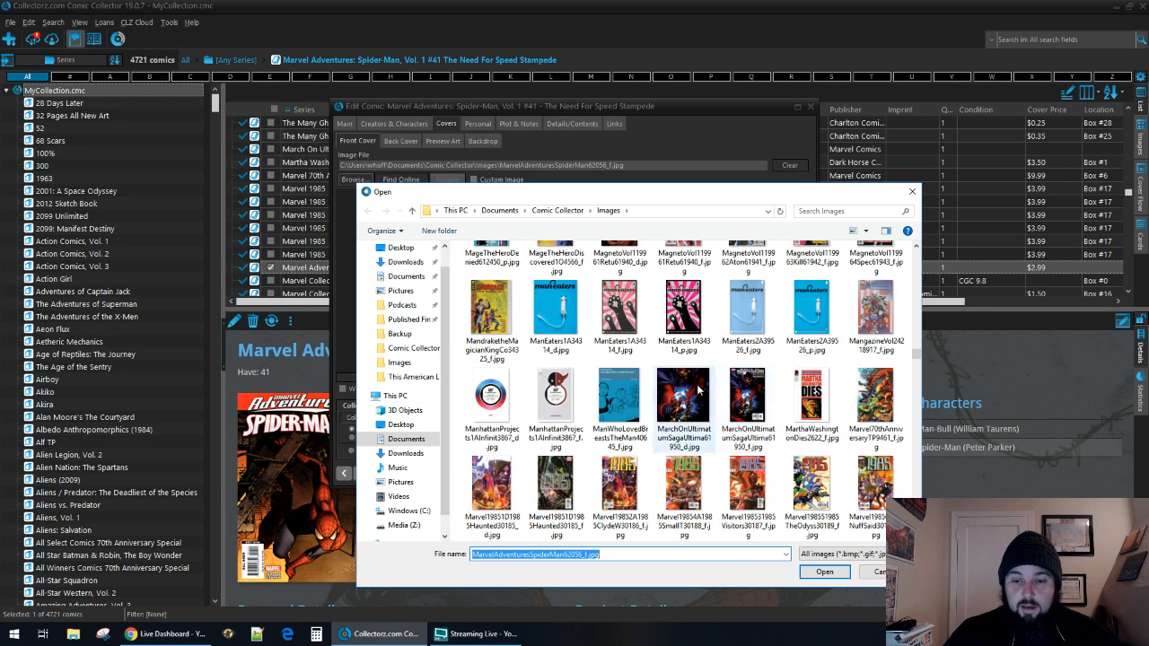
scroll(697, 386, down, 2)
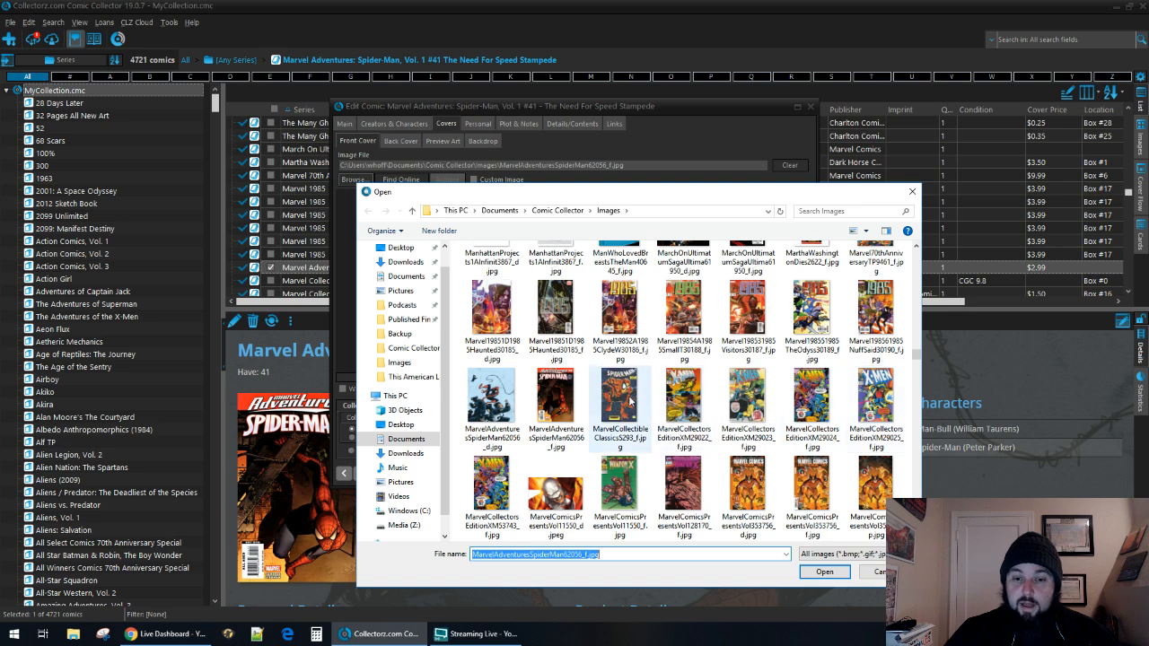
right_click(562, 395)
click(592, 310)
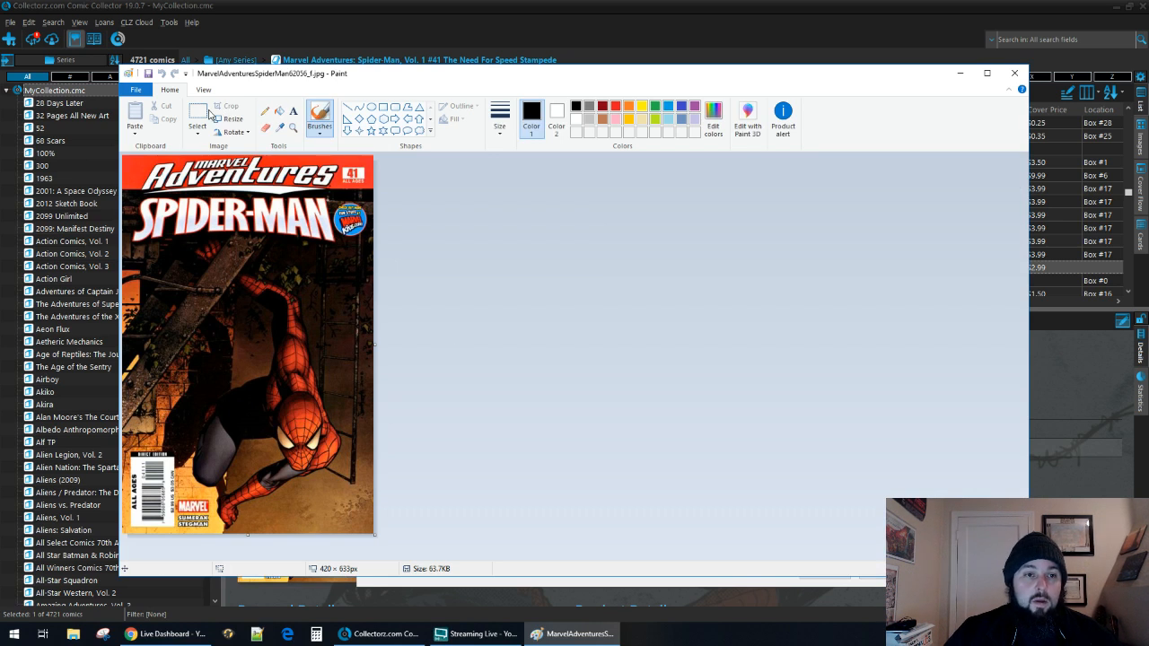
Set Color 1 to white and try covering the Direct Edition label above the barcode with a rectangle about 71 by 9 px, undoing the attempt.
click(199, 112)
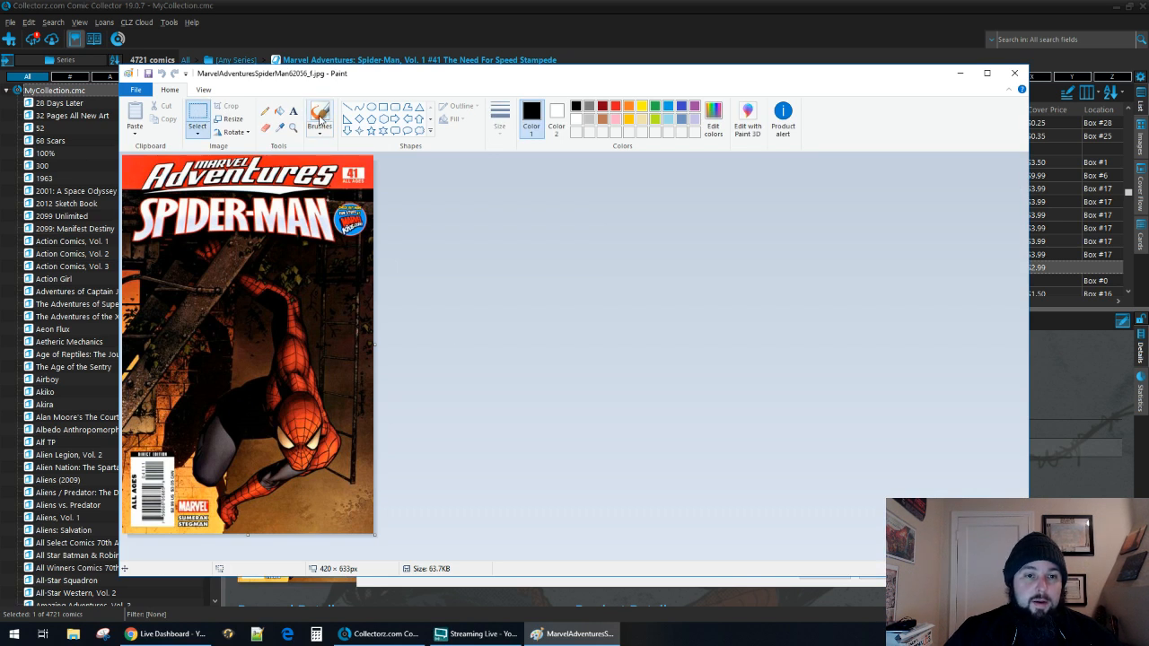
click(577, 119)
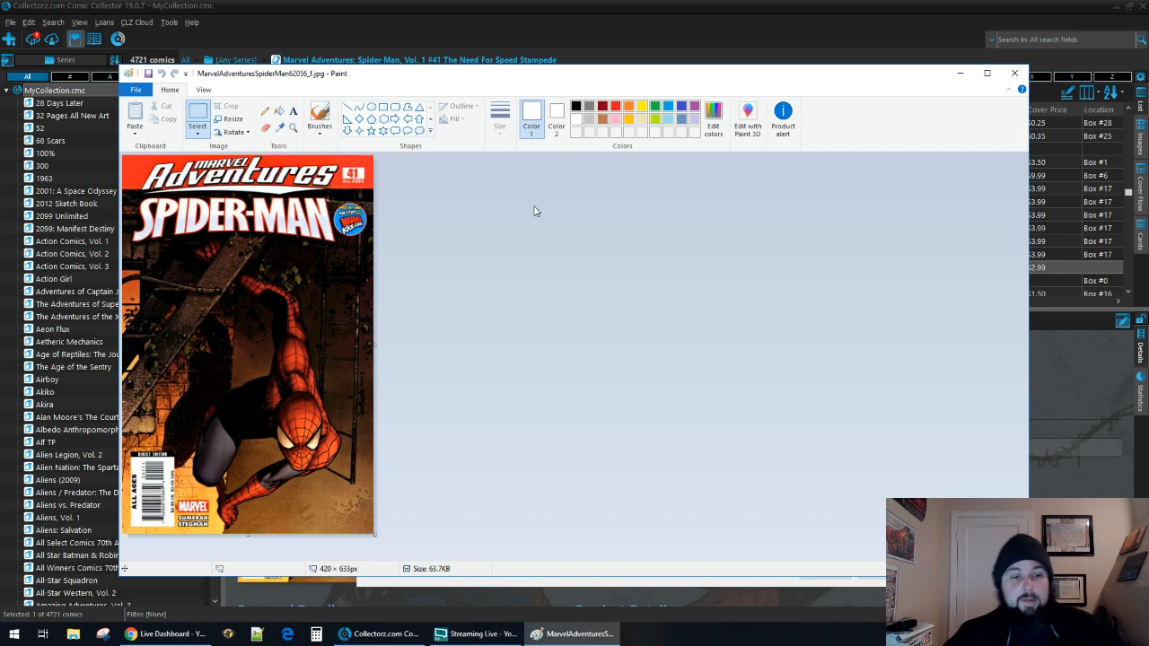
click(383, 108)
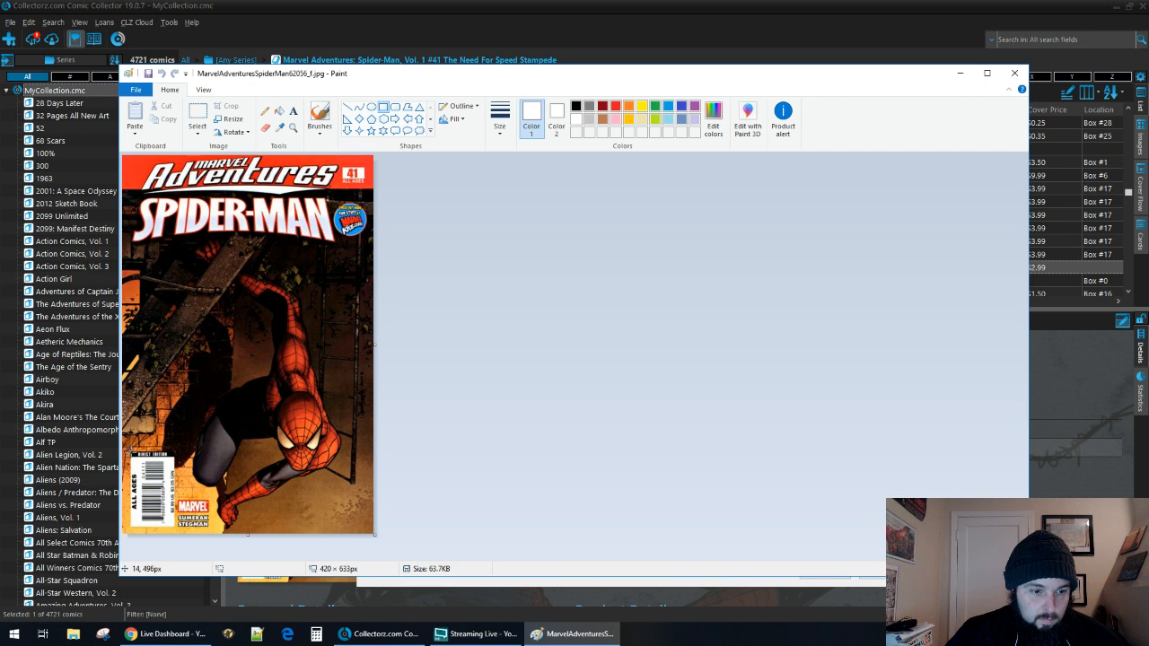
drag(131, 449, 173, 457)
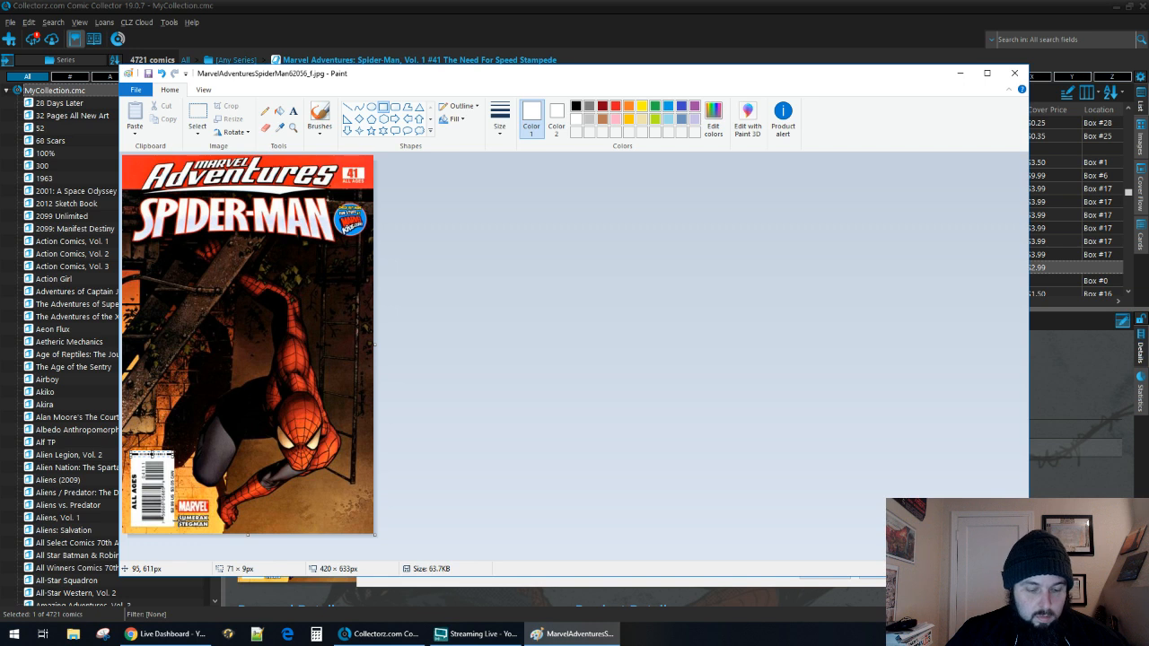
key(ctrl+z)
Set Color 1 to black and try covering the start of the Direct Edition label with a rectangle about 28 by 6 px, undoing the attempt.
click(206, 91)
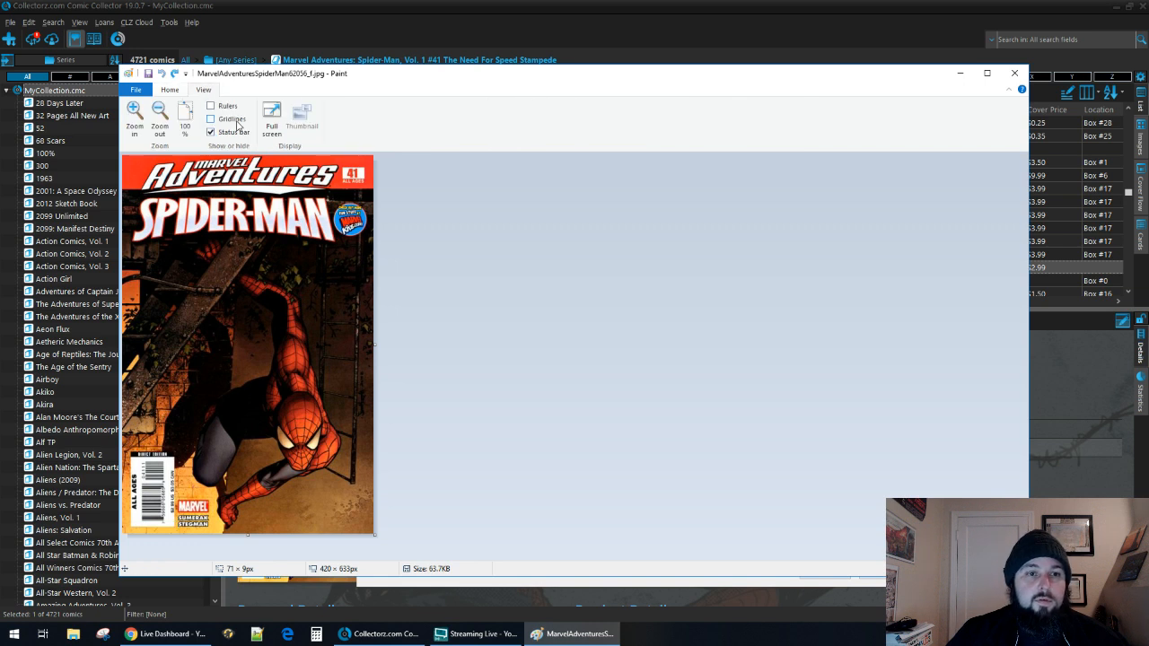
click(159, 113)
double_click(134, 112)
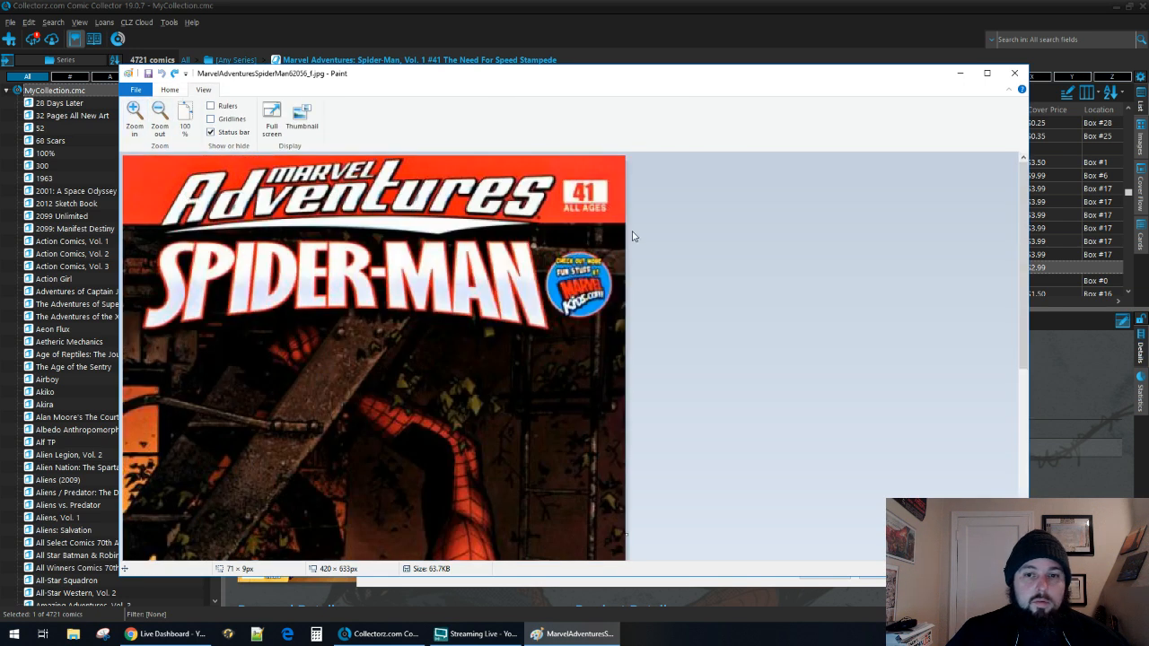
scroll(669, 296, down, 5)
click(171, 90)
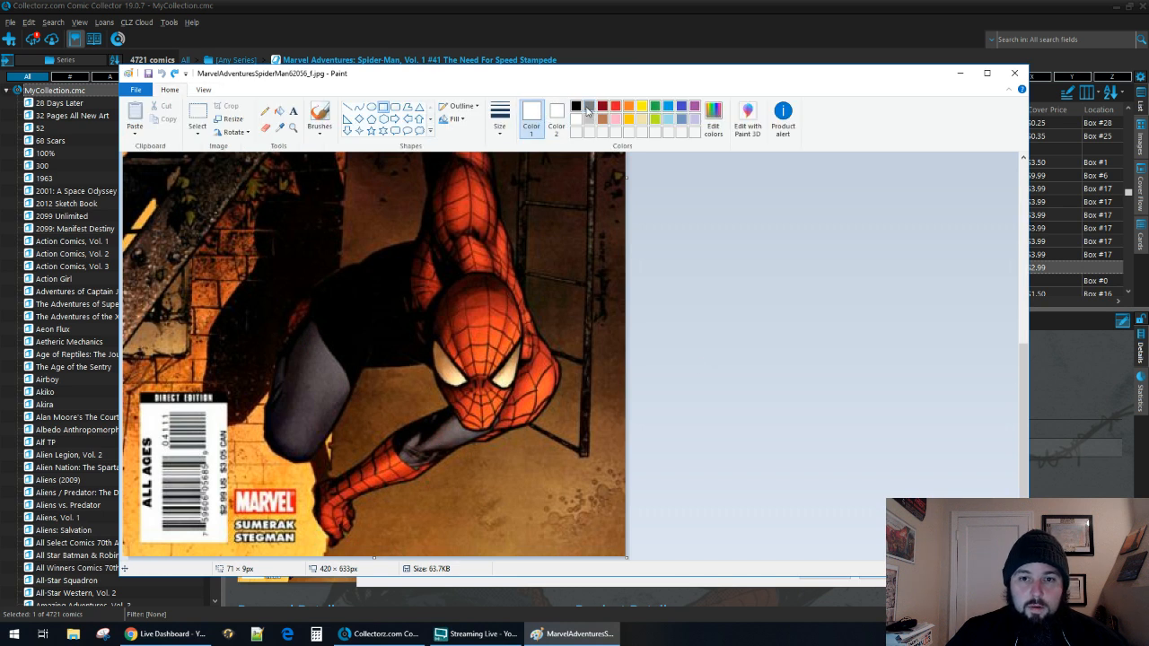
click(577, 107)
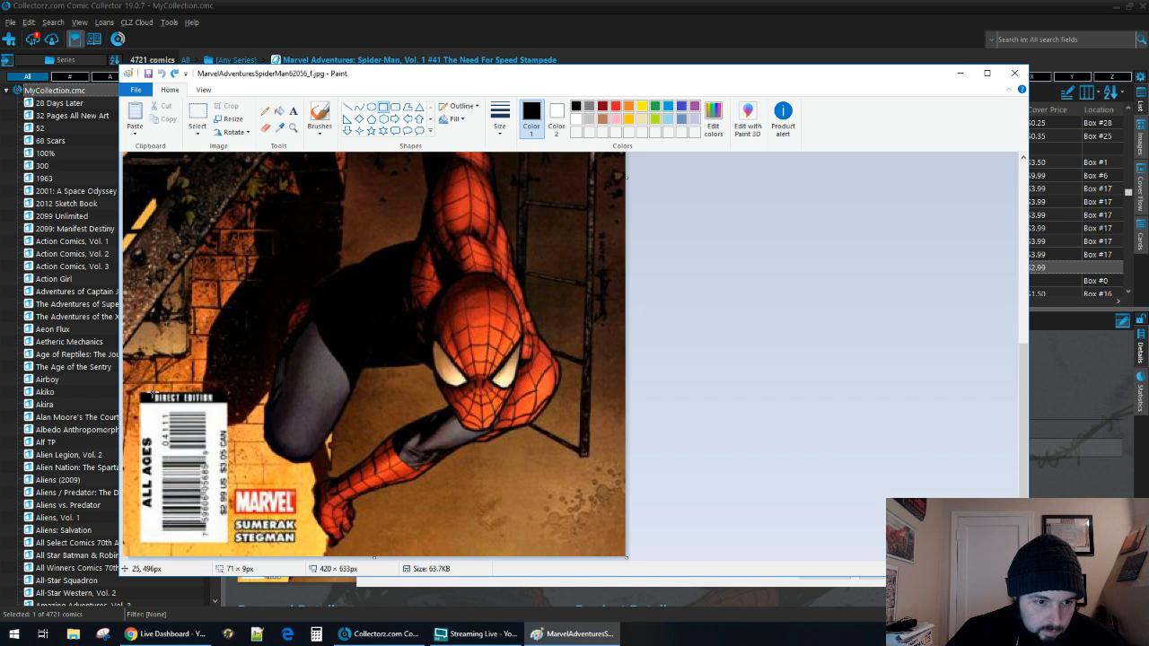
drag(153, 395, 185, 400)
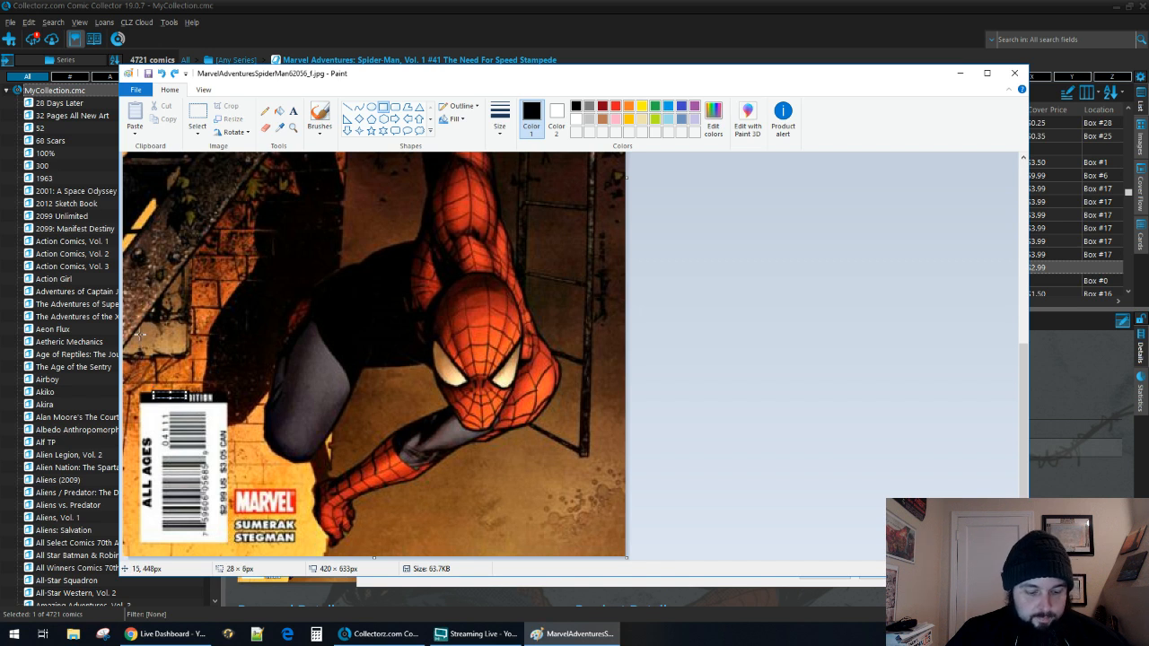
key(ctrl+z)
Cover the Direct Edition label with a solid rectangle about 56 by 7 px, using the thinnest line size and black for Color 1 and Color 2.
click(499, 117)
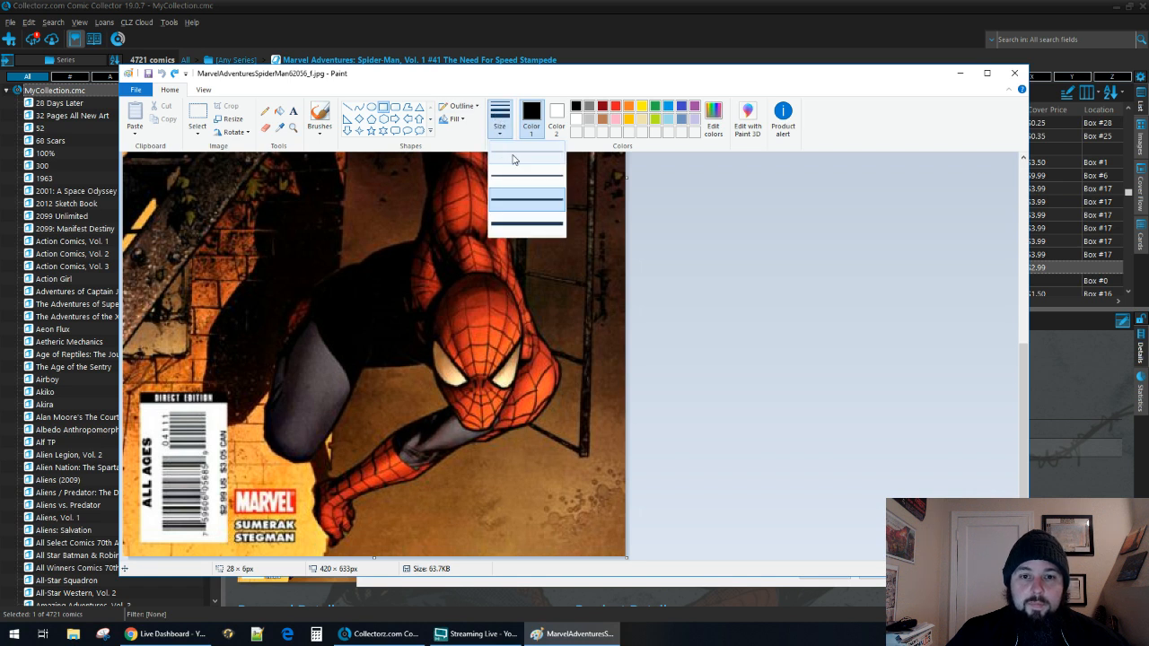
click(519, 161)
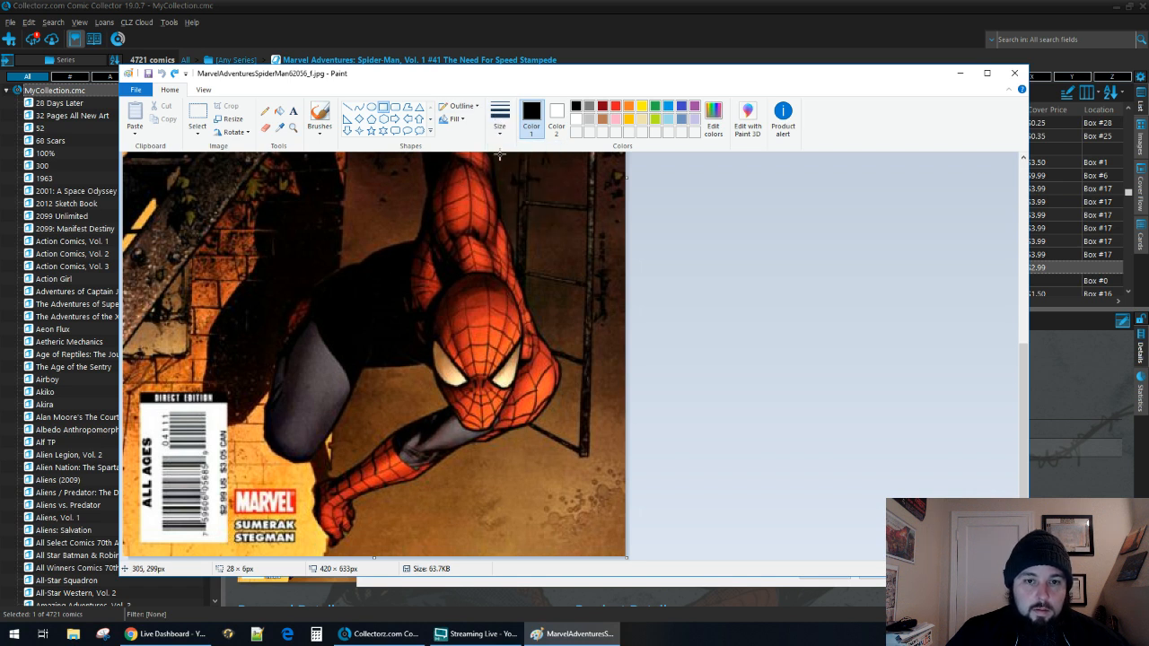
click(459, 122)
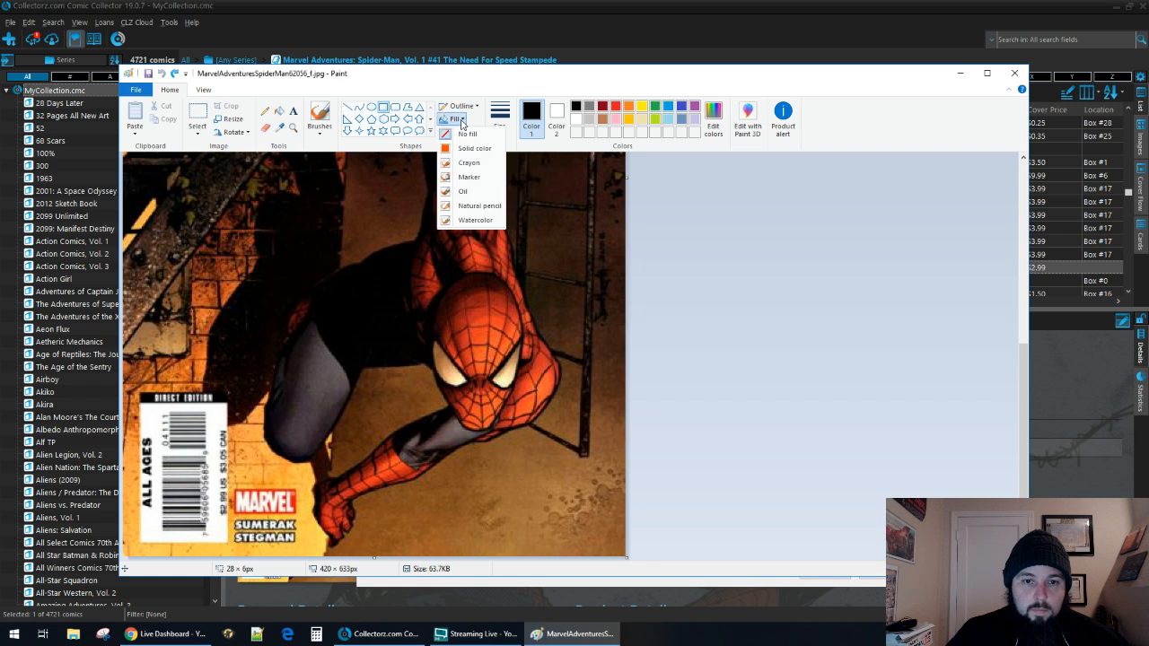
click(470, 151)
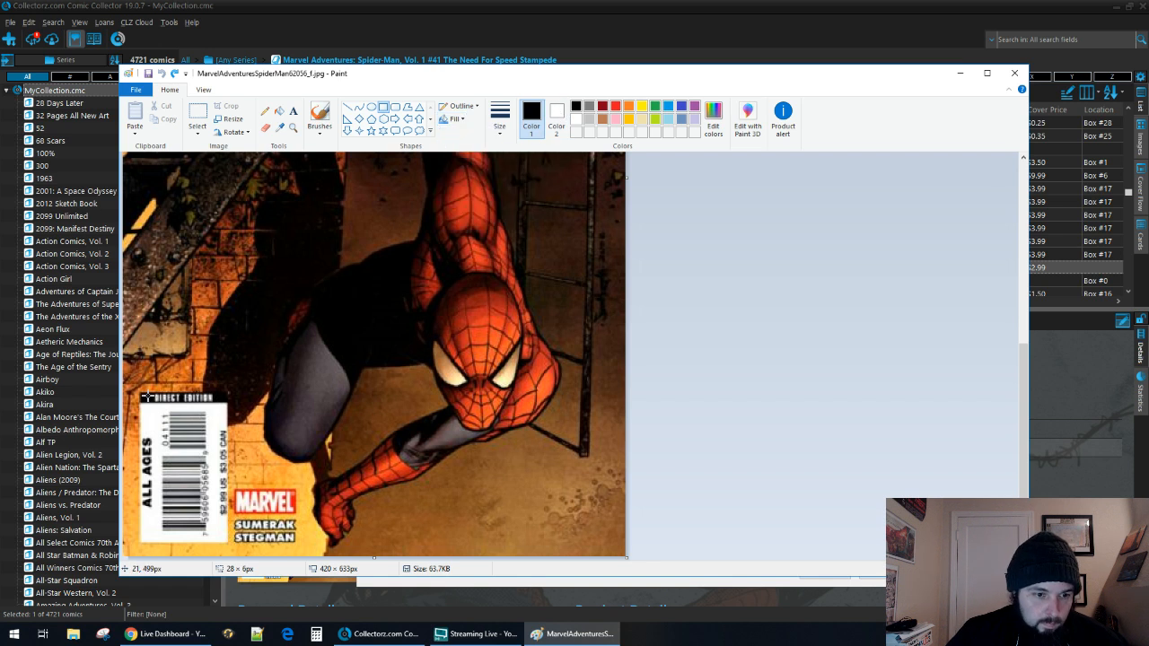
drag(150, 395, 216, 401)
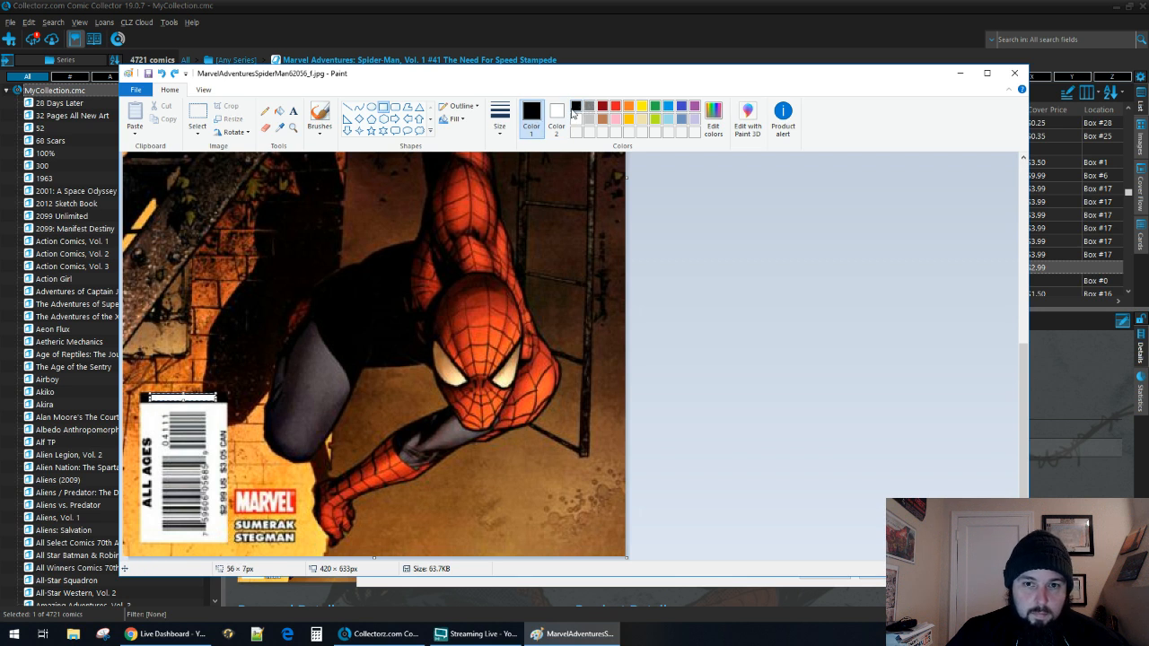
click(557, 116)
click(575, 106)
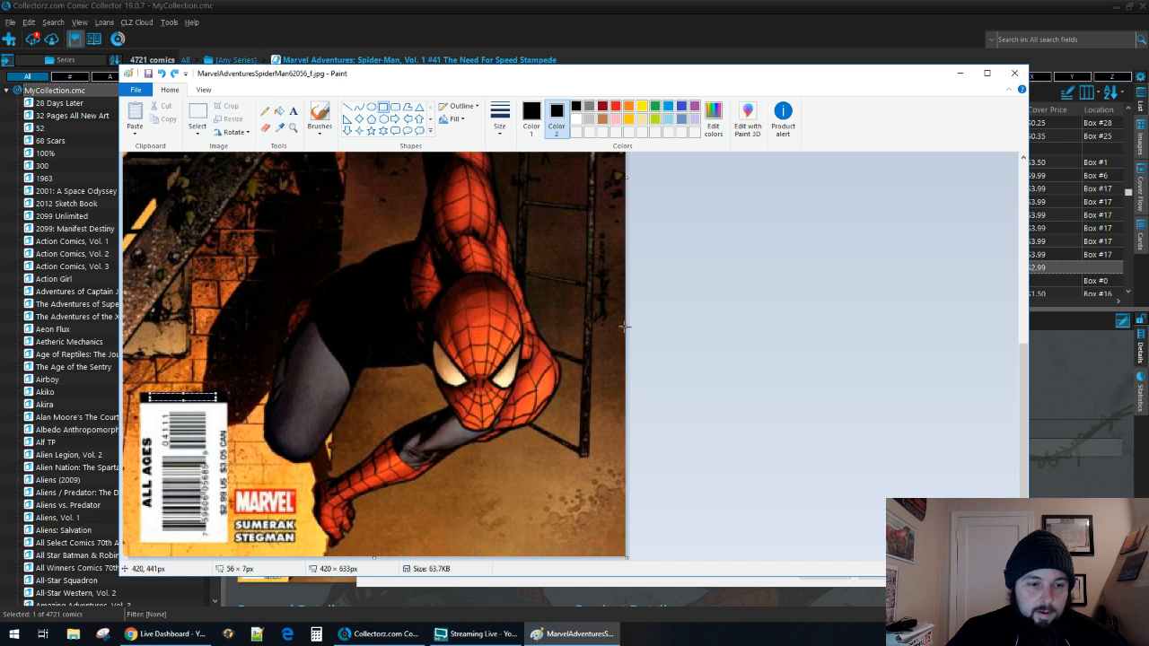
click(531, 115)
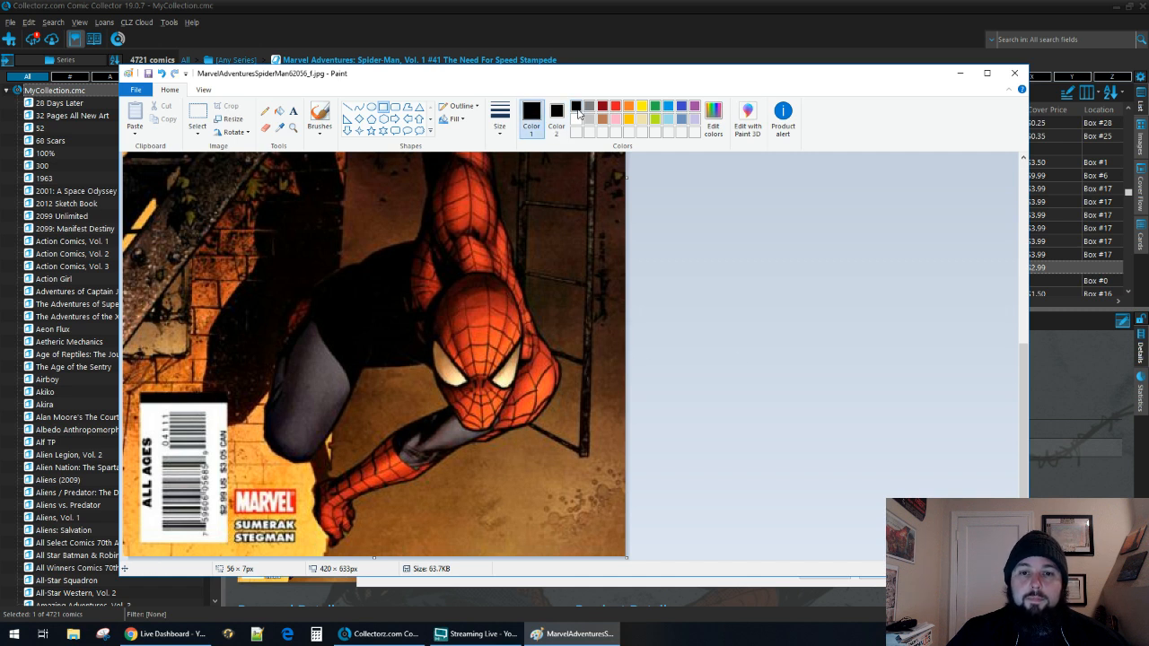
Set both colors to white and cover the barcode below the black strip with a solid rectangle about 72 by 113 px.
click(556, 117)
click(575, 120)
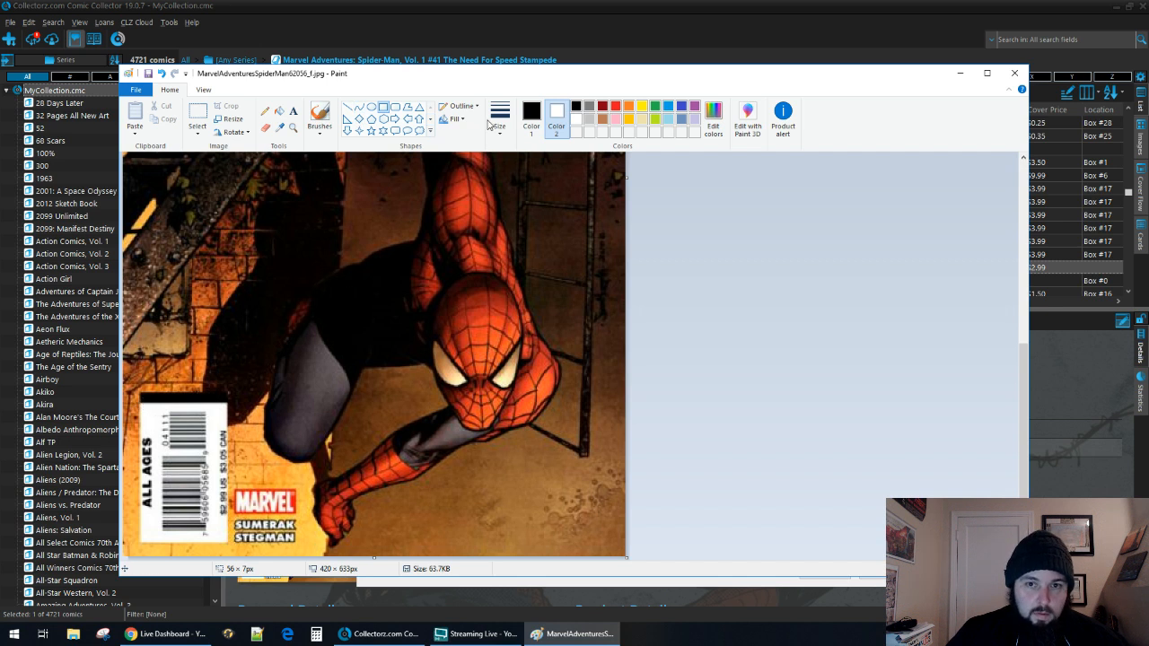
click(532, 115)
click(576, 119)
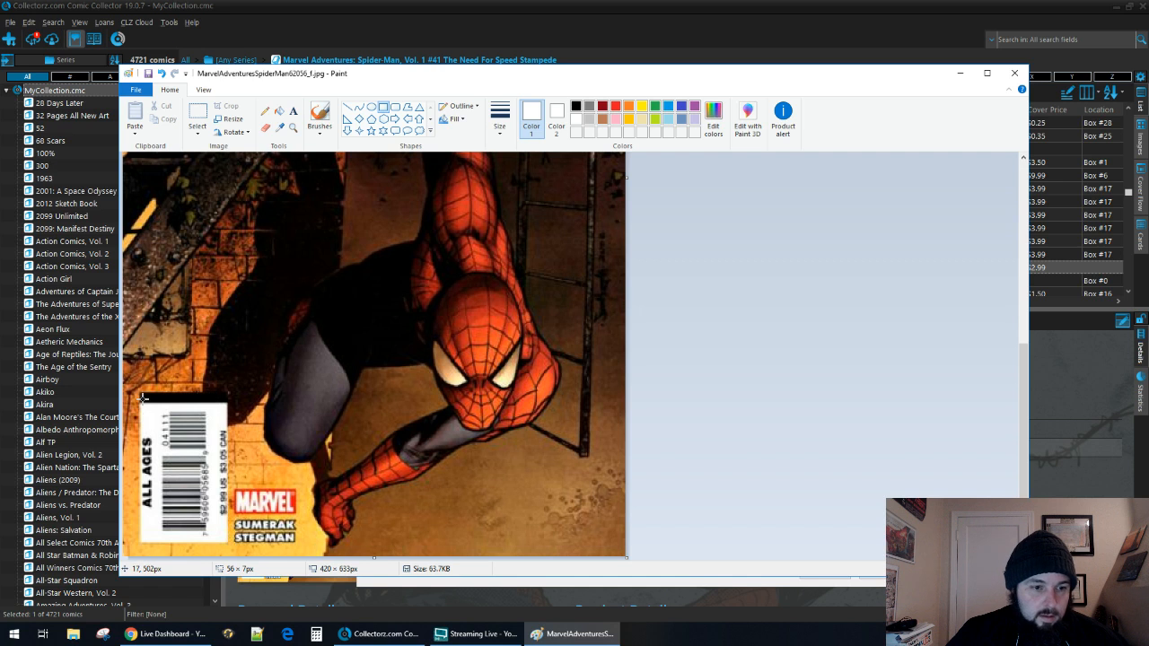
drag(140, 402, 225, 537)
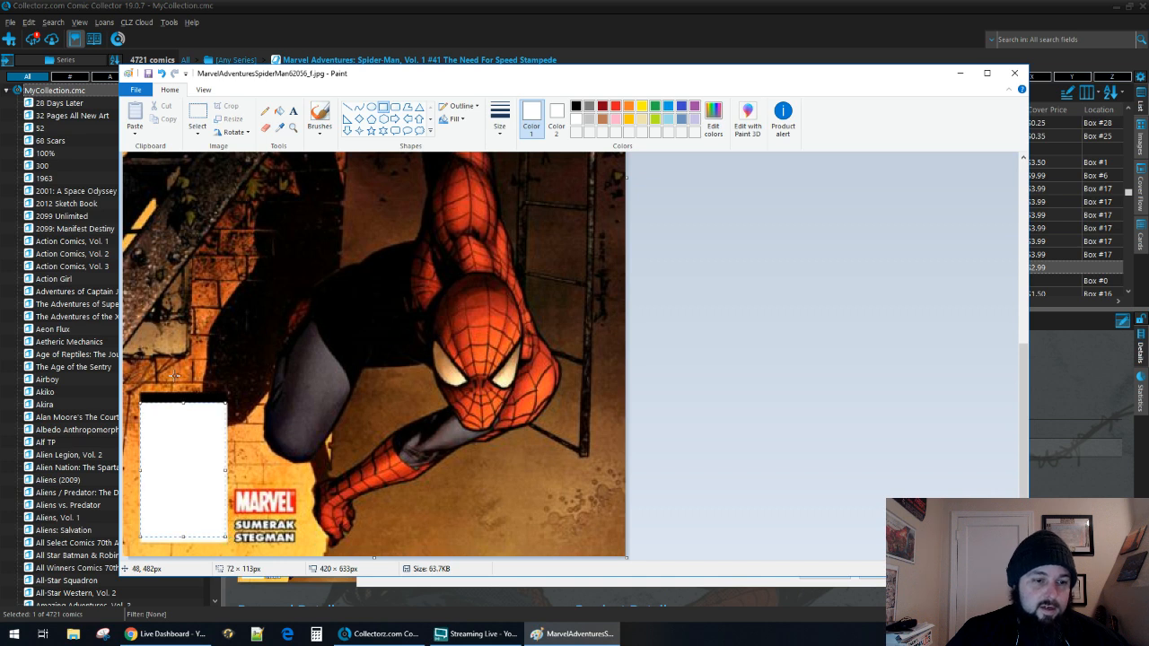
click(747, 307)
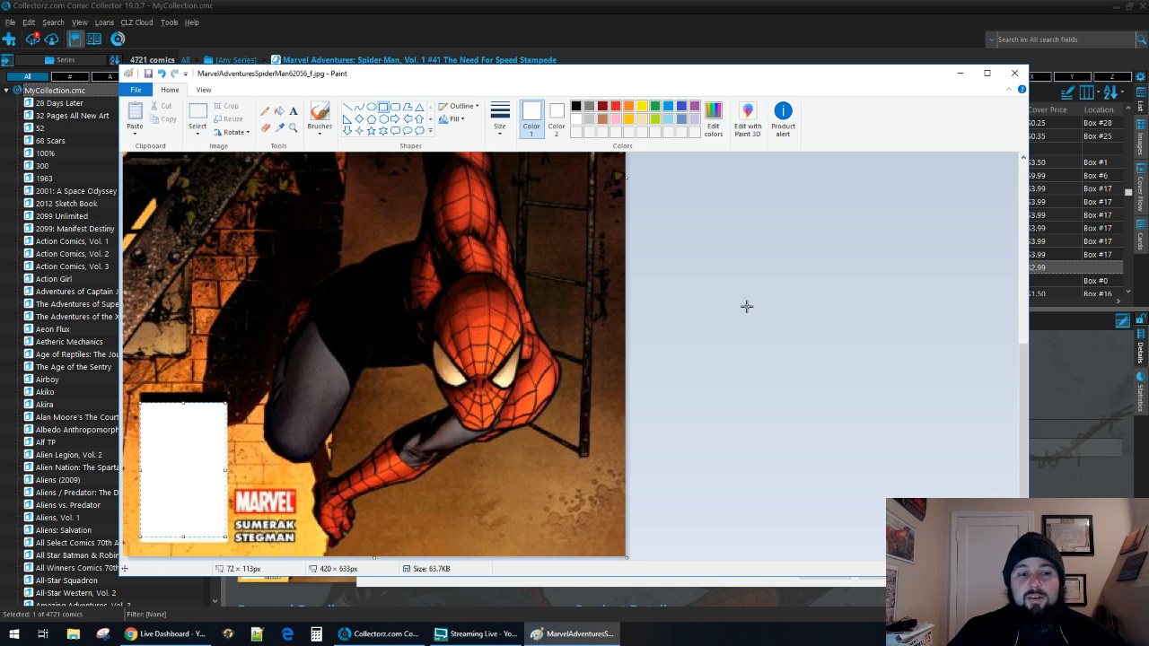
Save the edited cover image under its existing file name and close Paint.
scroll(224, 467, up, 5)
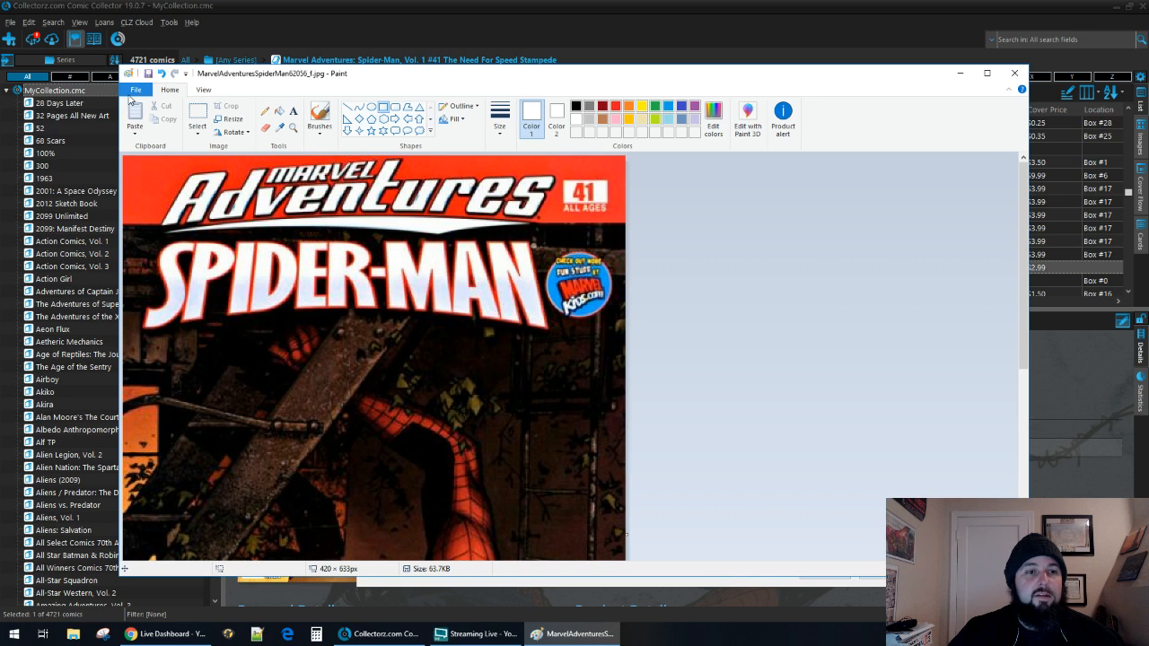
click(148, 74)
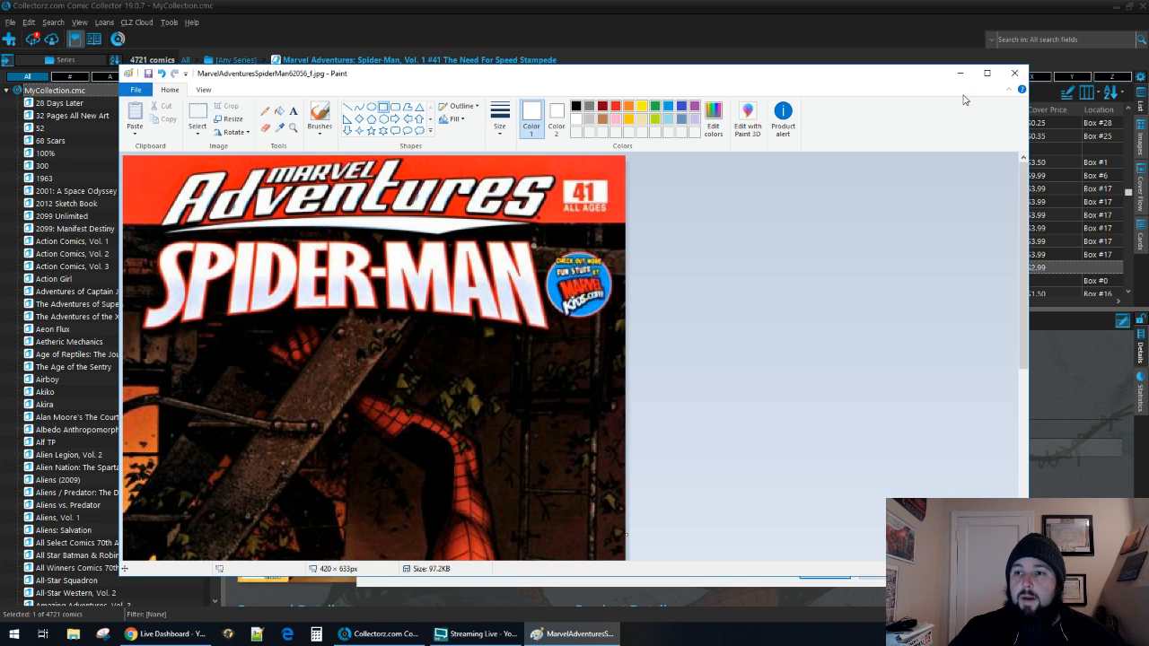
click(1017, 71)
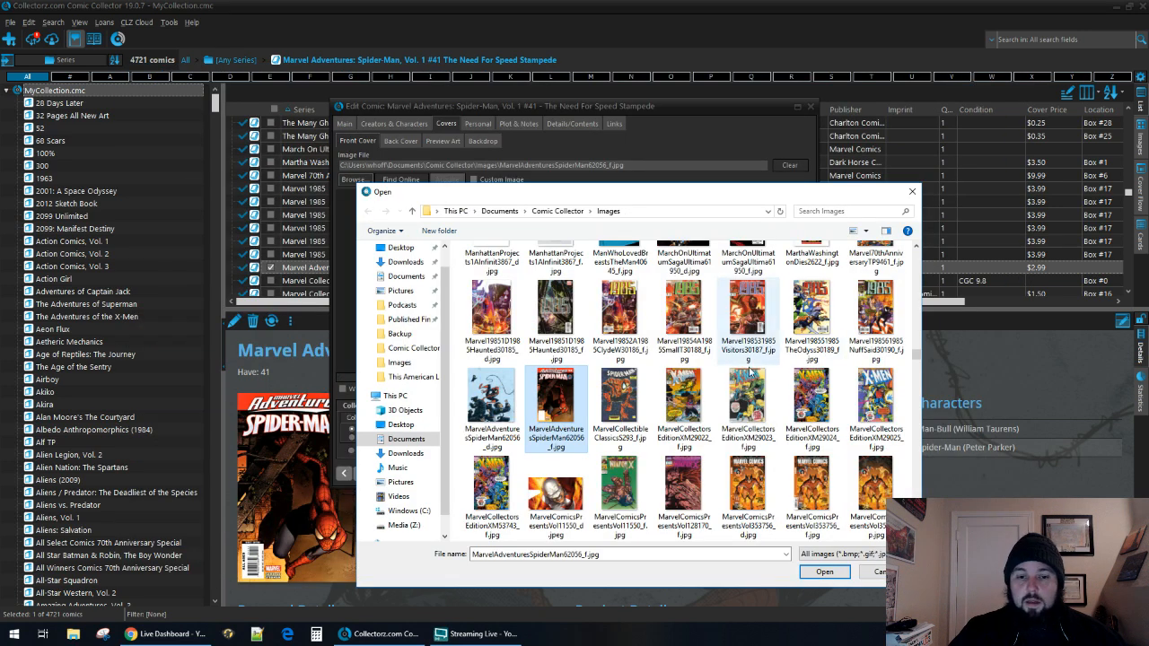
Leave the image picker without choosing a file and save the edits to Marvel Adventures: Spider-Man #41.
click(913, 191)
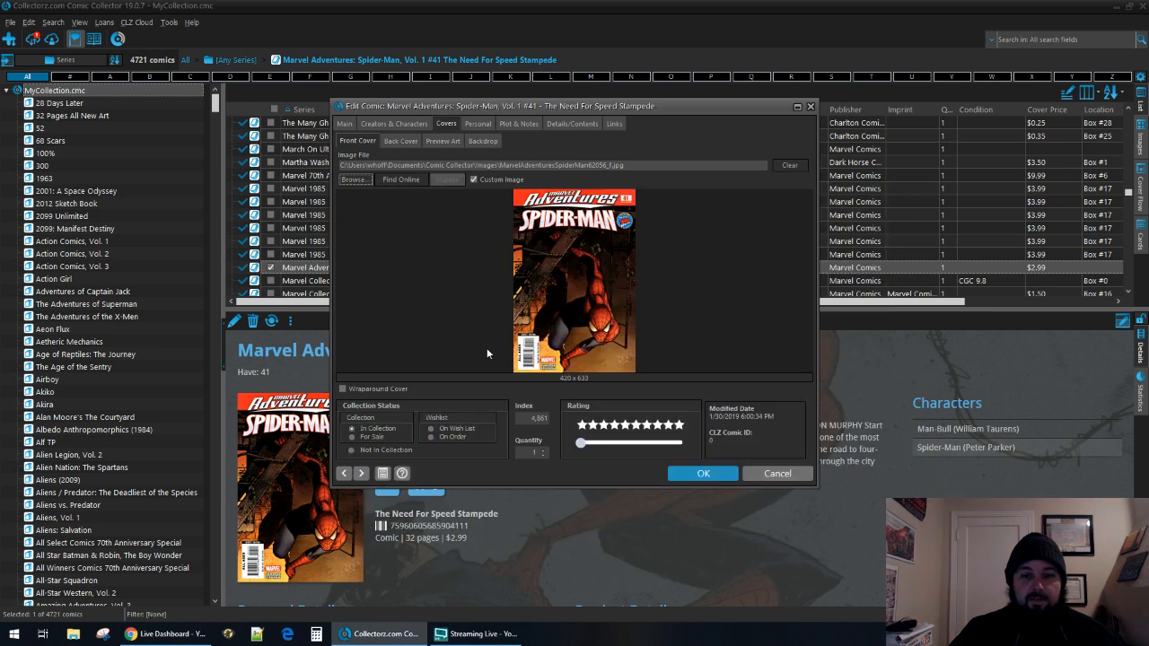
click(394, 123)
click(451, 126)
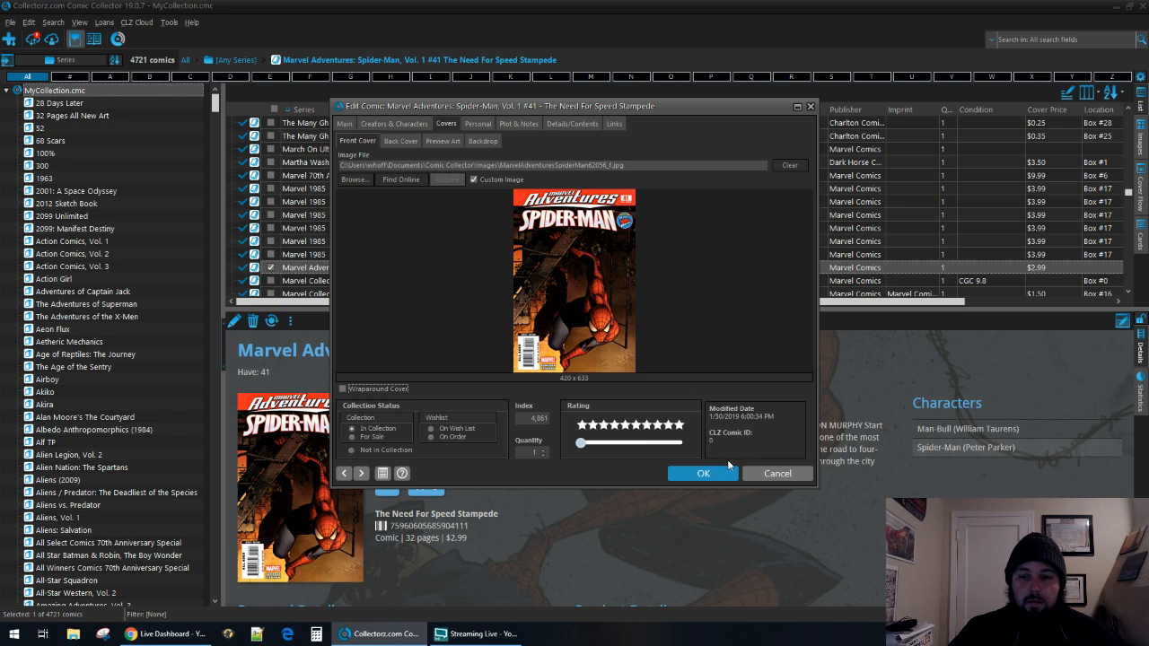
click(703, 474)
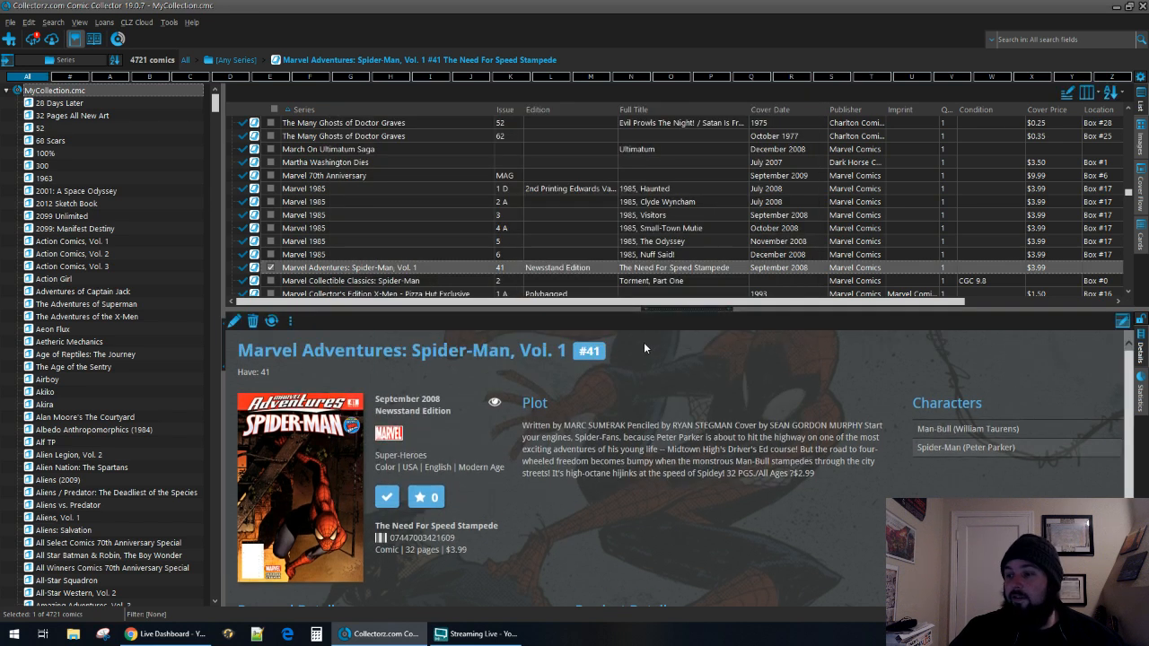
Submit the Marvel Adventures: Spider-Man #41 Newsstand Edition to CLZ Core, copying all uploaded fields to the central entry, and close the web page.
right_click(466, 267)
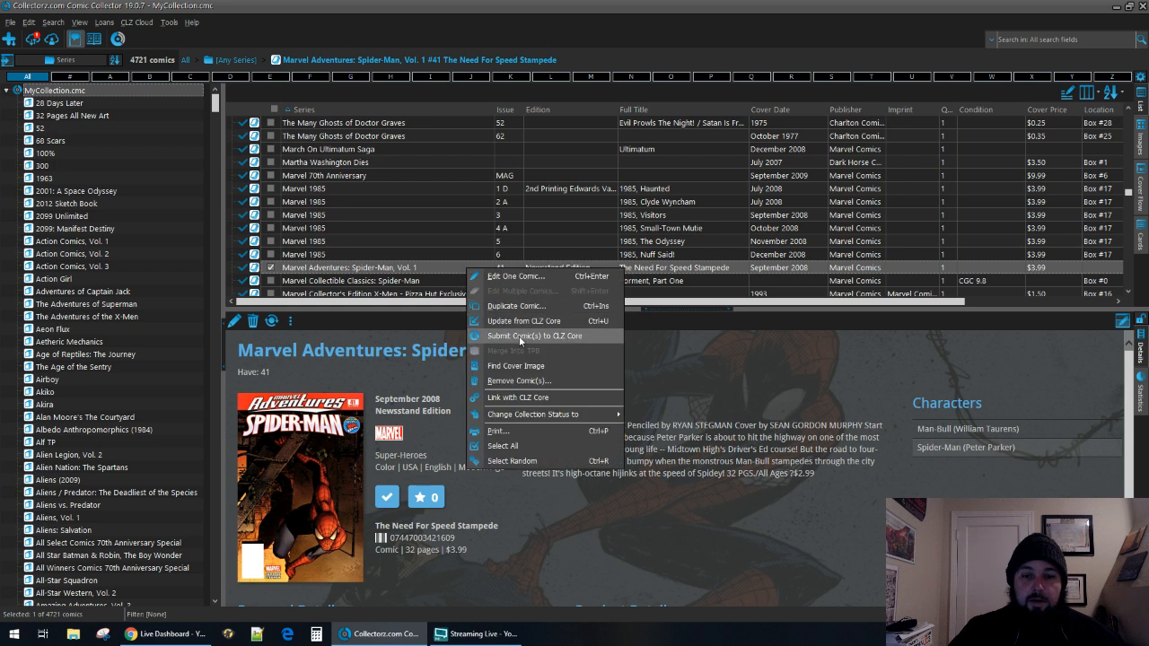
click(531, 336)
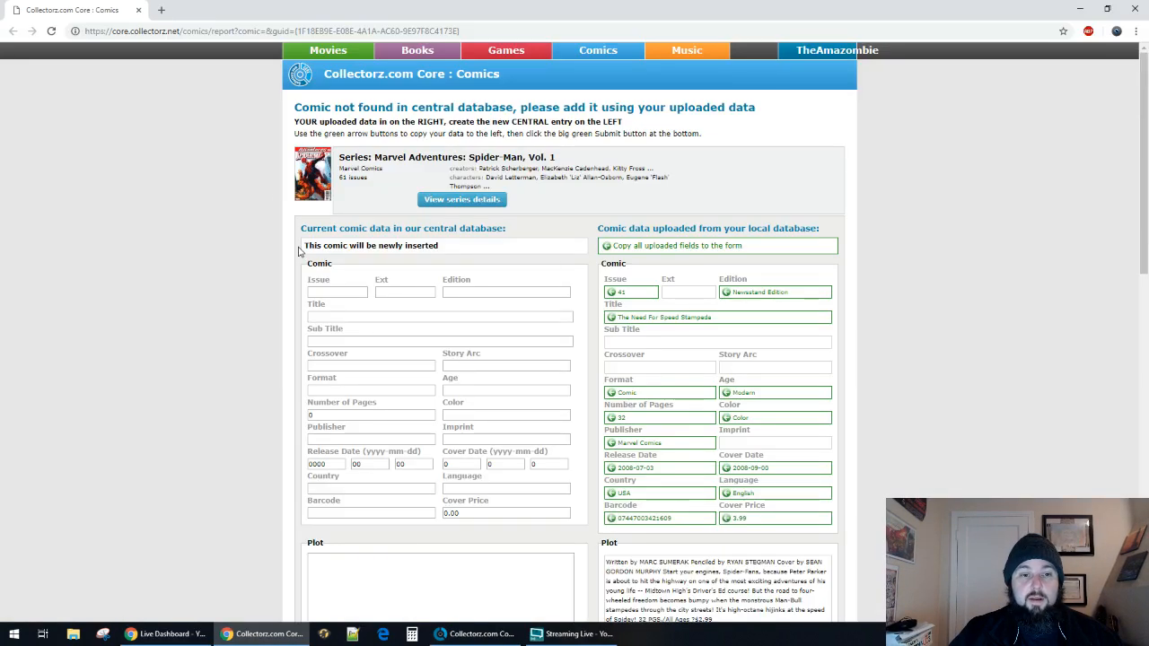
click(608, 247)
scroll(492, 315, down, 15)
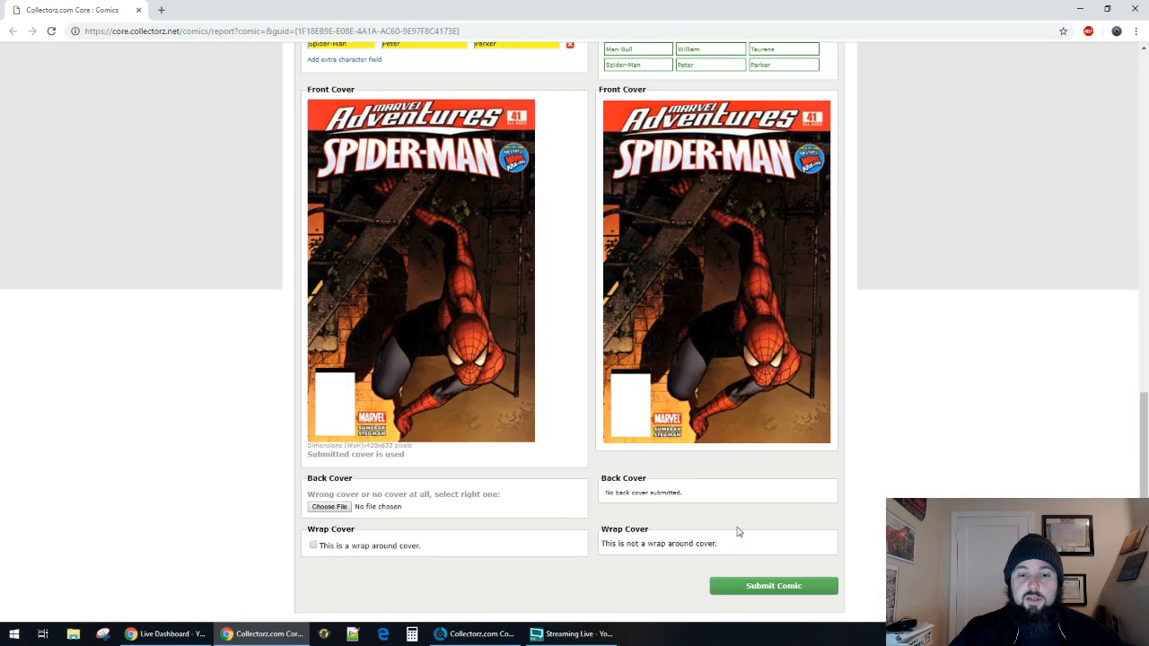
click(773, 586)
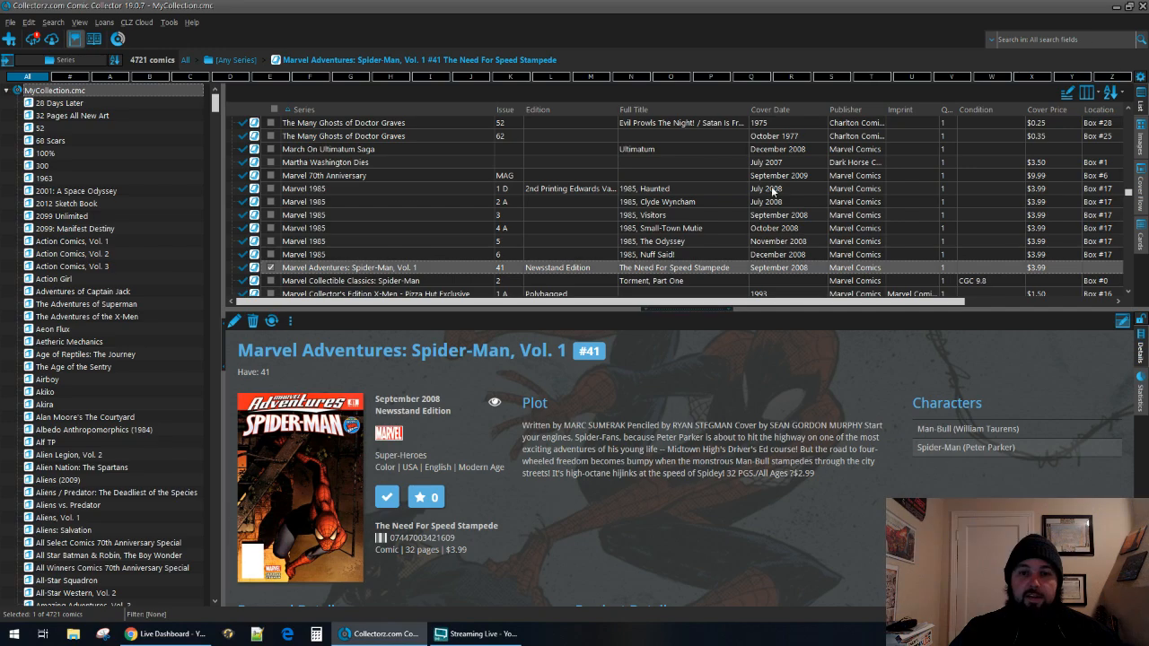
click(1134, 8)
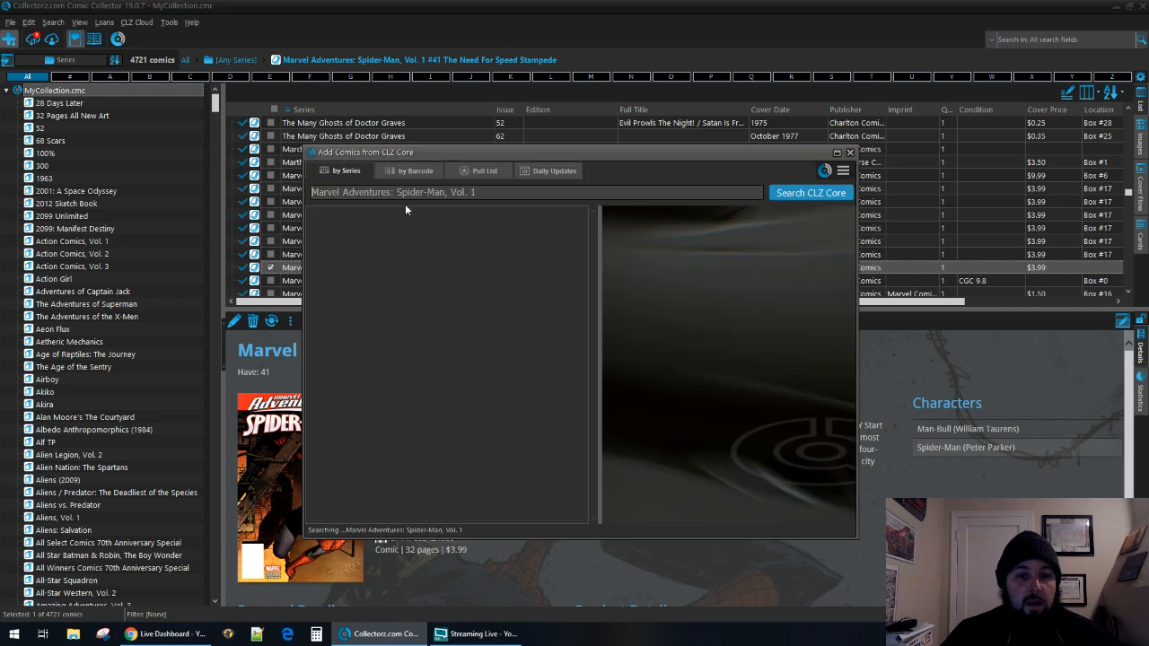
Add issues #42, #43 and #44 of Marvel Adventures: Spider-Man, Vol. 1 from CLZ Core with the status In Collection.
scroll(519, 410, down, 5)
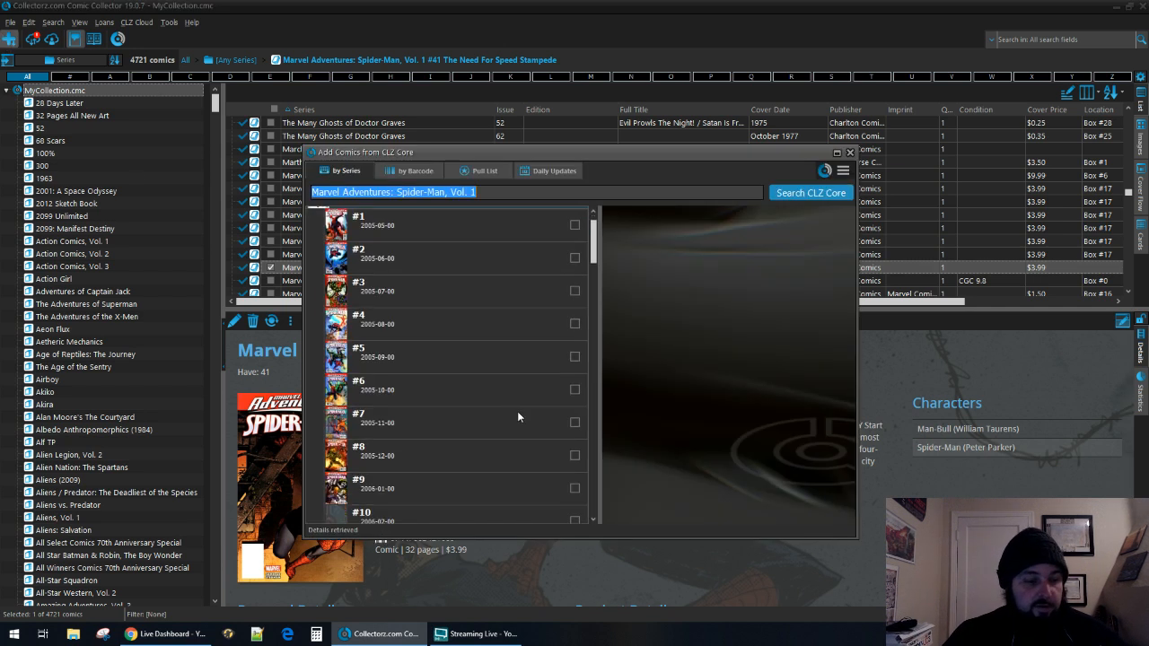
scroll(521, 415, down, 3)
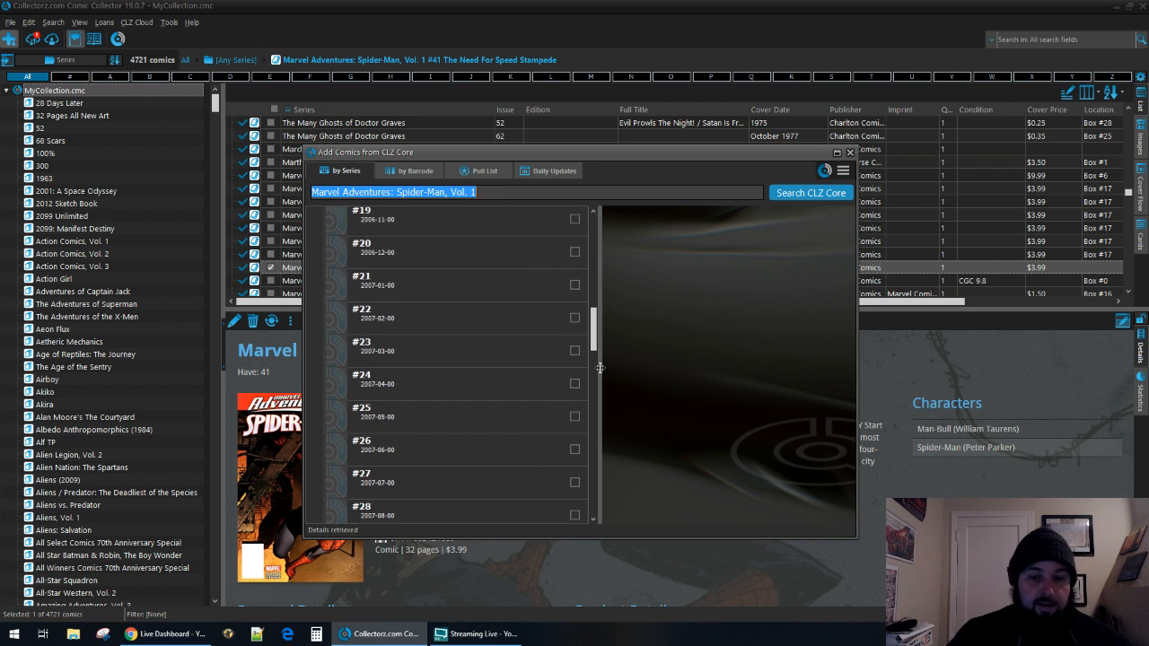
scroll(602, 359, down, 5)
scroll(604, 452, up, 1)
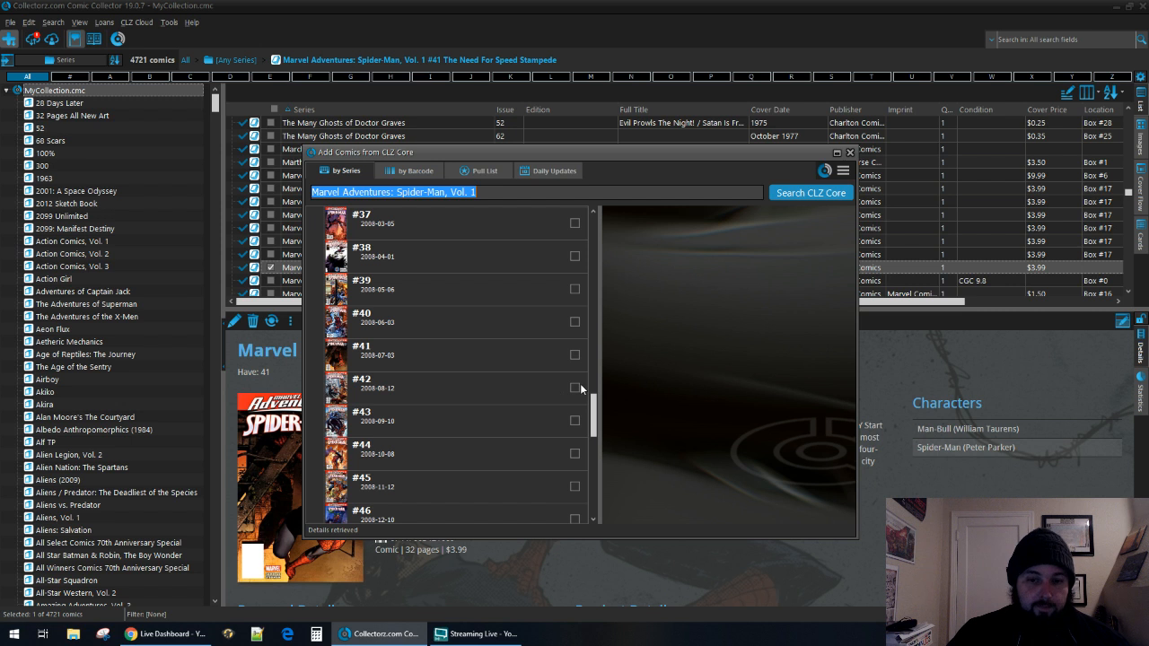
click(576, 388)
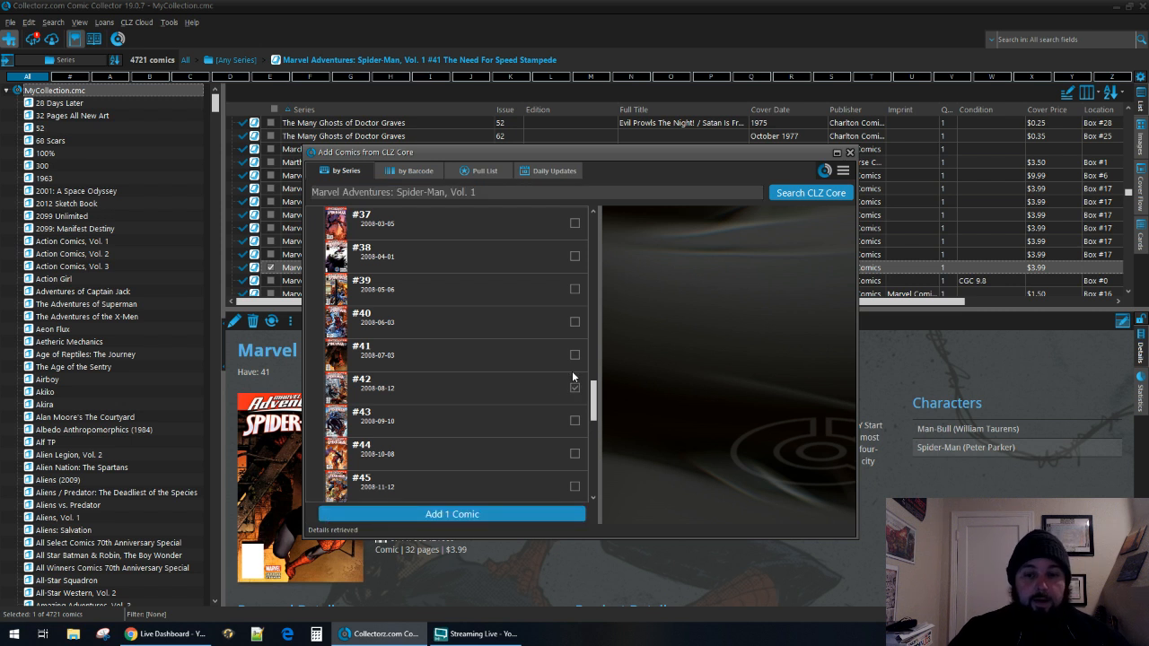
click(574, 420)
scroll(521, 359, down, 3)
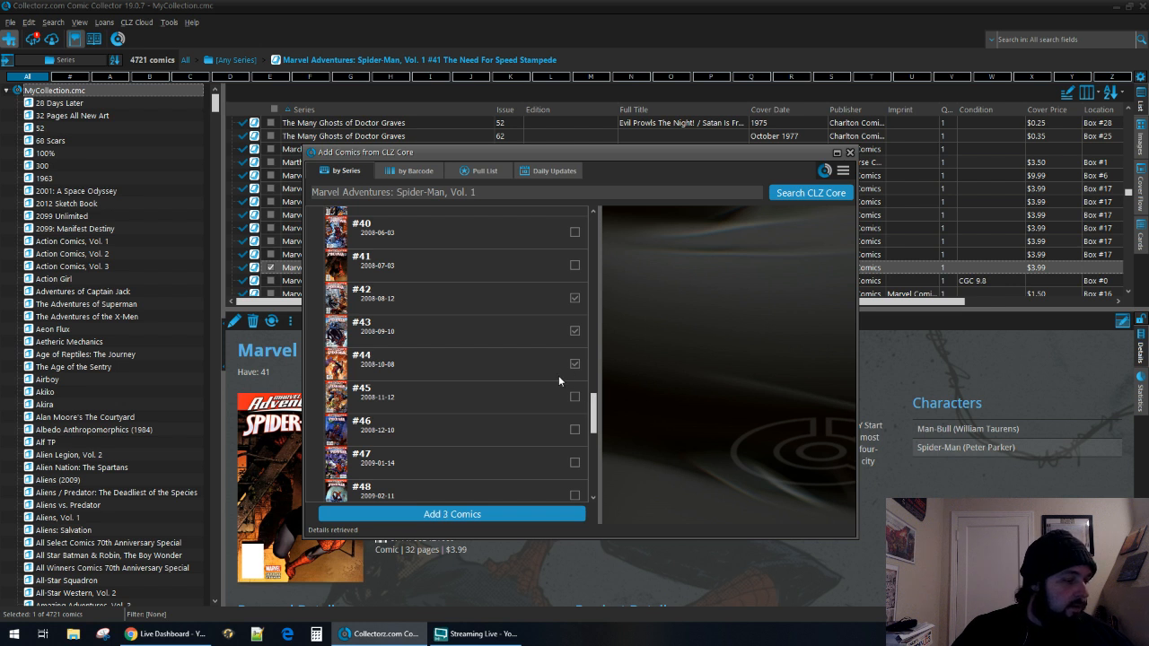
click(453, 515)
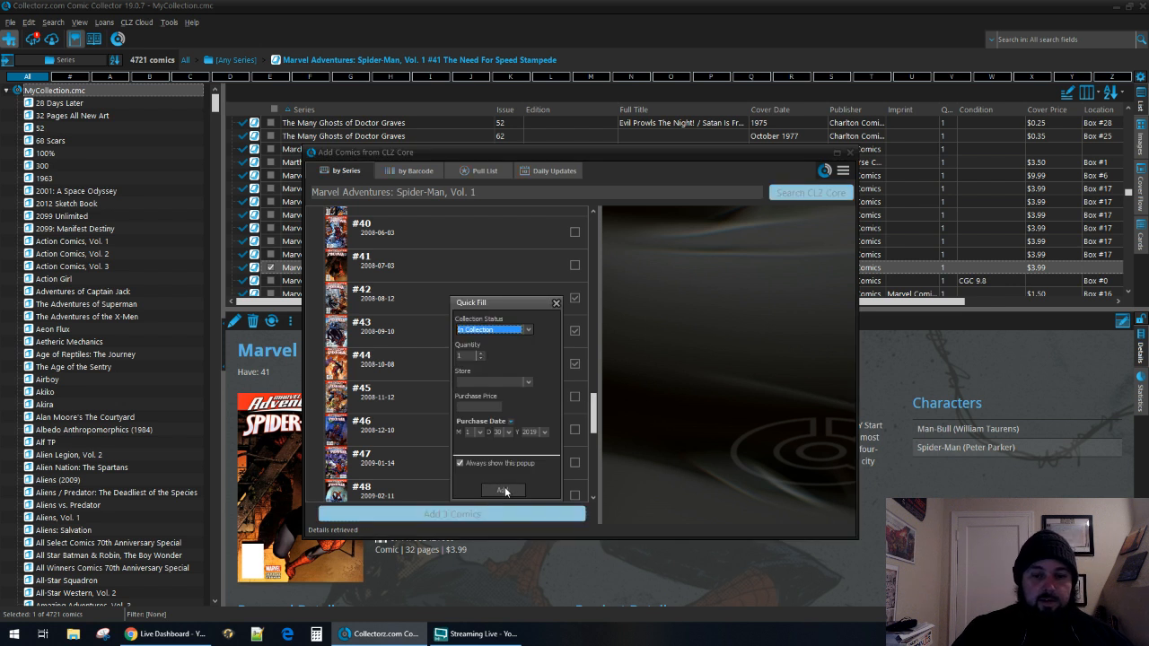
click(503, 490)
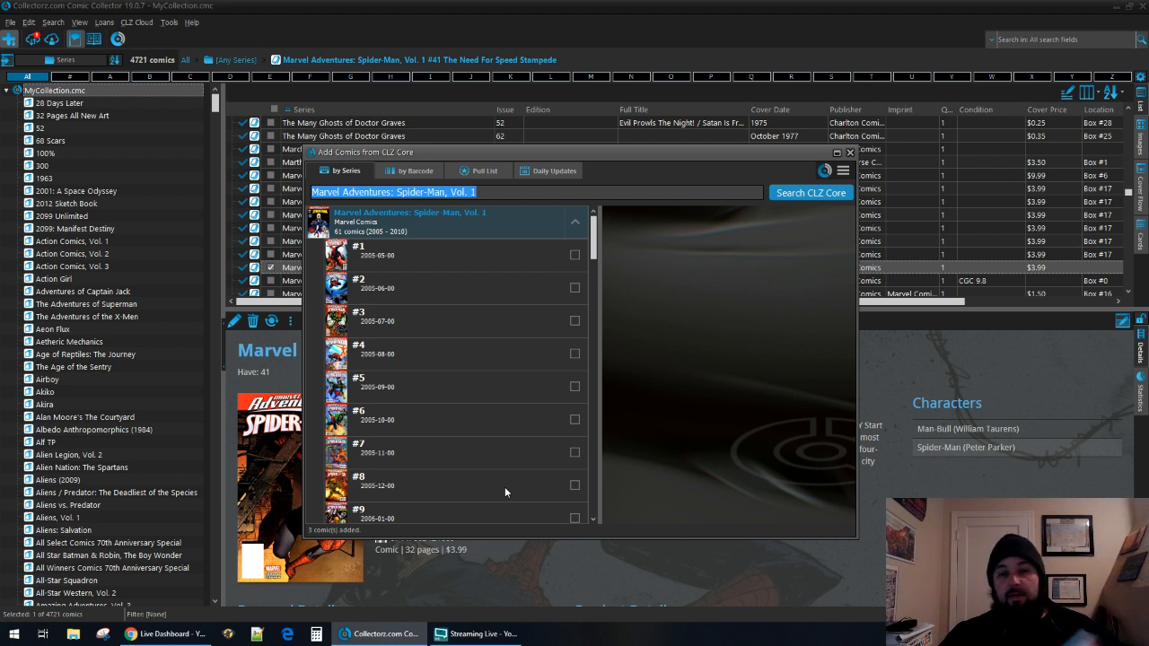
Look up the series Marvel Adventures: Super Heroes, Vol. 1 in CLZ Core.
drag(476, 192, 399, 209)
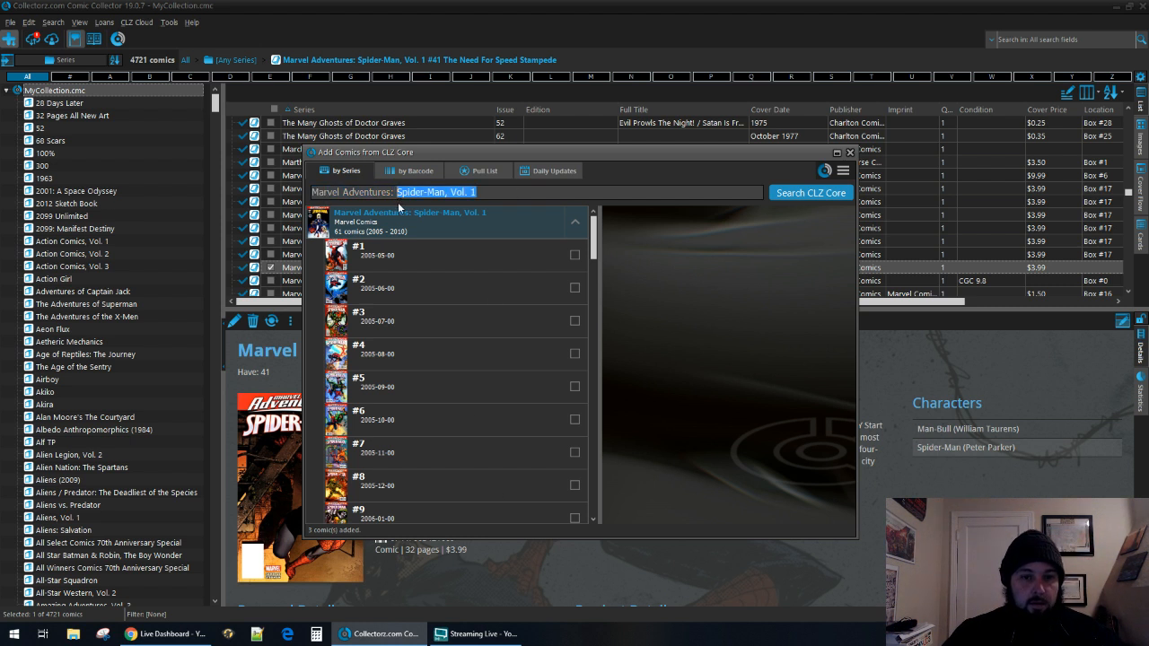
key(BackSpace)
key(BackSpace)
key(BackSpace)
text(s s)
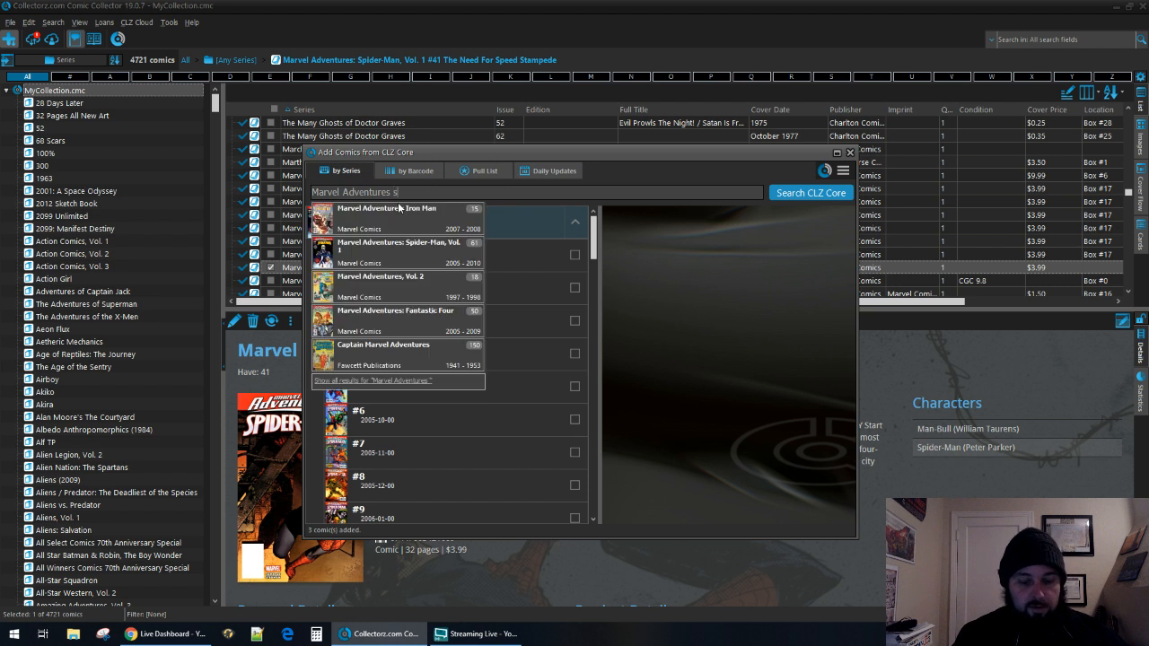
text(u)
key(Down)
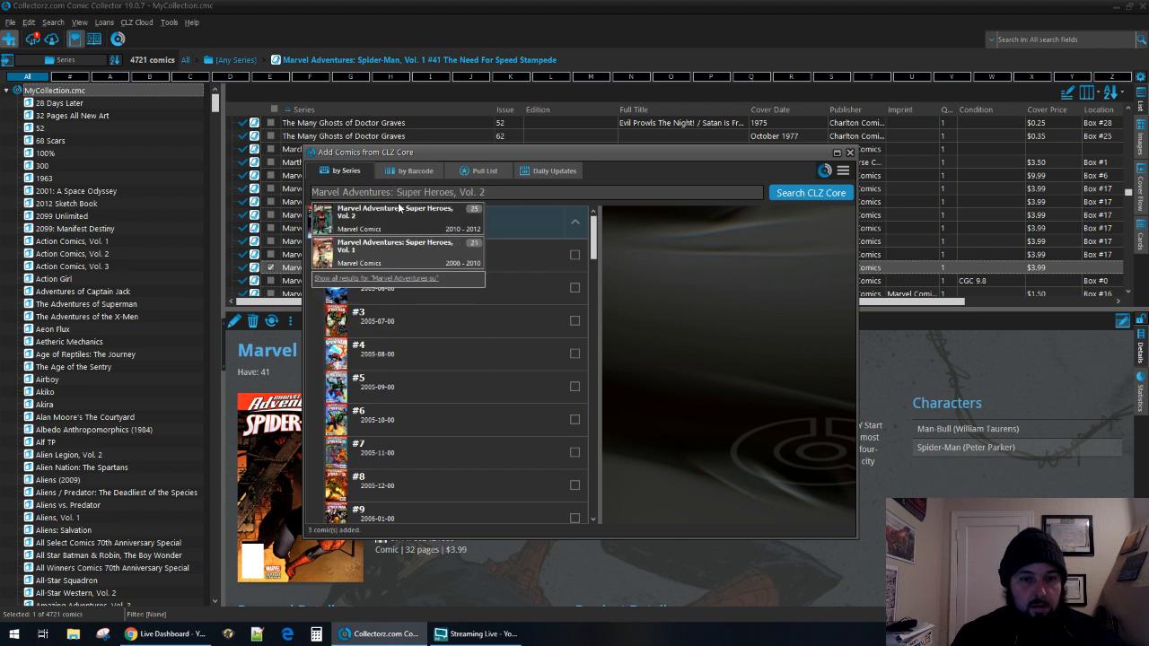
key(Down)
key(Return)
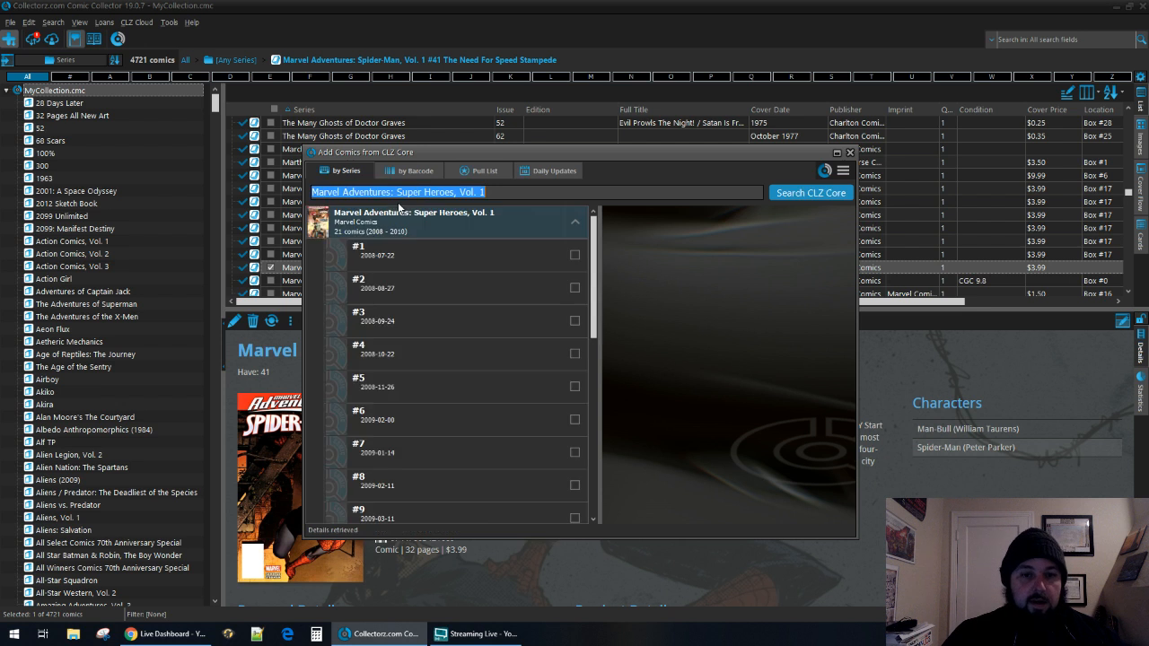
Add issue #1 of Marvel Adventures: Super Heroes, Vol. 1 with the status In Collection.
click(439, 247)
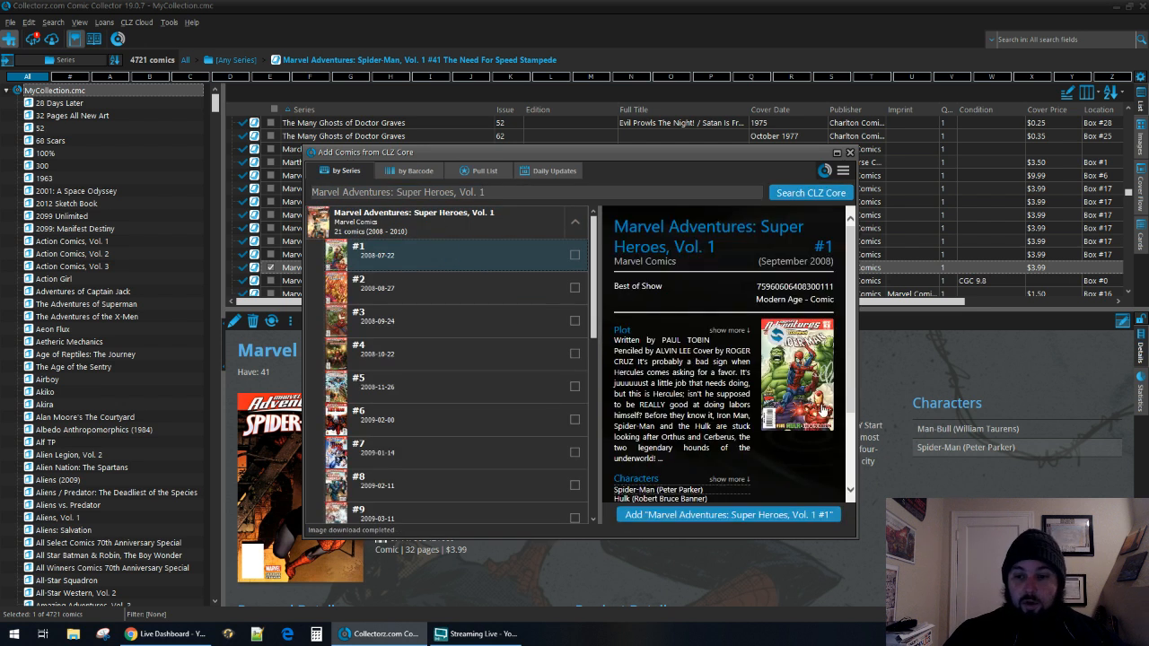
click(746, 516)
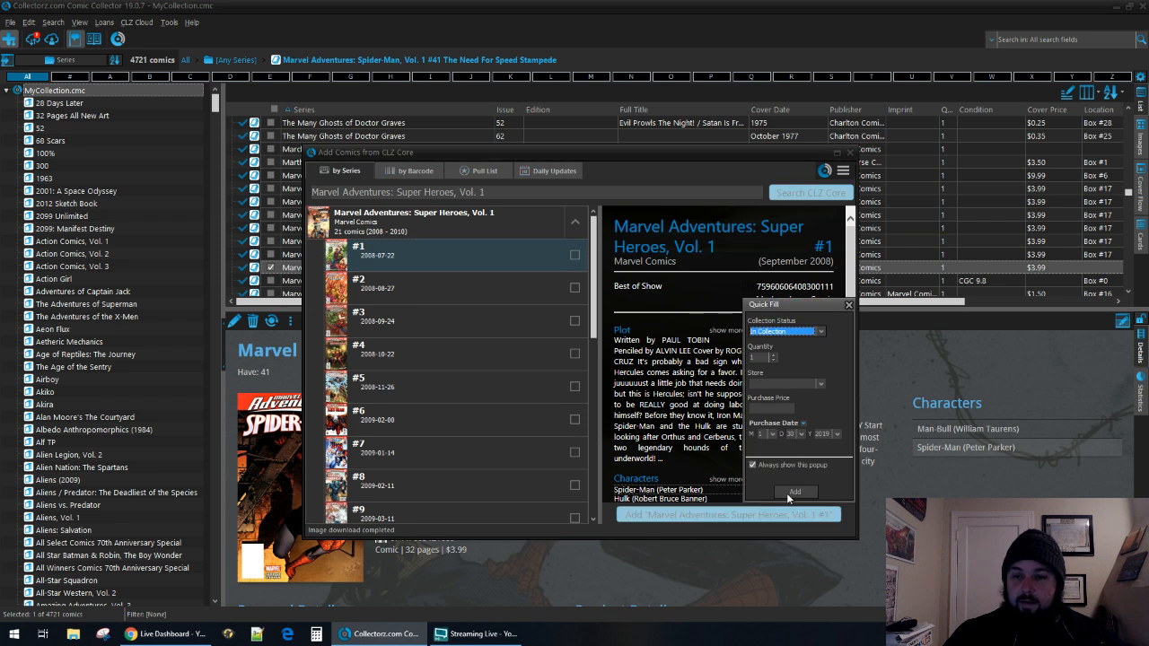
click(788, 494)
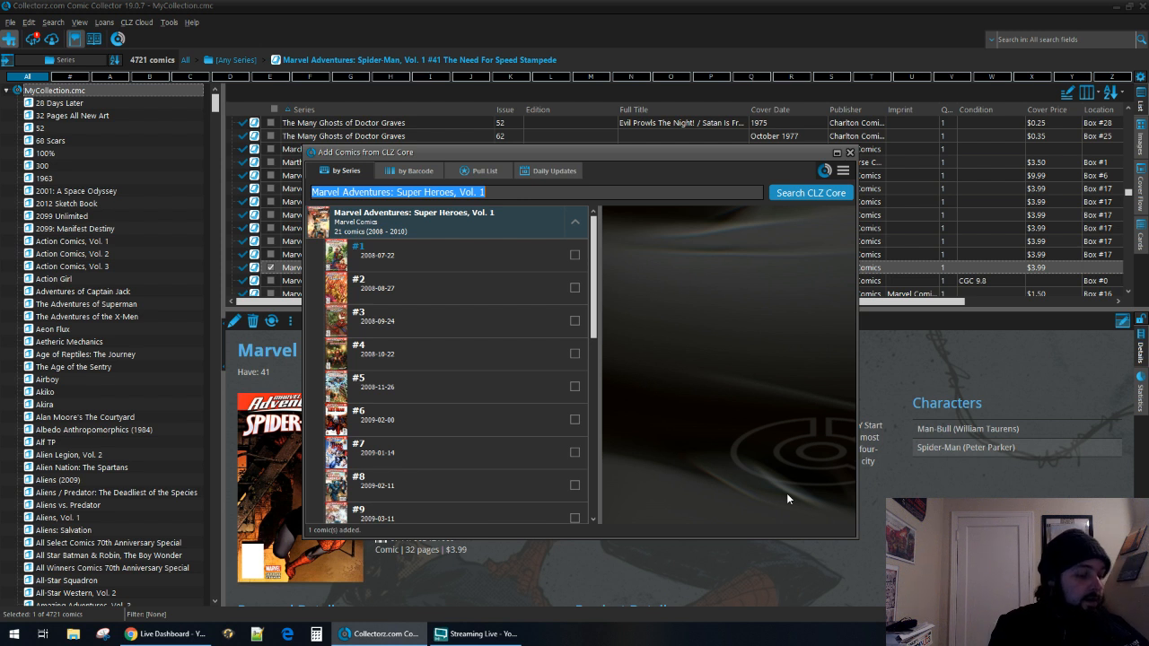
Search CLZ Core by series for Marvel Age and list its issues.
key(BackSpace)
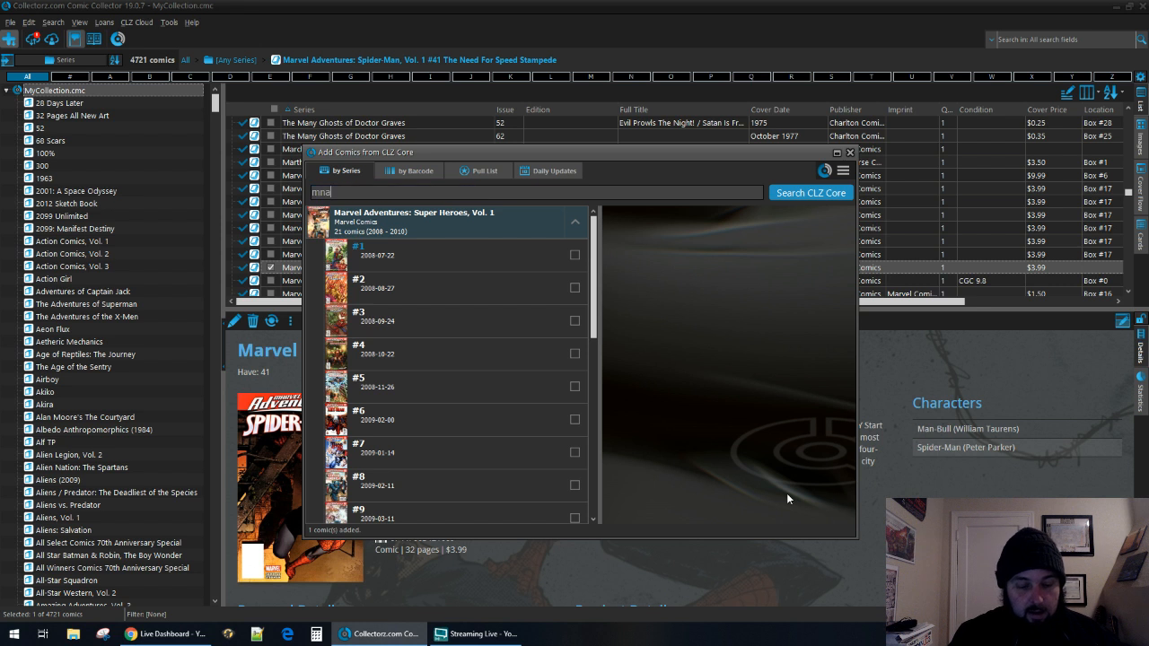
text(marvel age)
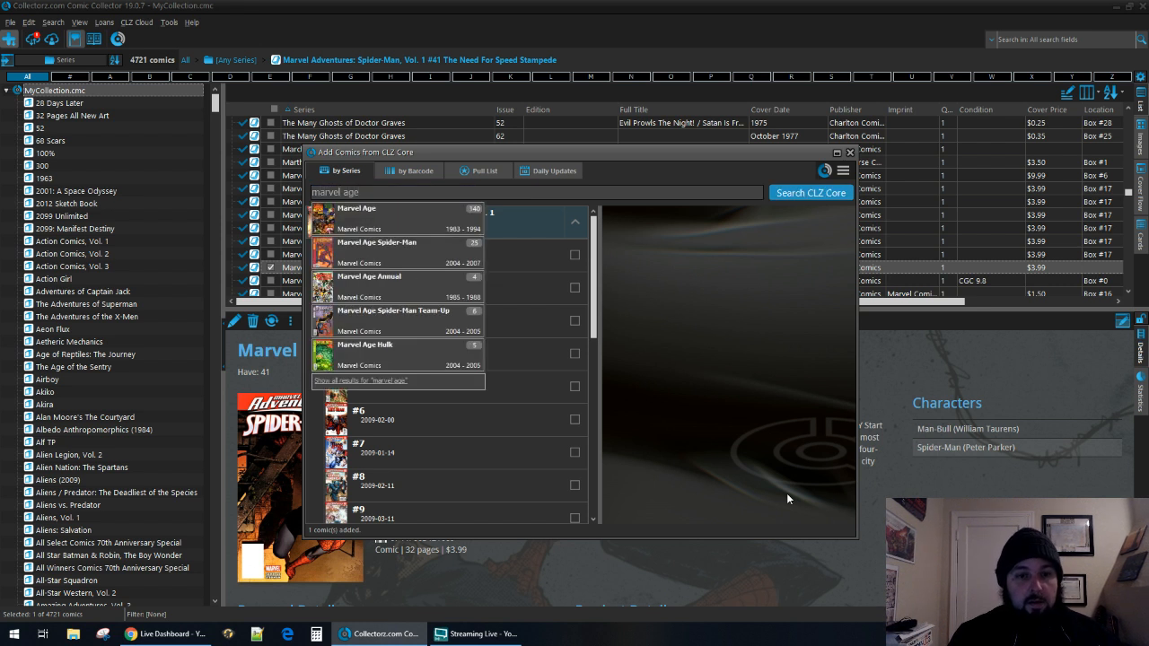
key(Down)
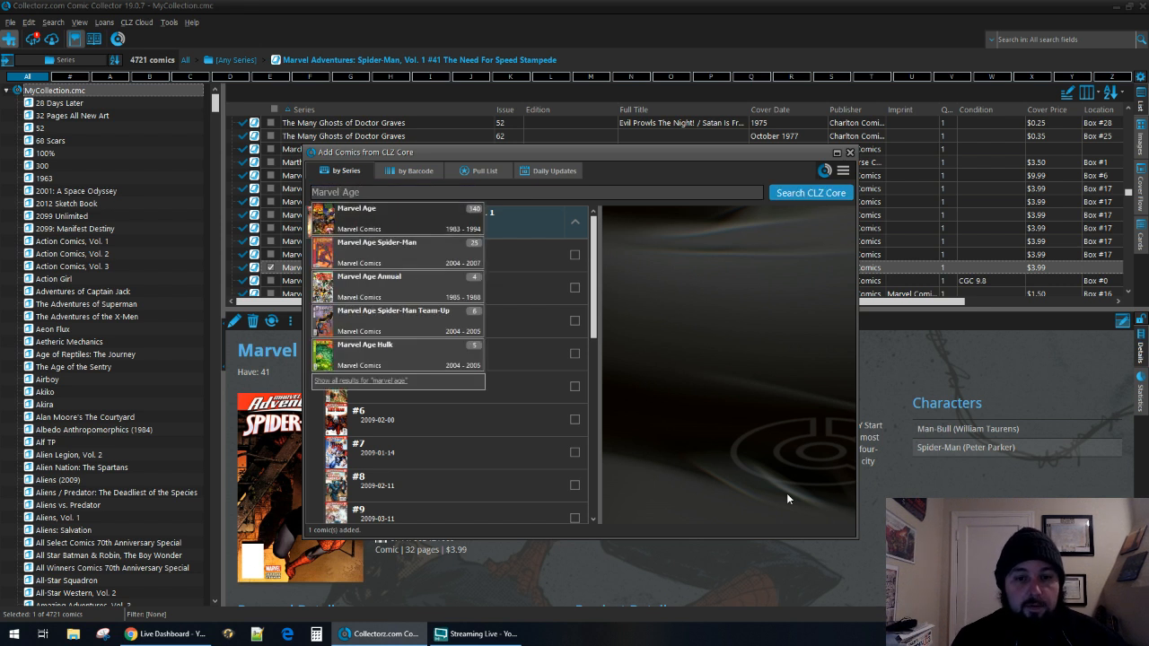
key(Return)
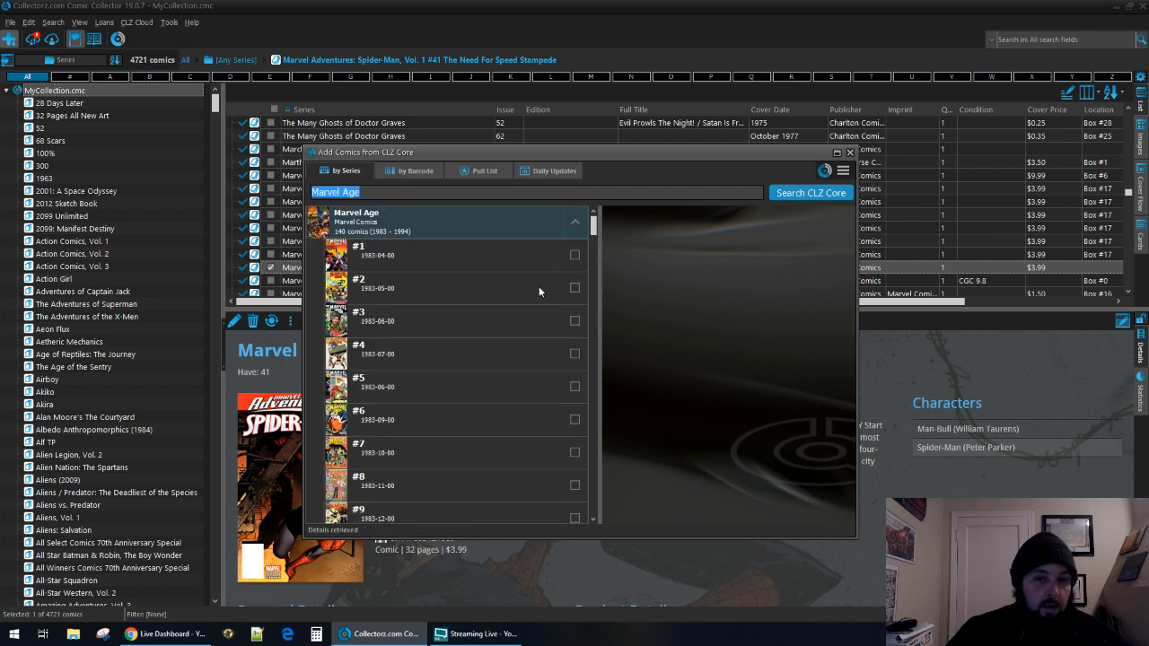
Mark issues #90 and #54 of Marvel Age for adding.
drag(593, 236, 593, 421)
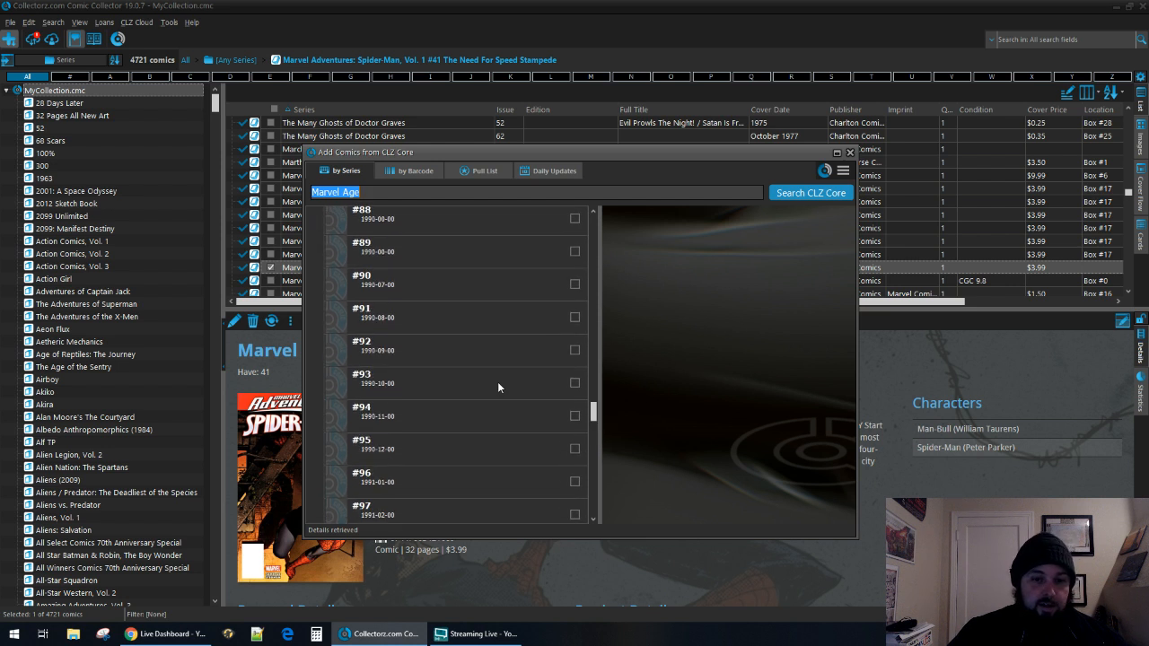
click(514, 294)
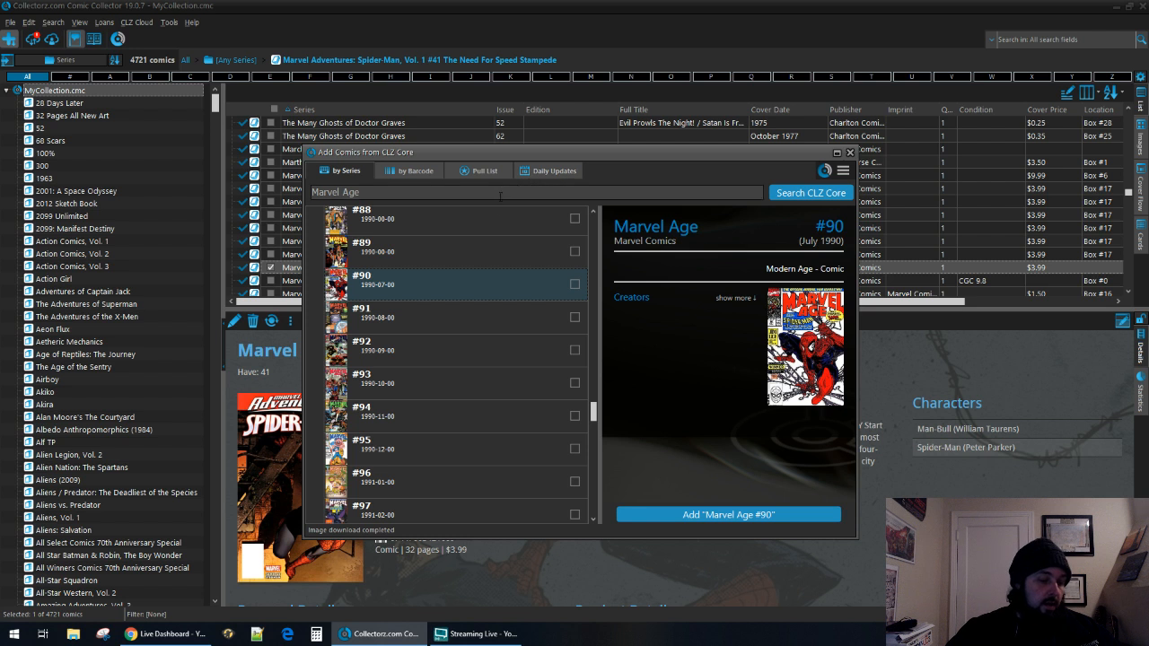
click(574, 284)
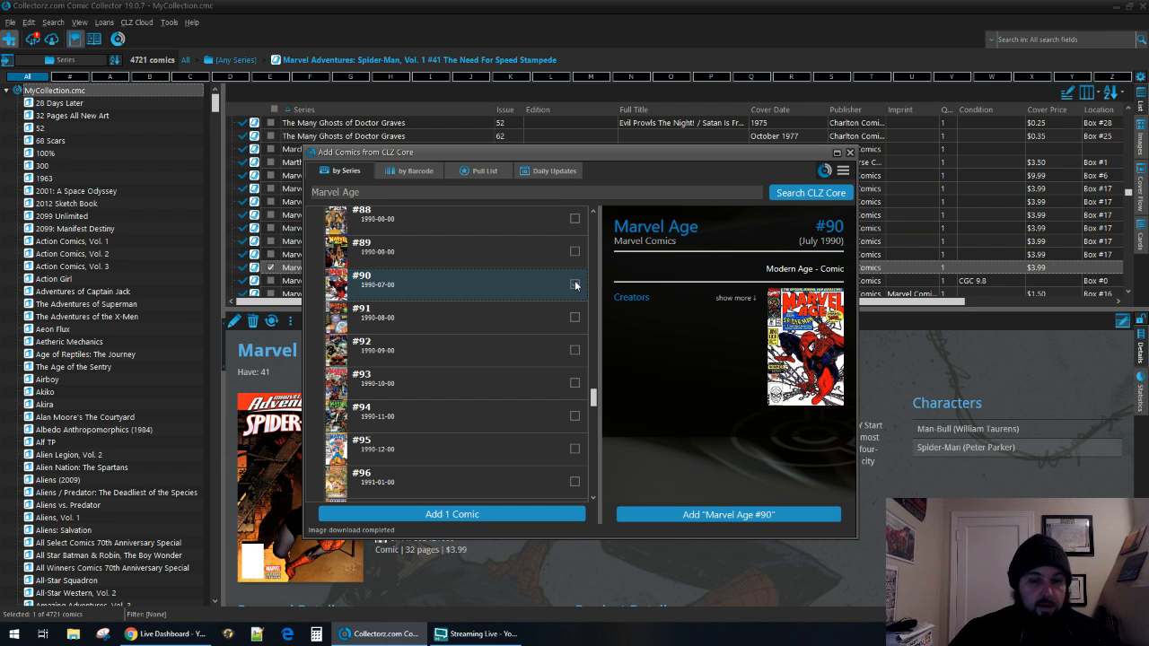
scroll(528, 386, up, 10)
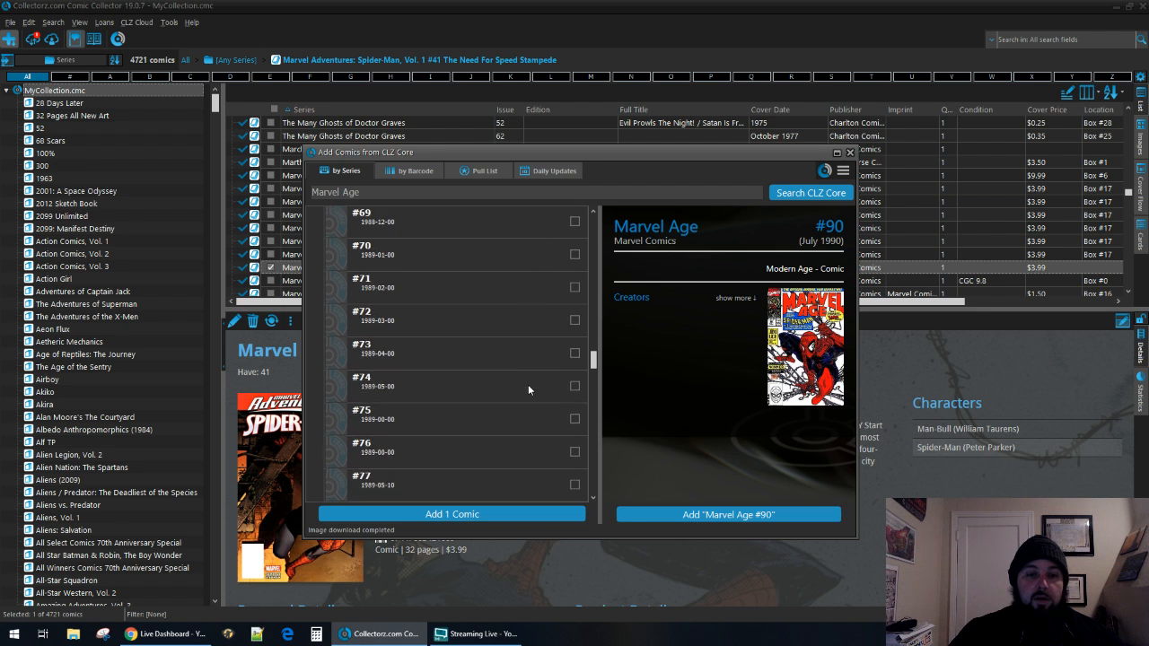
scroll(527, 384, up, 6)
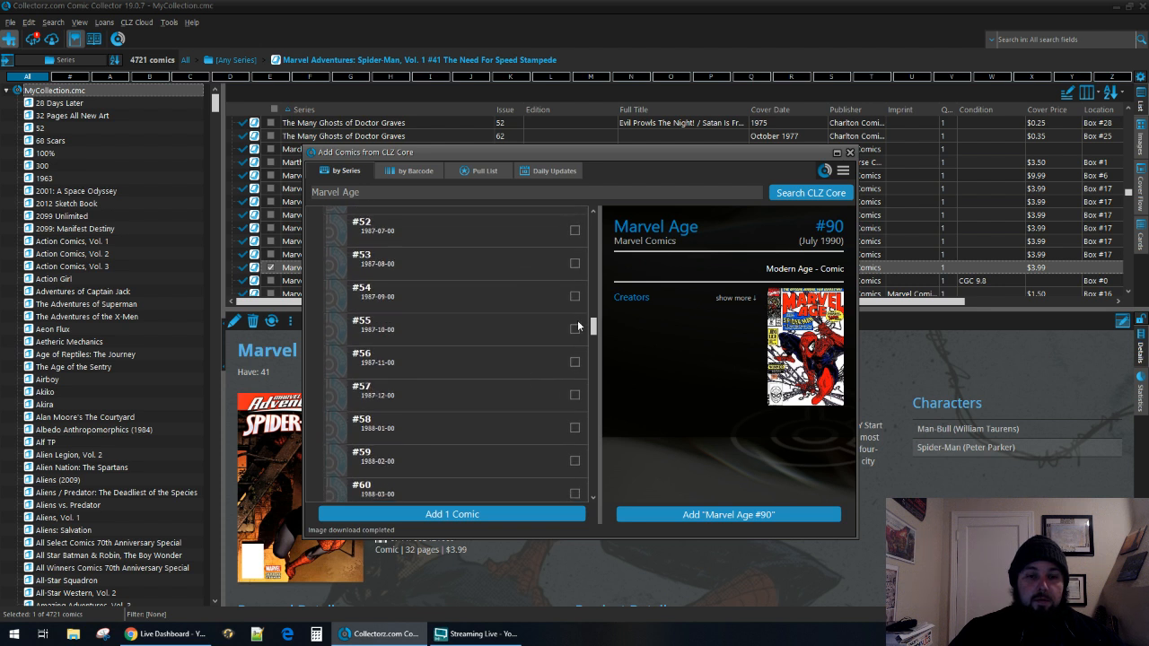
click(574, 295)
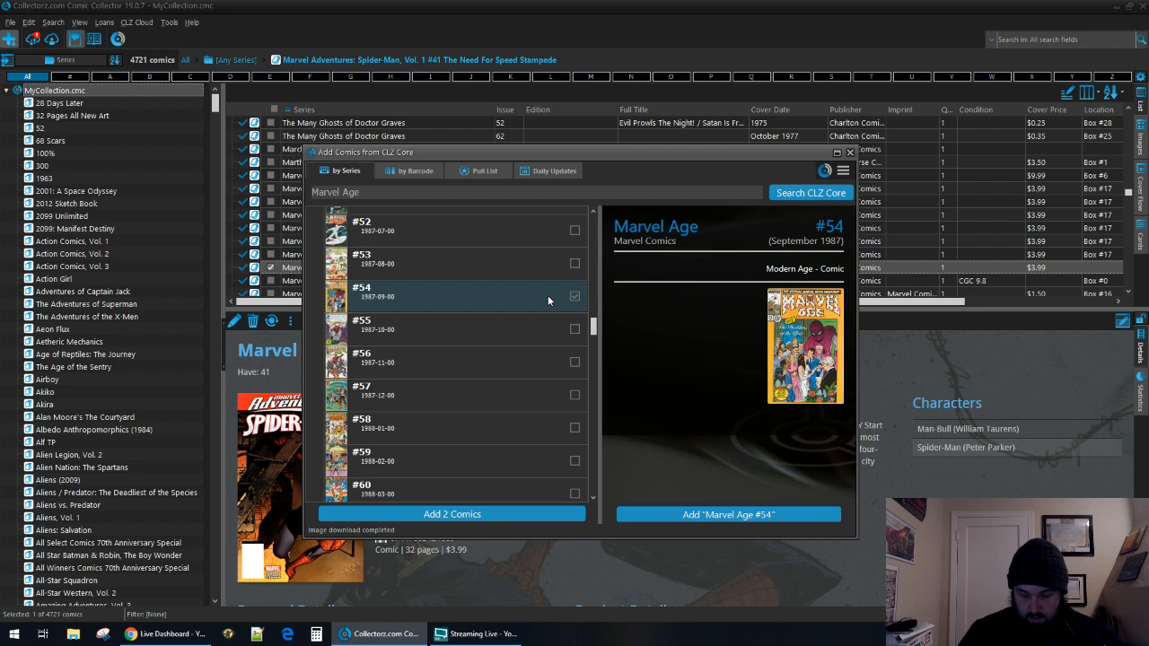
Check the enlarged cover of Marvel Age #83 and mark that issue for adding as well.
scroll(548, 295, down, 4)
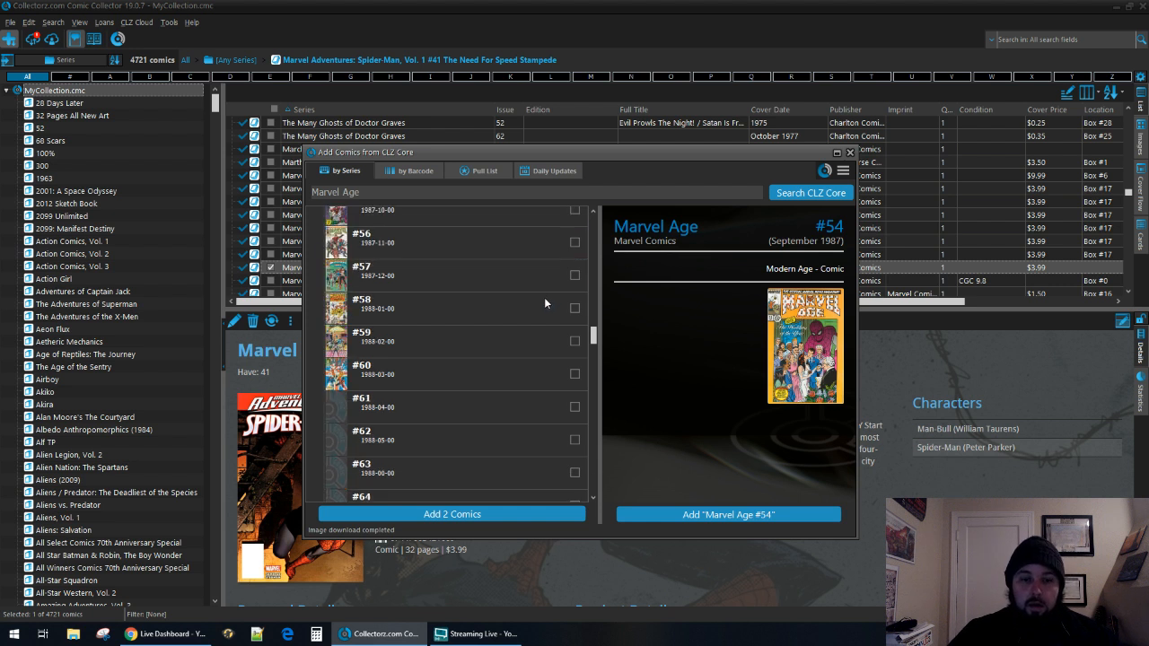
scroll(528, 308, down, 5)
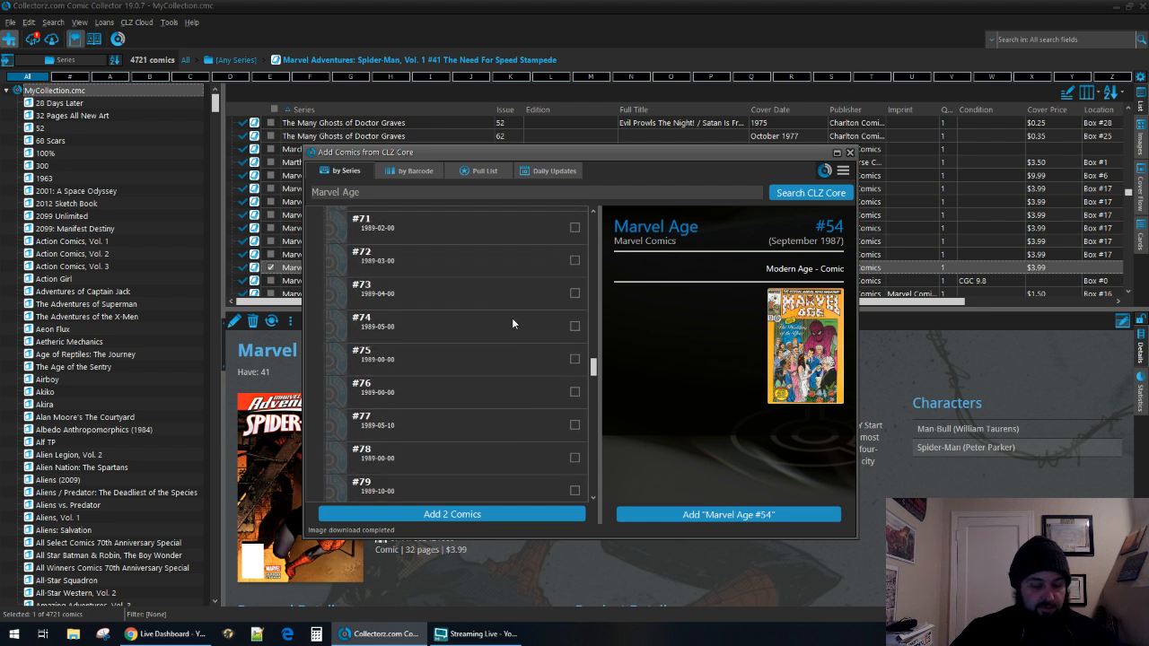
scroll(498, 370, down, 1)
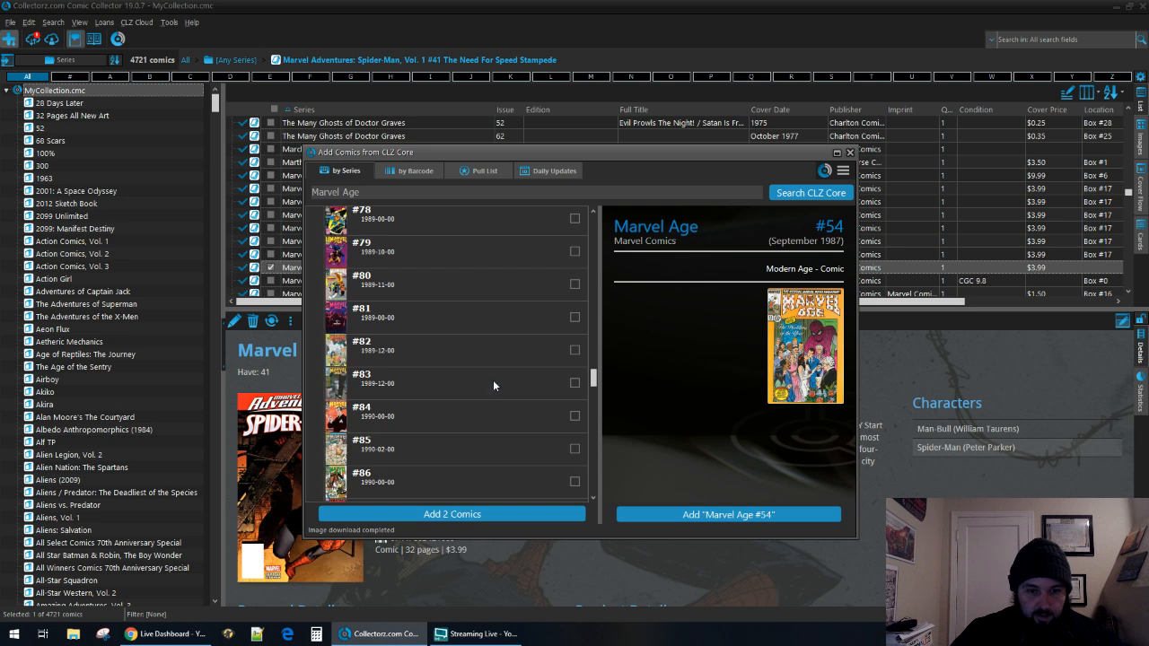
click(575, 386)
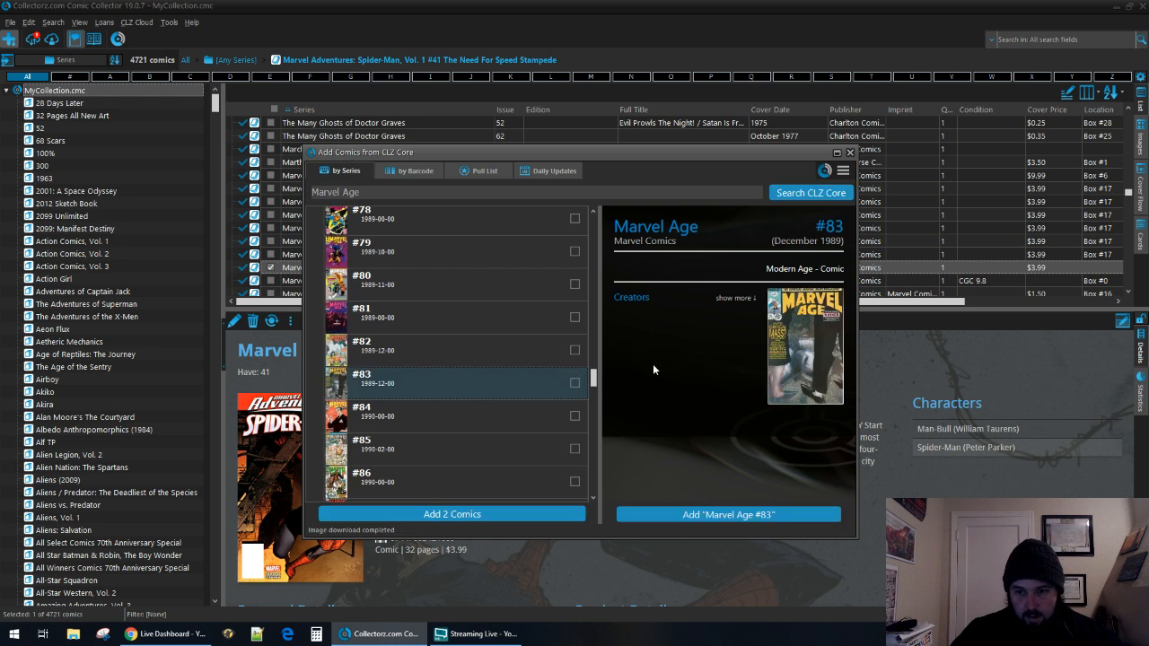
click(785, 357)
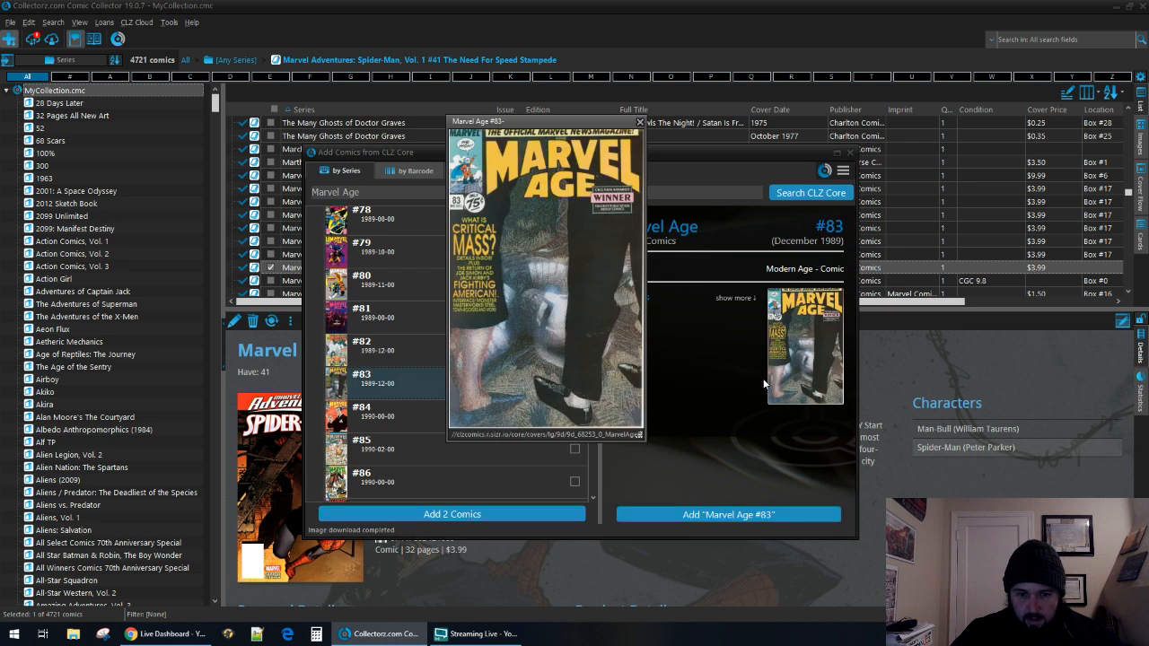
click(640, 122)
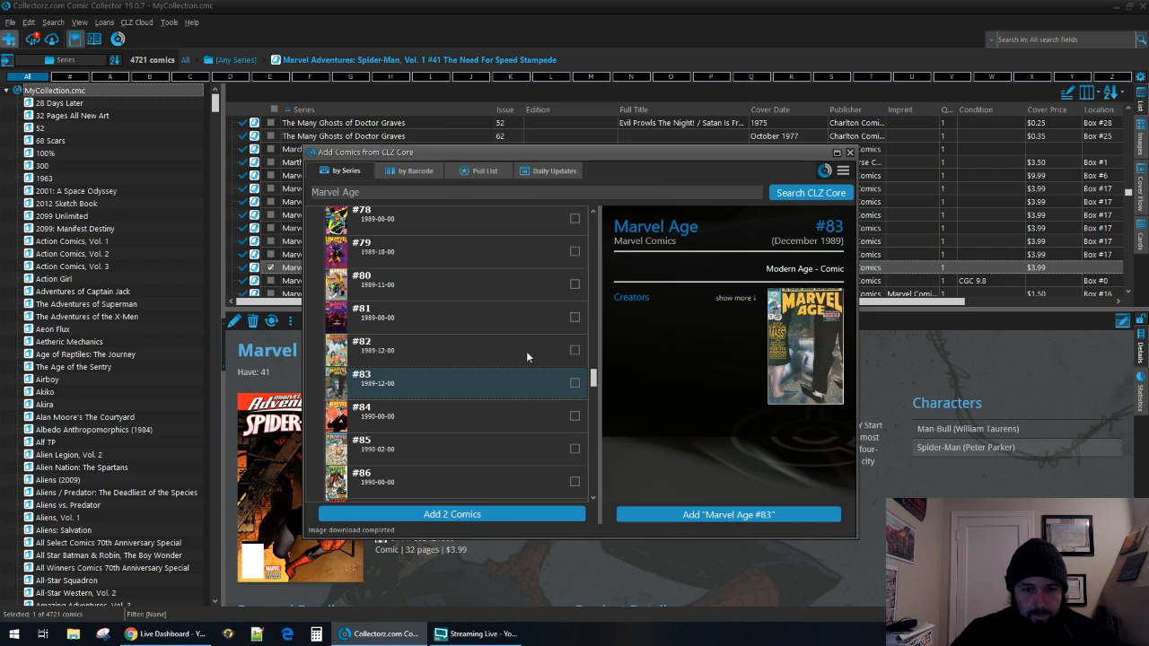
click(575, 384)
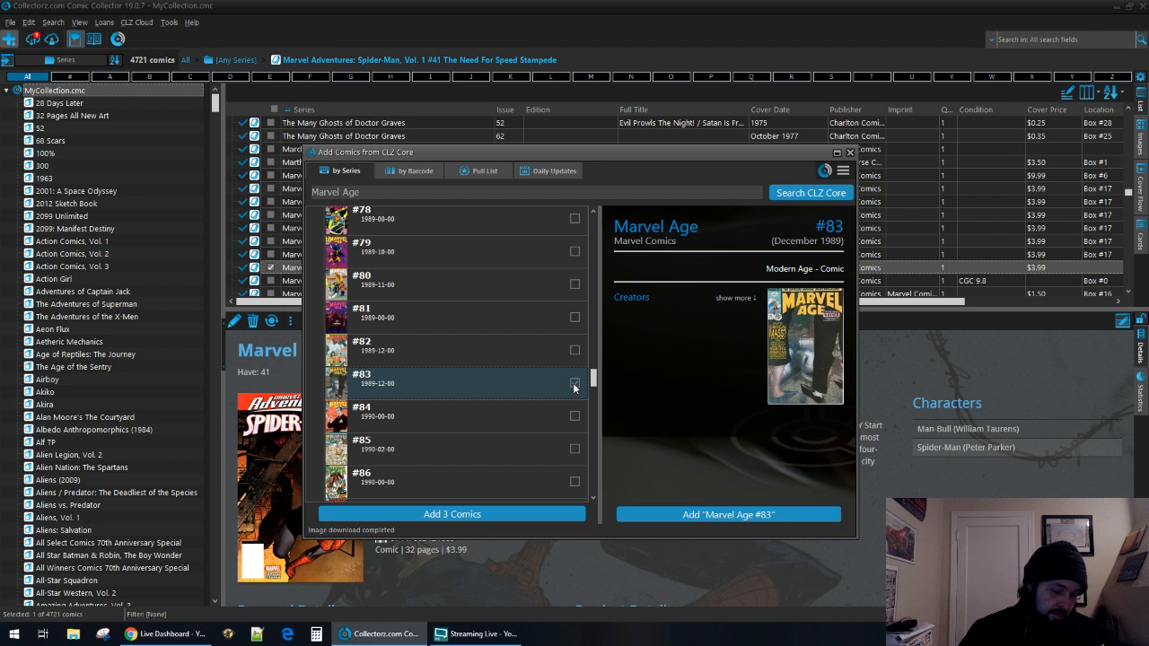
click(573, 384)
Mark Marvel Age #86 and add the selected issues #54, #83, #86 and #90 with the status In Collection.
scroll(507, 387, down, 3)
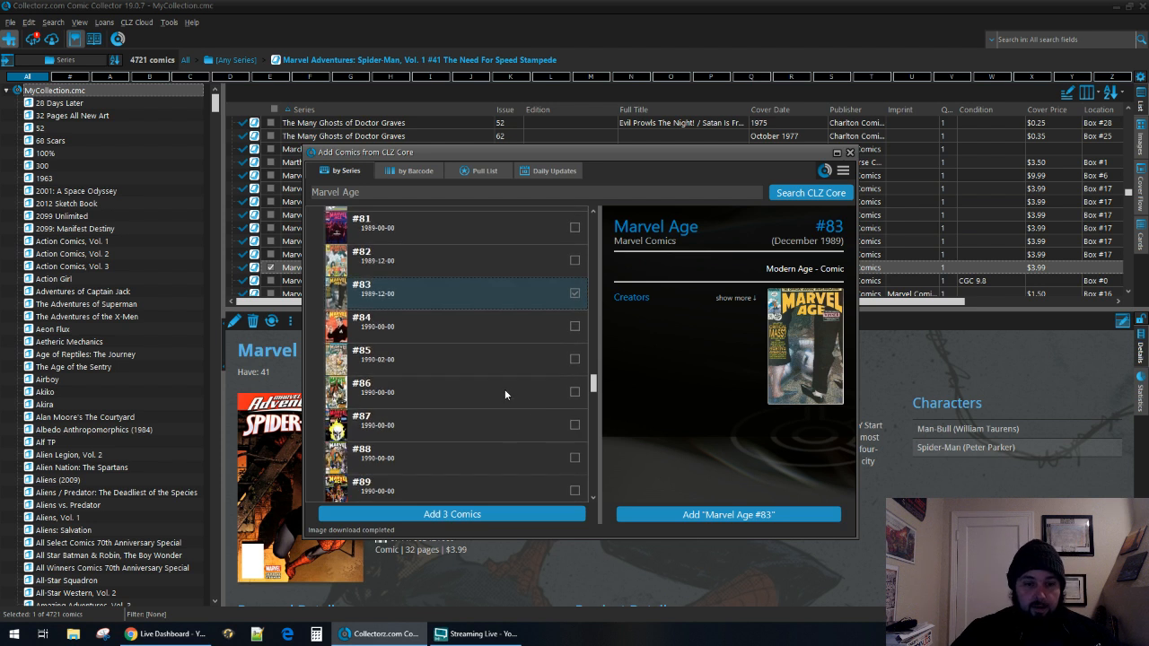
click(505, 395)
click(574, 392)
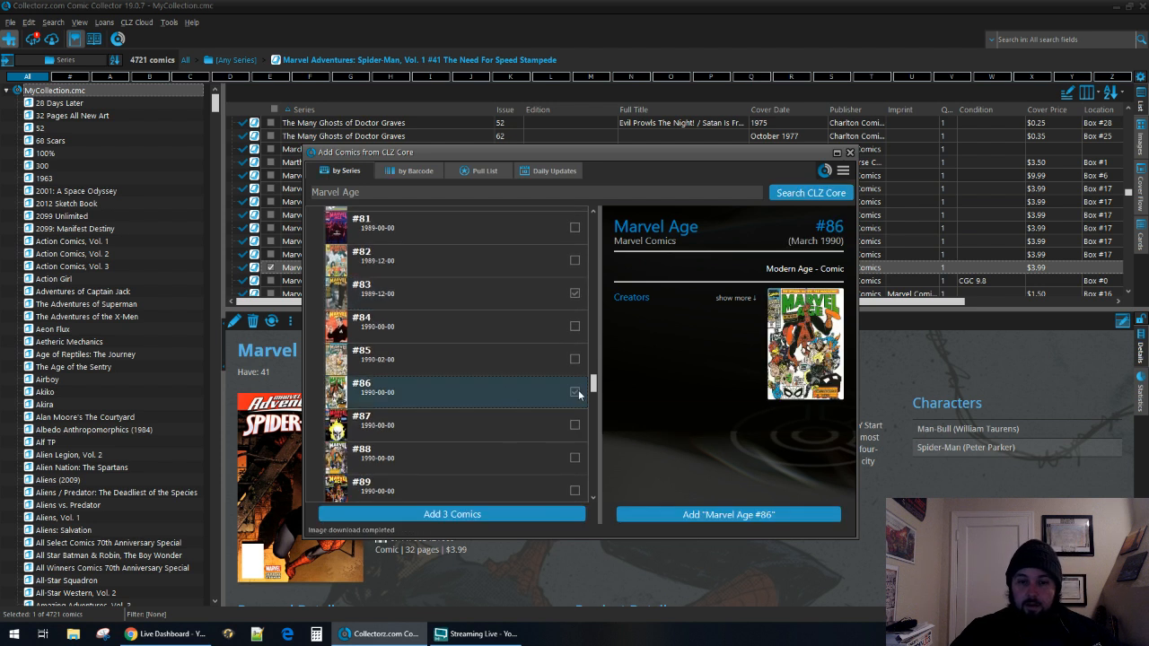
click(546, 514)
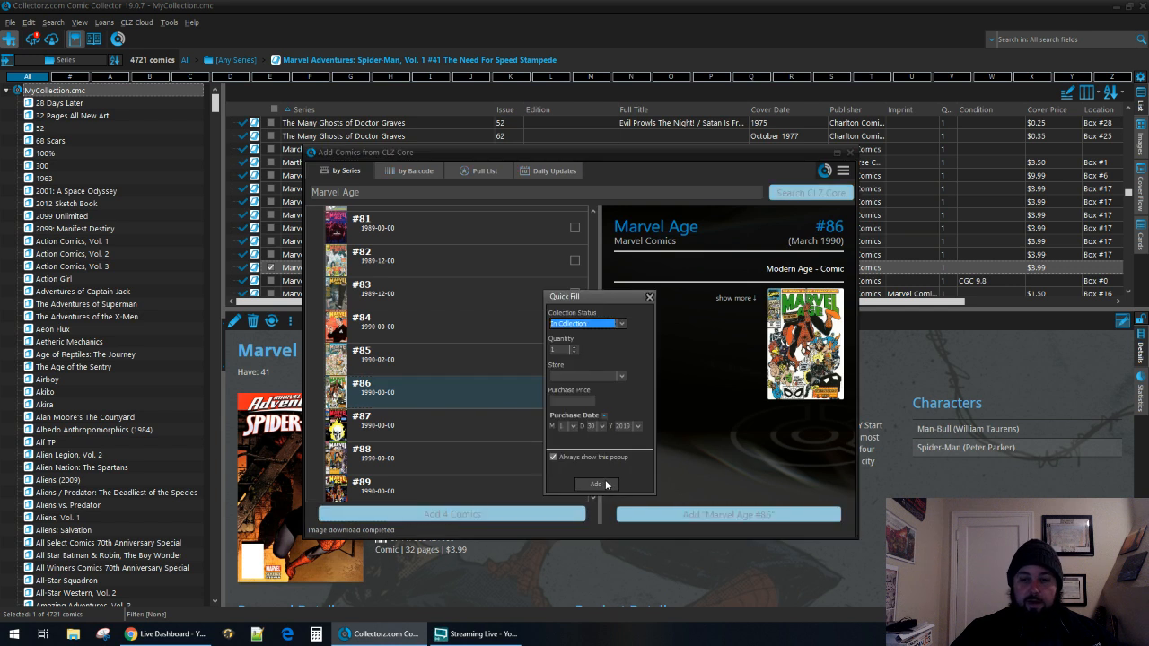
click(597, 484)
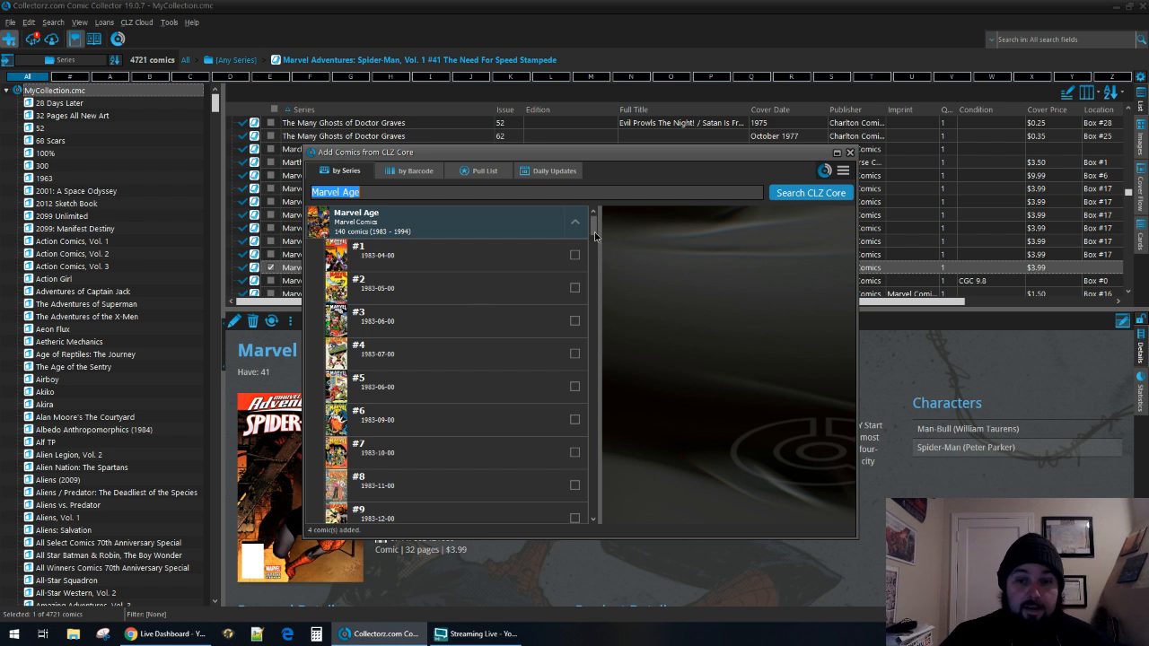
Add Marvel Age #118 with the status In Collection and close the window for adding comics.
drag(594, 229, 600, 422)
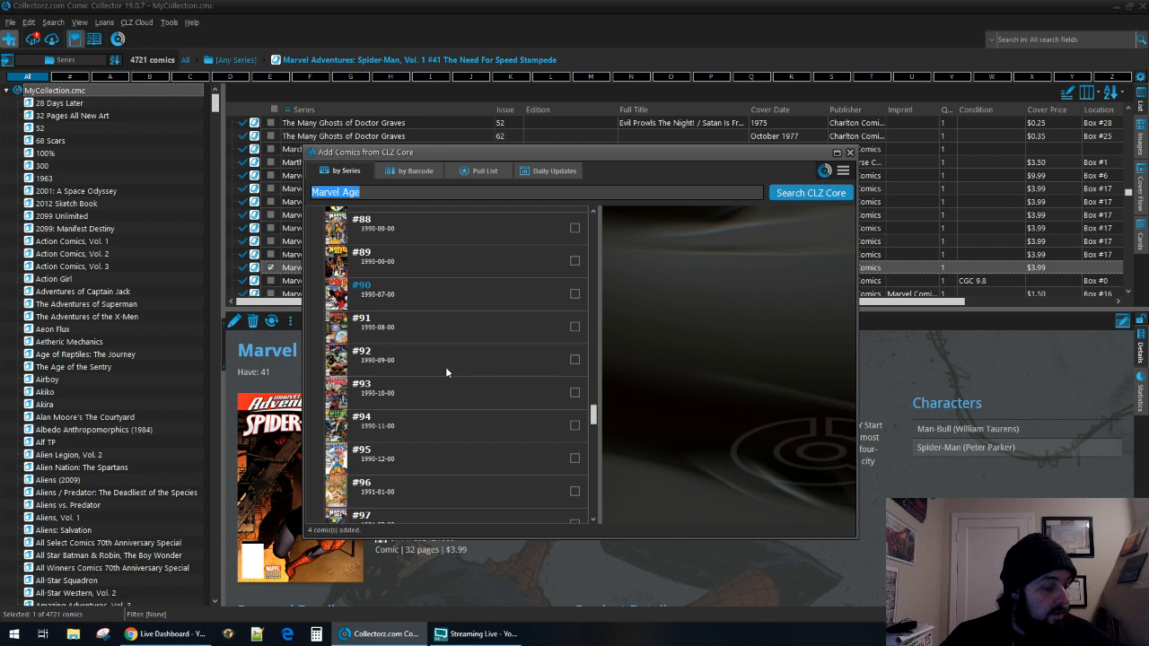
scroll(441, 376, down, 5)
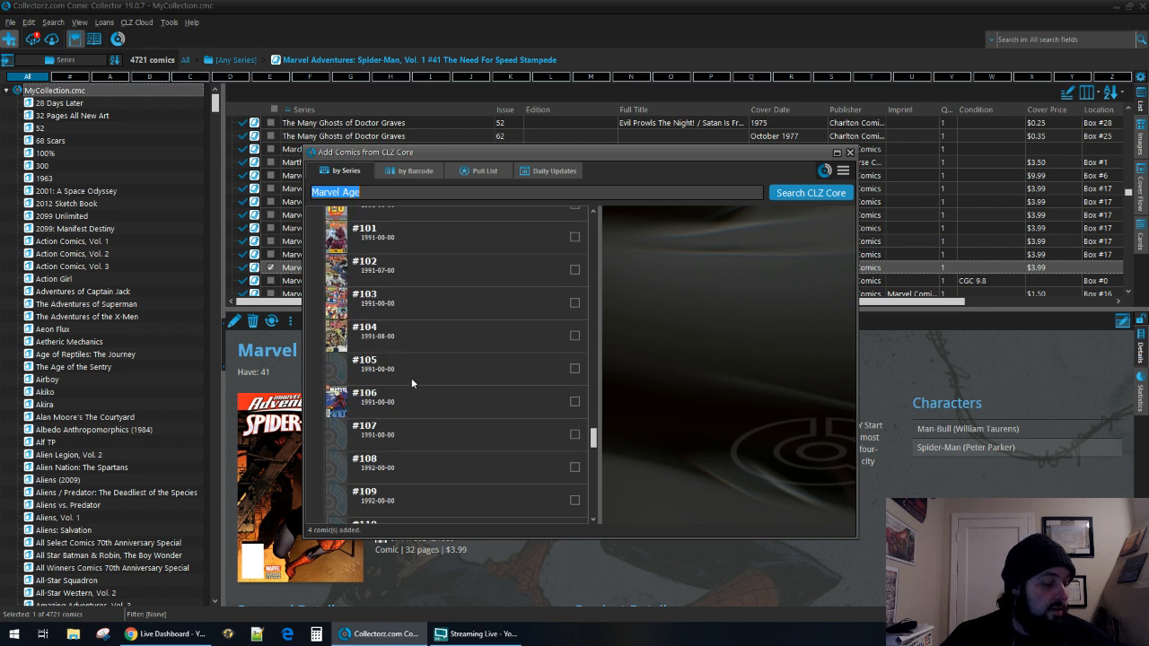
scroll(400, 335, down, 4)
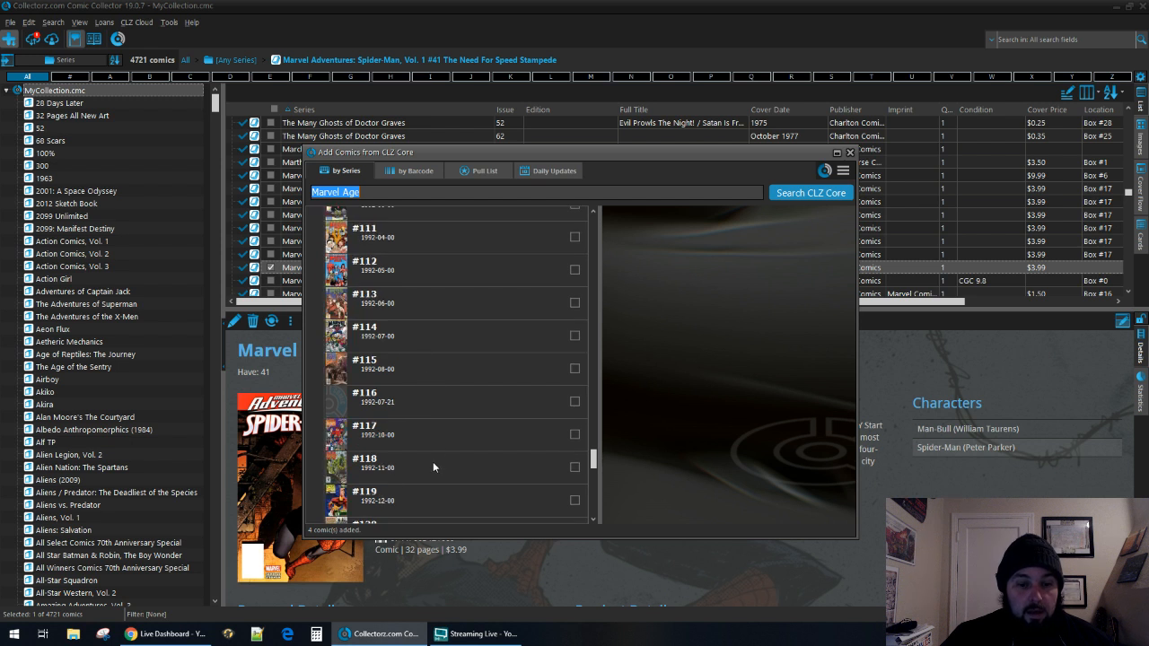
click(433, 466)
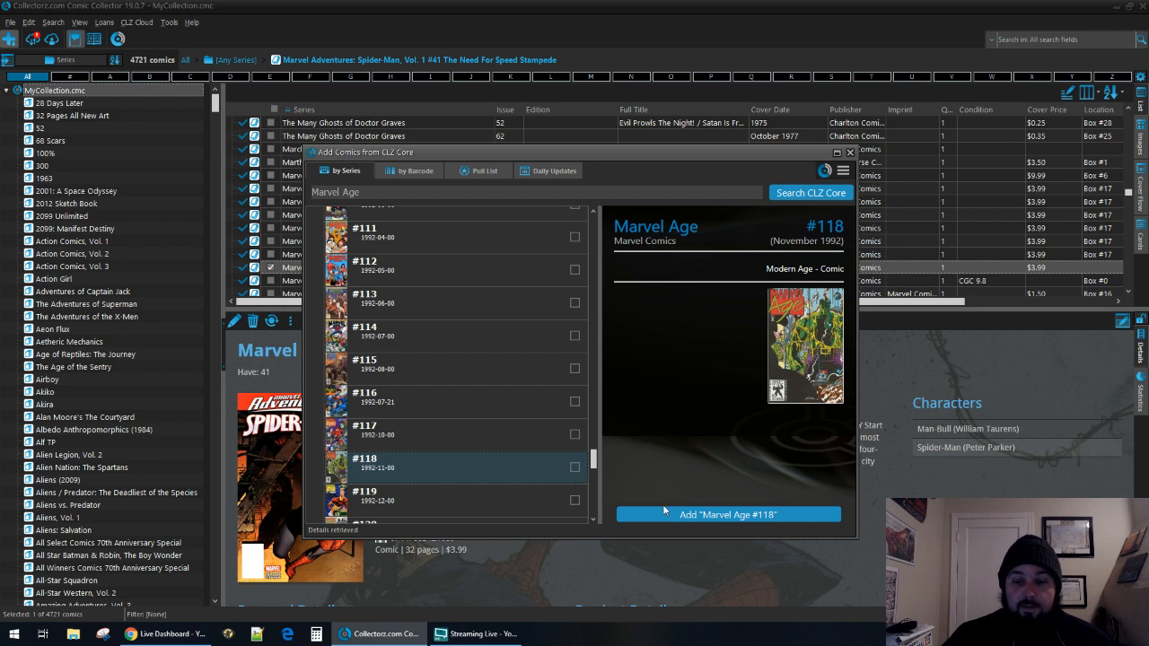
click(739, 523)
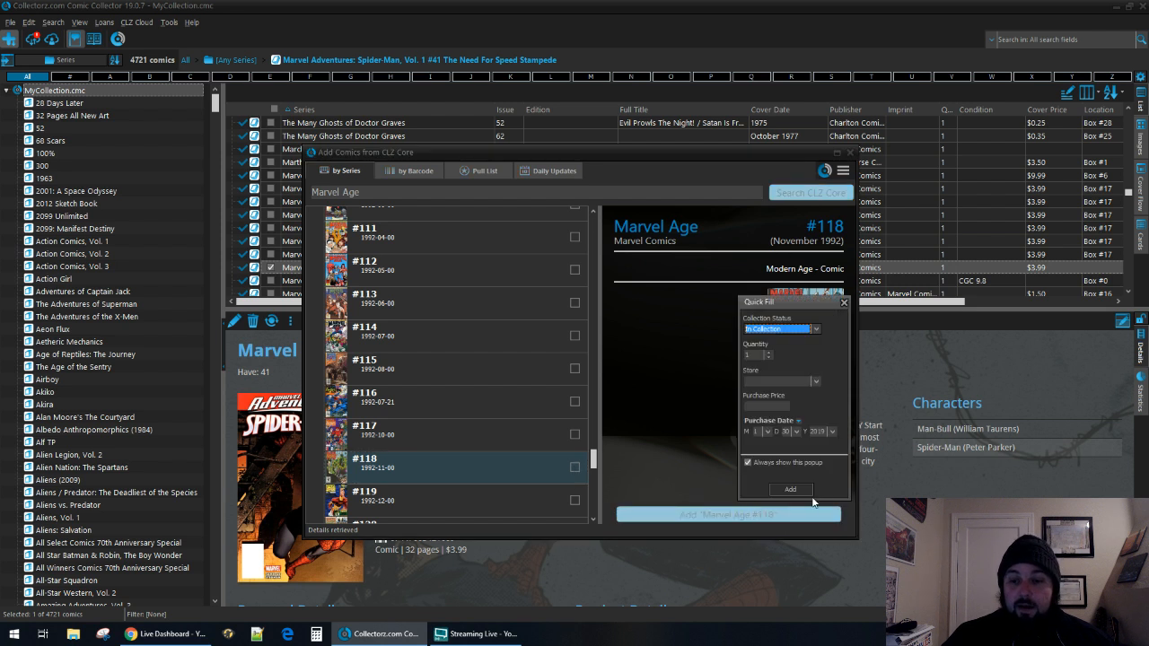
click(790, 489)
click(849, 152)
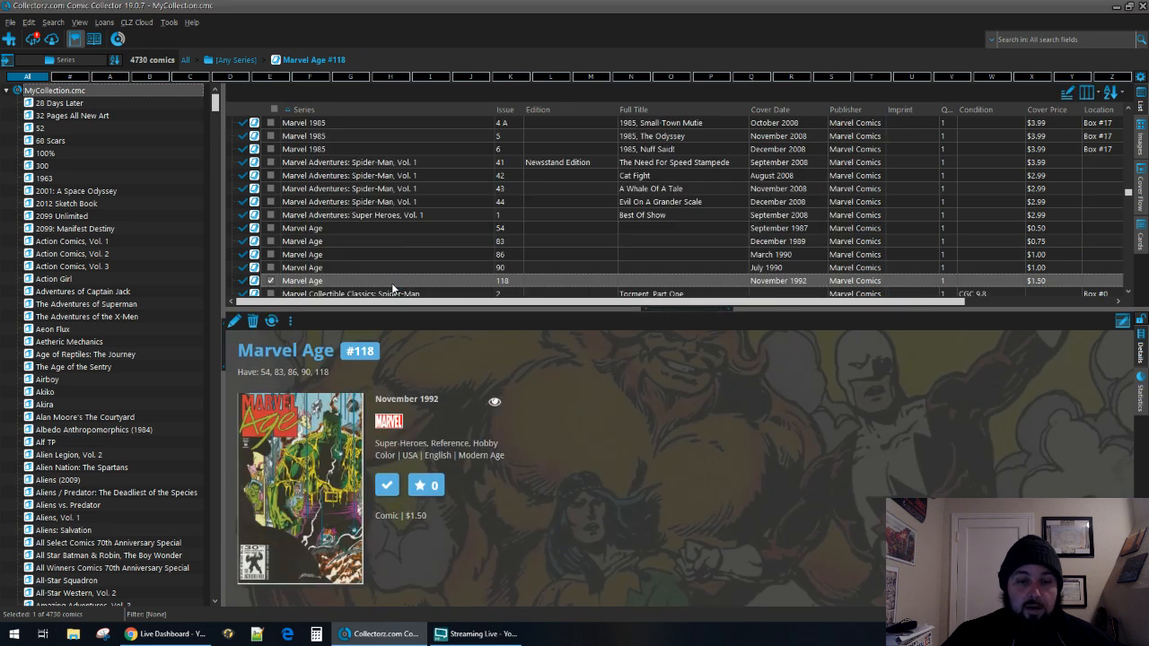
Duplicate the Marvel Age #118 entry in the comic list.
right_click(392, 283)
click(408, 292)
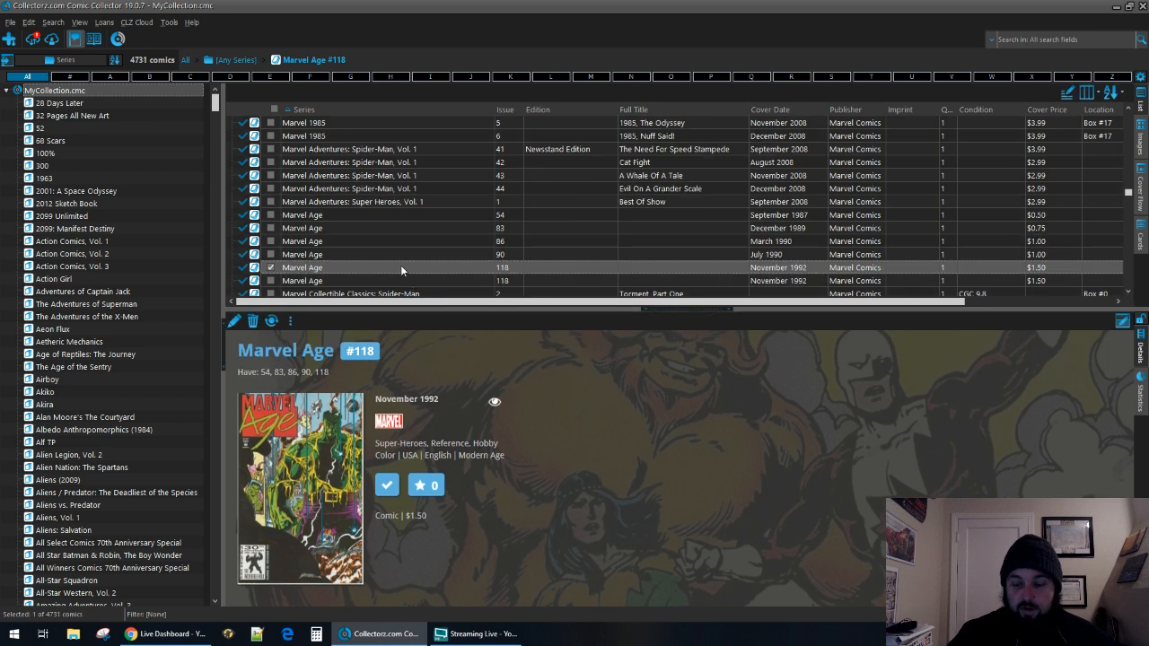
Remove the selected duplicate of Marvel Age #118 and set the remaining entry's edition to Polybagged.
key(Delete)
key(Return)
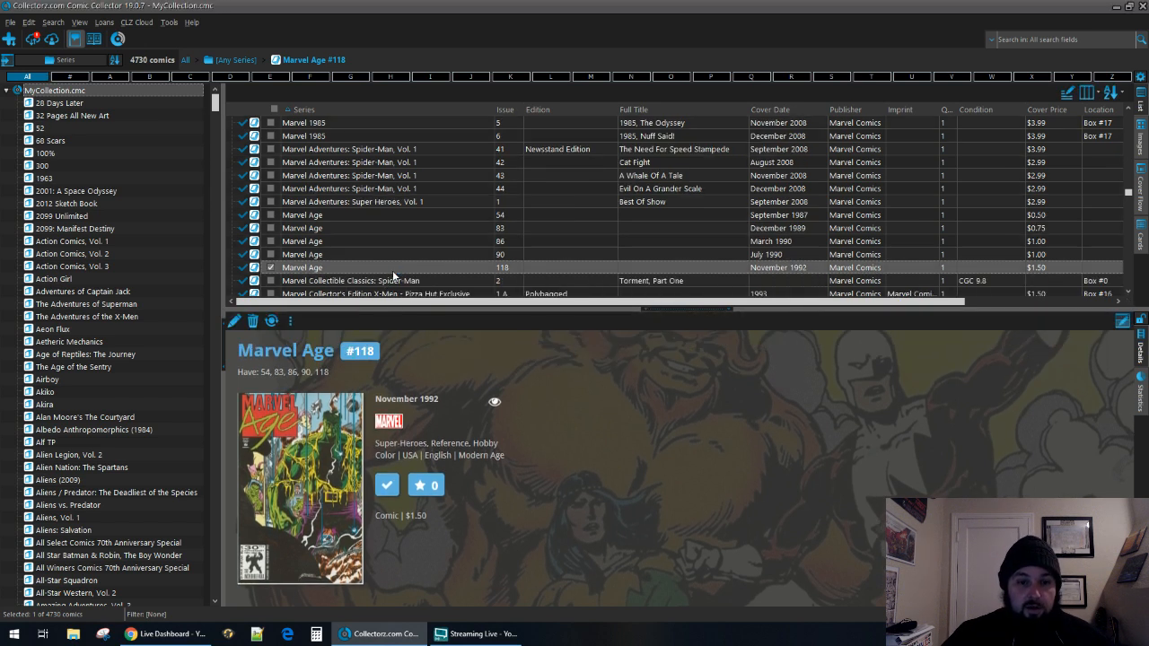
double_click(393, 271)
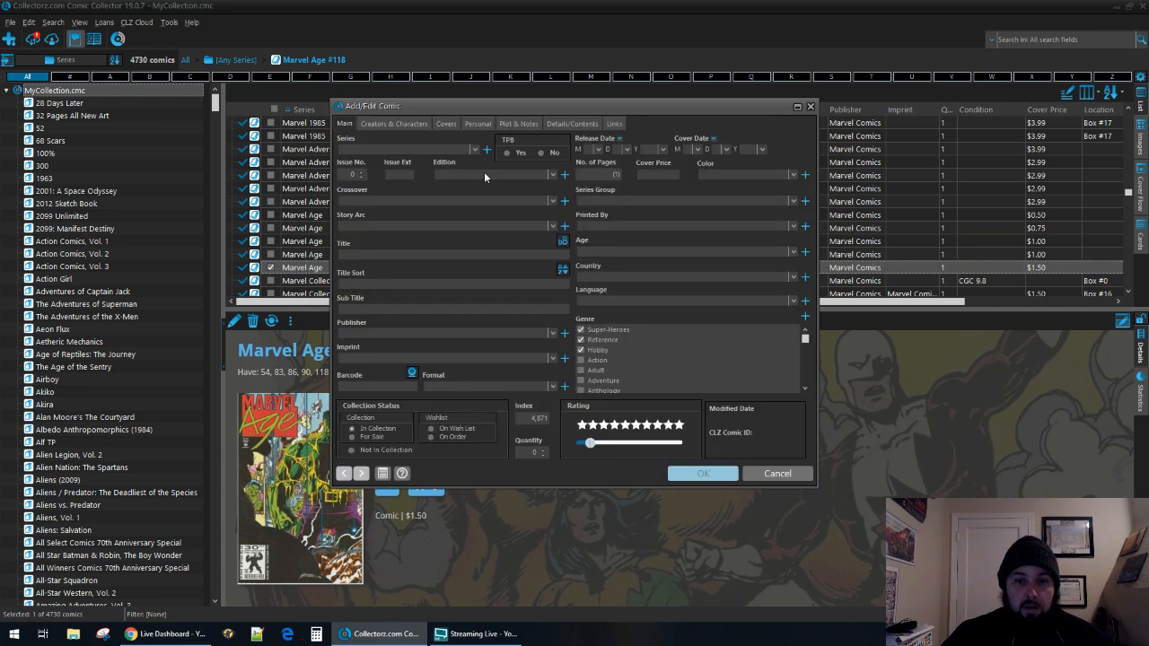
click(484, 174)
text(Poly Bagged with Trading Card(s)
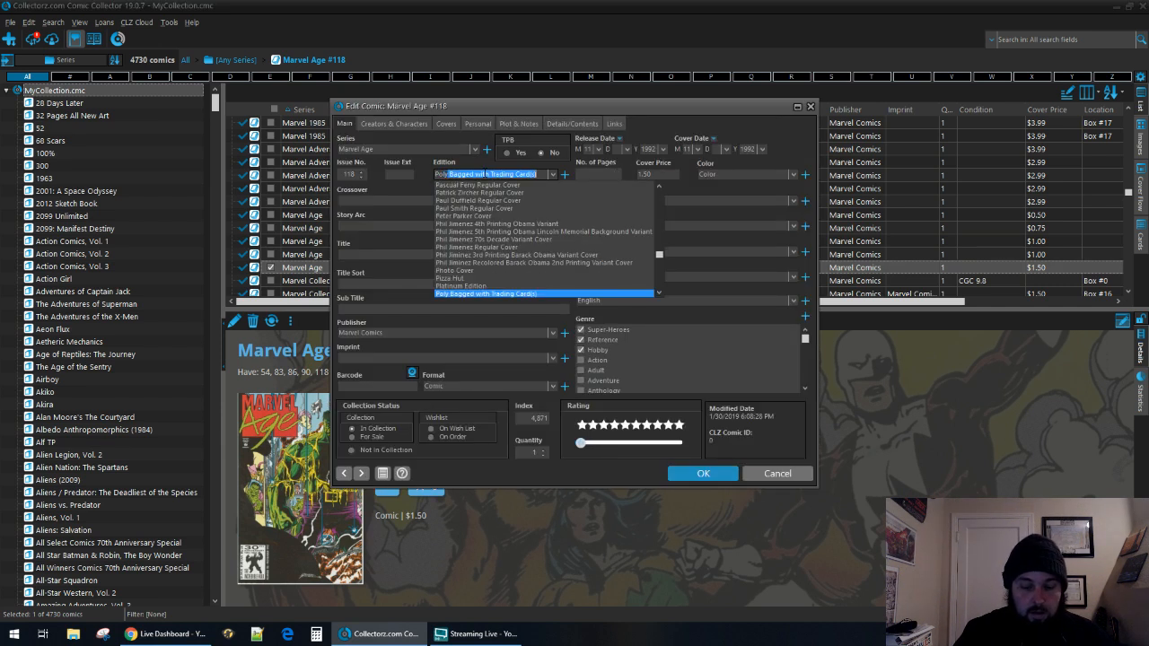
key(Down)
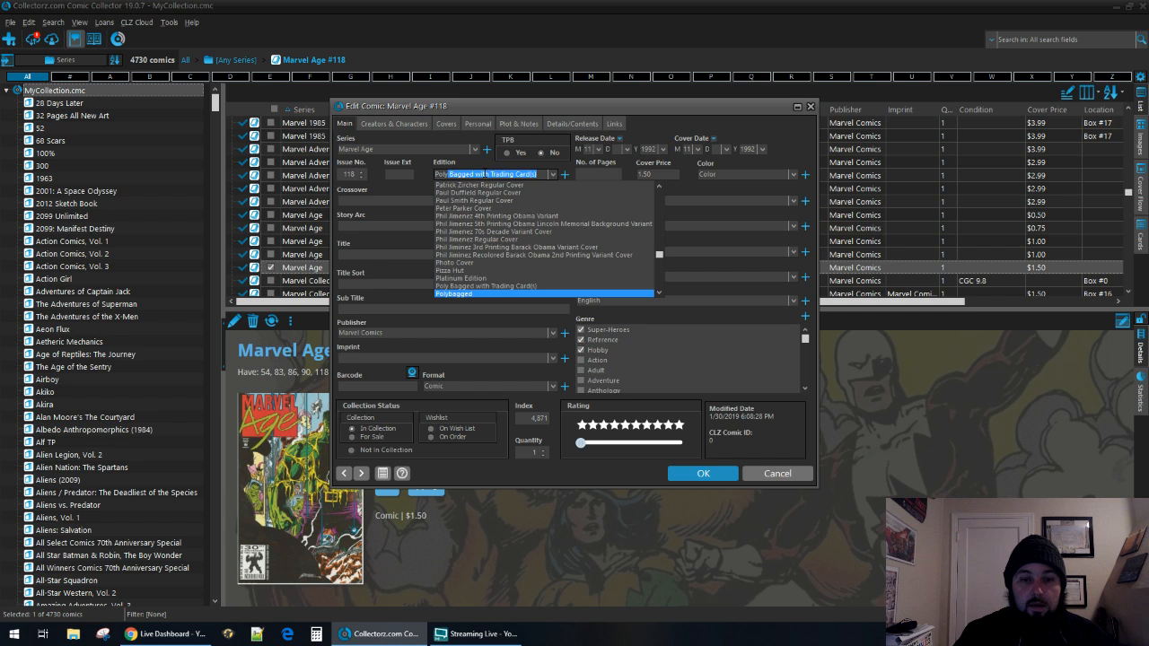
key(Return)
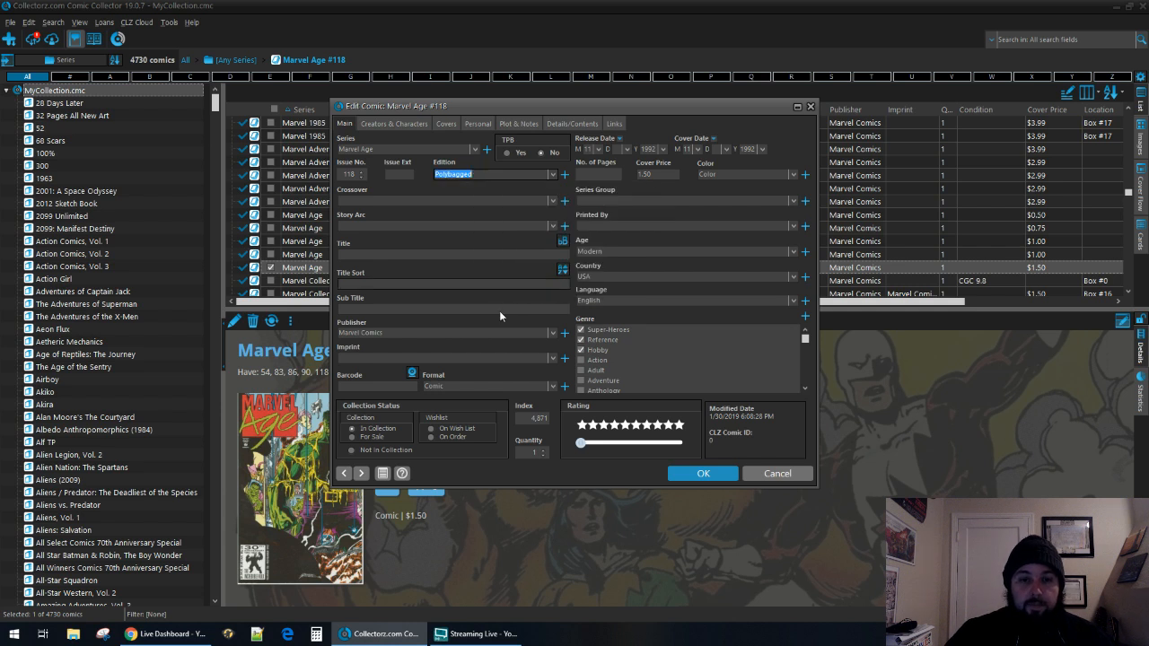
click(703, 473)
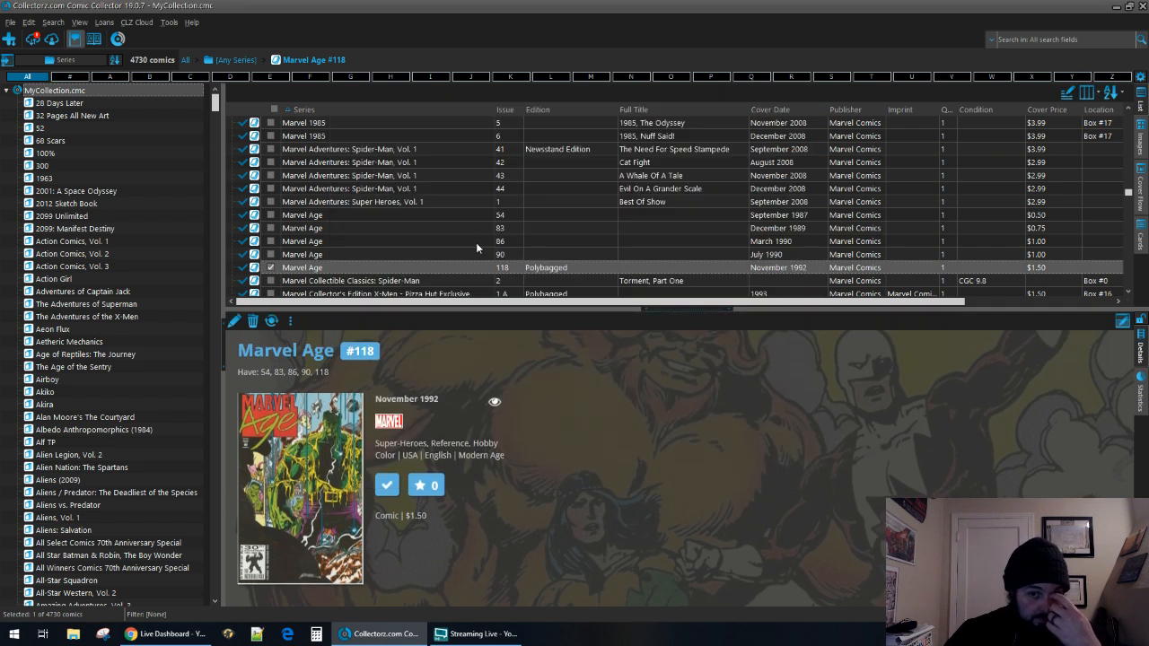
Submit the Polybagged Marvel Age #118 to CLZ Core with all uploaded fields copied in, and return to the collection.
right_click(451, 269)
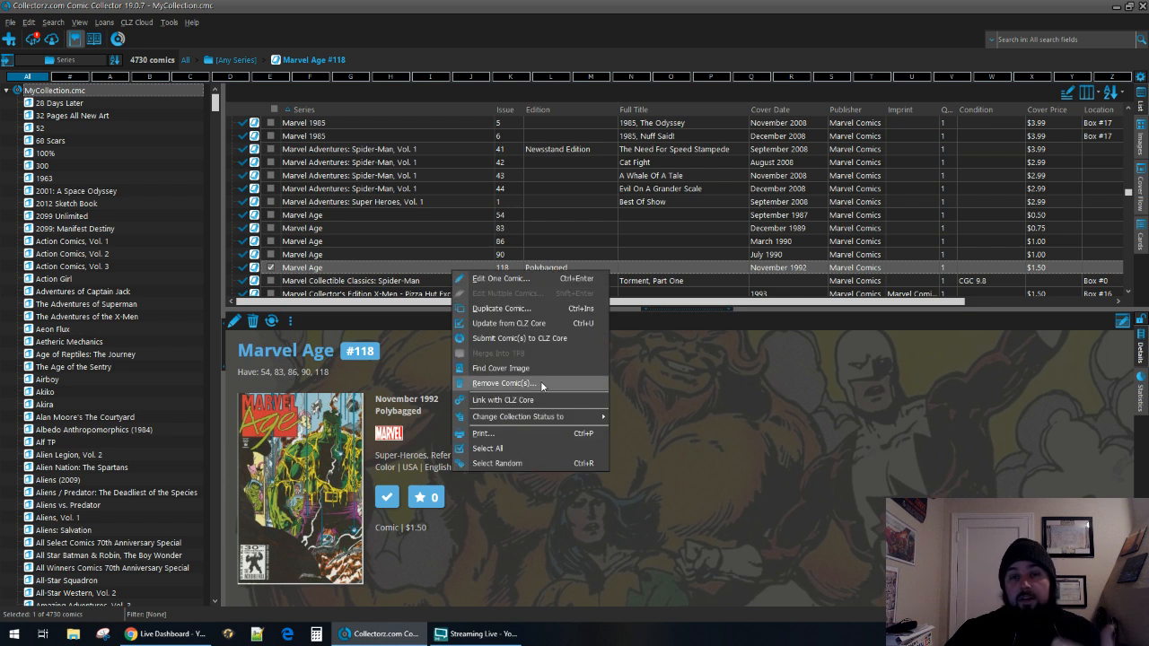
click(532, 338)
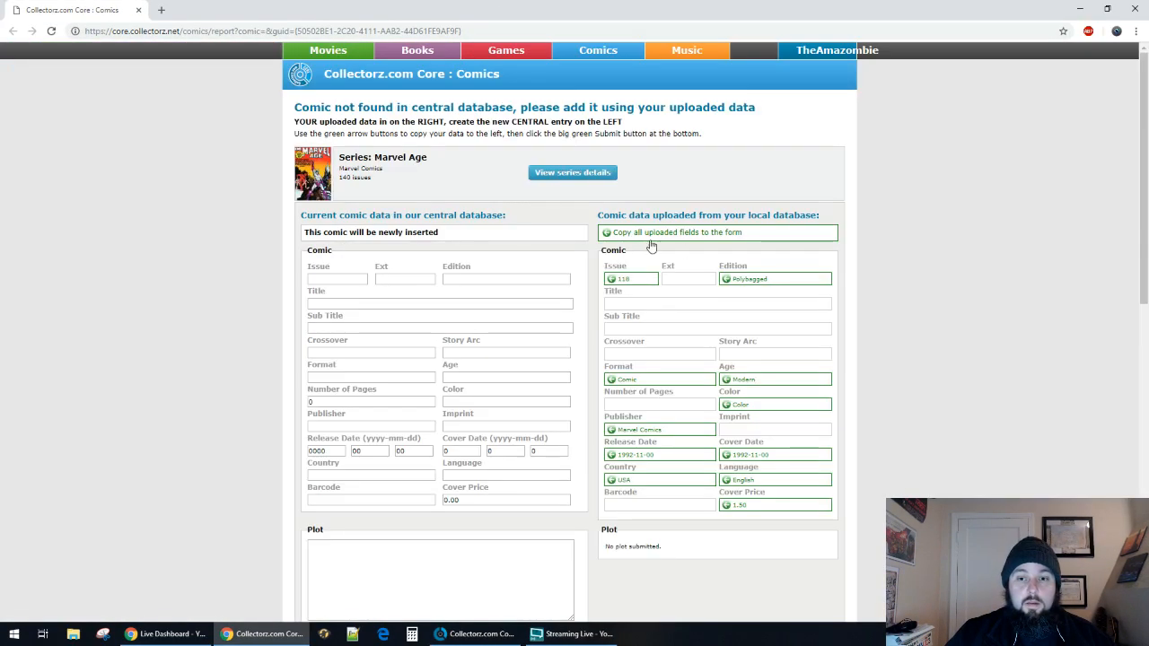
click(628, 232)
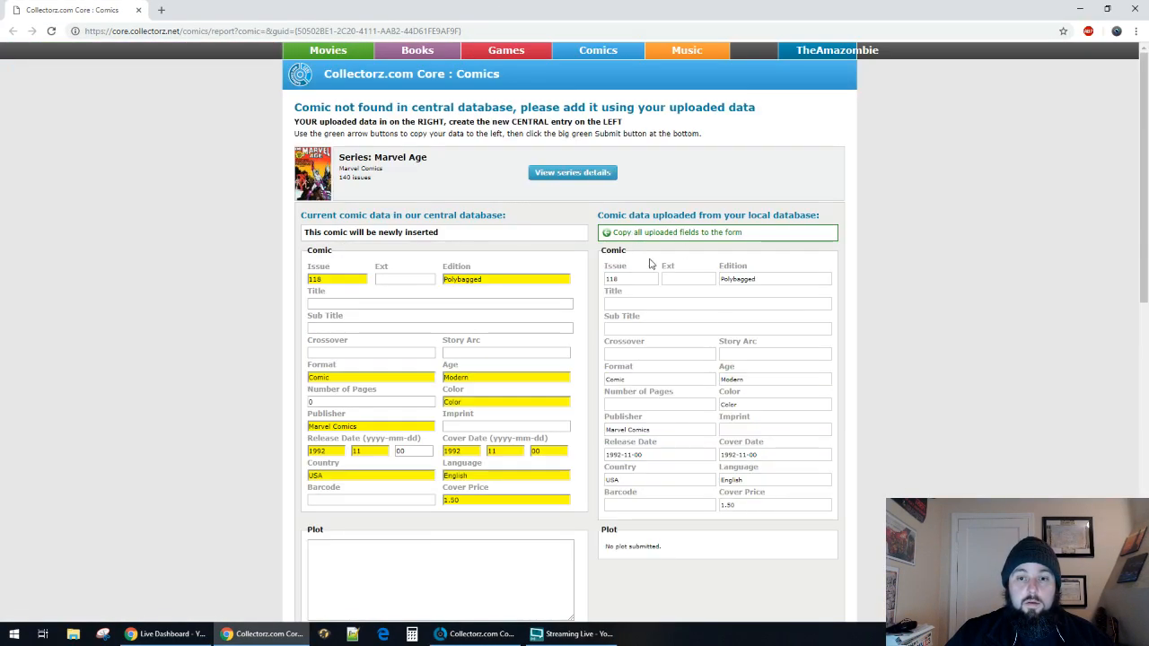
scroll(710, 336, down, 10)
scroll(706, 341, down, 2)
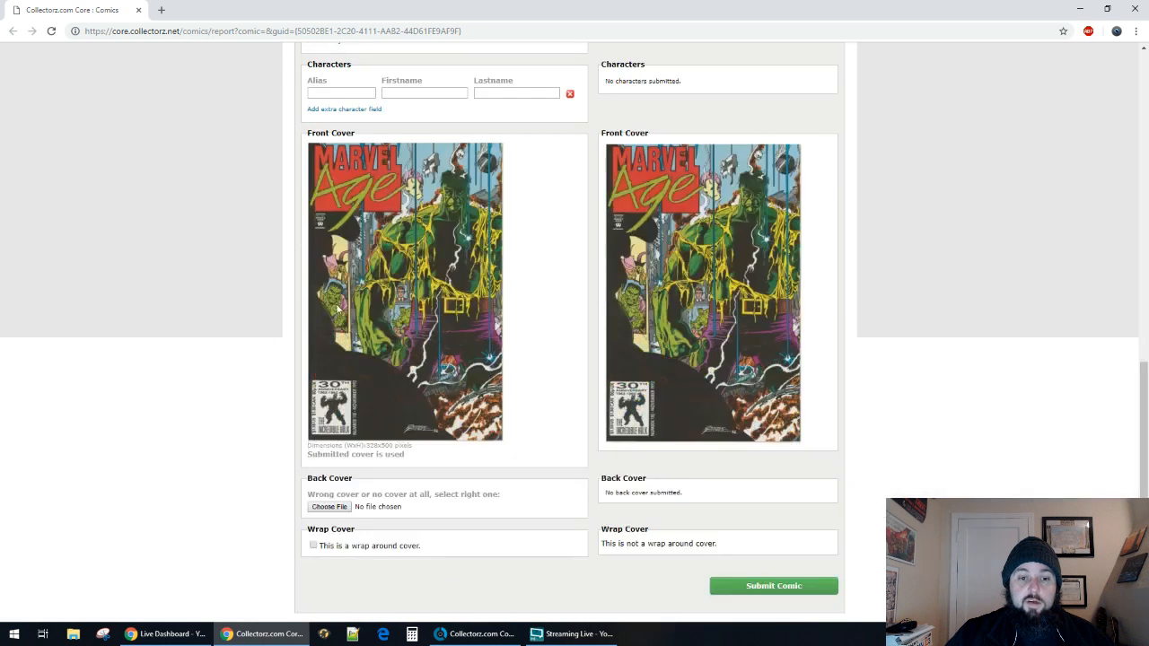
click(770, 585)
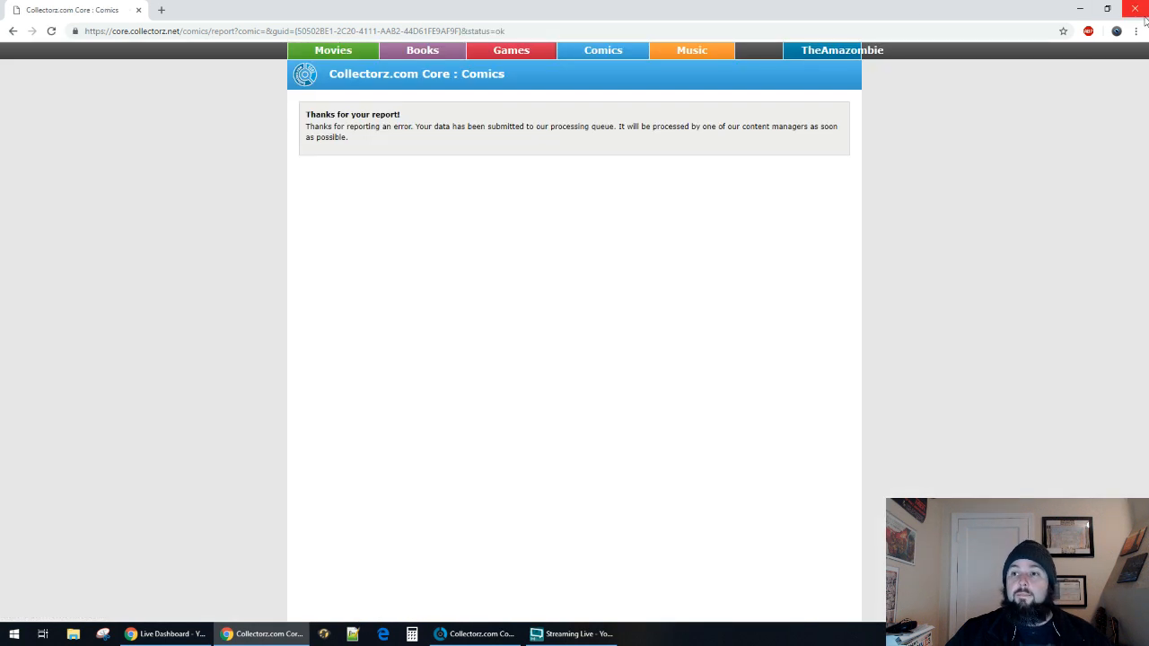
click(1135, 9)
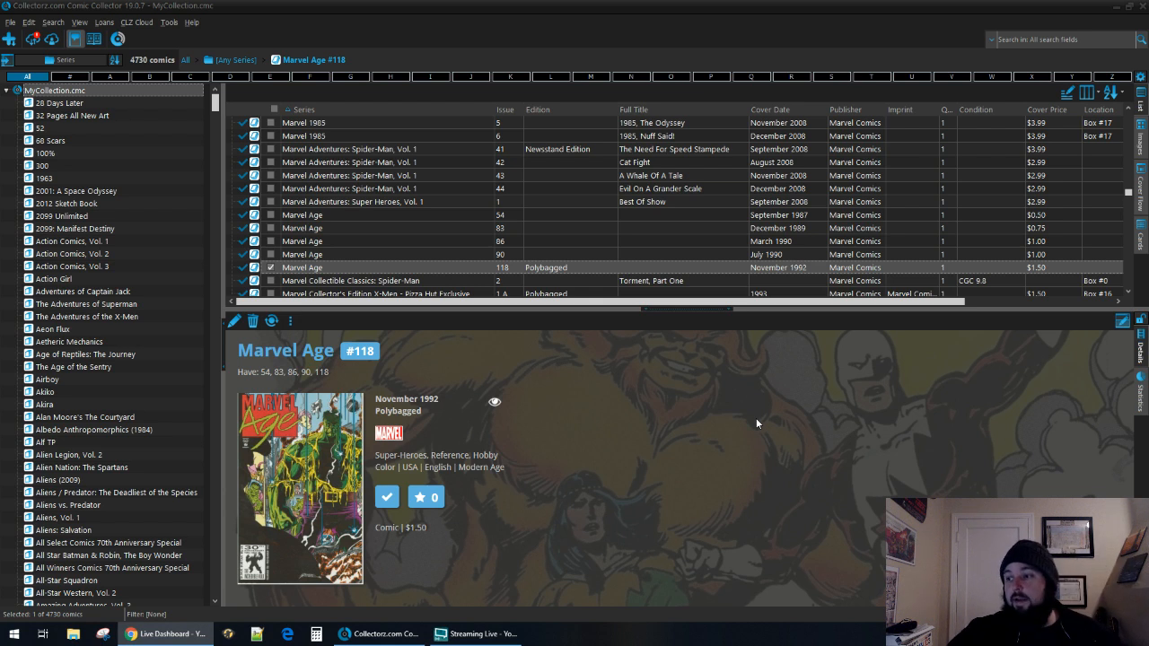
key(alt+Tab)
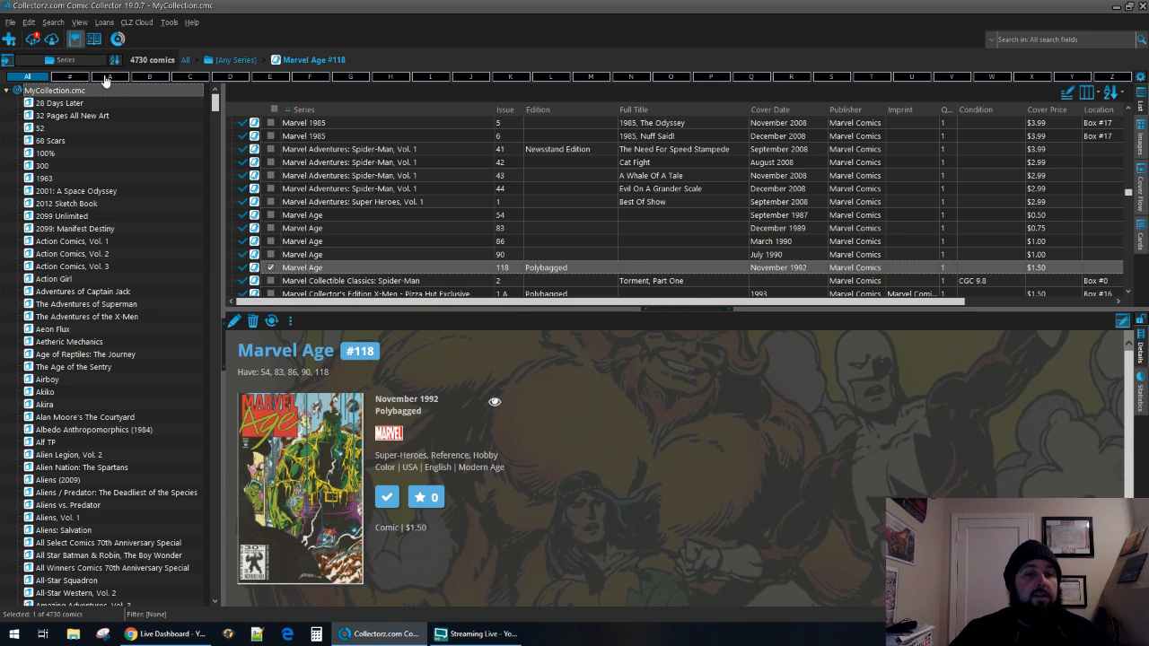
Find the Marvel Age Spider-Man series in CLZ Core and add issue #1A from May 2004 to the collection.
click(9, 38)
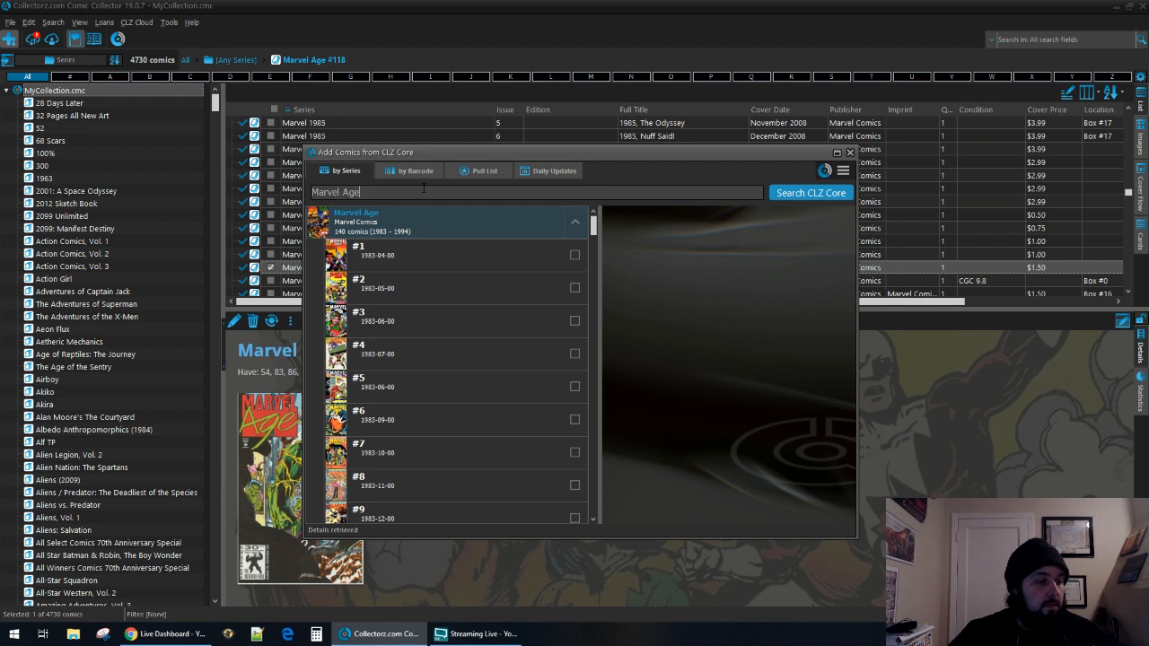
text(Spider-Man)
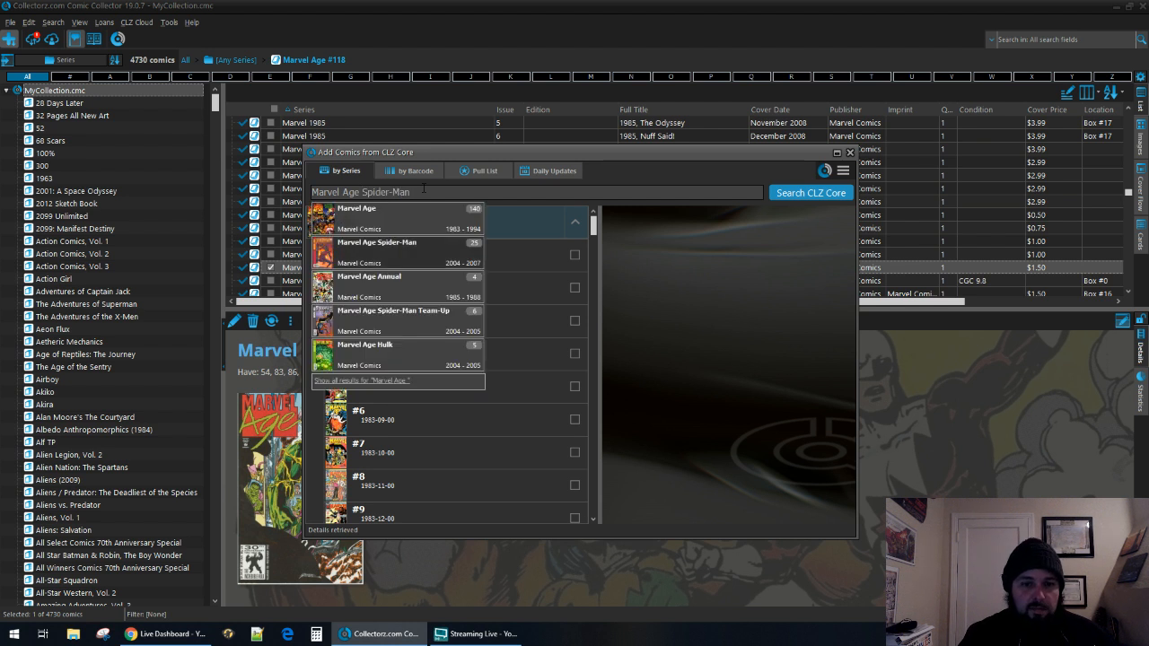
click(417, 247)
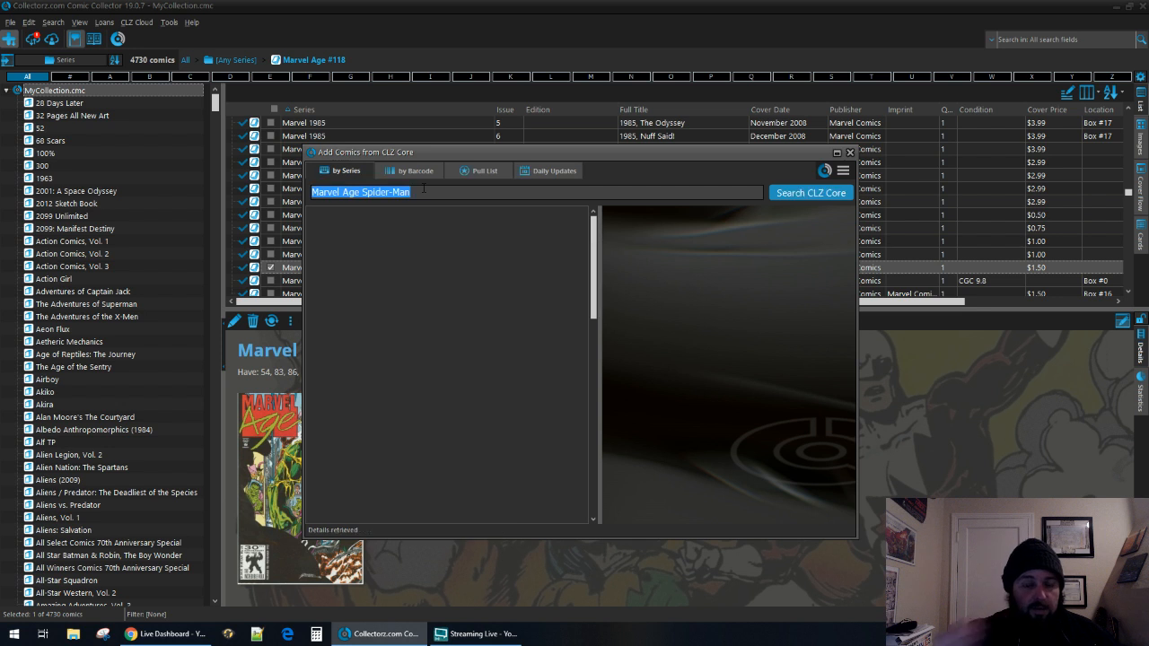
click(418, 247)
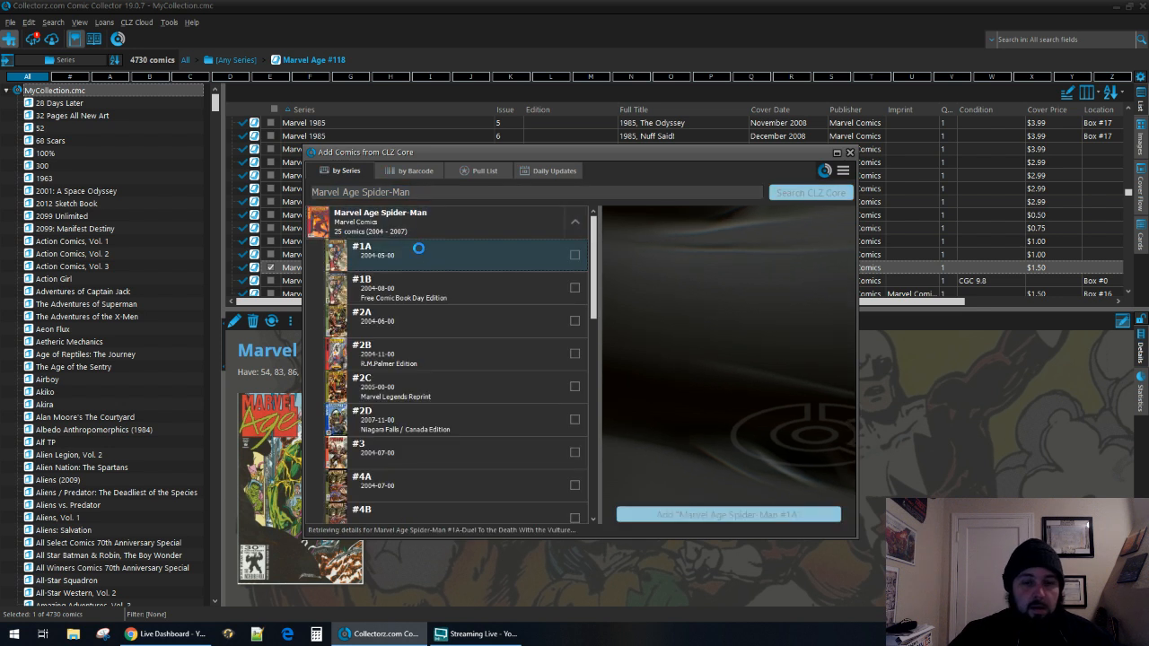
click(497, 291)
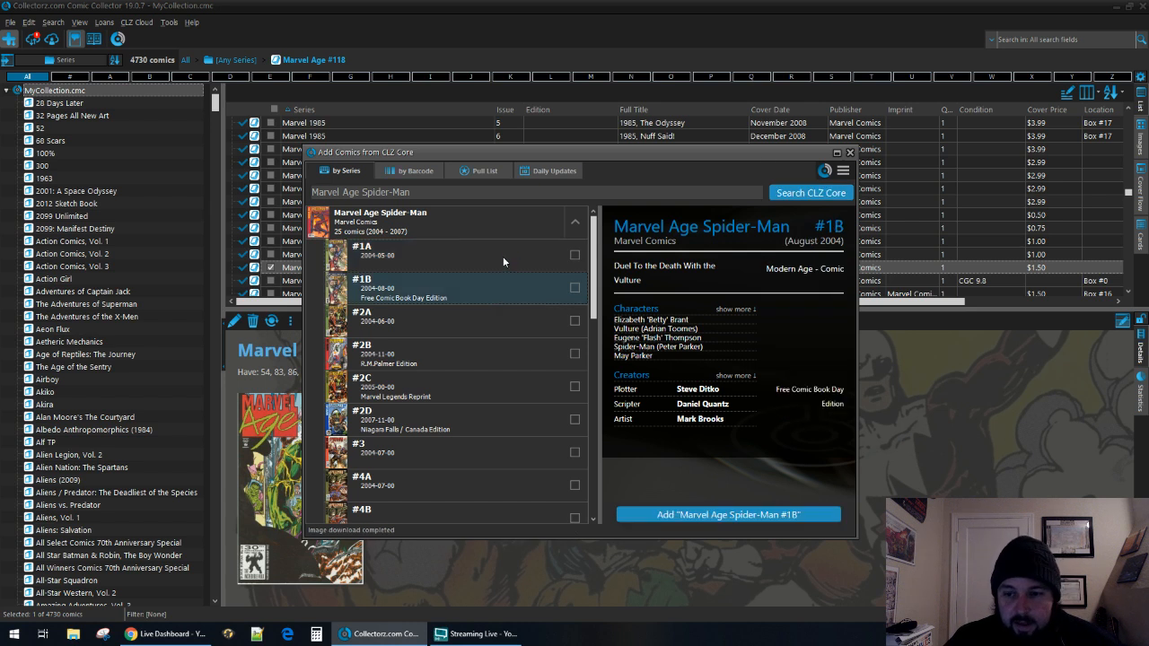
click(439, 256)
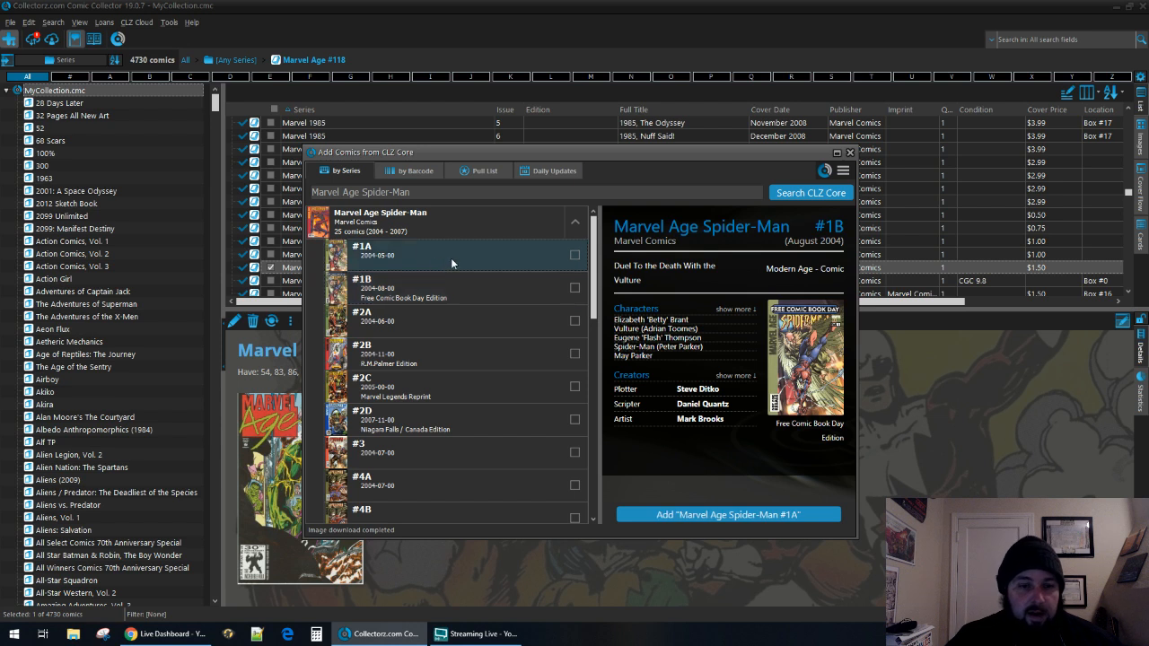
click(768, 515)
click(810, 485)
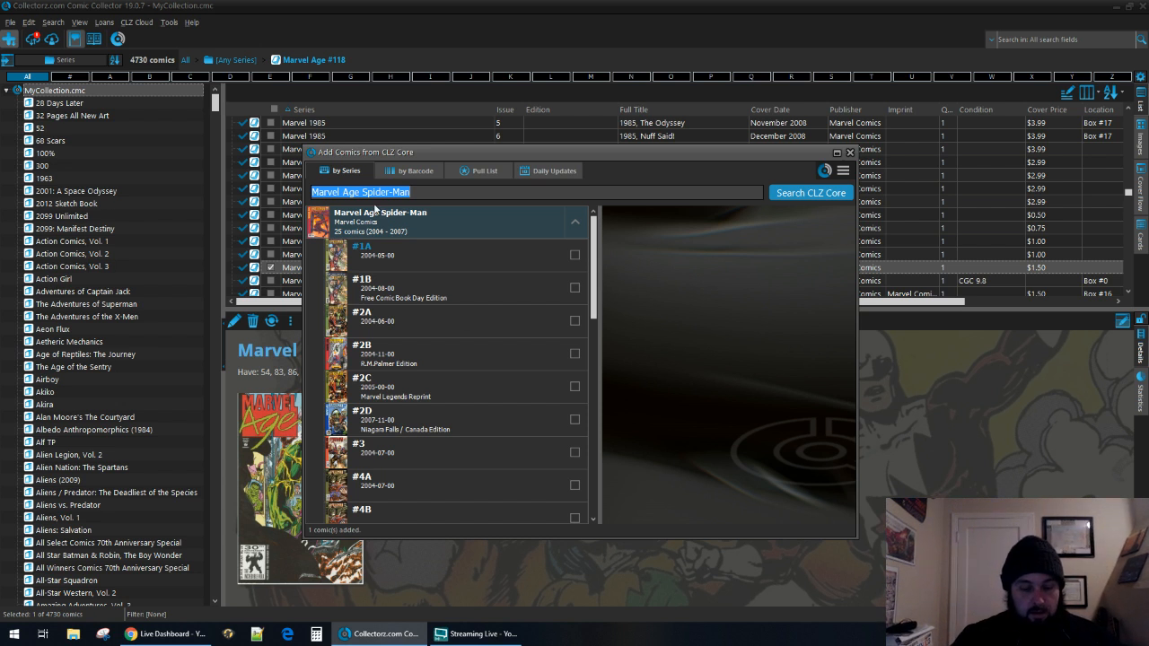
Search CLZ Core for the series Marvel Apes and mark issues #0A and #1A for adding.
text(marvel apes)
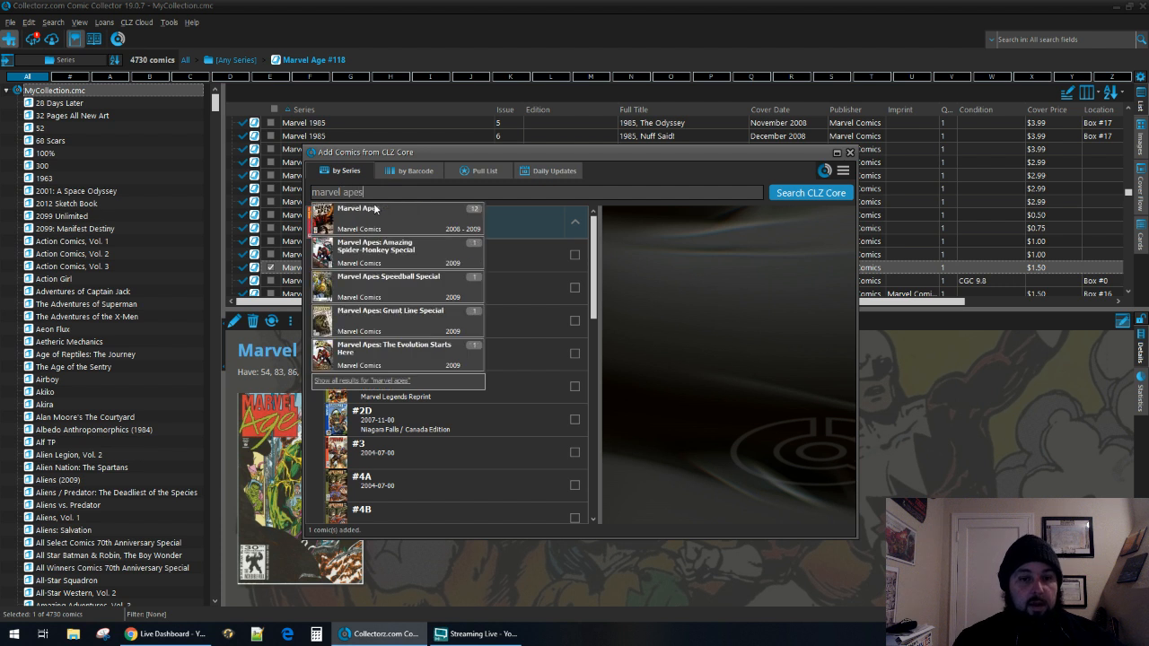
click(376, 208)
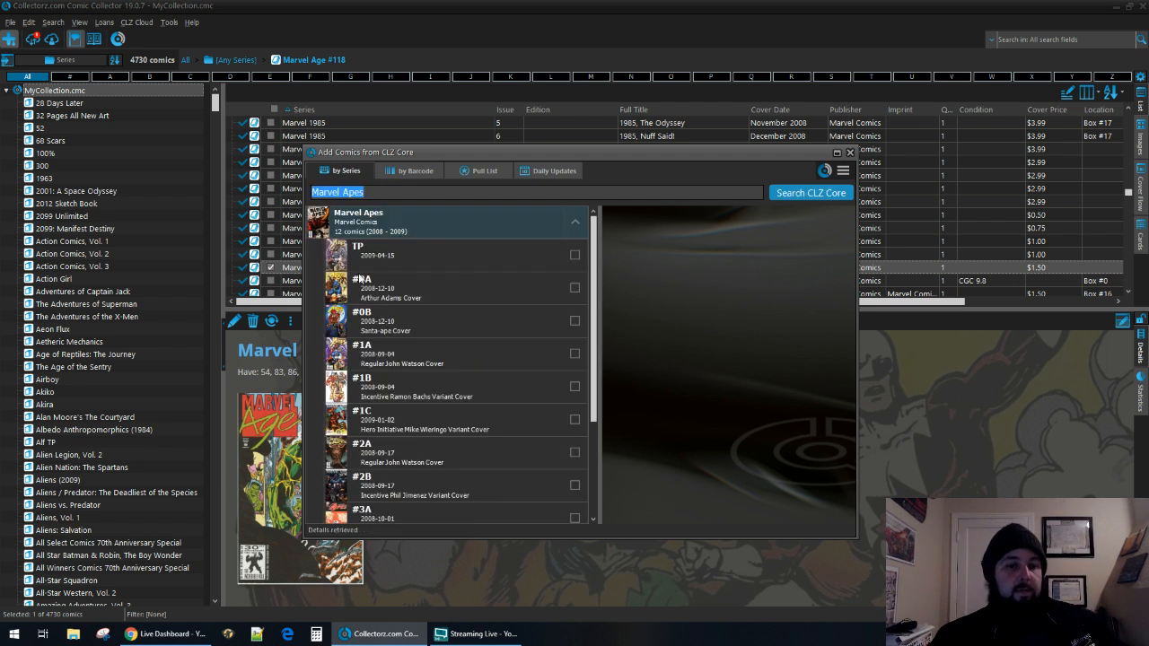
click(458, 298)
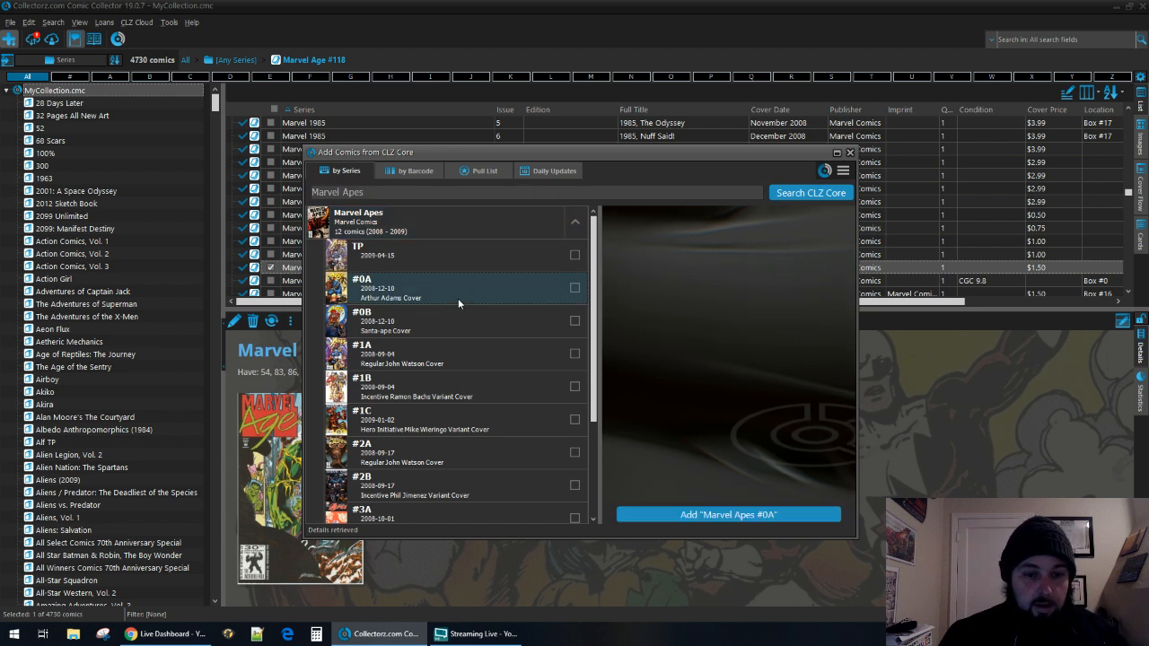
click(574, 289)
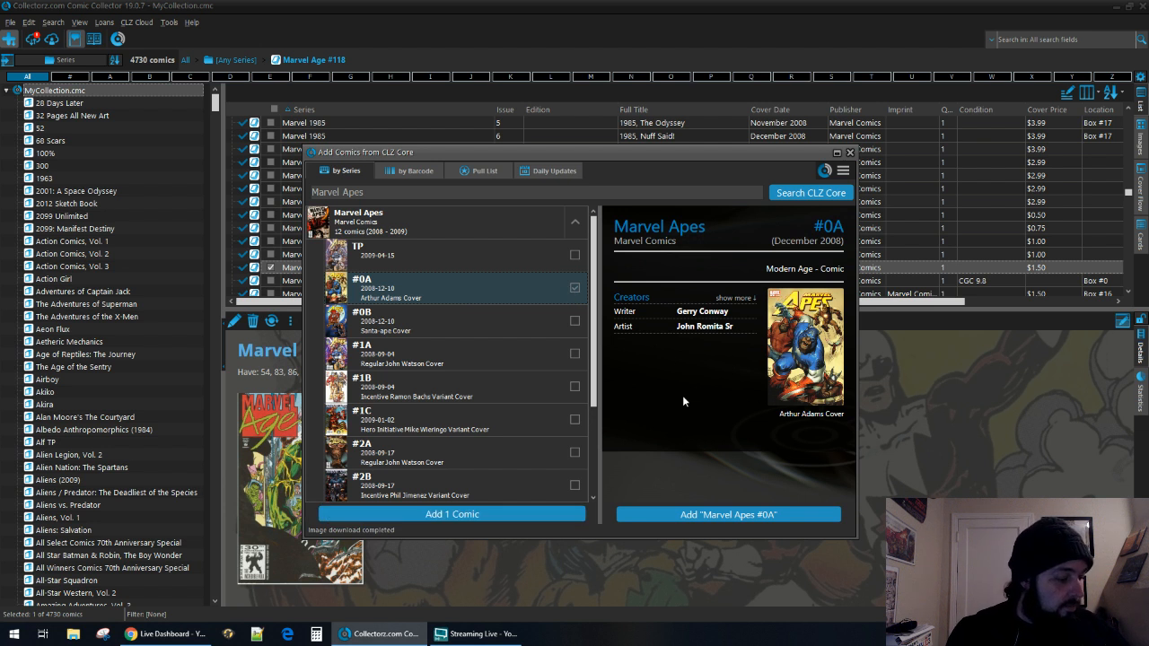
scroll(524, 355, down, 1)
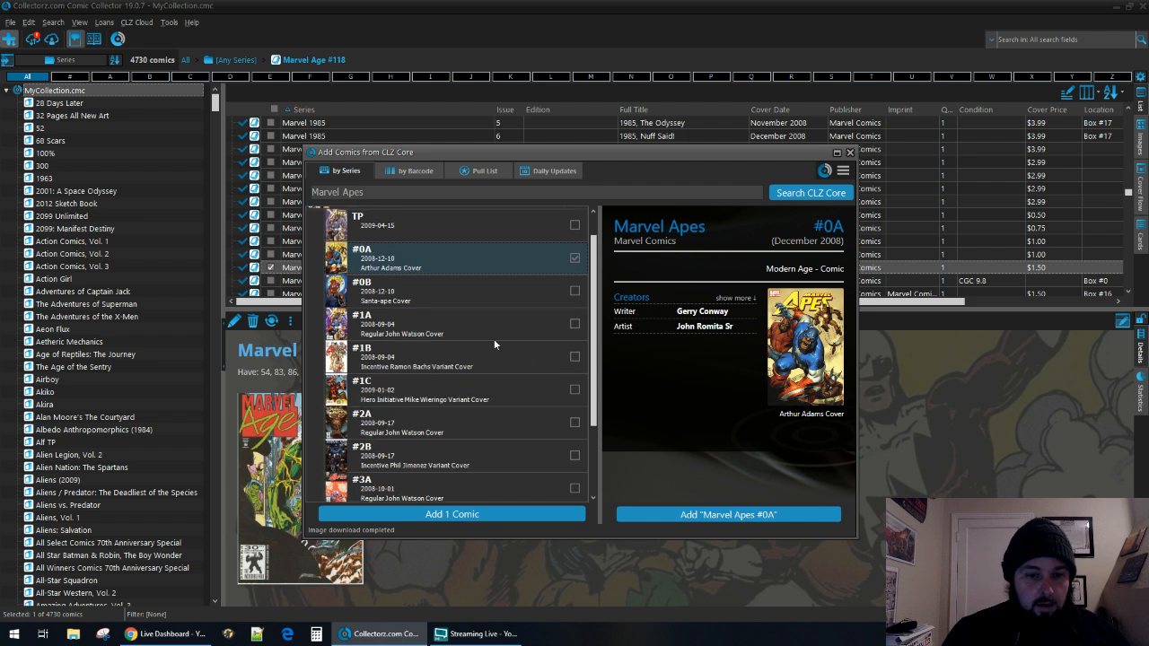
click(495, 323)
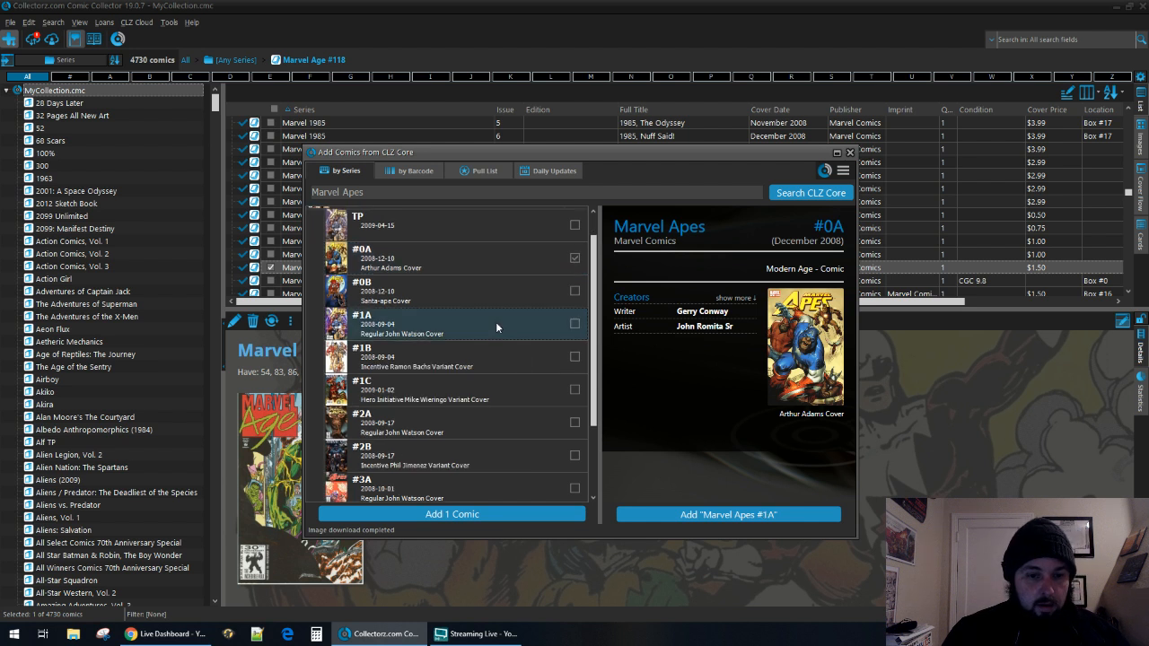
click(574, 325)
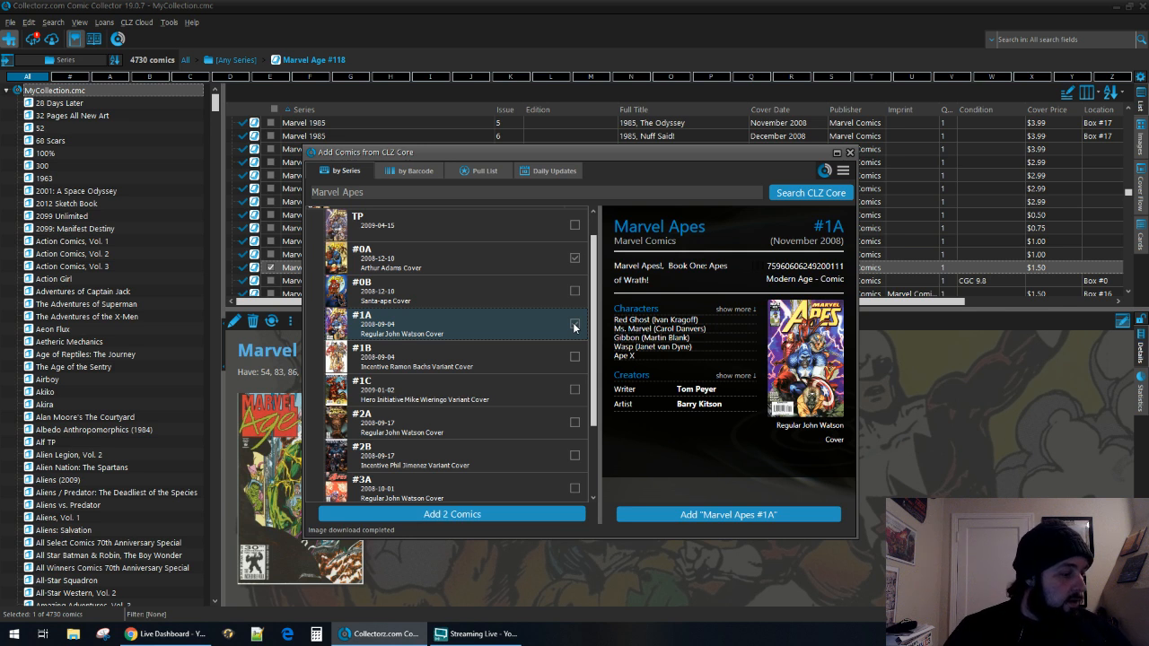
Check the details of Marvel Apes #2A and #3A and mark both Regular John Watson Cover issues for adding.
scroll(575, 326, down, 2)
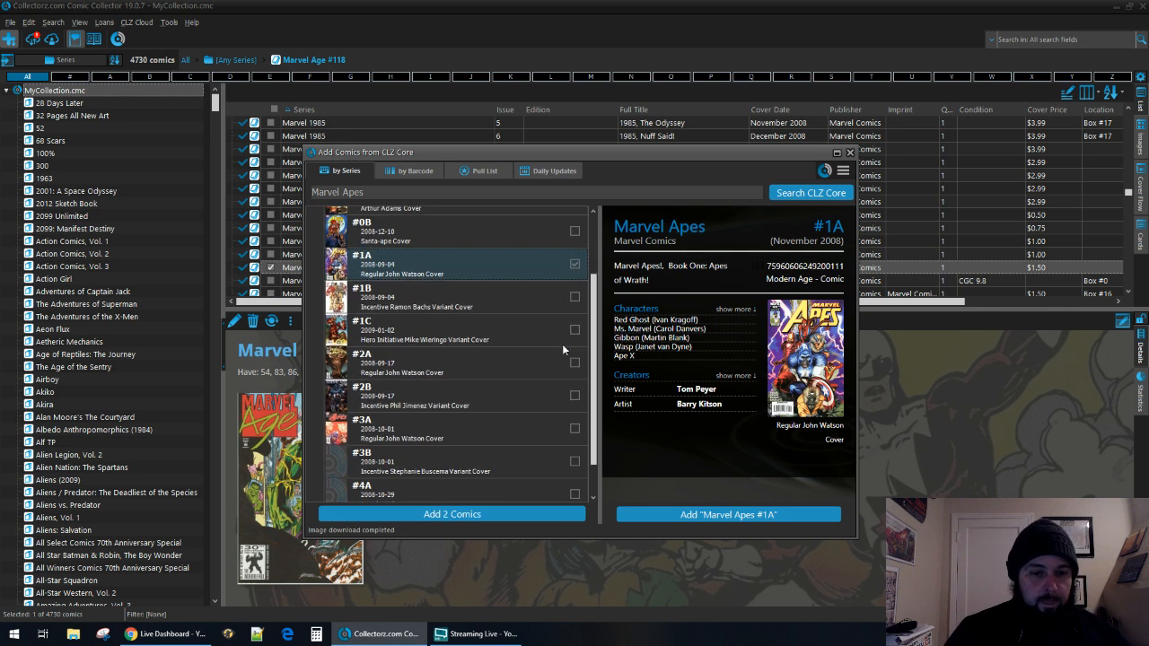
click(544, 369)
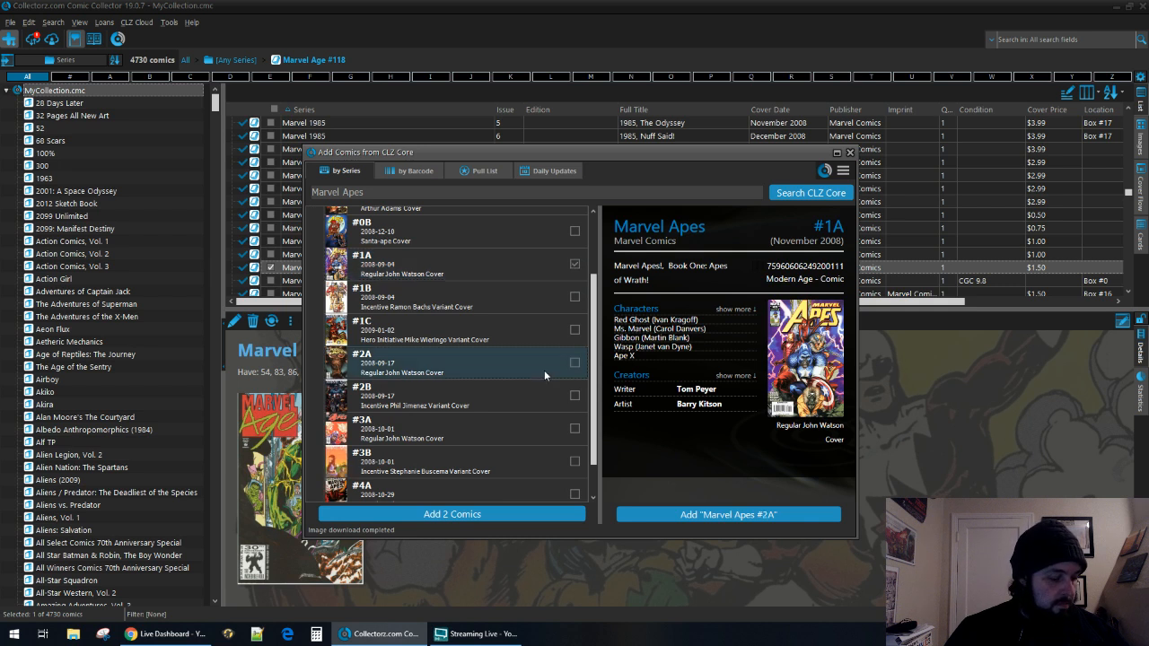
click(576, 363)
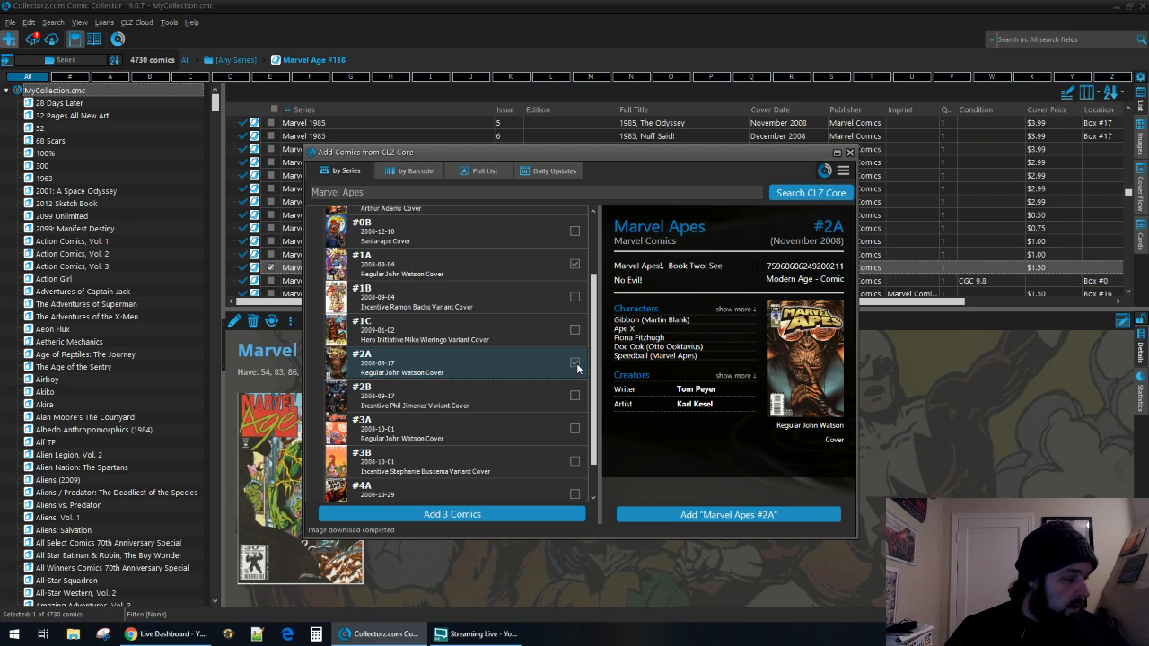
scroll(506, 336, down, 1)
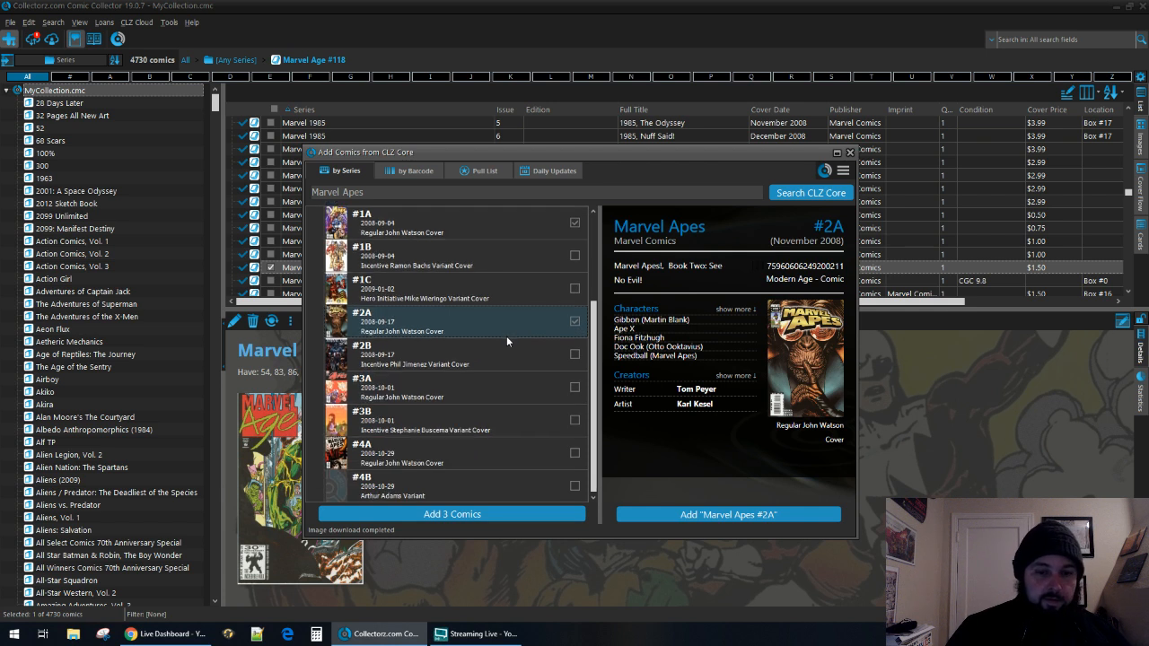
click(518, 389)
click(575, 388)
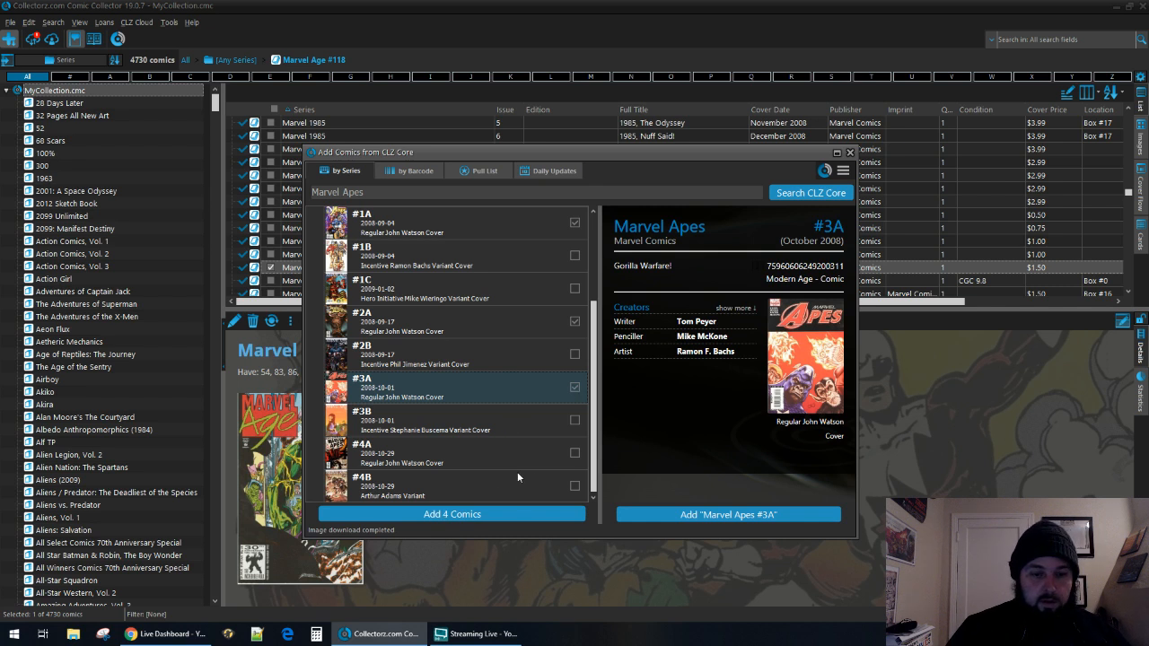
Mark Marvel Apes #4A and add the selected issues #0A, #1A, #2A, #3A and #4A to the collection.
click(498, 455)
click(575, 453)
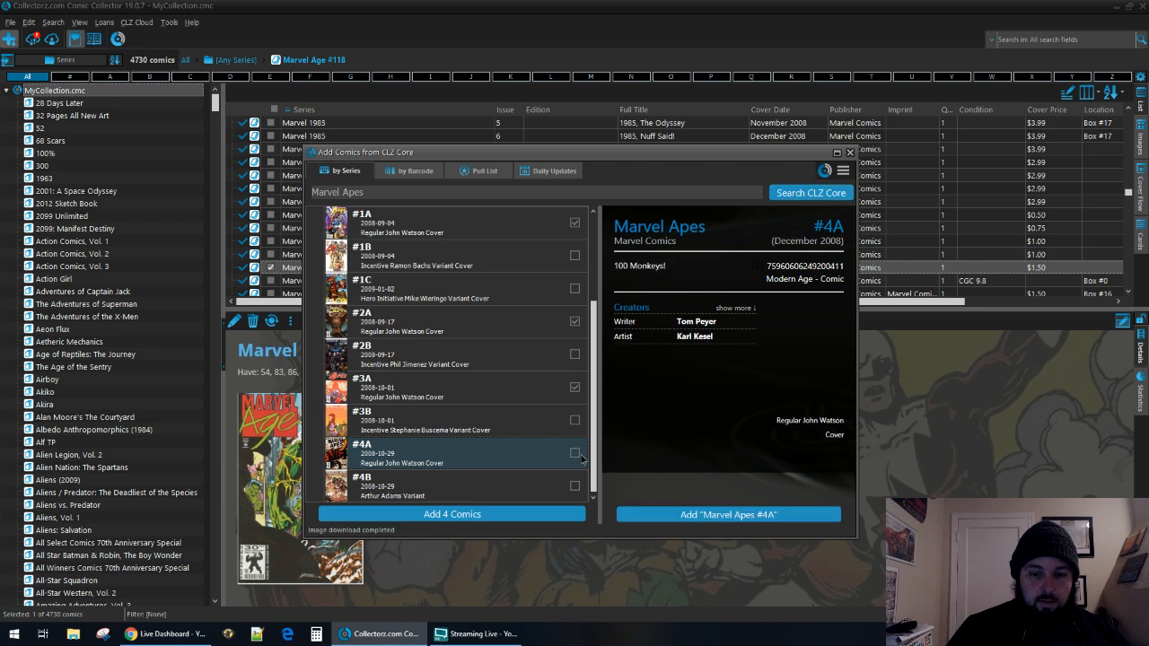
click(543, 516)
click(593, 498)
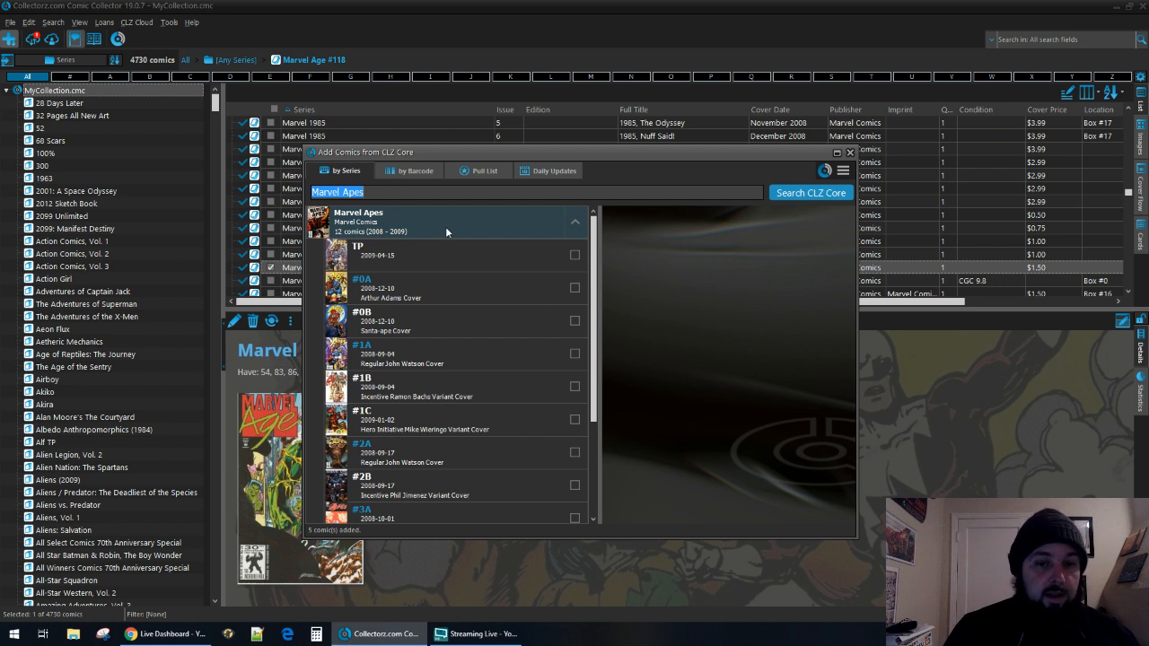
Find the series Marvel Apes: Amazing Spider-Monkey Special in CLZ Core and add its issue #1 to the collection.
key(End)
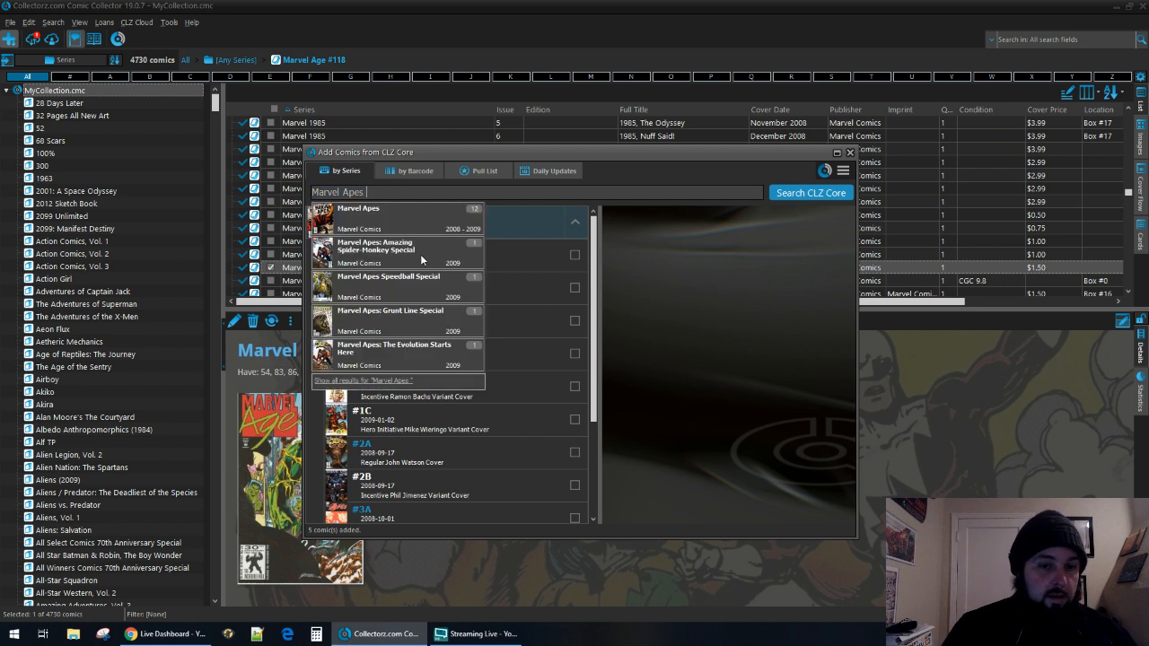
click(420, 254)
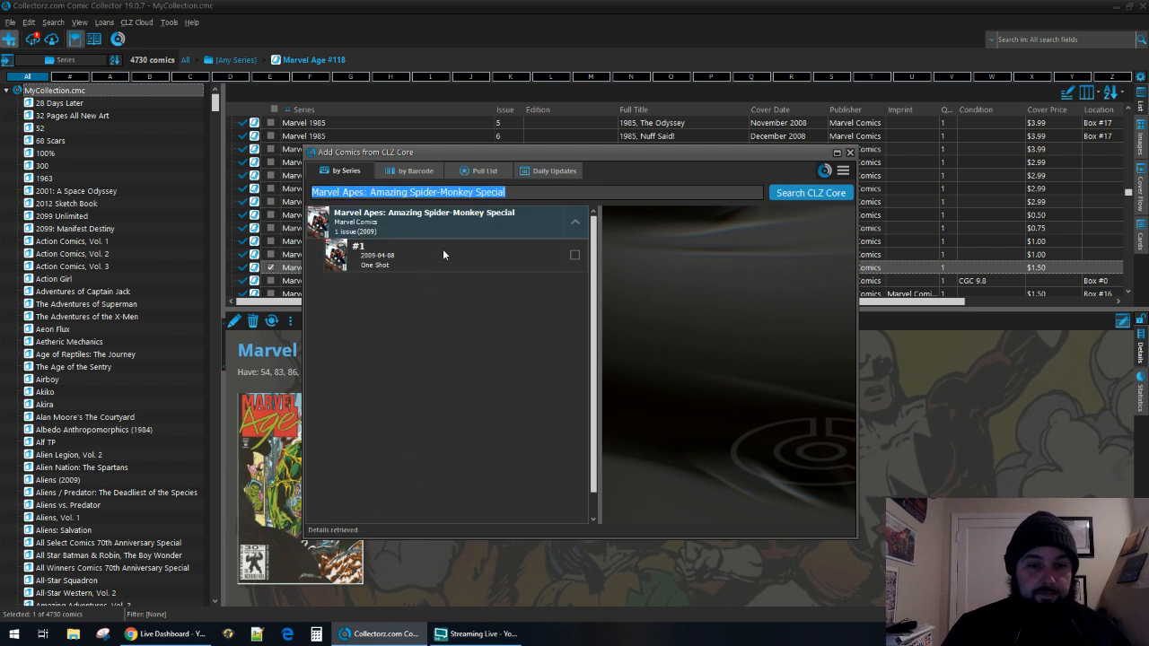
click(443, 253)
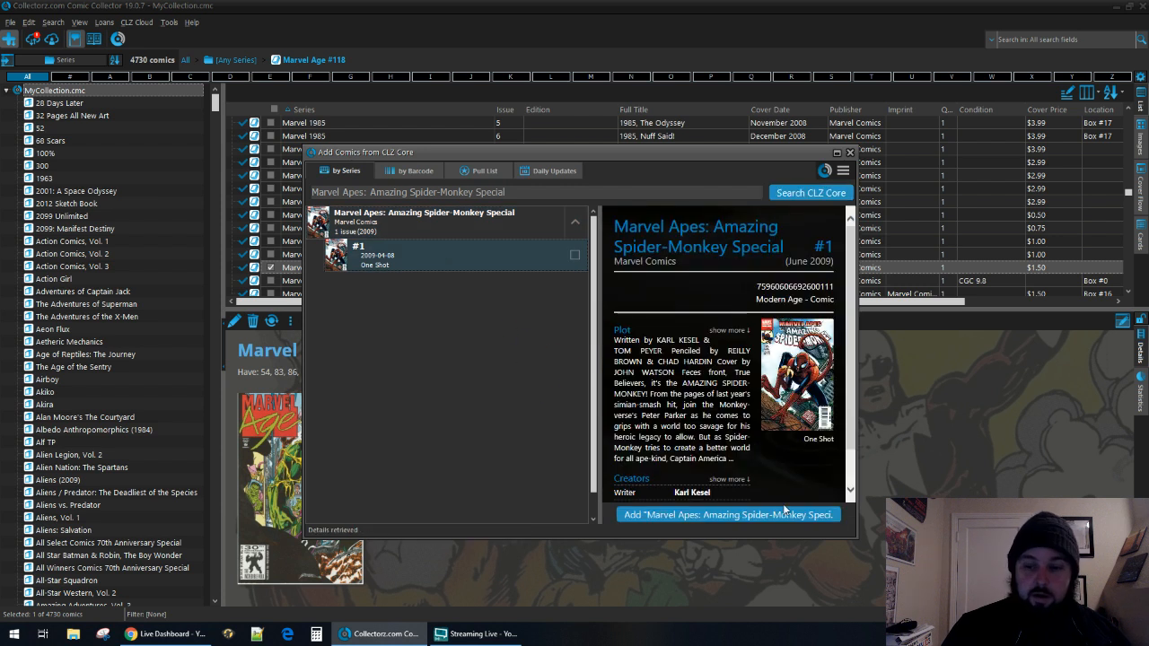
click(779, 516)
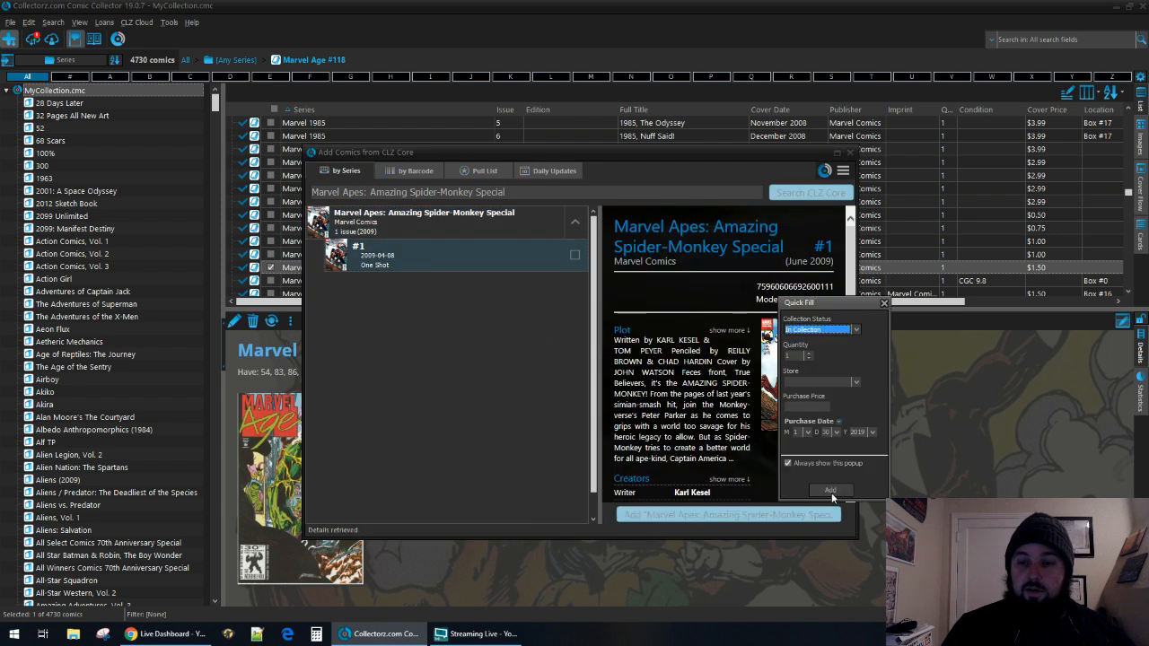
click(830, 491)
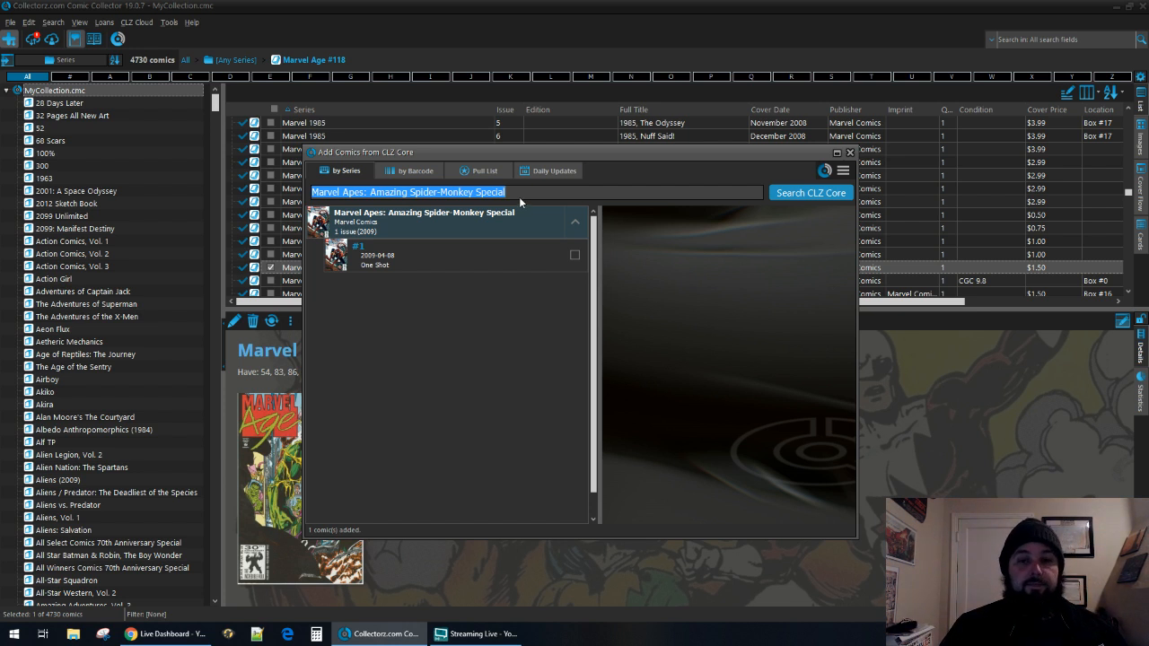
Find the series Marvel Apes: Grunt Line Special and check the details and enlarged cover of issue #1.
drag(519, 198, 372, 214)
text(g)
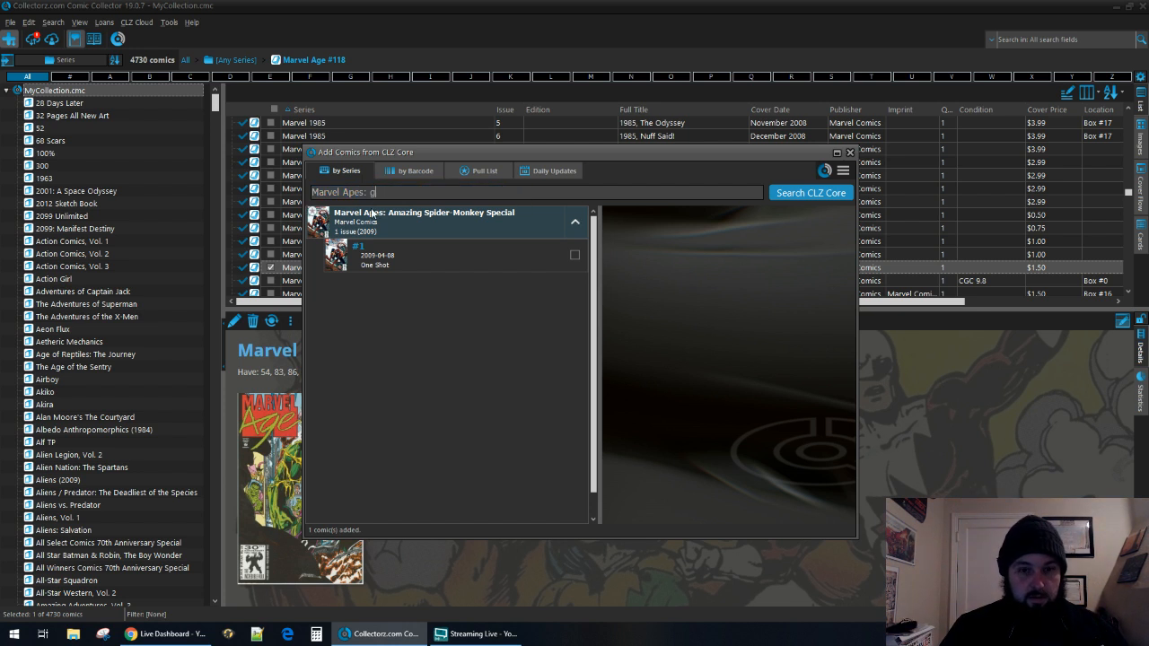
click(396, 213)
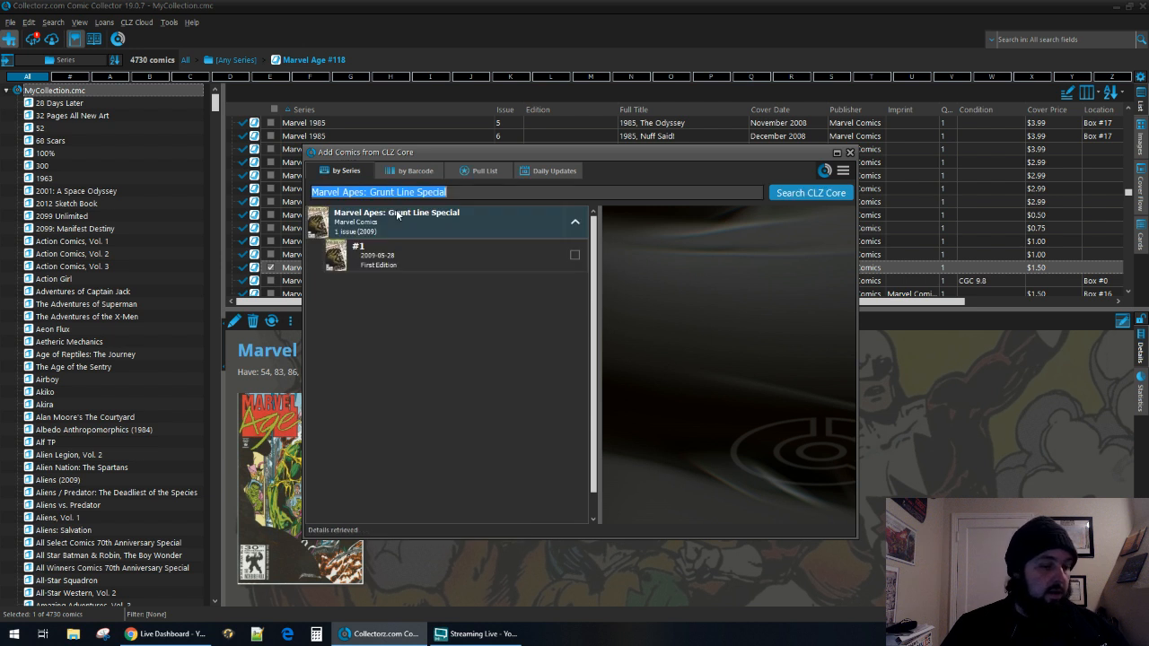
click(557, 251)
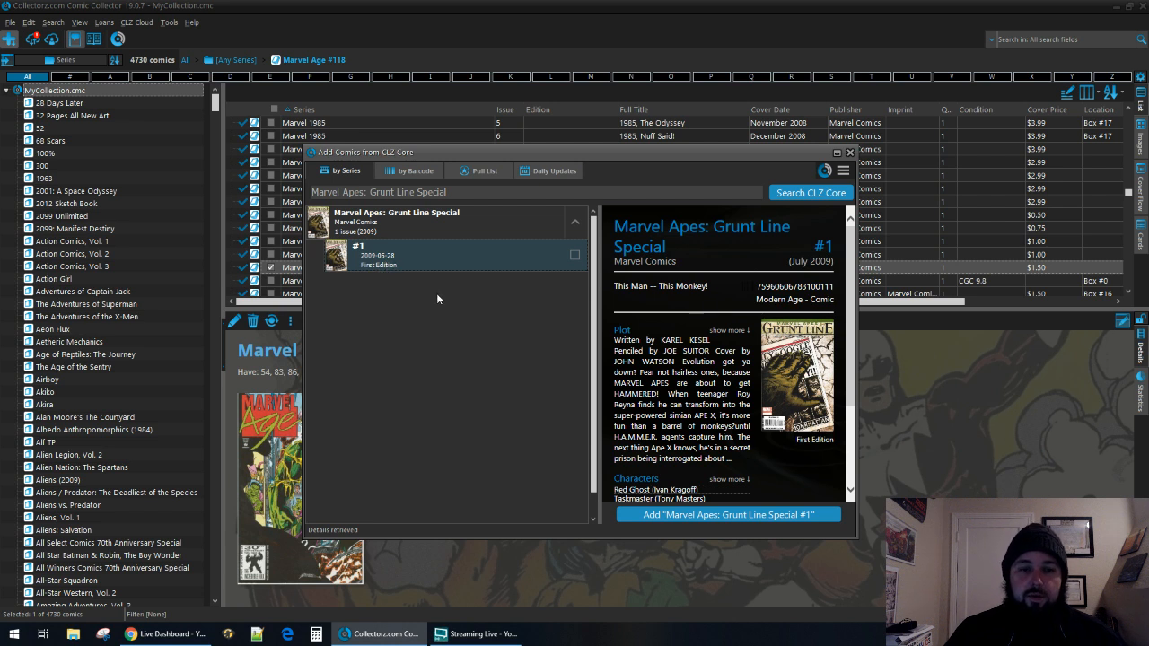
scroll(692, 429, down, 2)
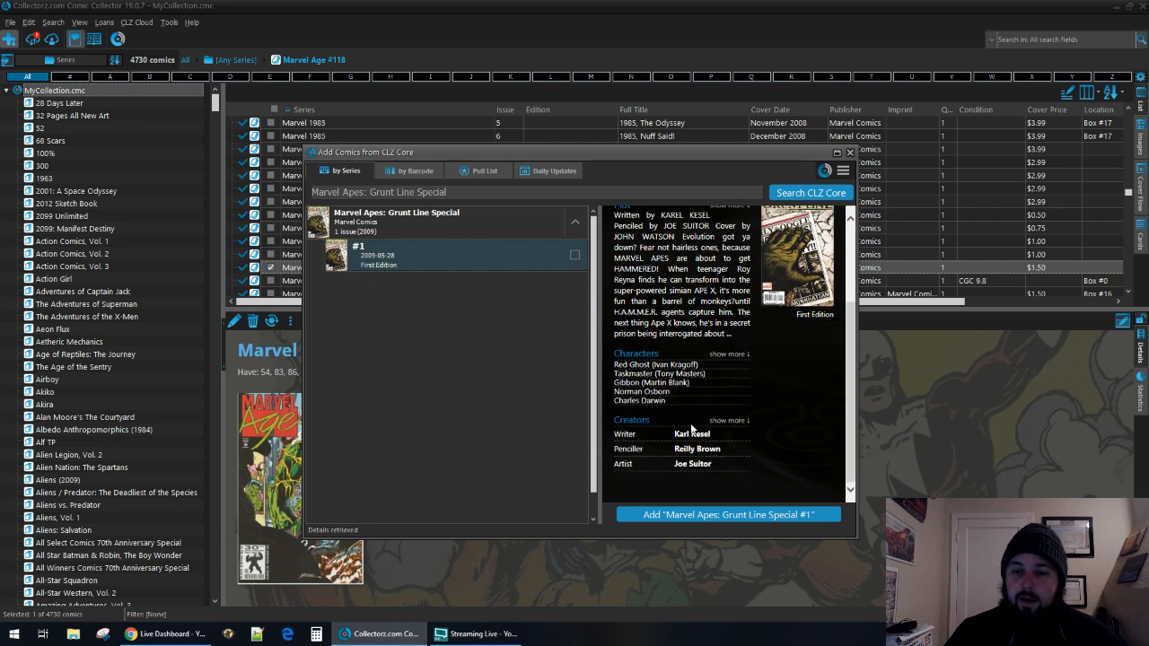
scroll(692, 429, up, 2)
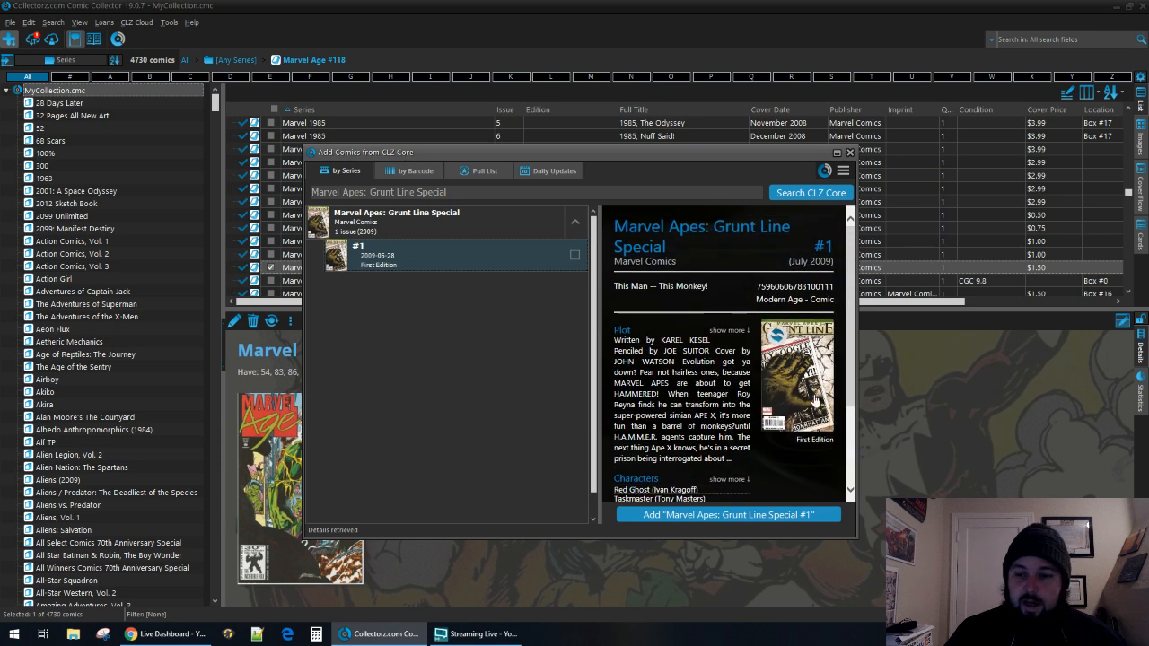
click(806, 391)
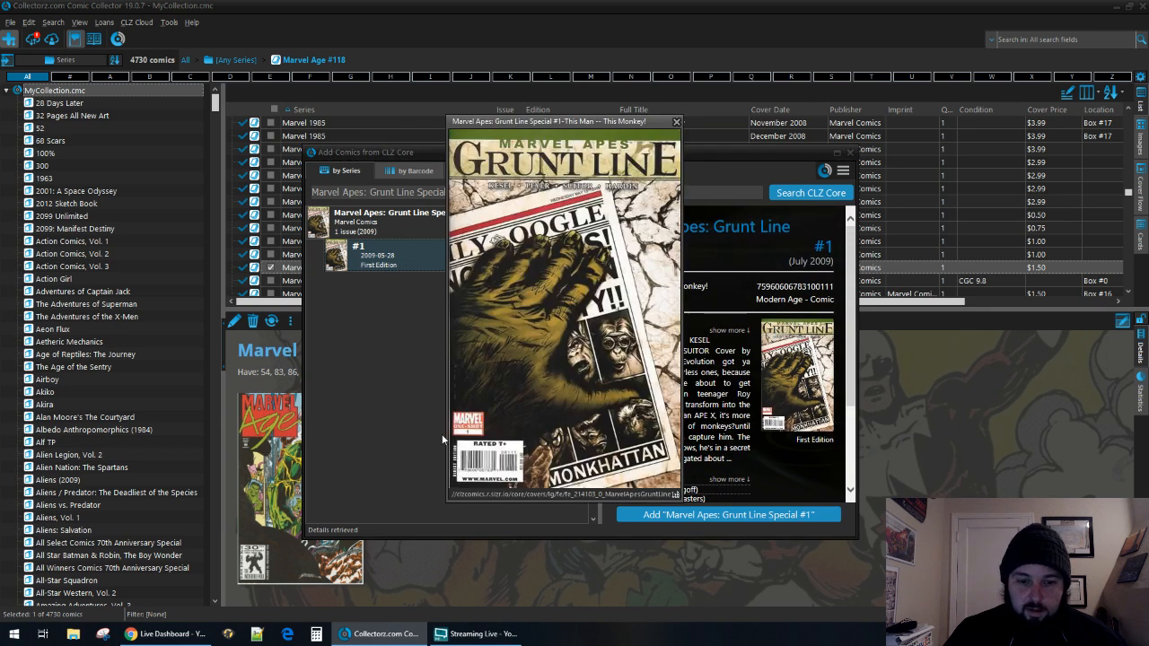
click(677, 122)
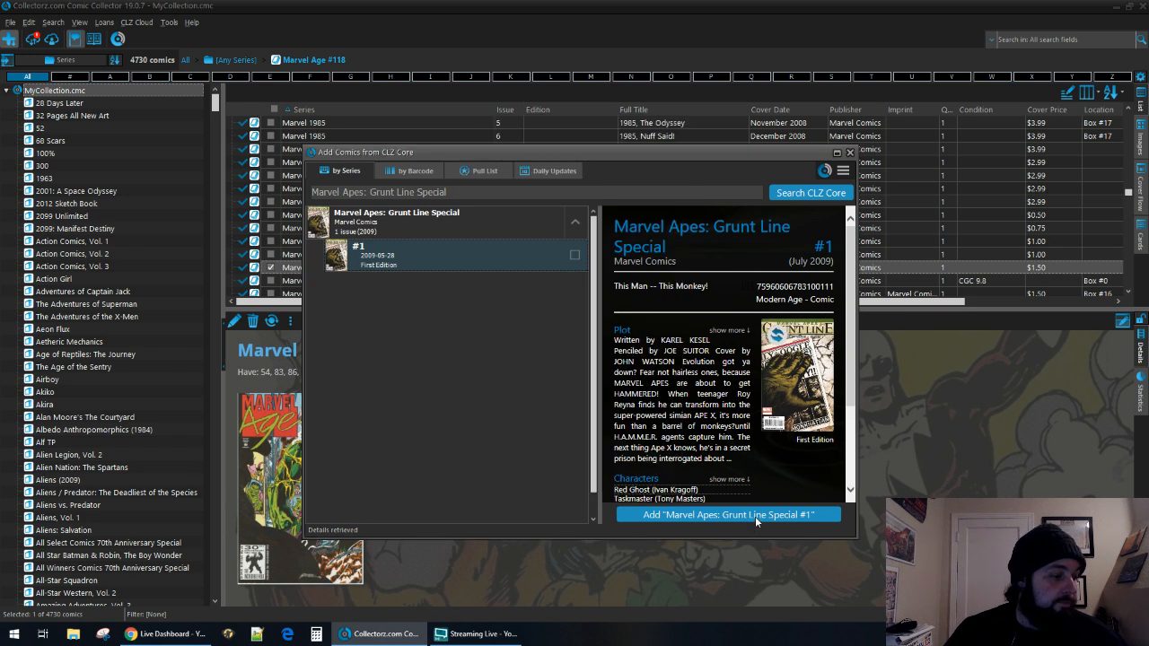
Add Marvel Apes: Grunt Line Special #1 to the collection, then close and reopen the Add Comics dialog.
click(755, 516)
click(807, 492)
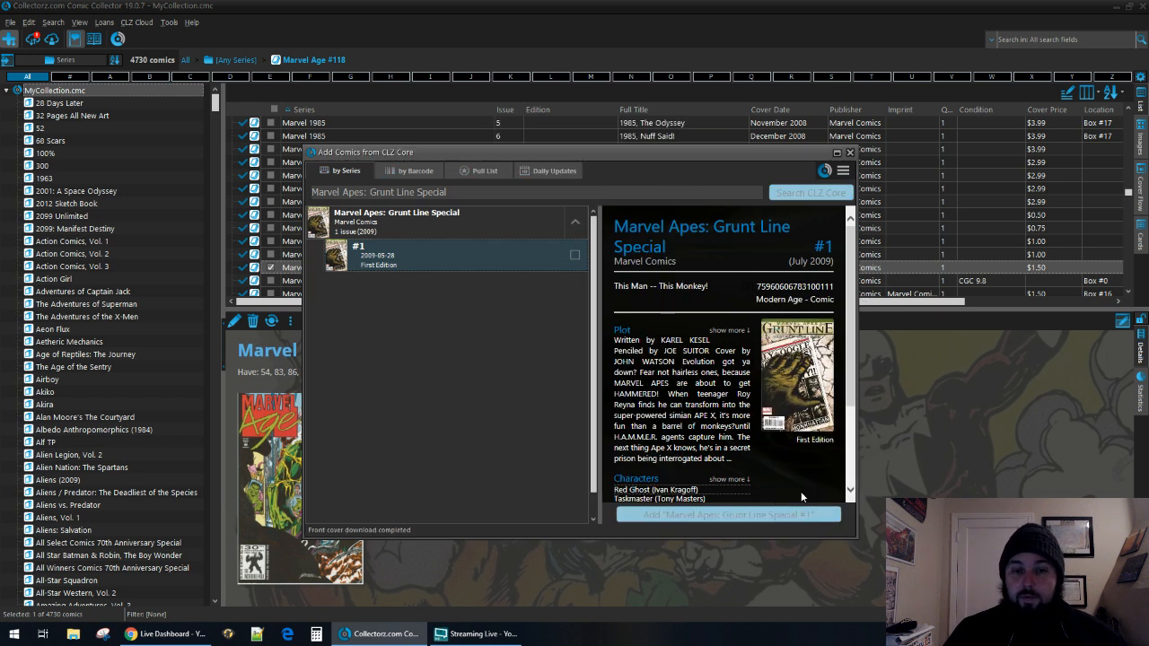
click(849, 152)
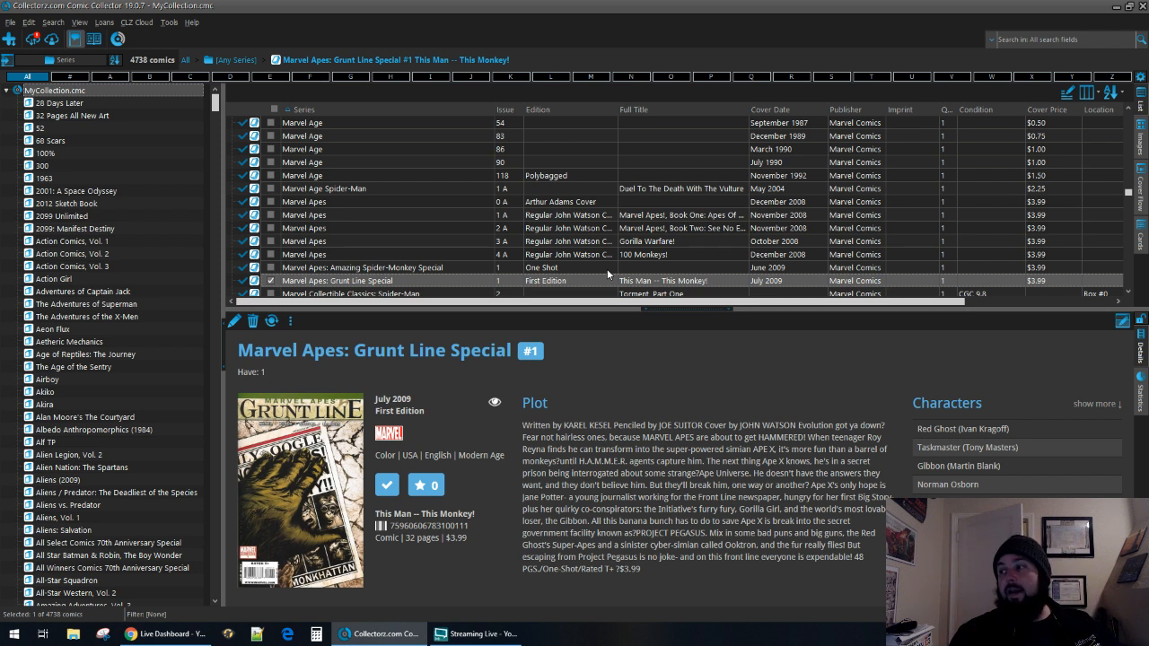
click(9, 38)
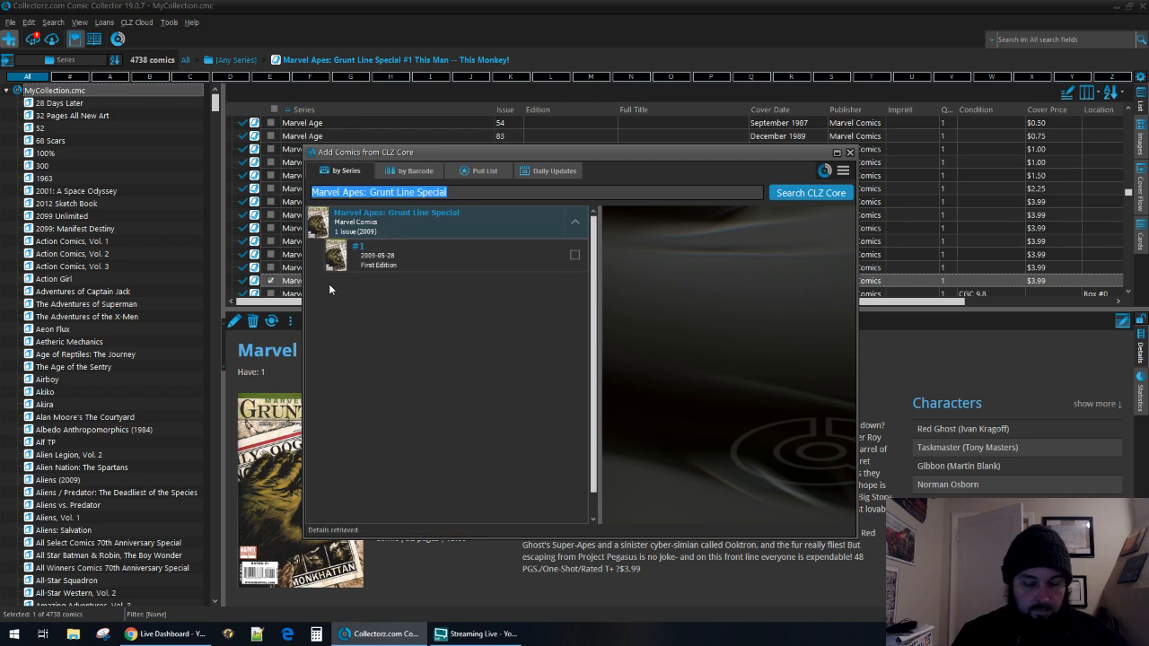
Try a series search for "marvel comics 70" and "Marvel Comics #", then clear the search text.
text(marvel comics)
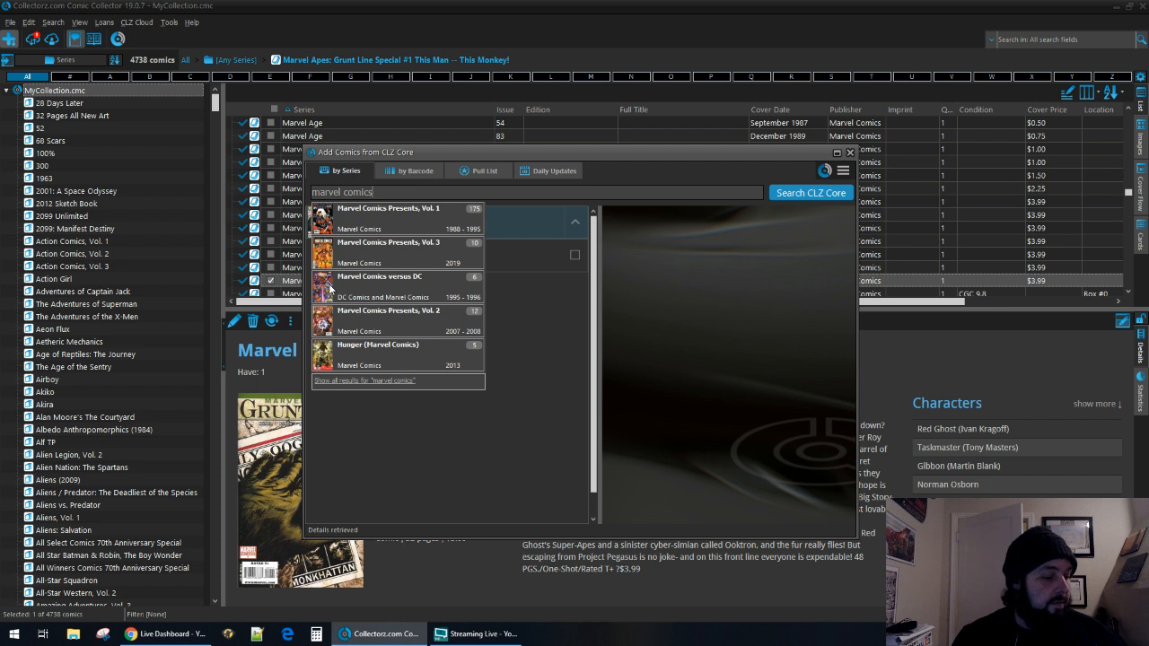
text(70)
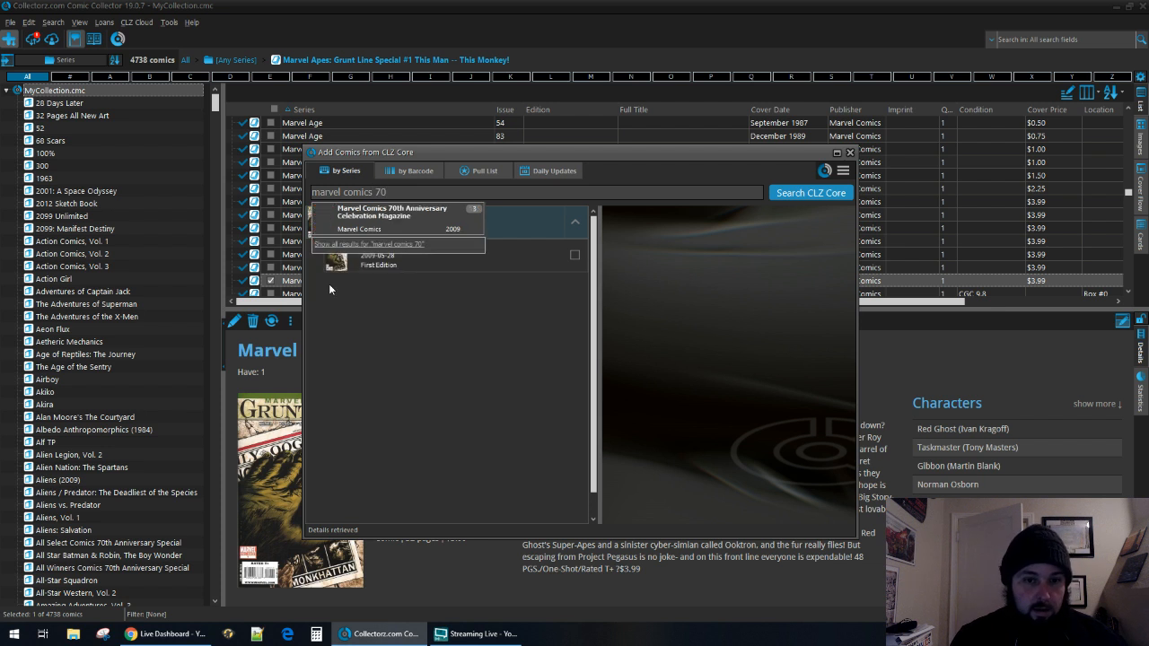
key(Down)
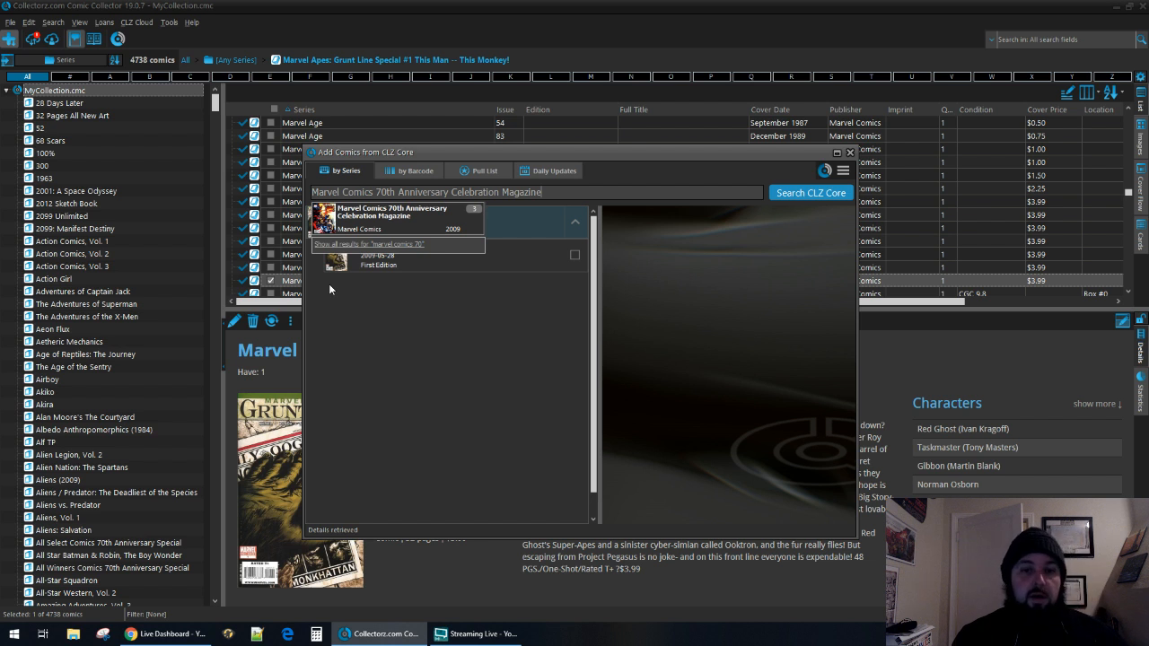
key(BackSpace)
key(BackSpace)
key(BackSpace)
key(BackSpace)
key(BackSpace)
key(BackSpace)
key(BackSpace)
key(BackSpace)
key(BackSpace)
key(BackSpace)
key(BackSpace)
key(BackSpace)
key(BackSpace)
key(BackSpace)
key(BackSpace)
key(BackSpace)
key(BackSpace)
key(BackSpace)
key(BackSpace)
key(BackSpace)
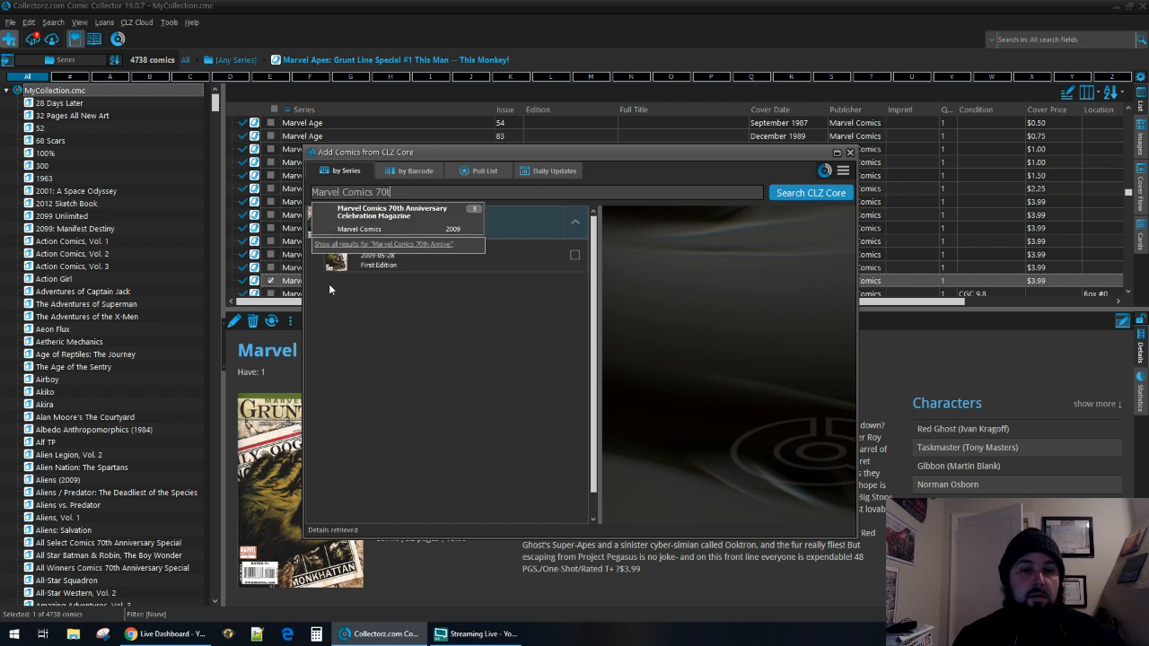
key(BackSpace)
key(BackSpace)
key(BackSpace)
text(#)
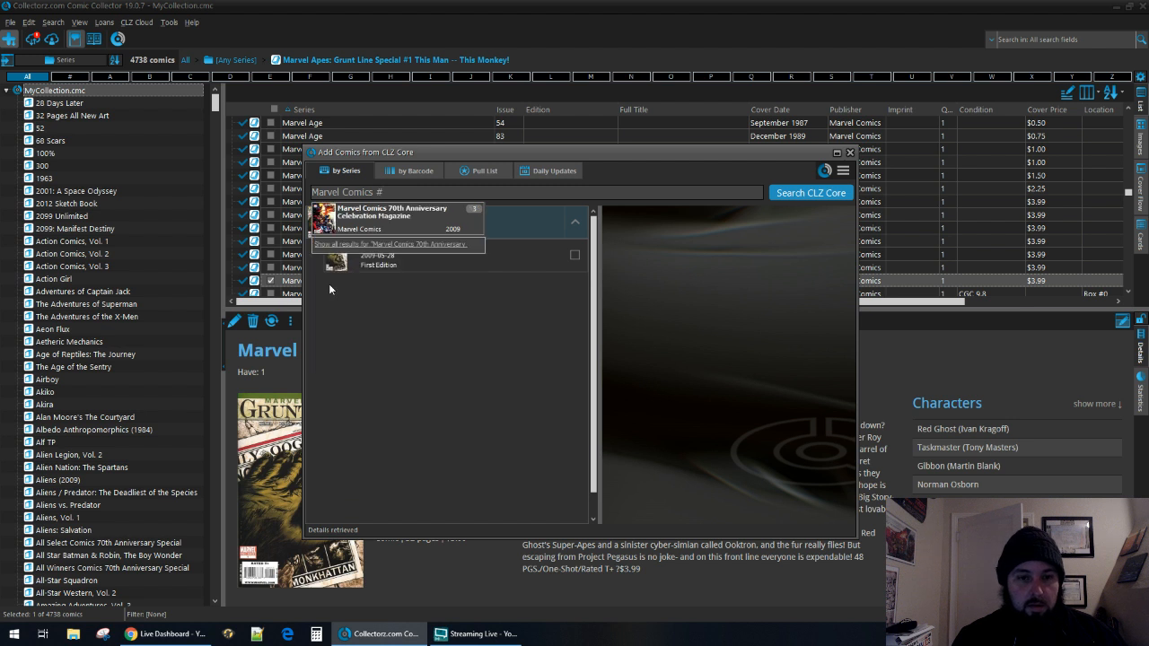
key(BackSpace)
key(BackSpace)
key(BackSpace)
key(BackSpace)
key(BackSpace)
key(BackSpace)
key(BackSpace)
key(BackSpace)
key(BackSpace)
key(BackSpace)
key(BackSpace)
key(BackSpace)
key(BackSpace)
key(BackSpace)
key(BackSpace)
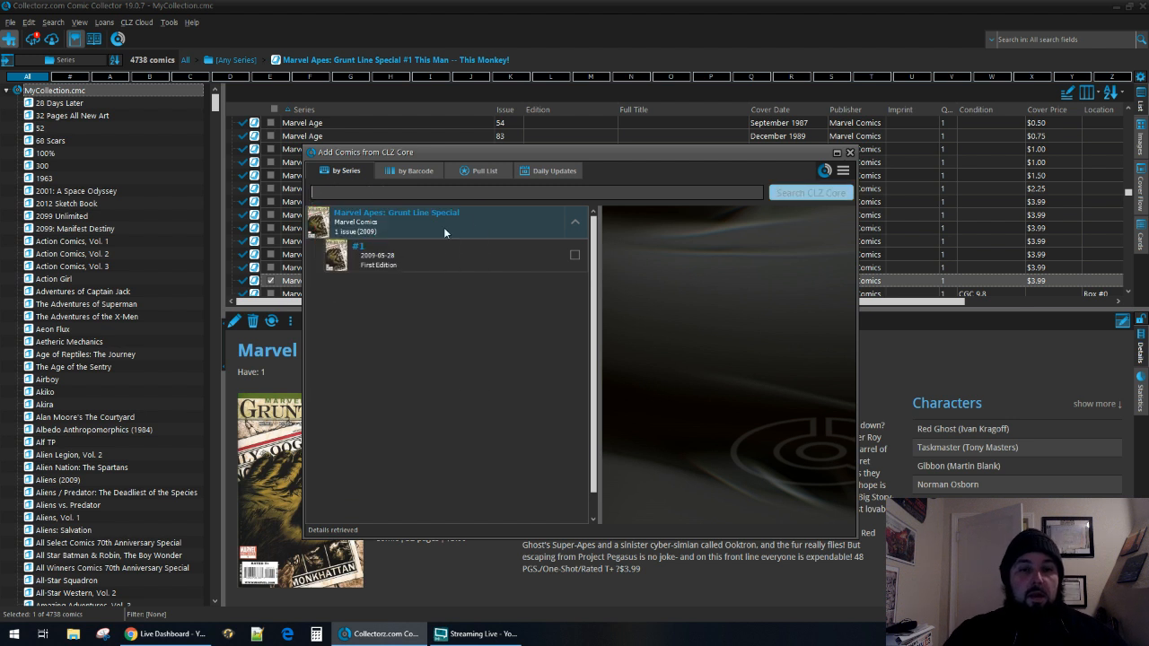
click(416, 174)
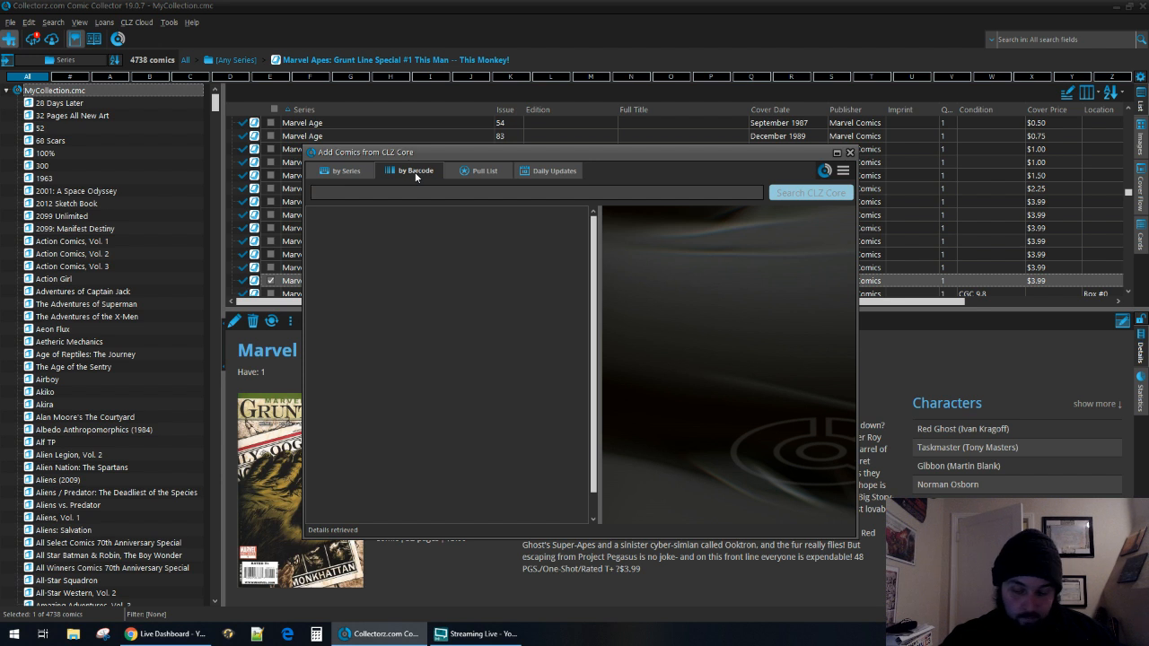
text(75960606672)
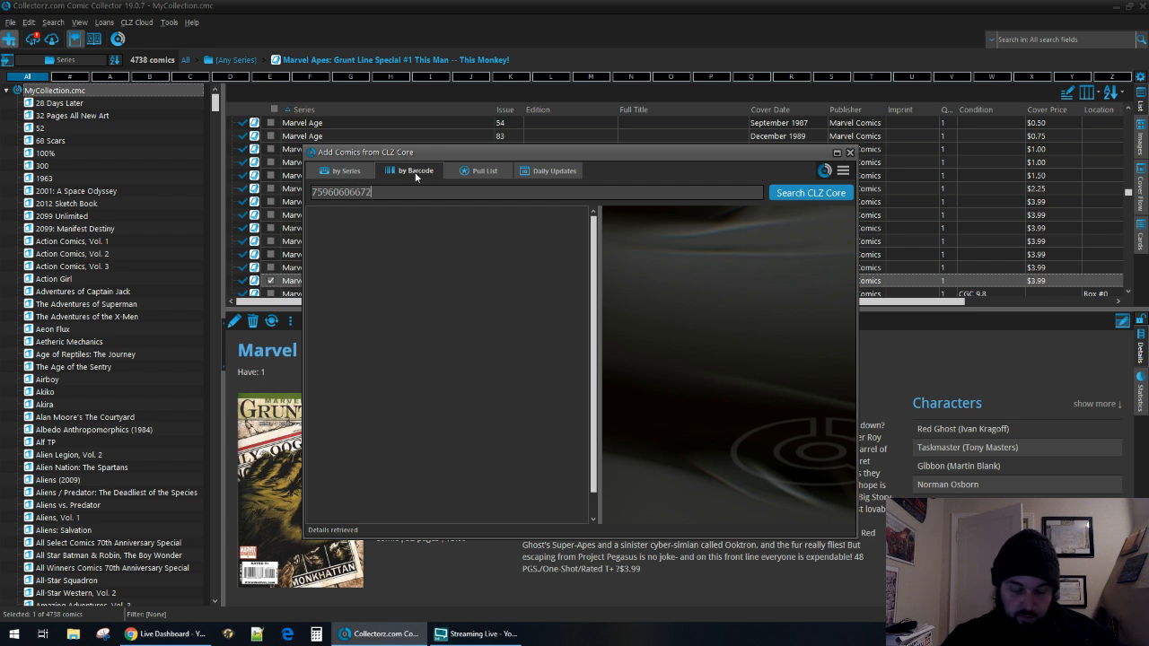
text(800111)
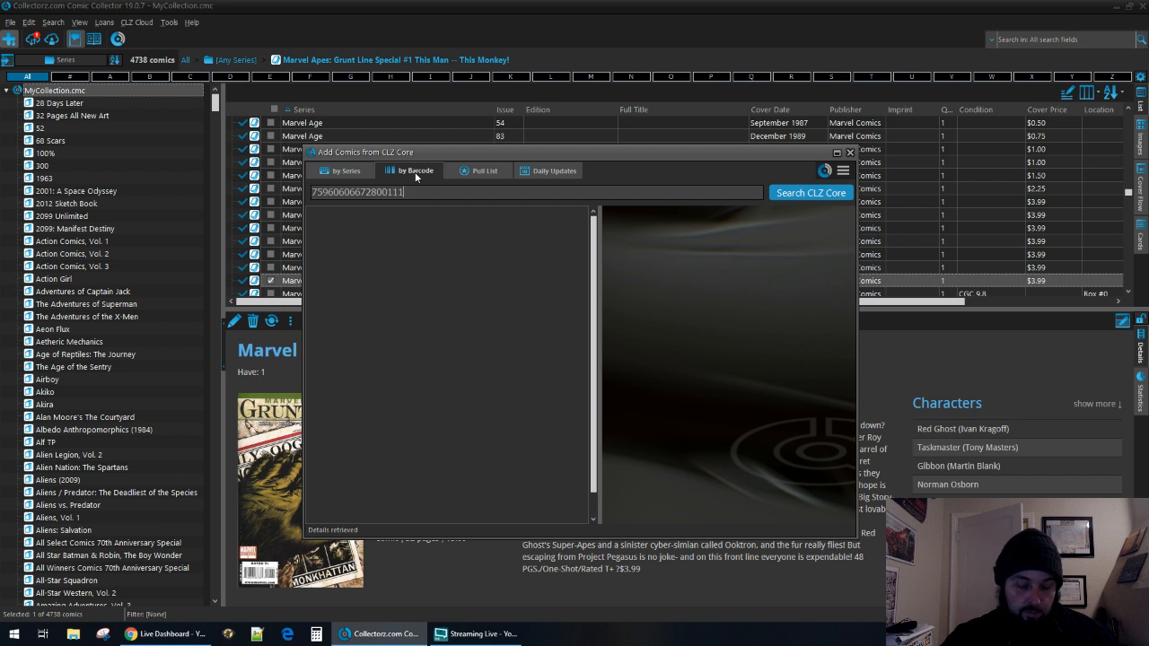
key(Return)
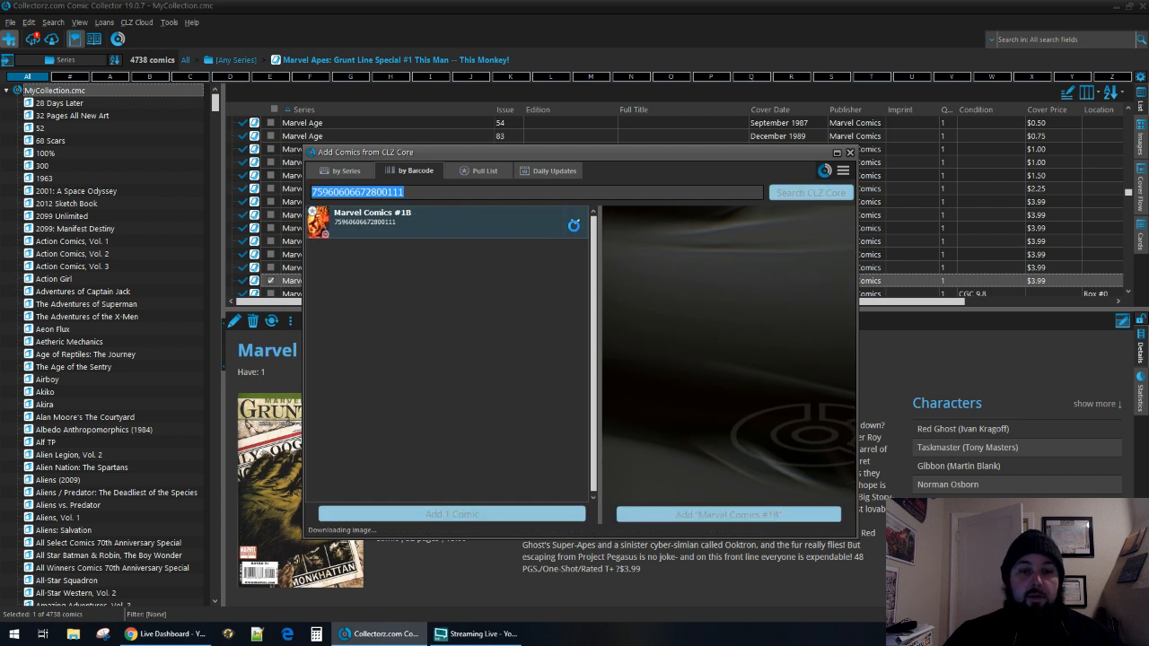
click(576, 222)
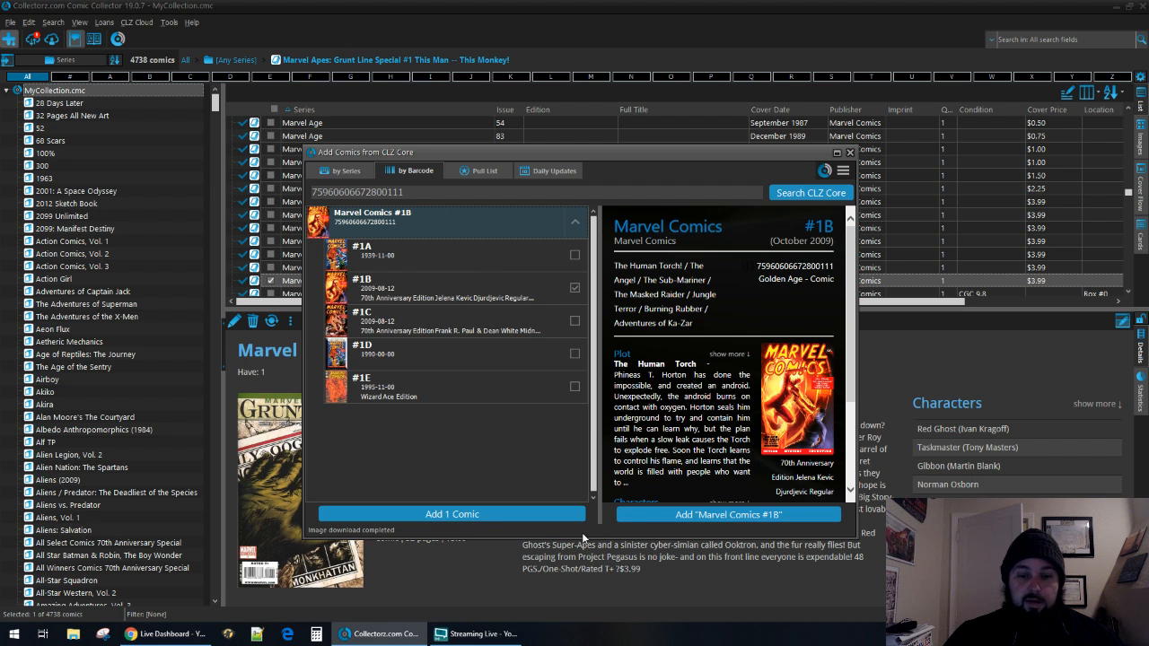
Add Marvel Comics #1B to the collection with a purchase price of 4.99.
click(745, 516)
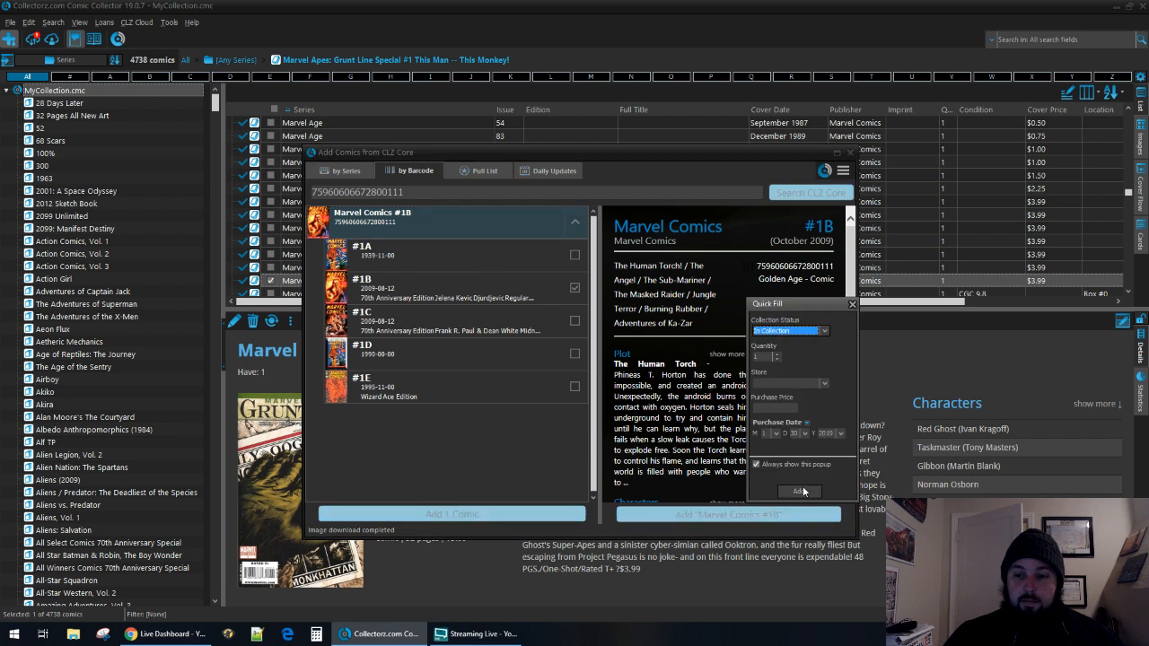
click(774, 407)
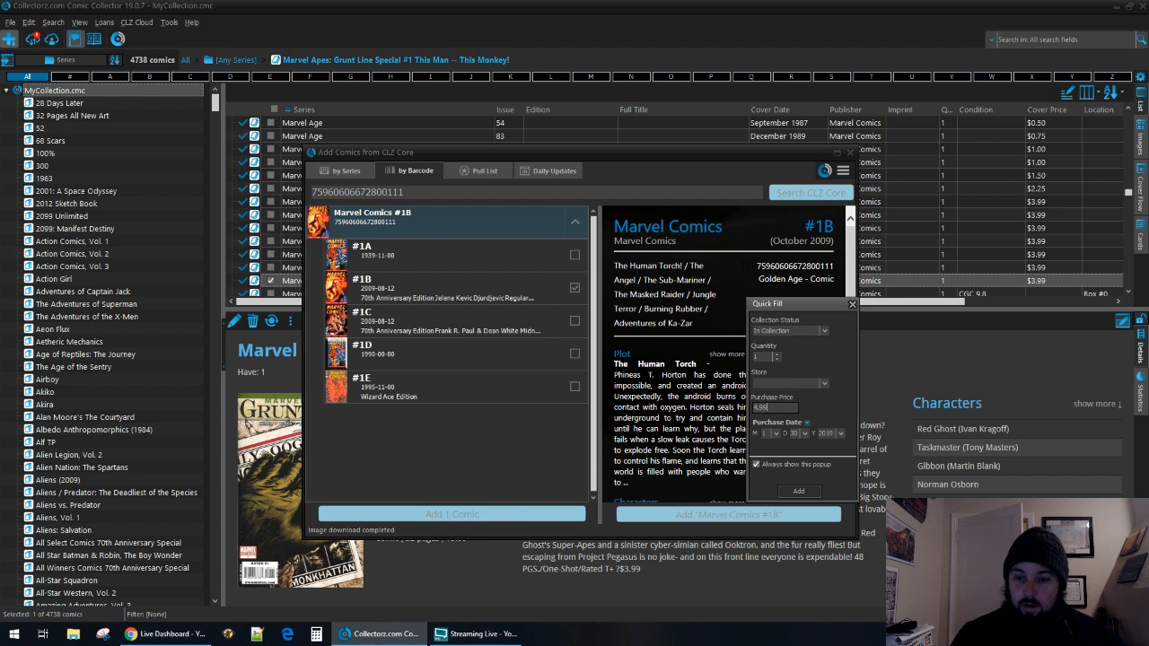
text(4.99)
key(Return)
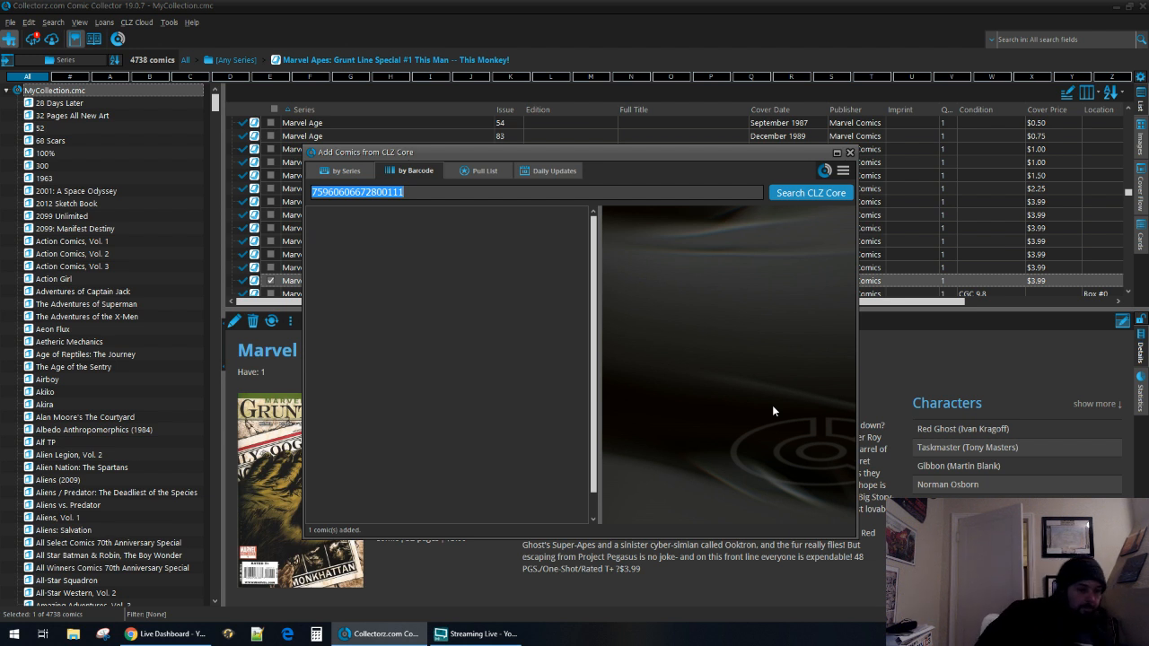
Search CLZ Core by series for Marvel Comics Presents, Vol. 1 and list its issues.
click(349, 171)
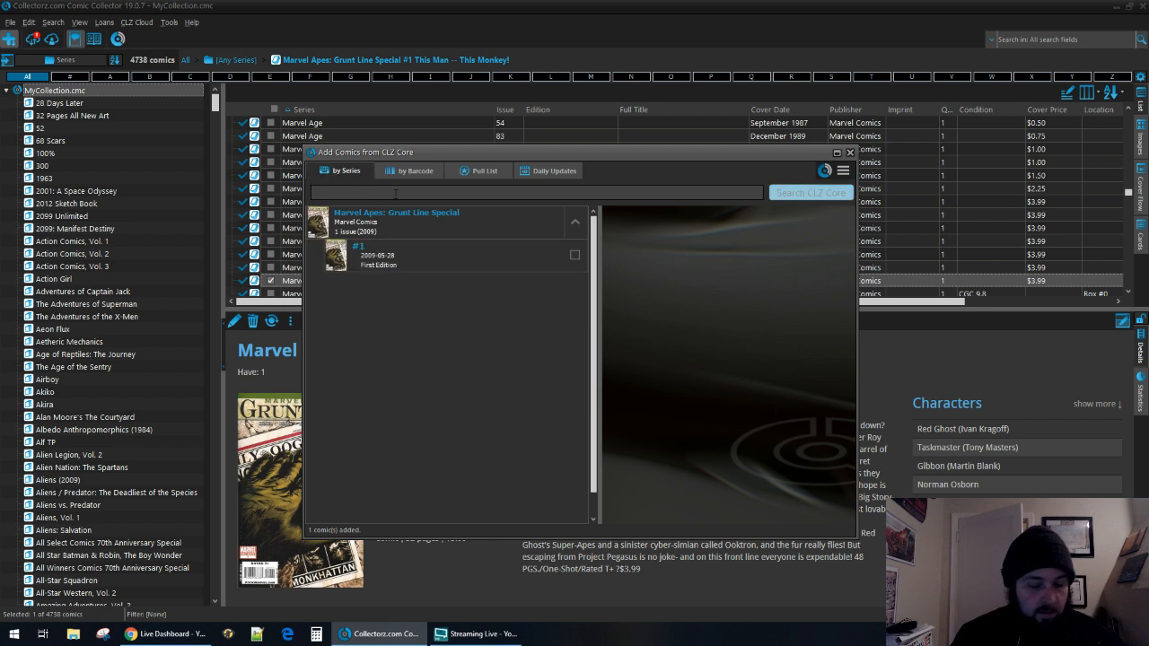
text(marvel comics pre)
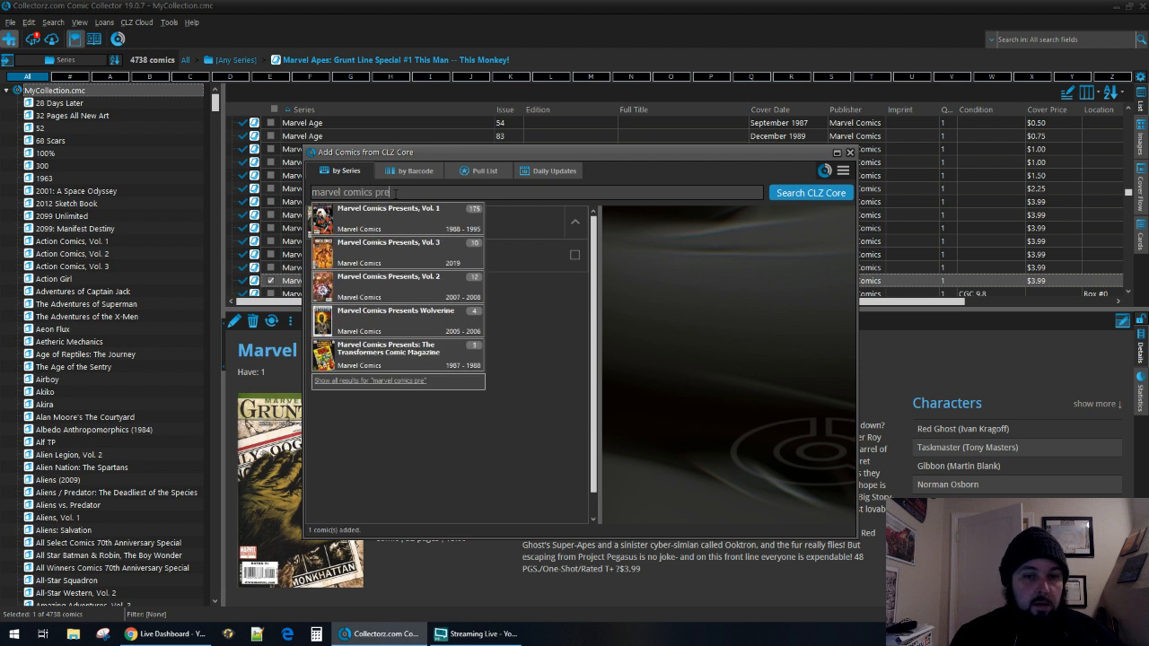
key(Down)
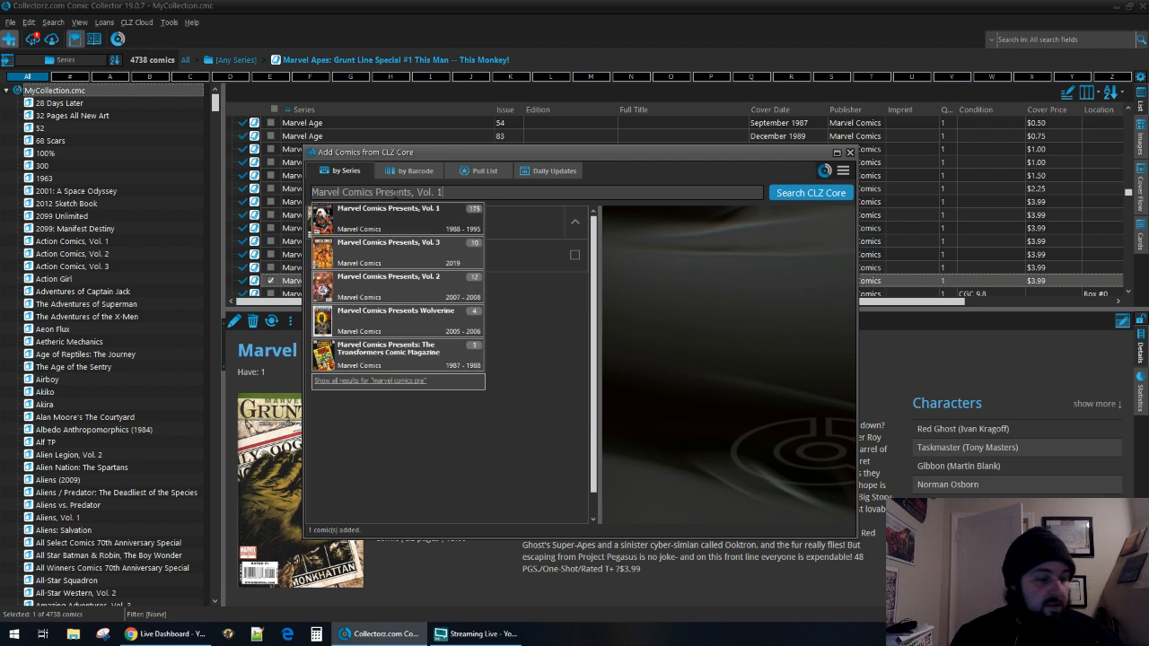
key(Return)
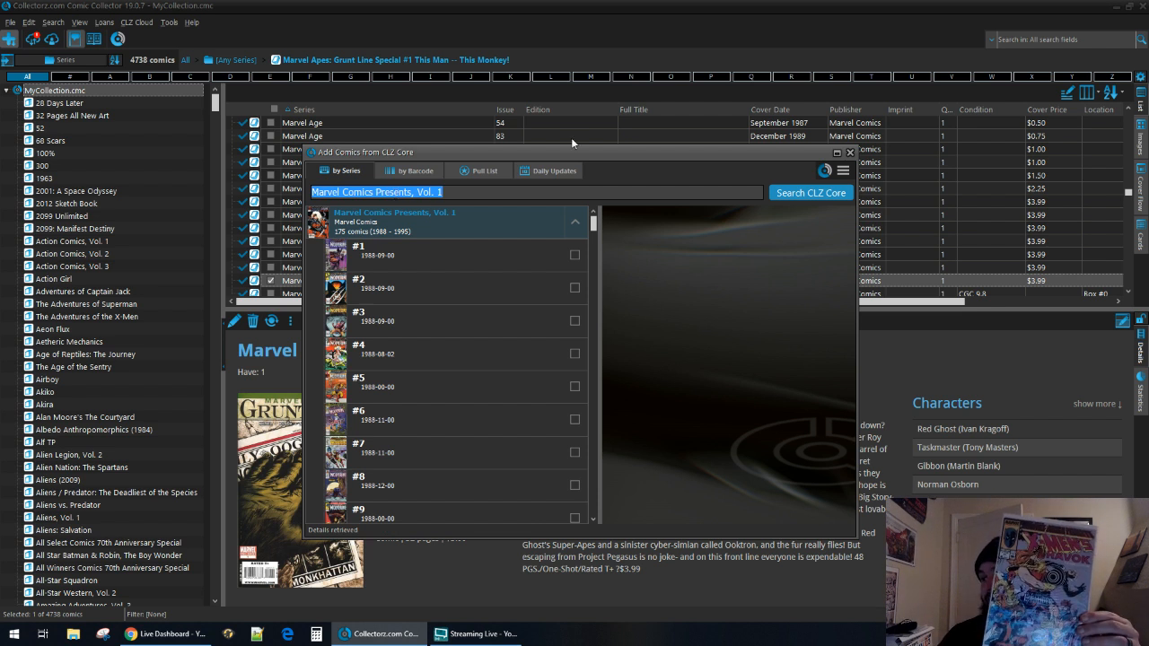
Preview Marvel Comics Presents, Vol. 1 #31 and inspect its enlarged cover, then close the cover view.
scroll(474, 336, down, 5)
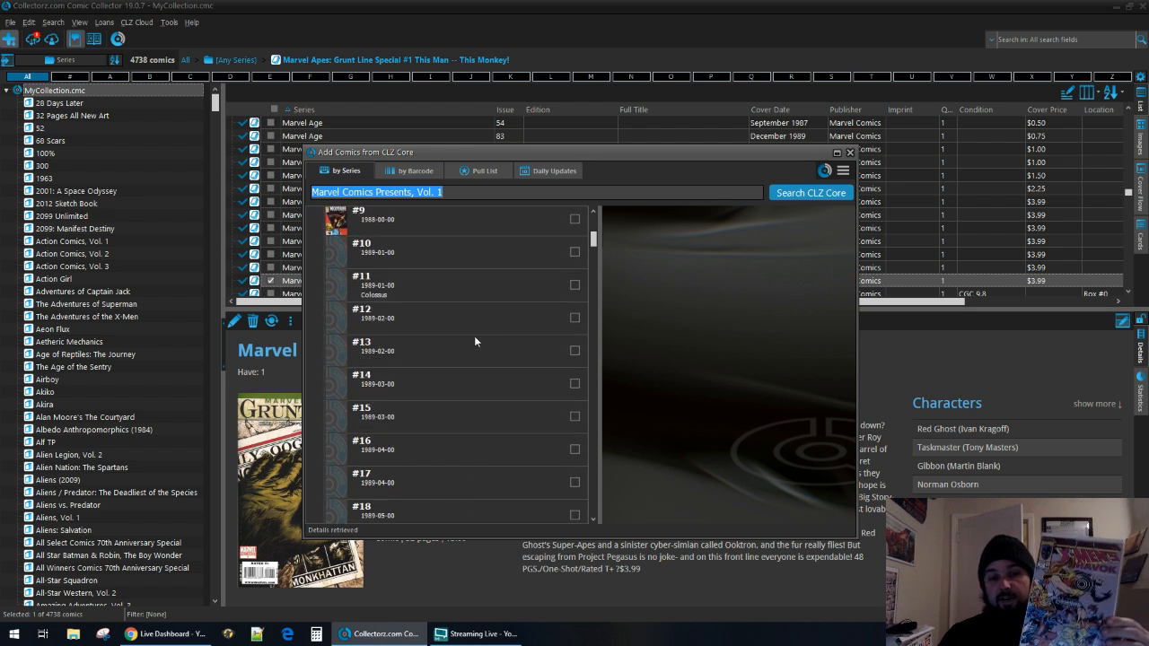
scroll(475, 339, down, 5)
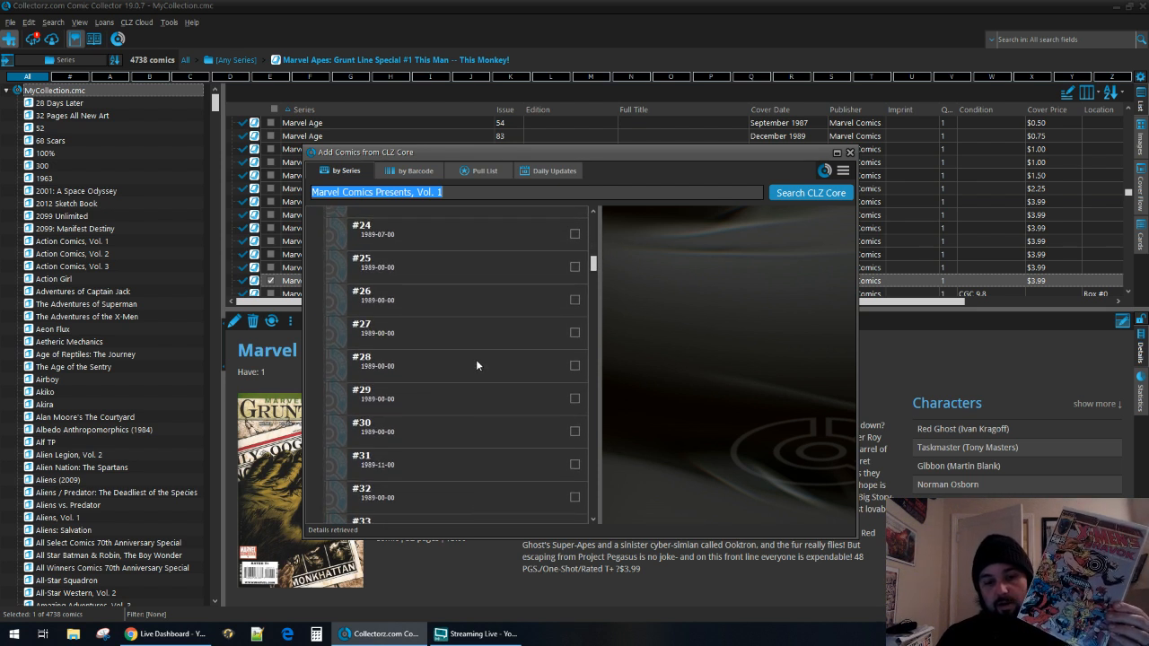
click(467, 401)
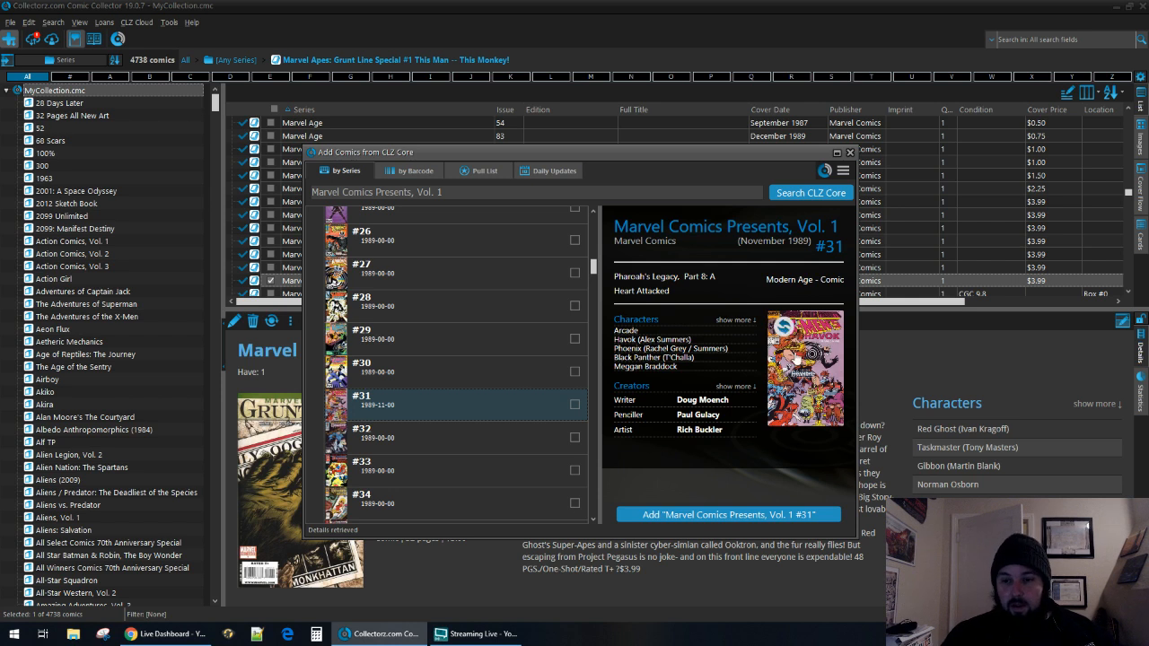
click(806, 350)
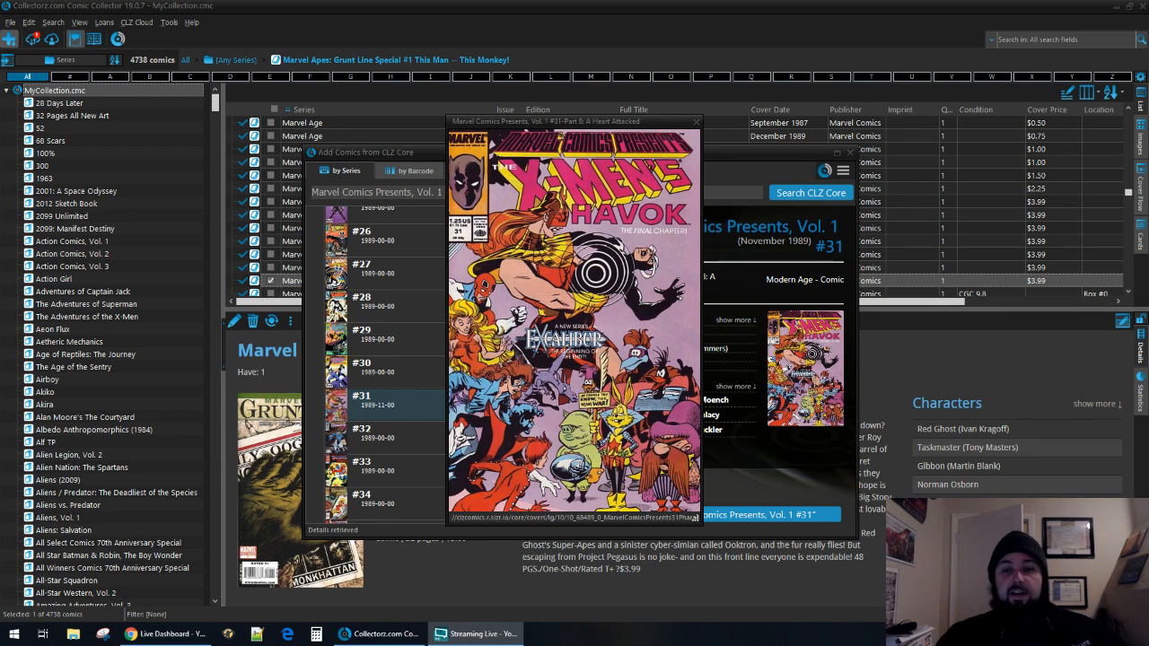
click(698, 122)
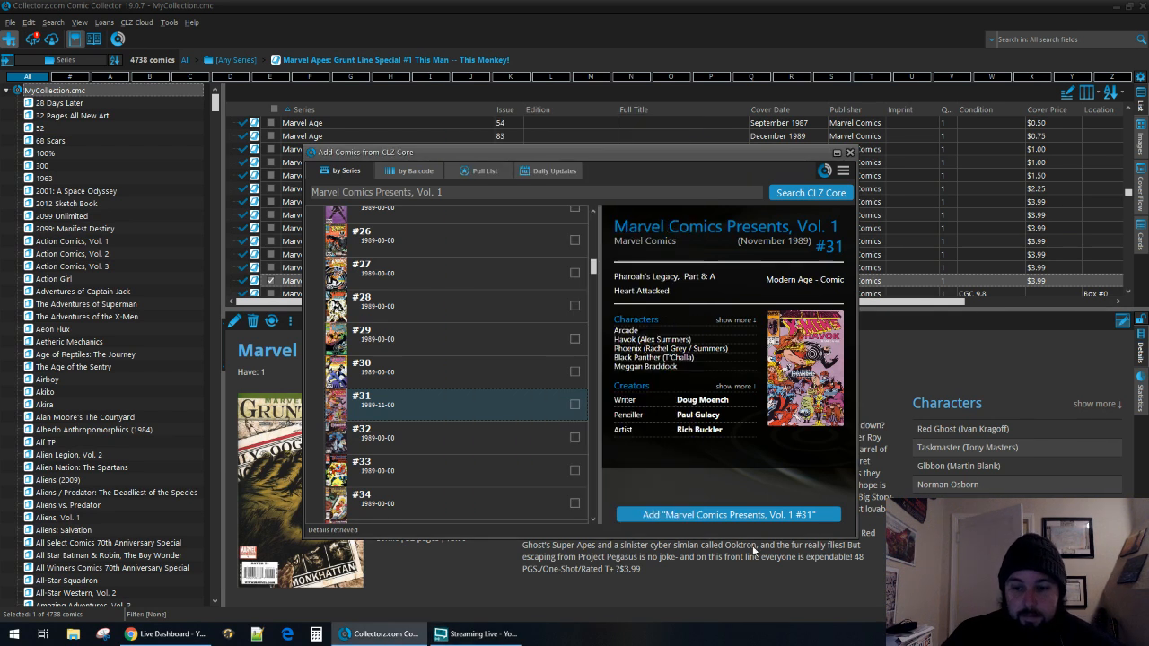
Add Marvel Comics Presents, Vol. 1 #31 to the collection and close the Add Comics dialog.
click(752, 519)
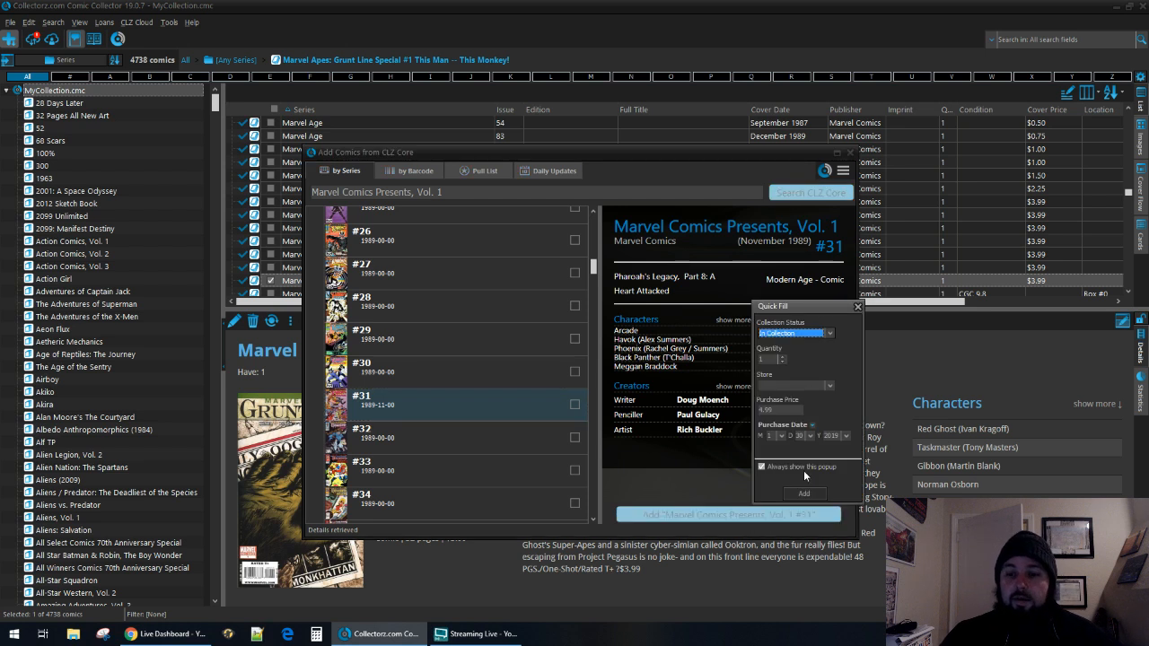
click(793, 411)
click(804, 494)
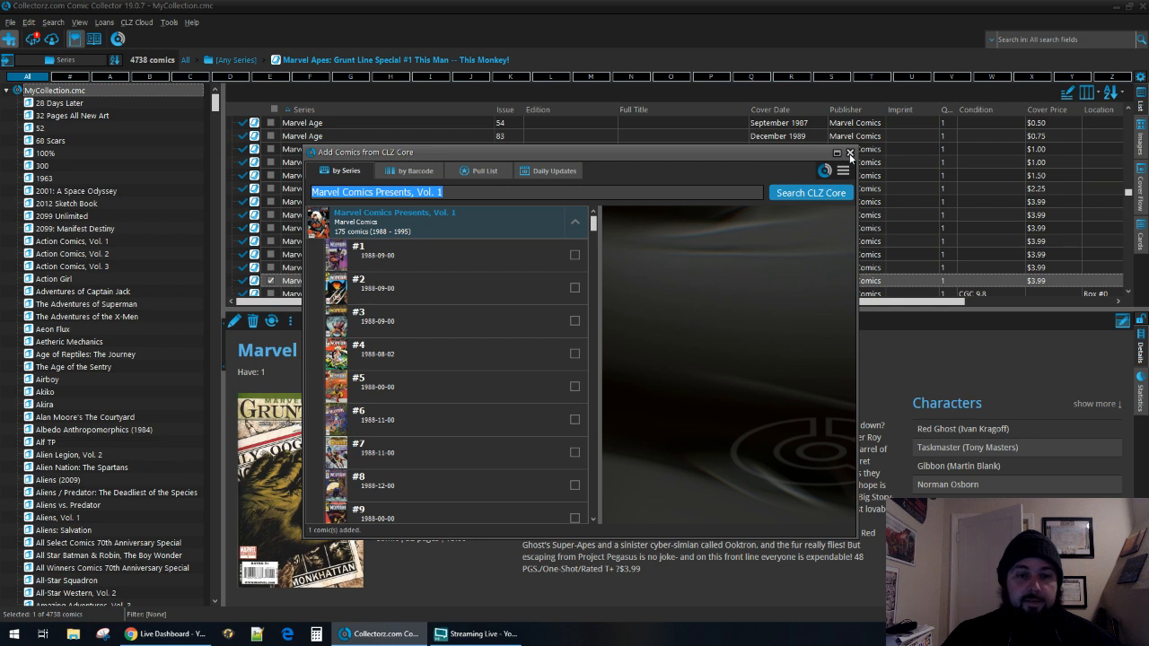
click(851, 153)
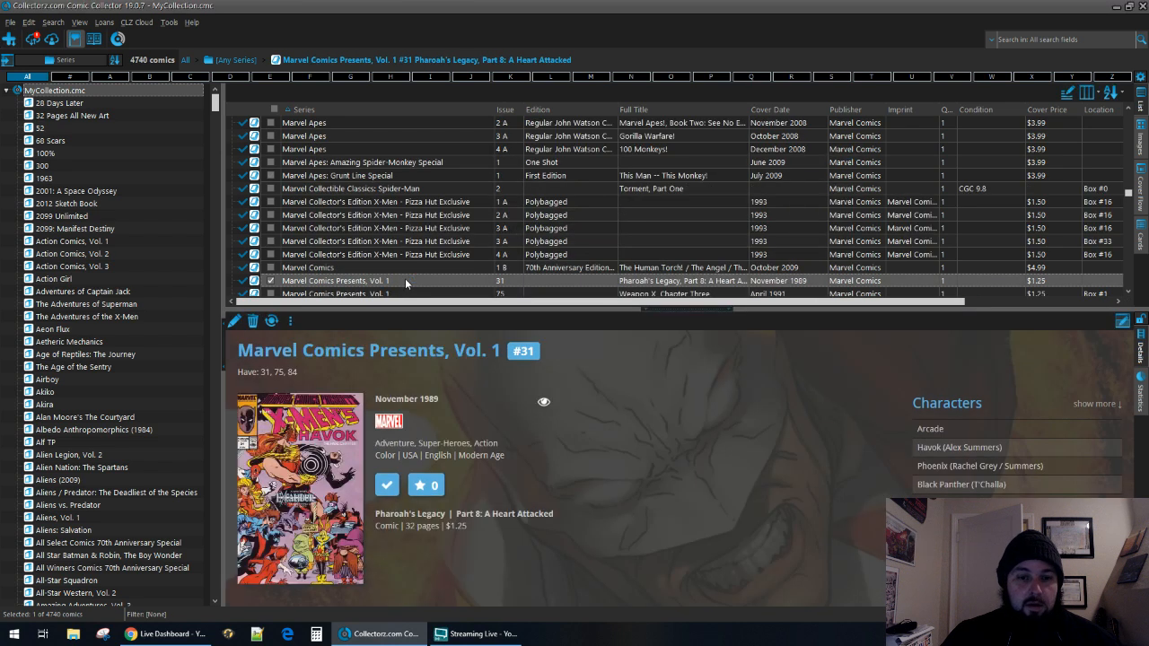
Duplicate the Marvel Comics Presents, Vol. 1 #31 entry, then delete the extra copy.
right_click(406, 280)
click(430, 319)
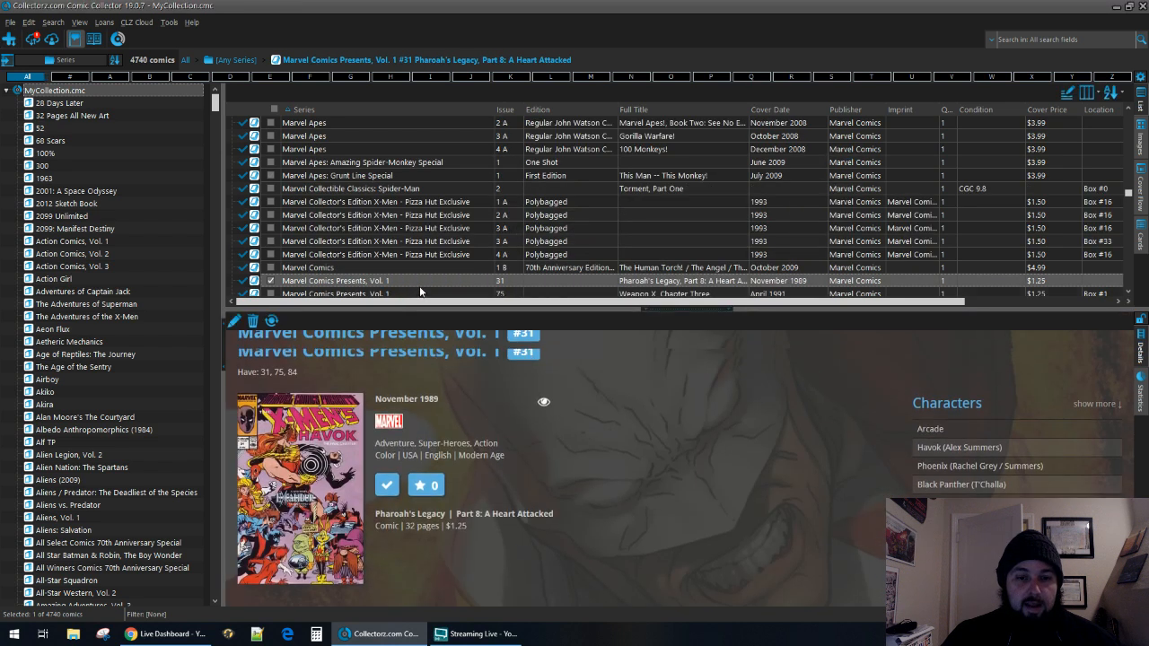
click(434, 264)
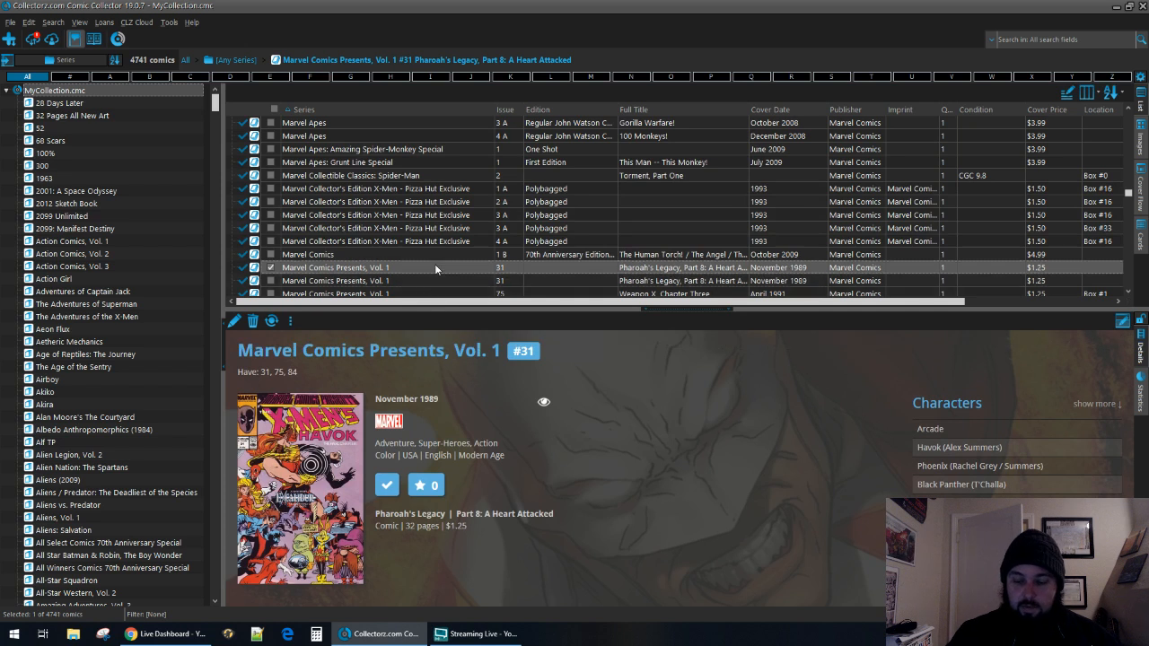
key(Delete)
key(Return)
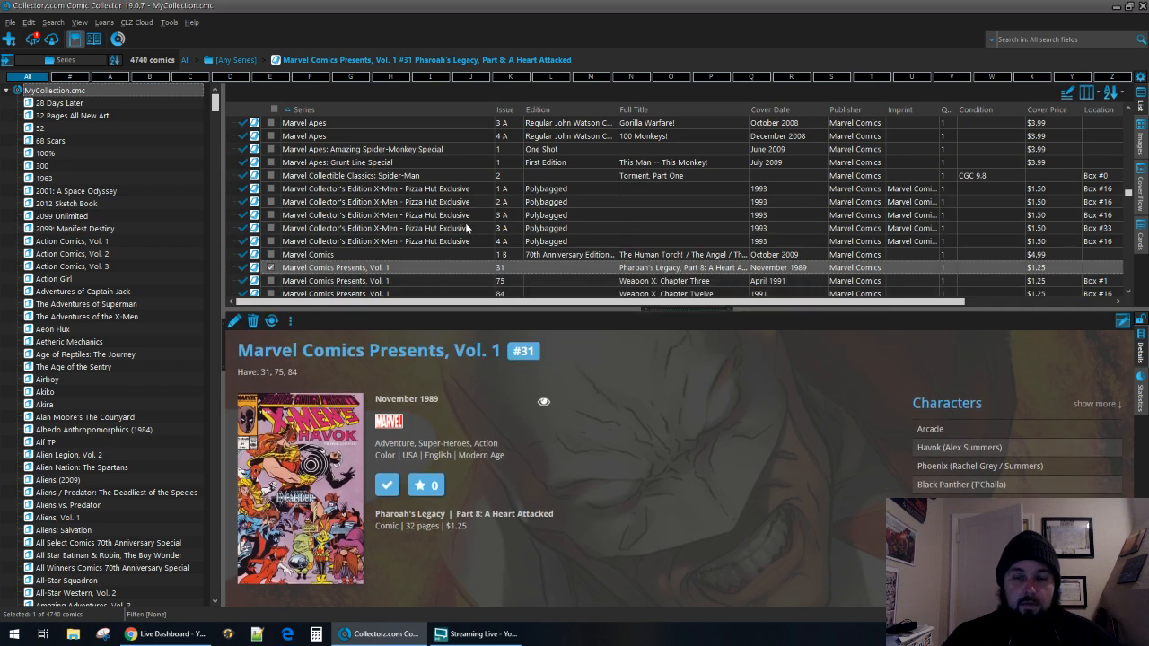
Sort the comic list by location and review the entries that have no storage location, ending at Marvel Comics Presents, Vol. 1 #31.
click(1100, 109)
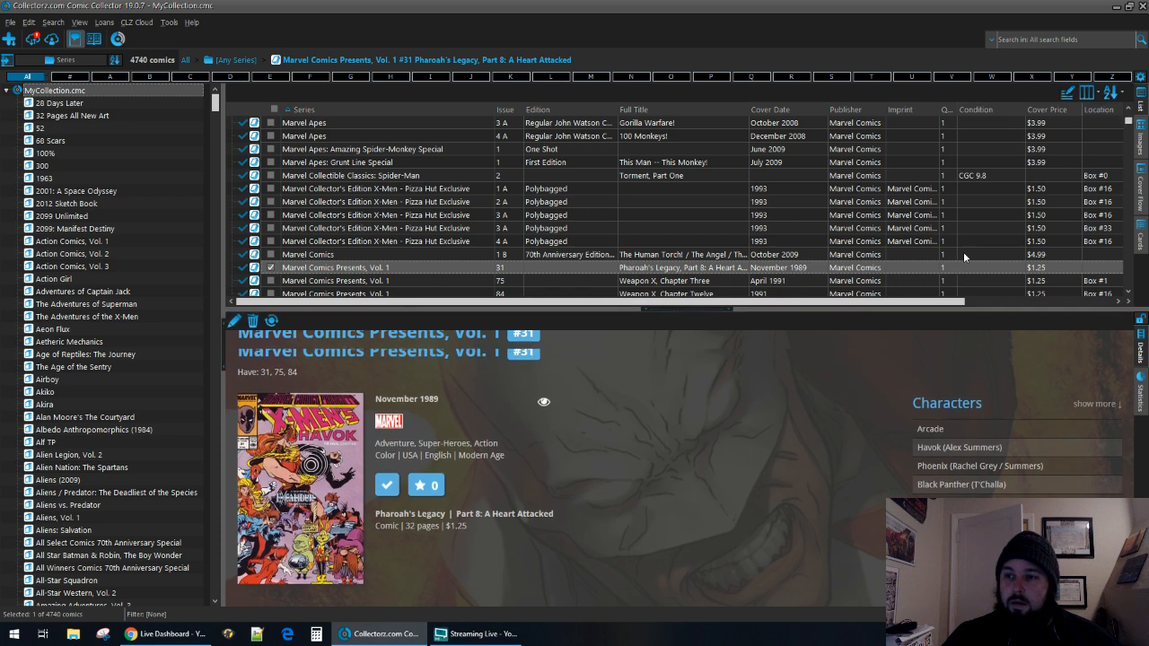
scroll(414, 220, up, 5)
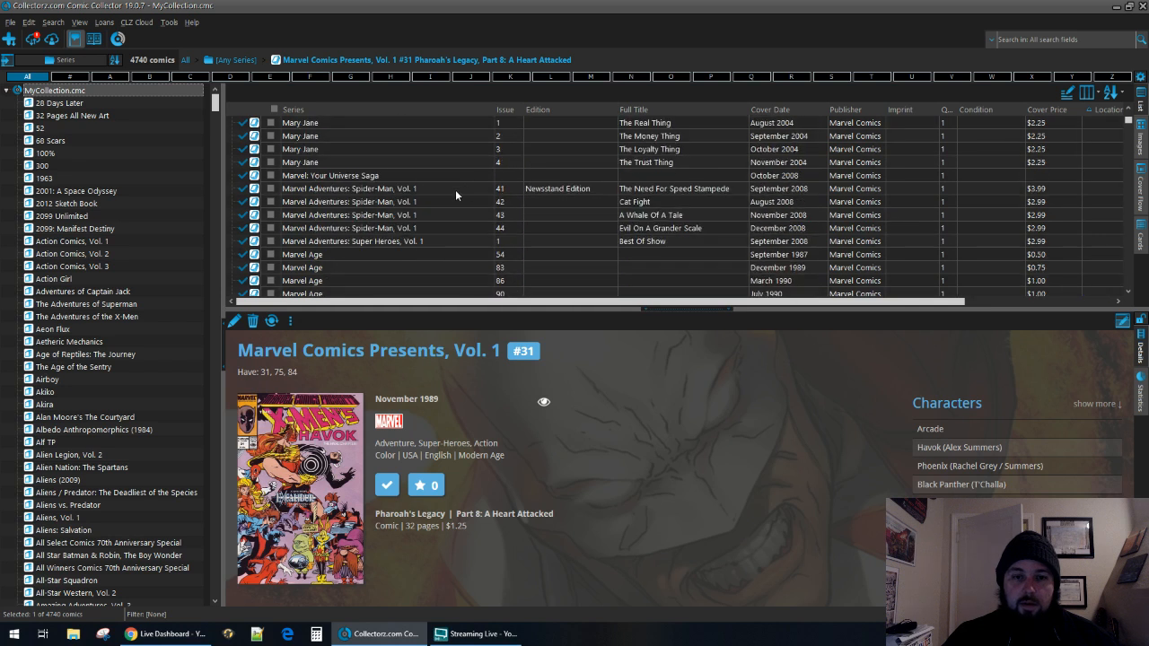
scroll(566, 199, up, 4)
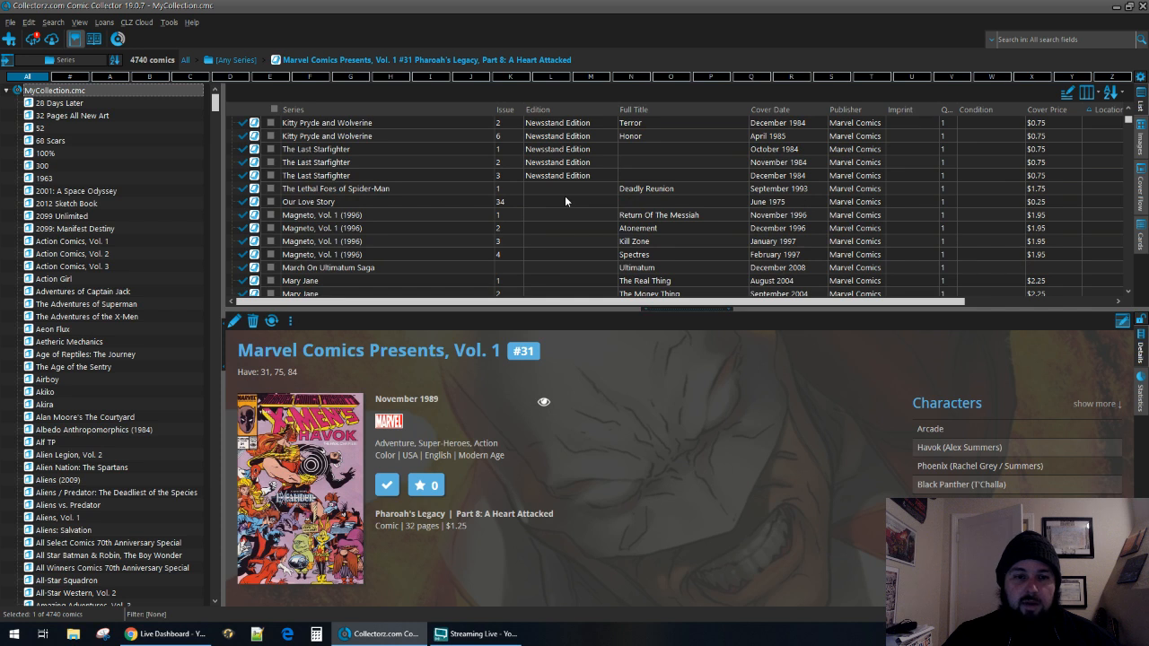
scroll(564, 198, down, 4)
scroll(565, 195, down, 3)
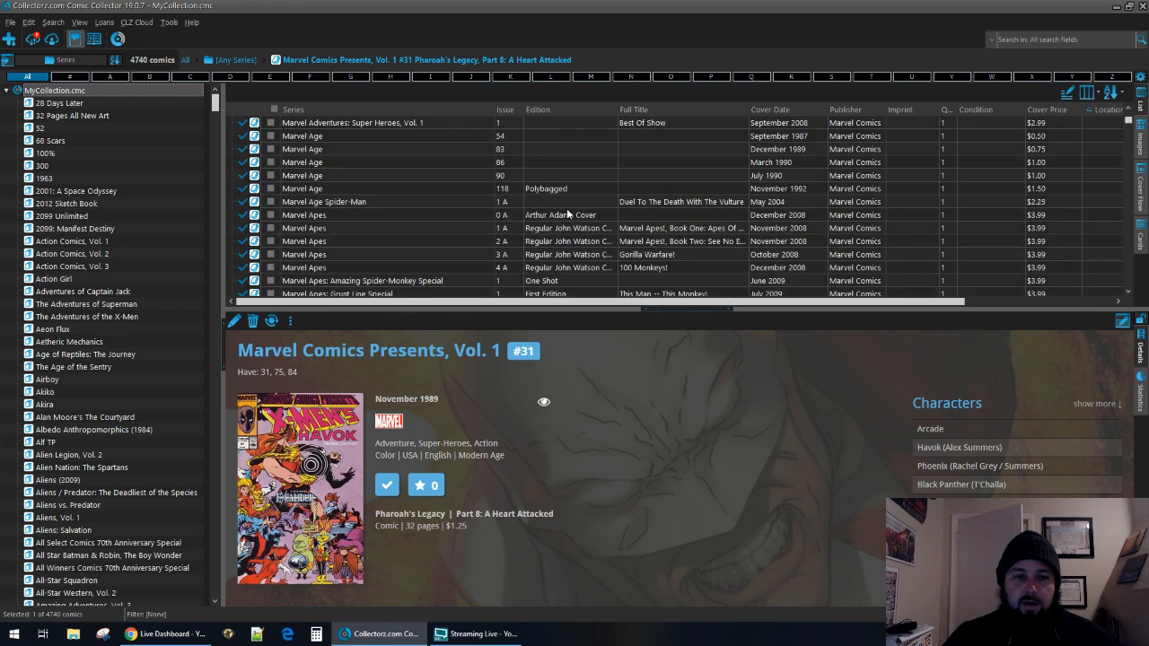
scroll(561, 203, down, 3)
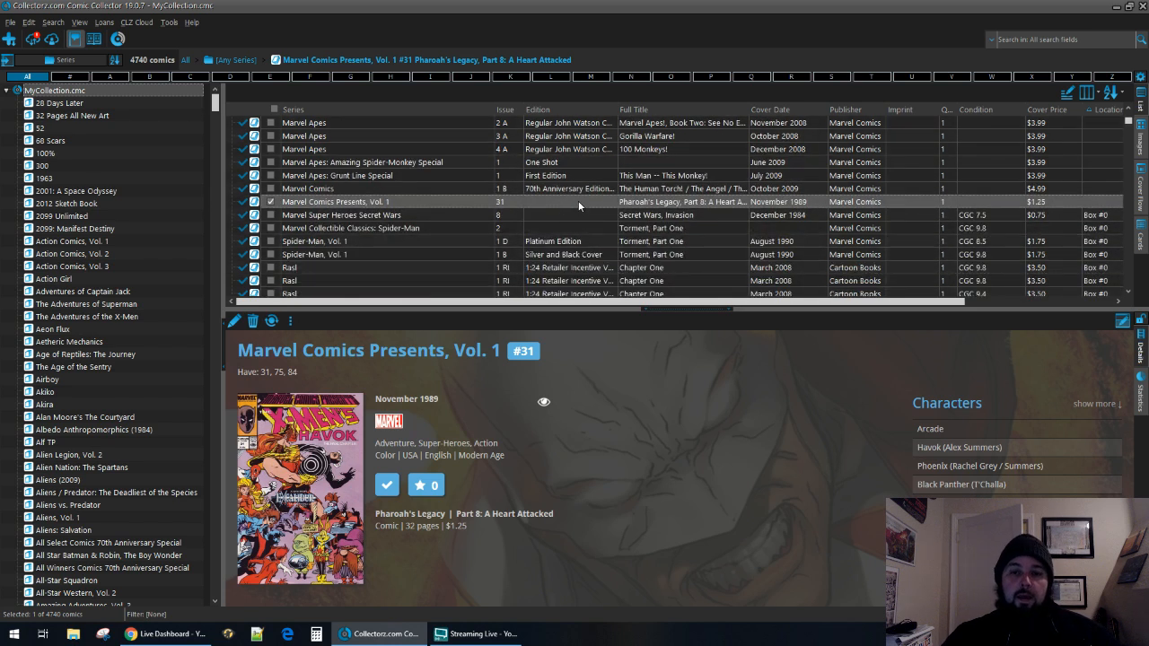
double_click(578, 202)
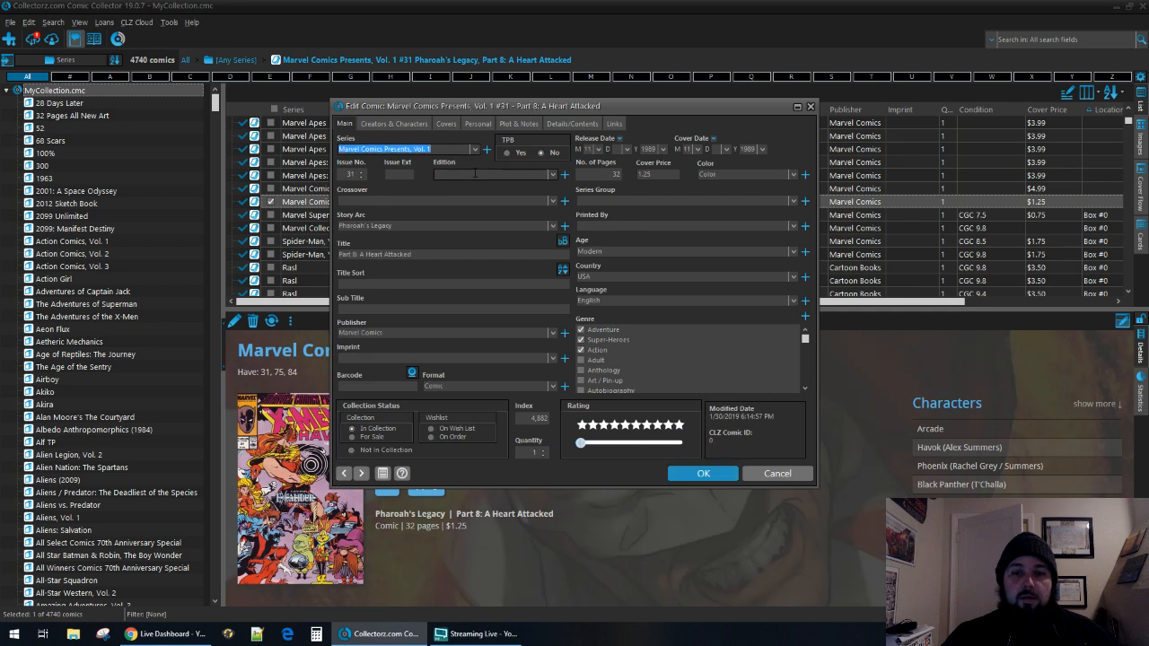
click(462, 175)
text(NEwsstand)
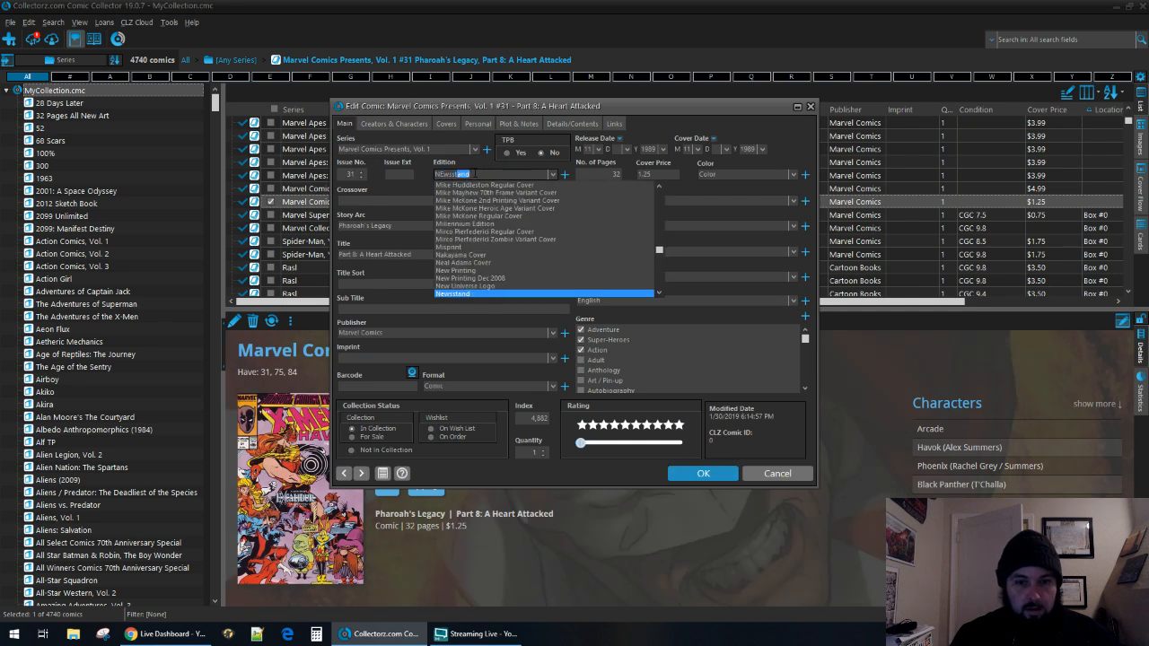
key(Down)
click(503, 292)
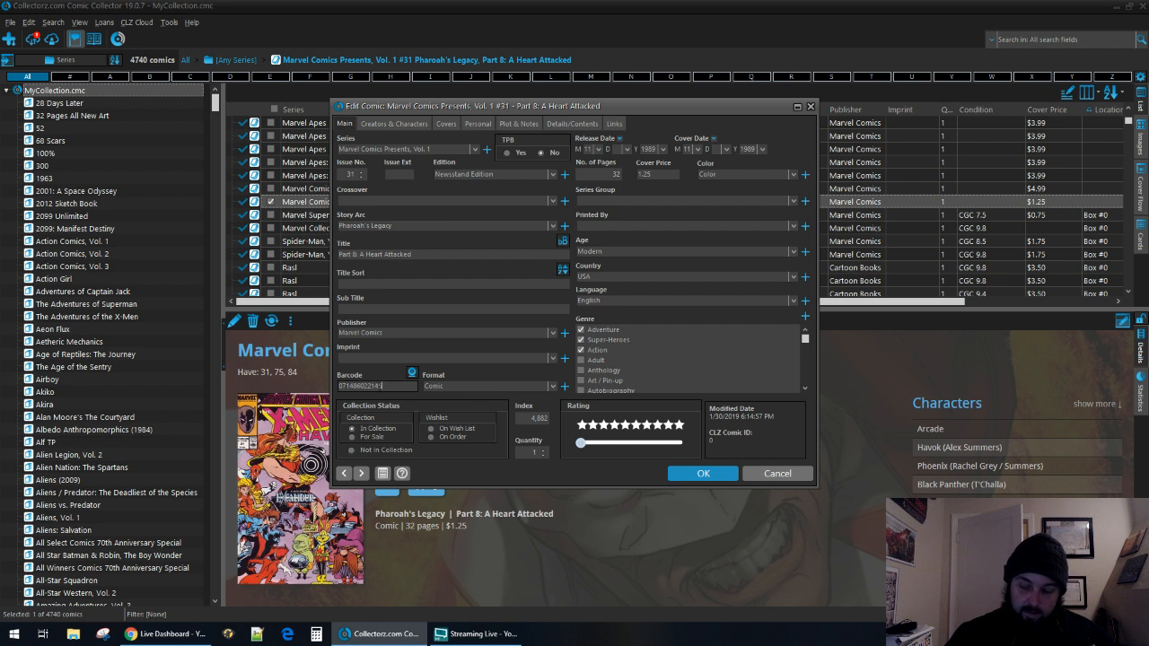
Search online for a front cover of Marvel Comics Presents, Vol. 1 #31 and preview the 420 x 639 result.
click(448, 125)
click(401, 179)
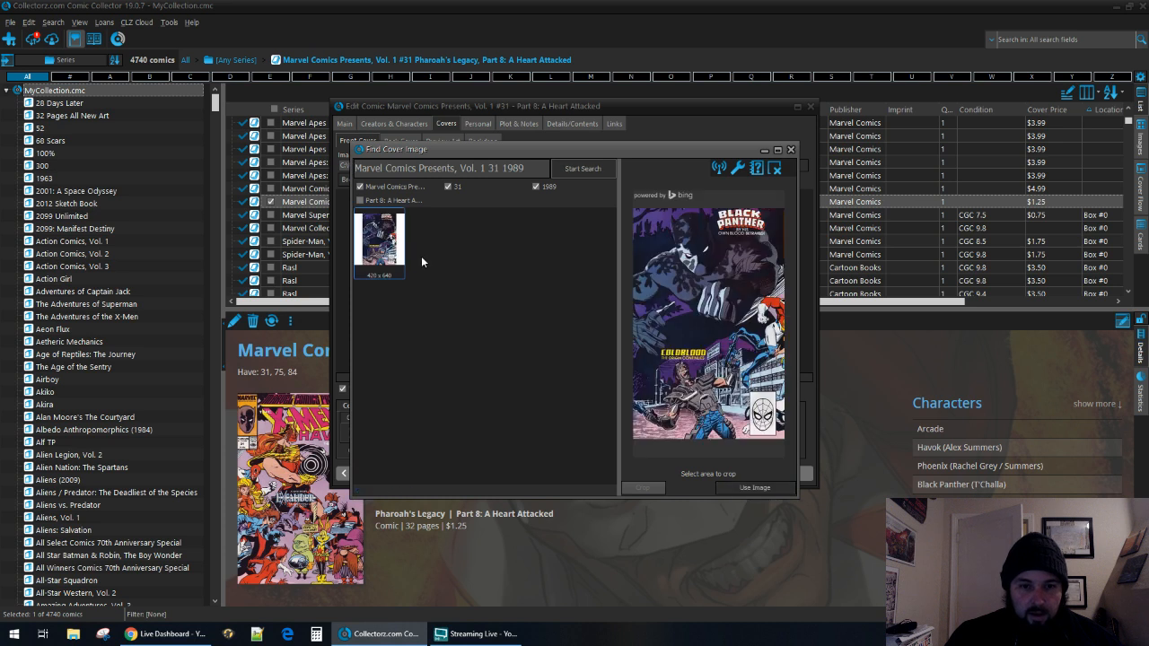
click(468, 226)
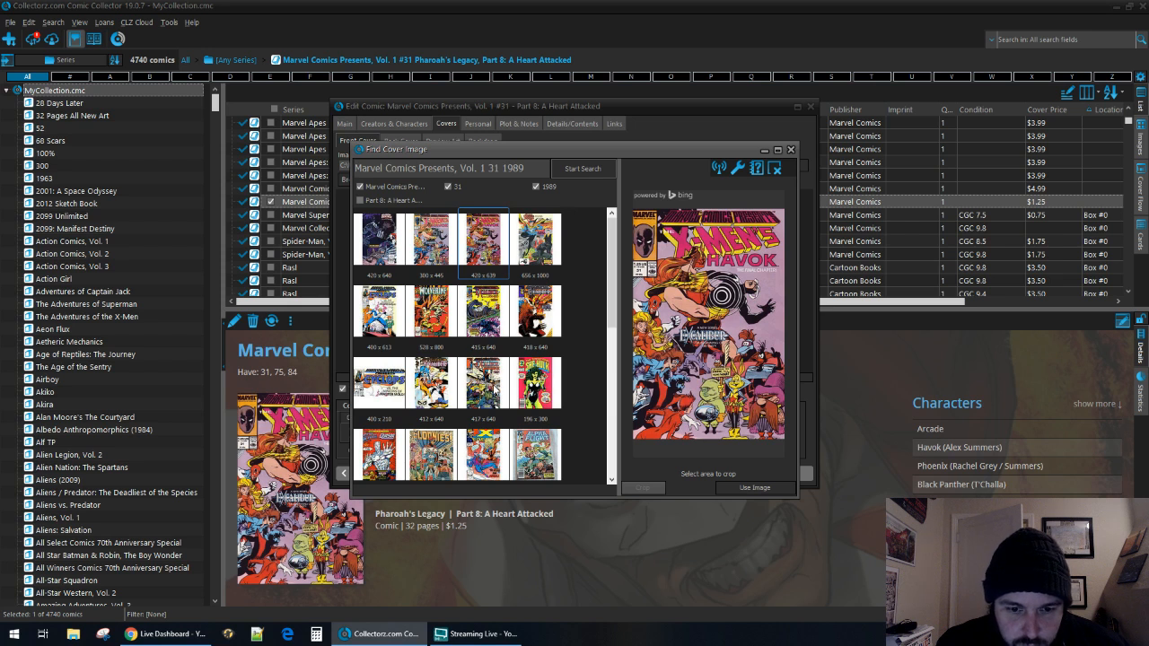
scroll(477, 420, down, 1)
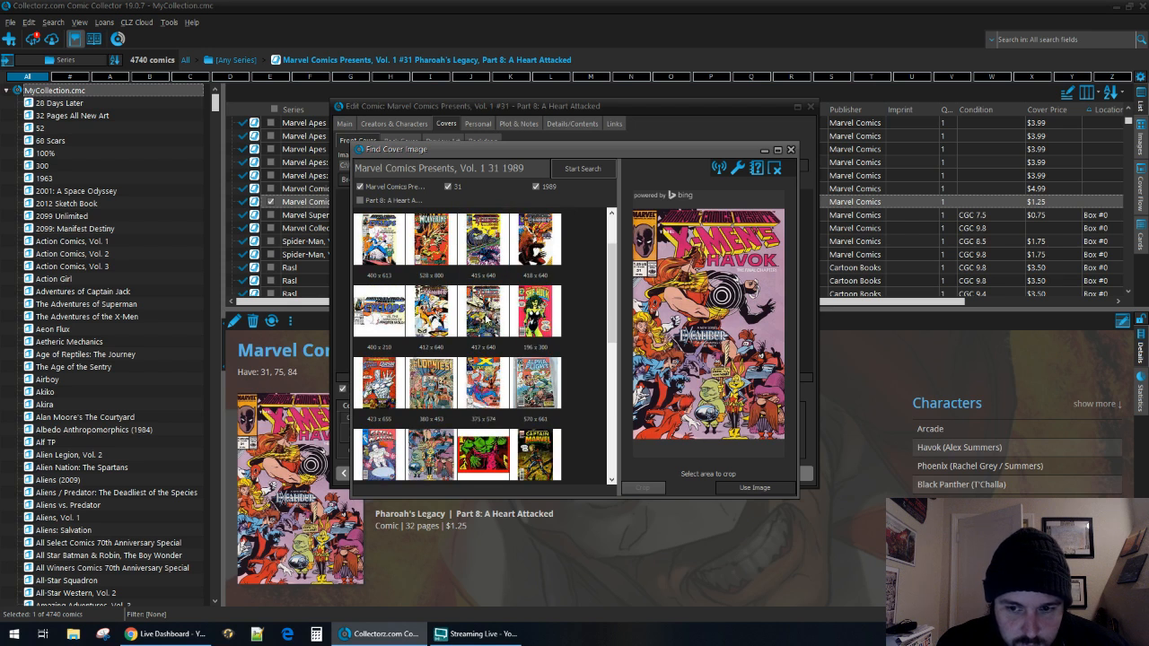
scroll(486, 392, down, 3)
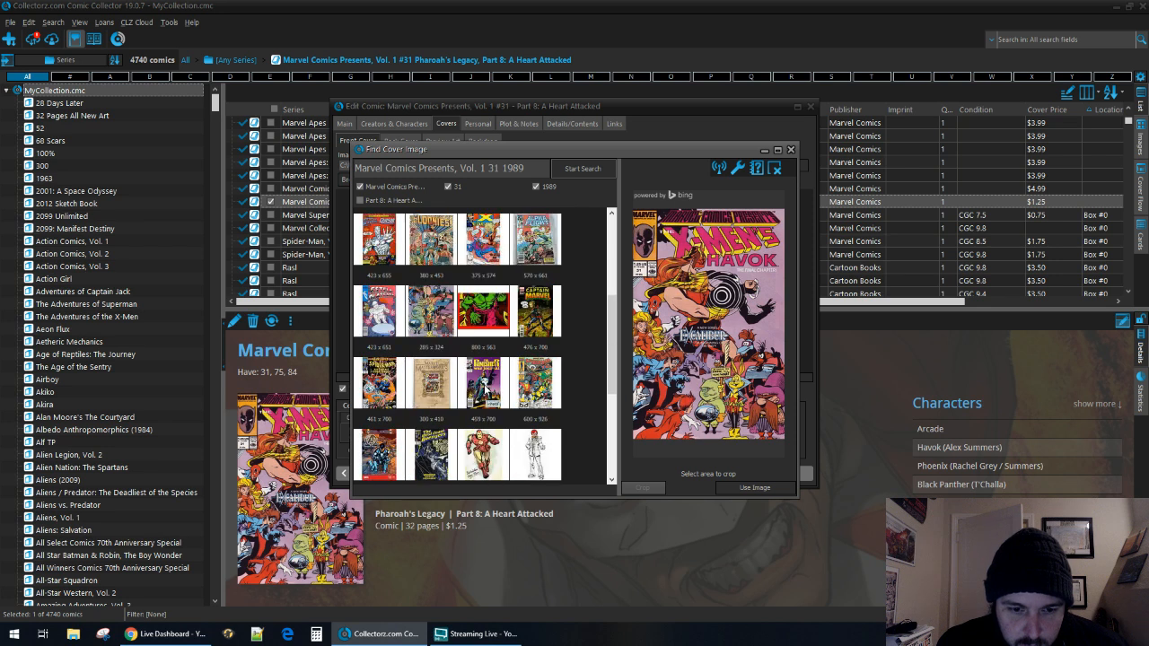
scroll(495, 419, down, 1)
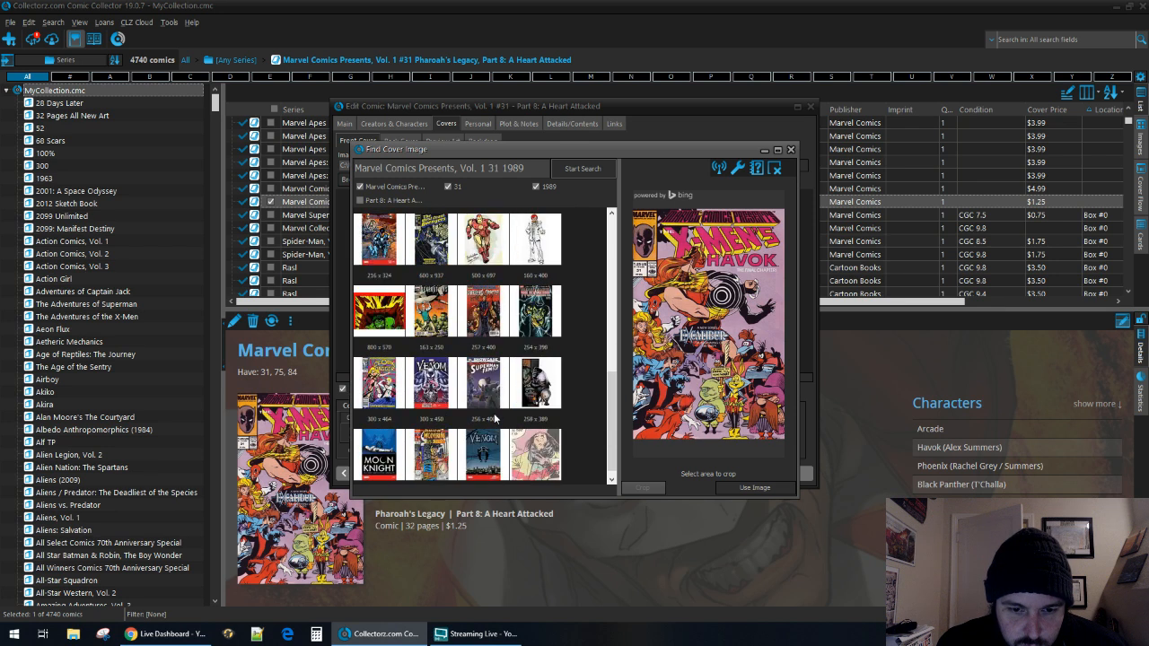
scroll(495, 419, up, 5)
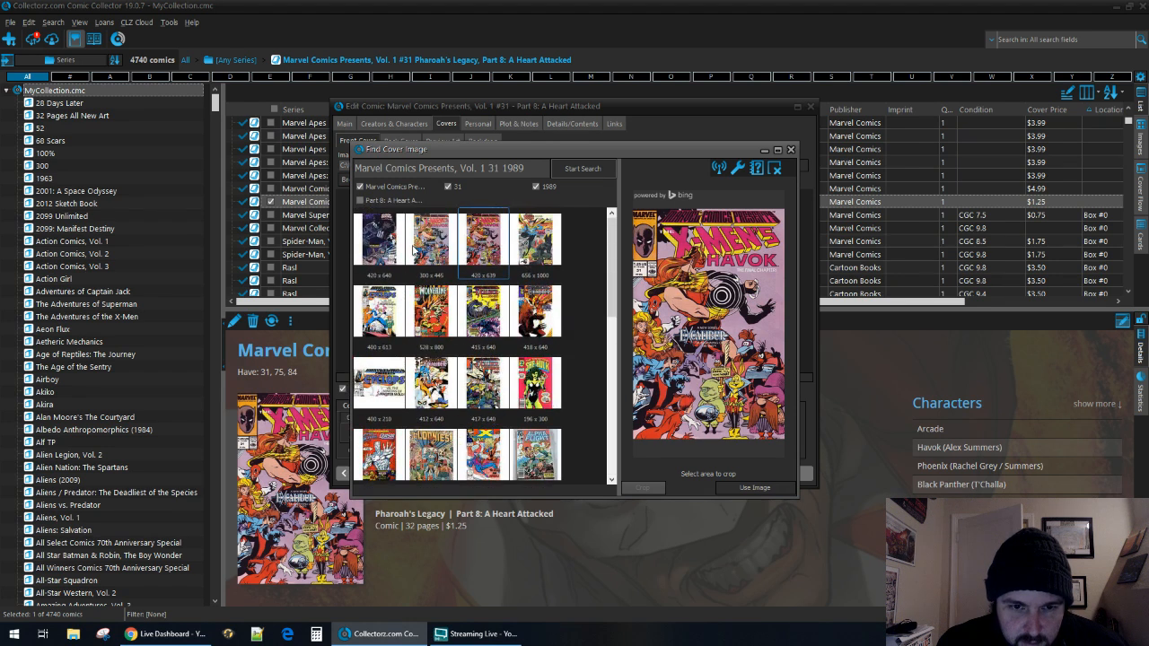
click(483, 239)
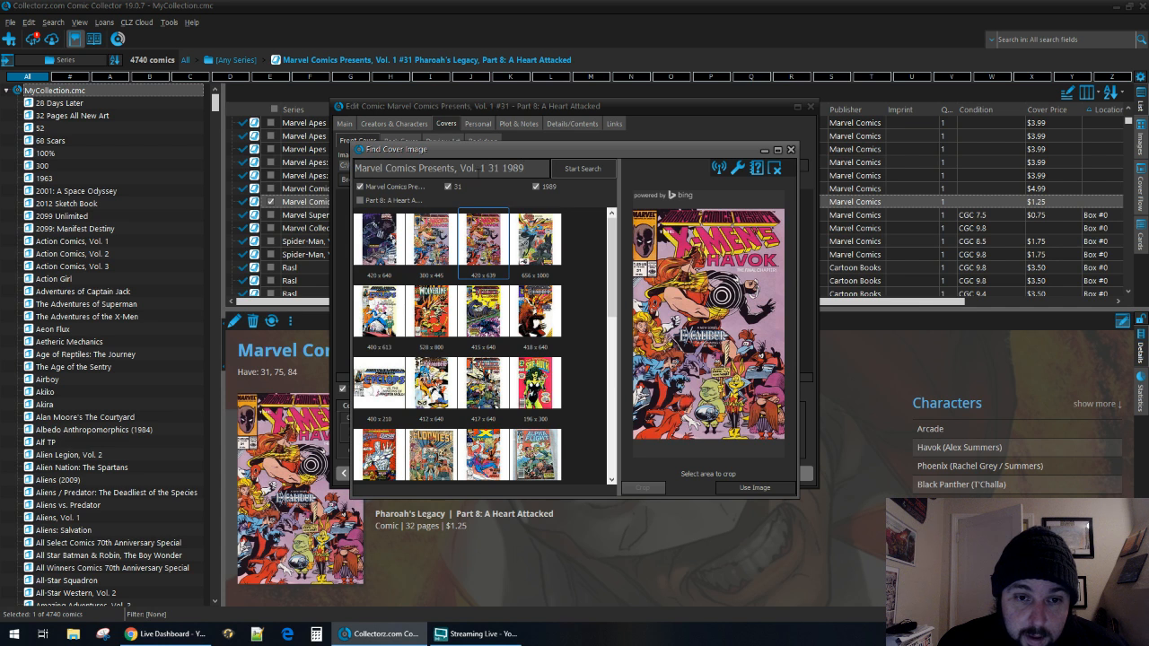
Search for front covers with "Marvel Comics Presents 31 1989", preview the 633 x 537 result, and close the cover finder.
drag(490, 167, 447, 168)
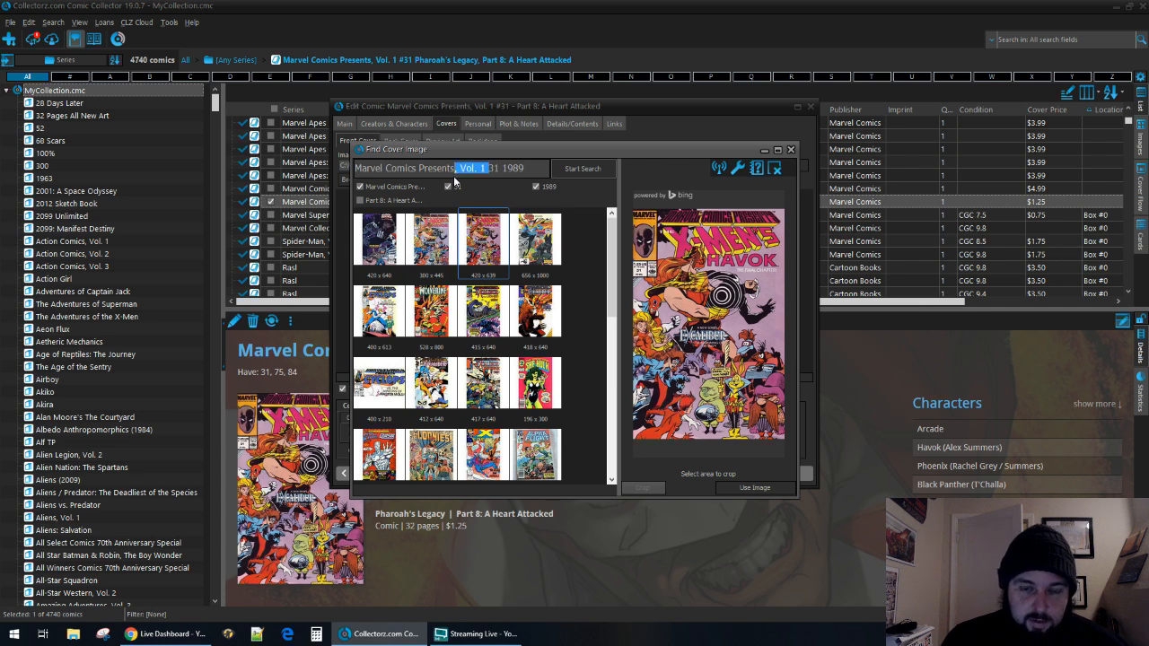
key(BackSpace)
key(Return)
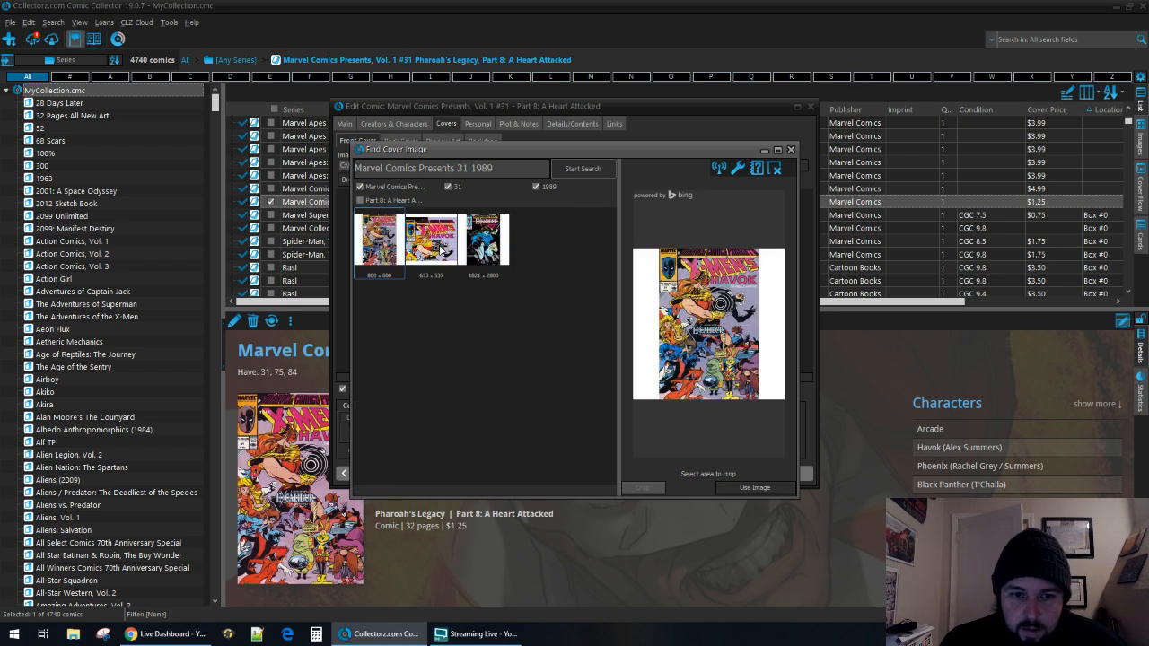
click(443, 254)
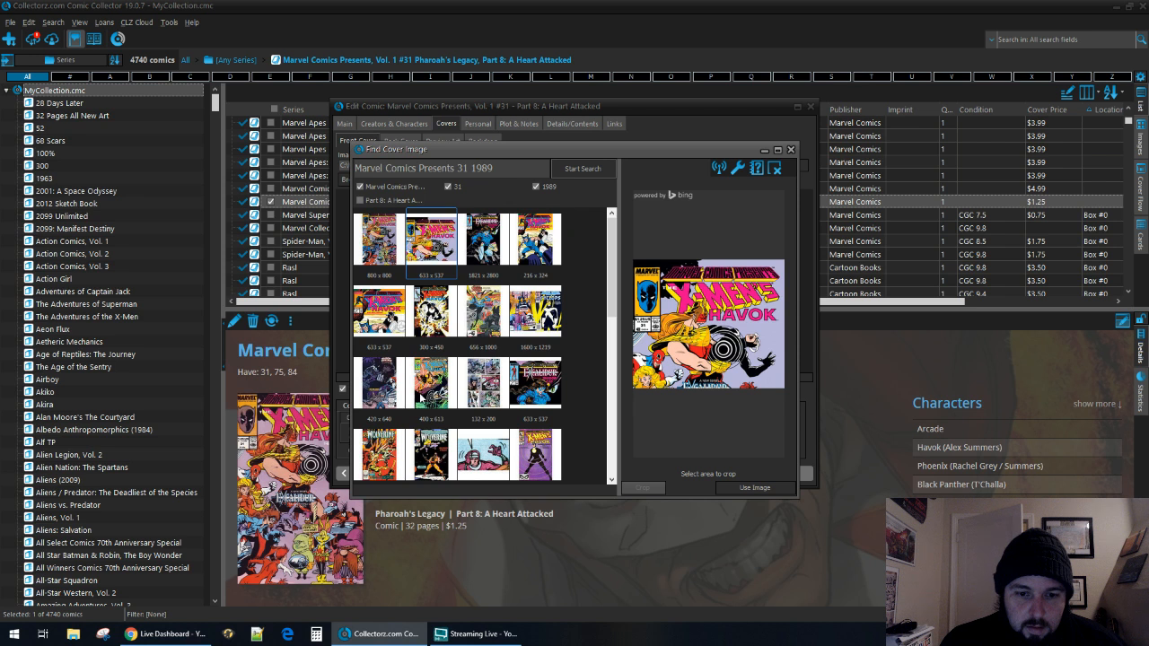
scroll(392, 438, down, 3)
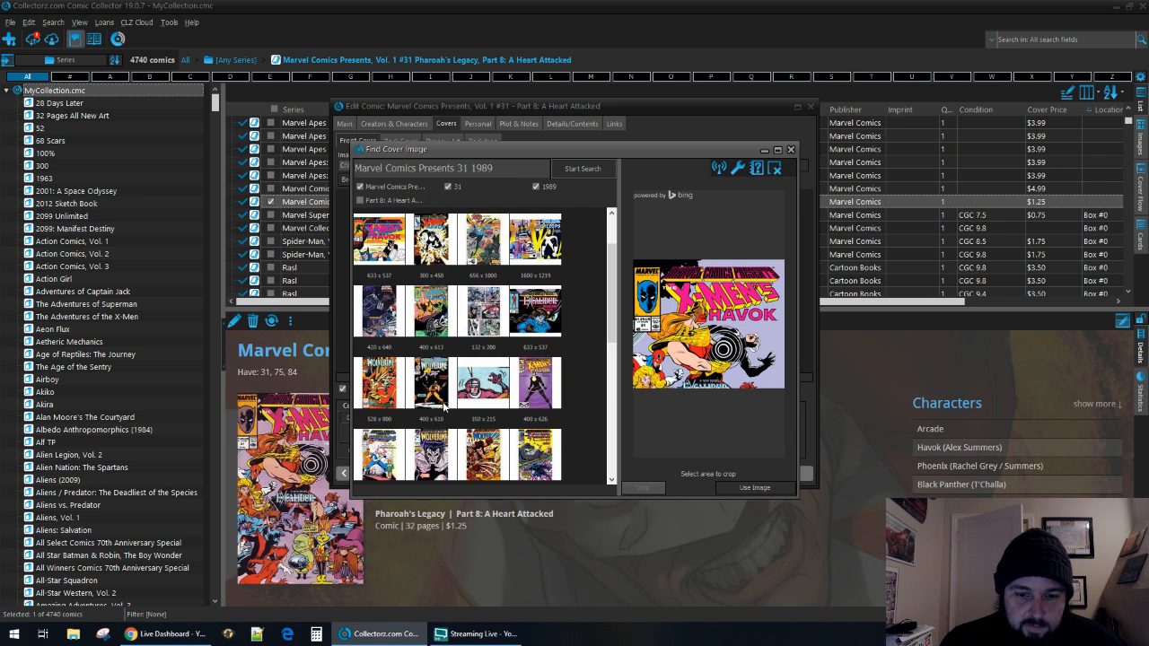
scroll(485, 422, down, 3)
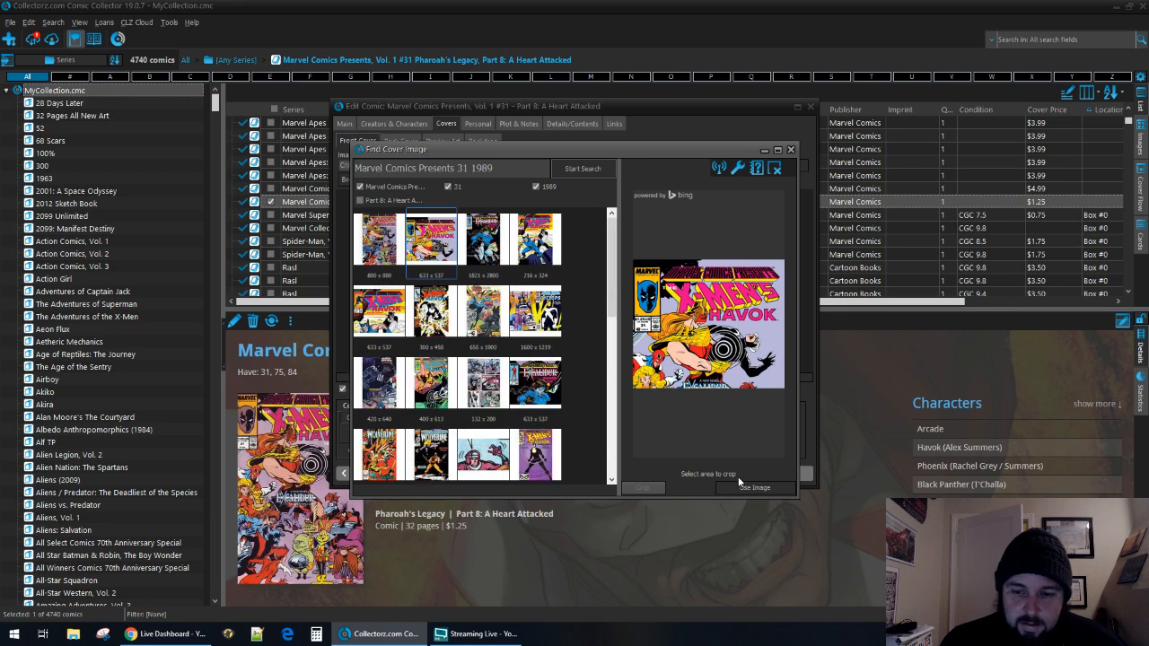
click(790, 150)
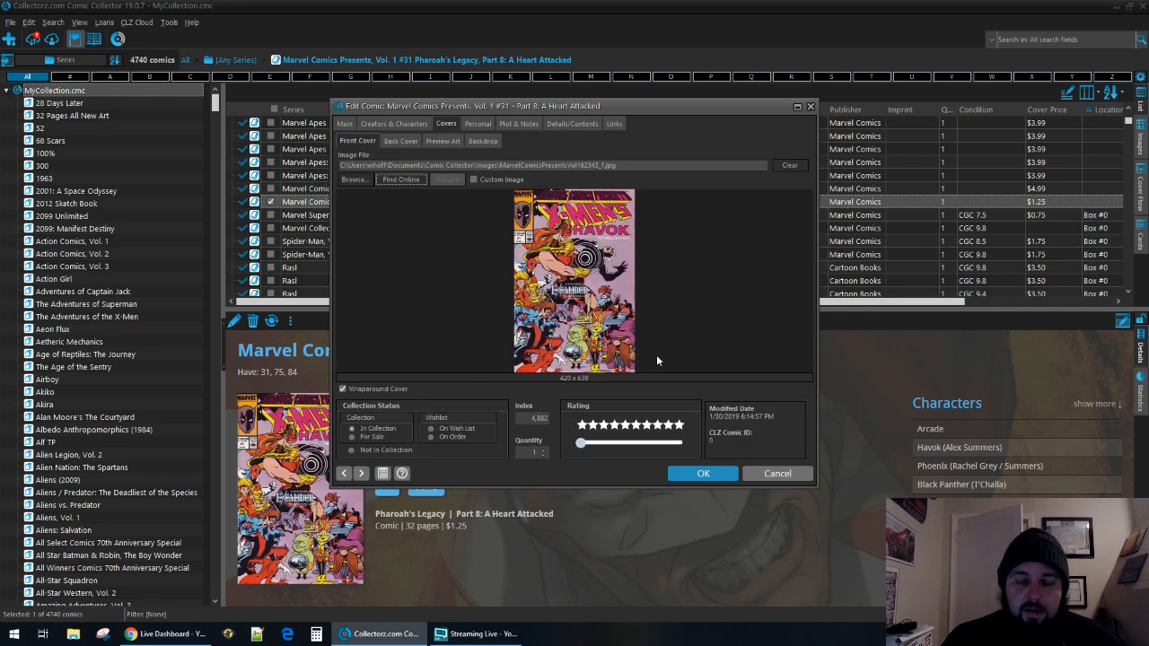
Save the edits to Marvel Comics Presents, Vol. 1 #31 and submit the comic to CLZ Core.
click(710, 473)
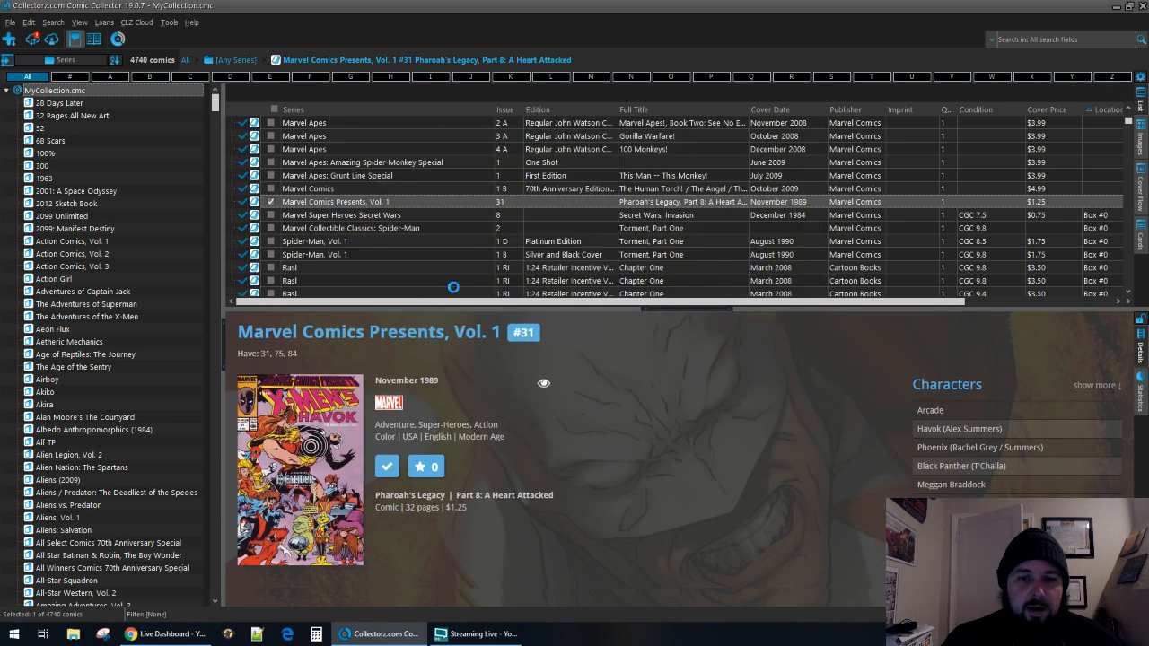
right_click(438, 200)
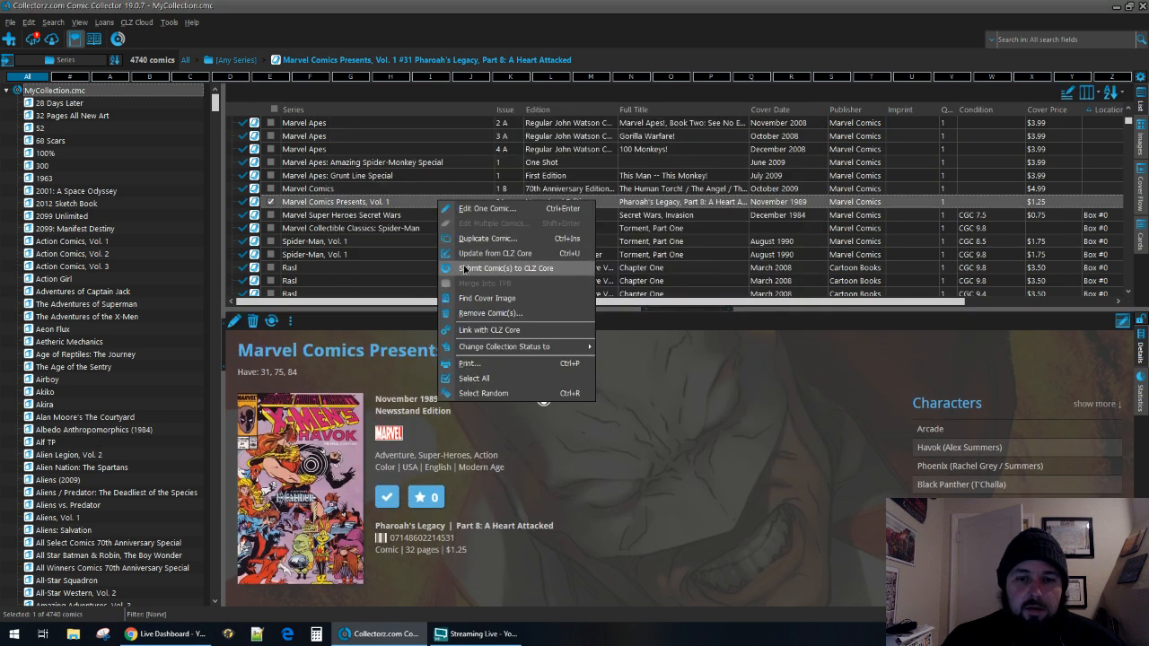
click(466, 268)
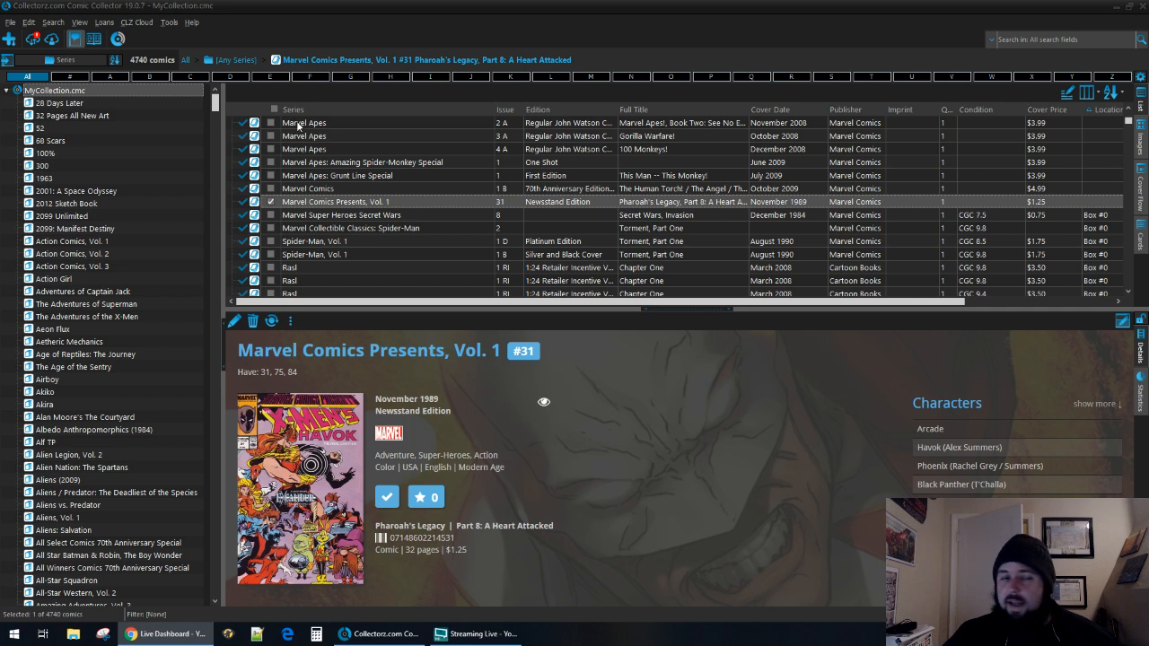
Synchronize the local changes with CLZ Cloud, open the online collection in the browser, and close the sync window.
click(34, 37)
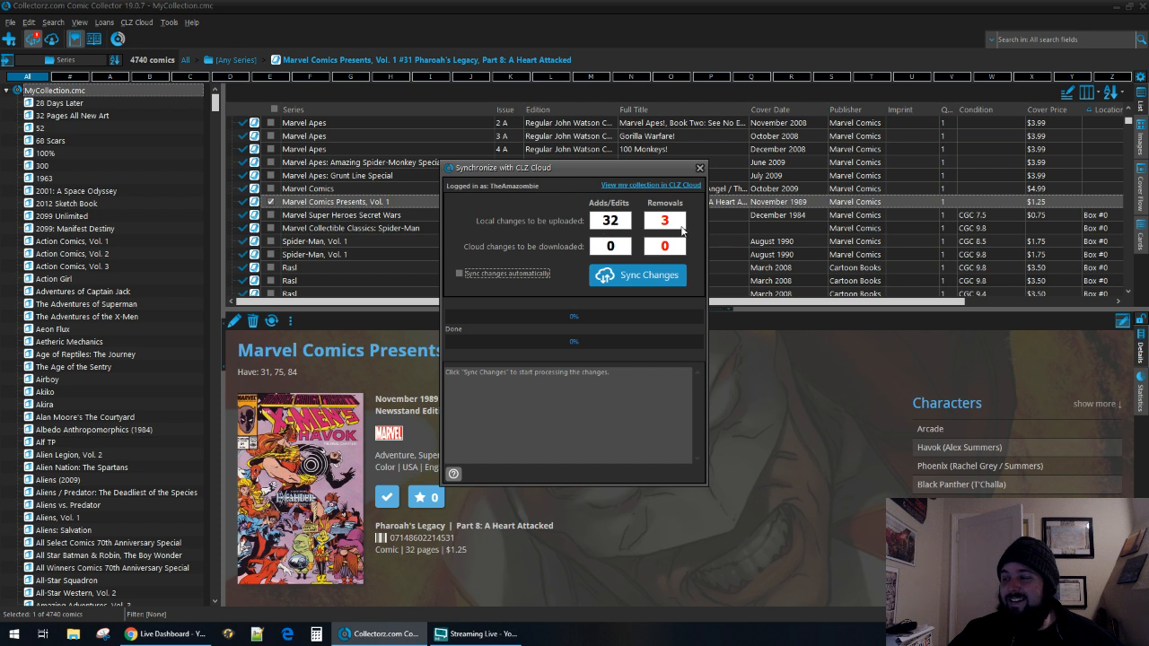
click(630, 279)
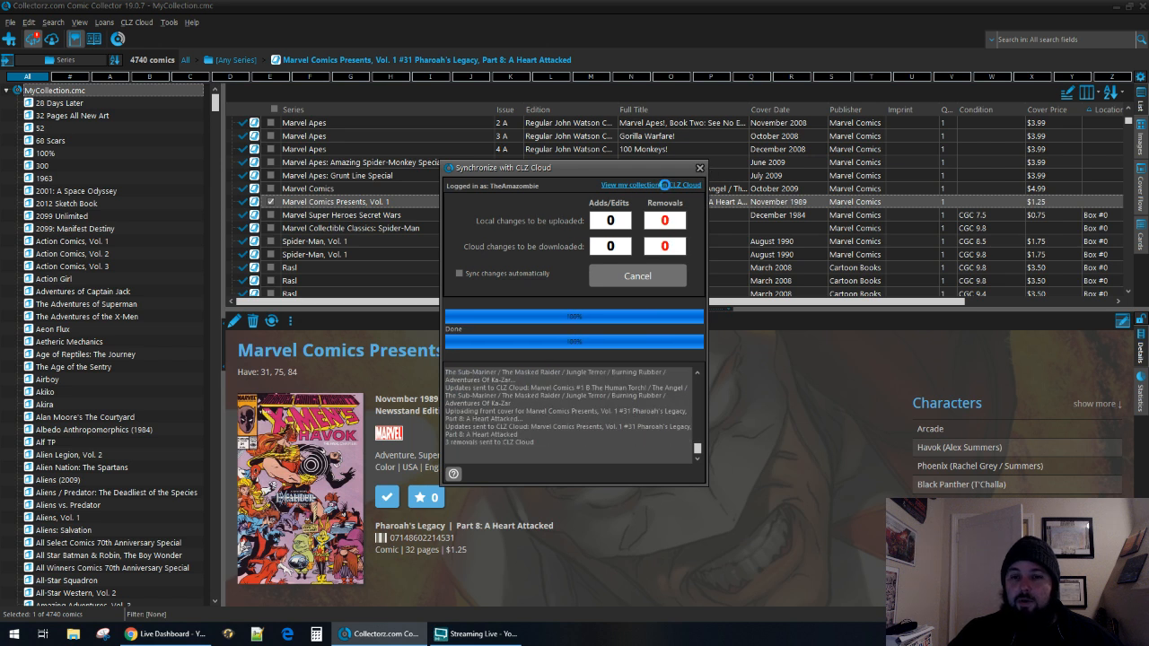
click(582, 342)
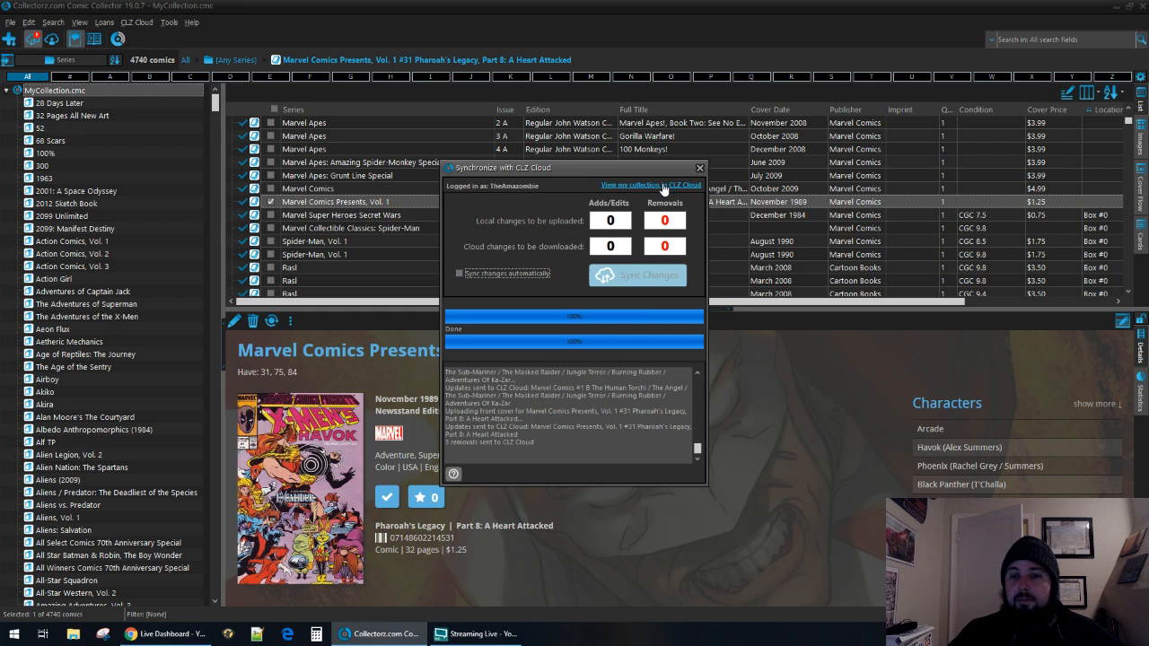
click(663, 186)
click(700, 168)
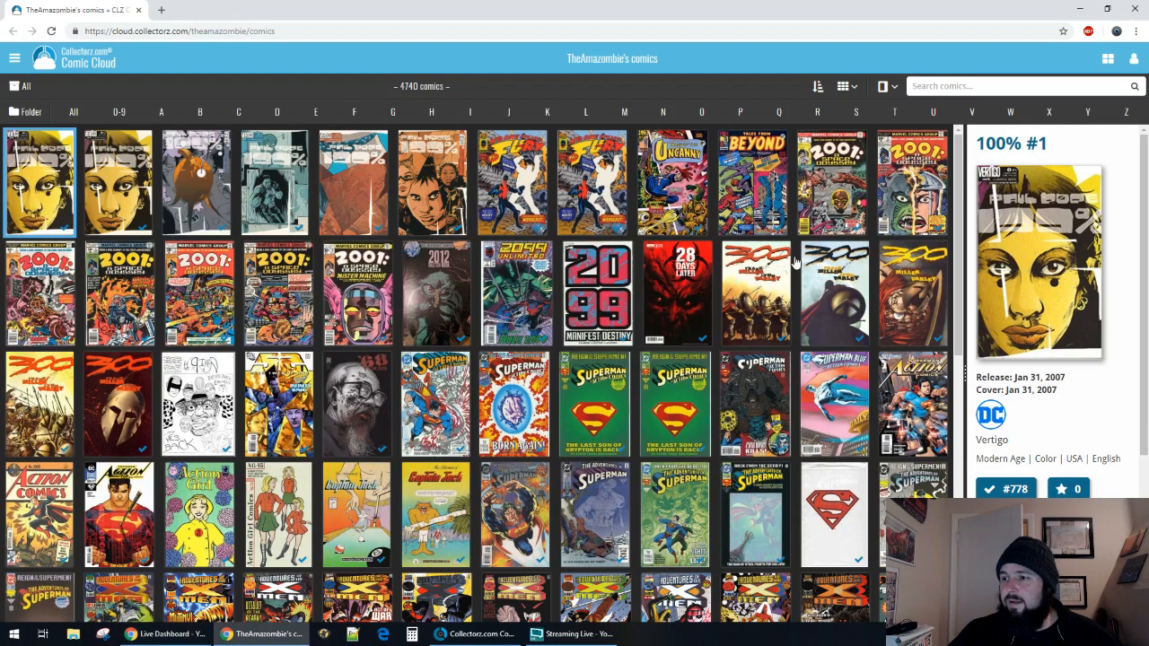
Browse the online cover collection and compare the details of the two 100% #1 entries.
scroll(552, 199, down, 15)
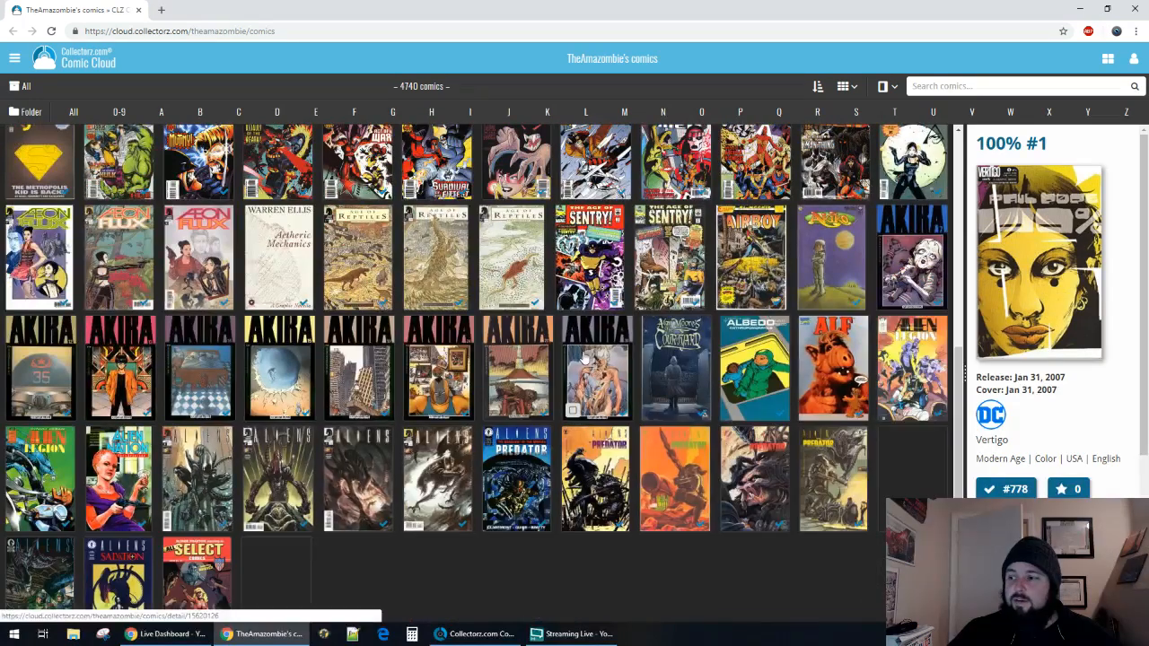
scroll(579, 359, down, 10)
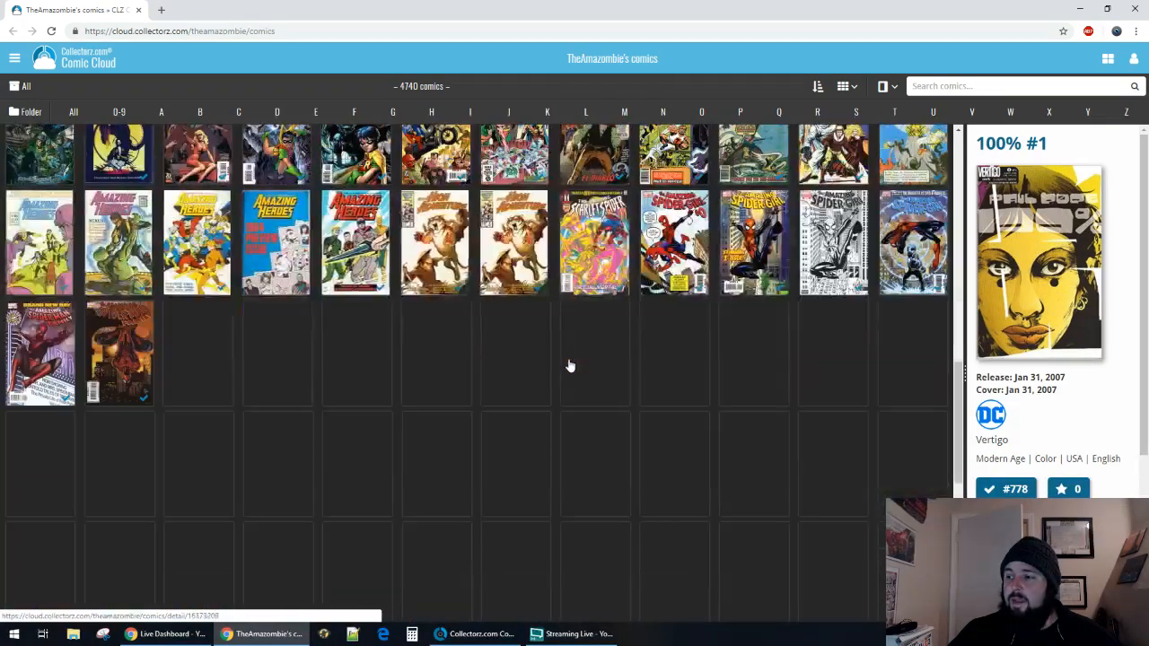
scroll(569, 365, down, 5)
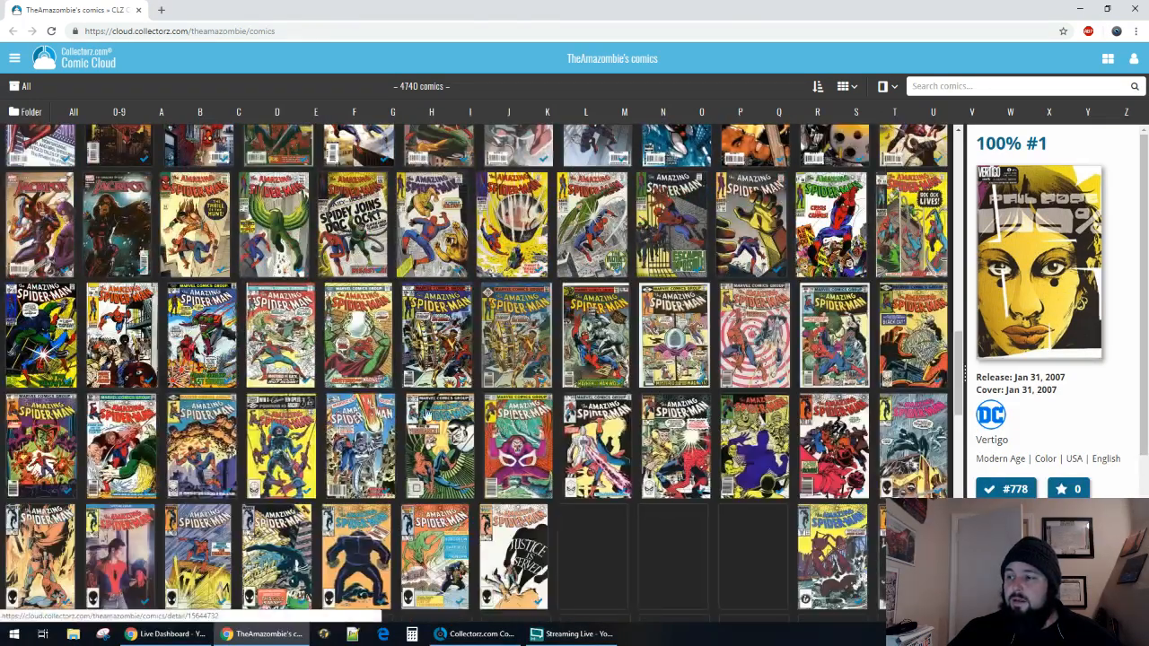
scroll(432, 388, up, 20)
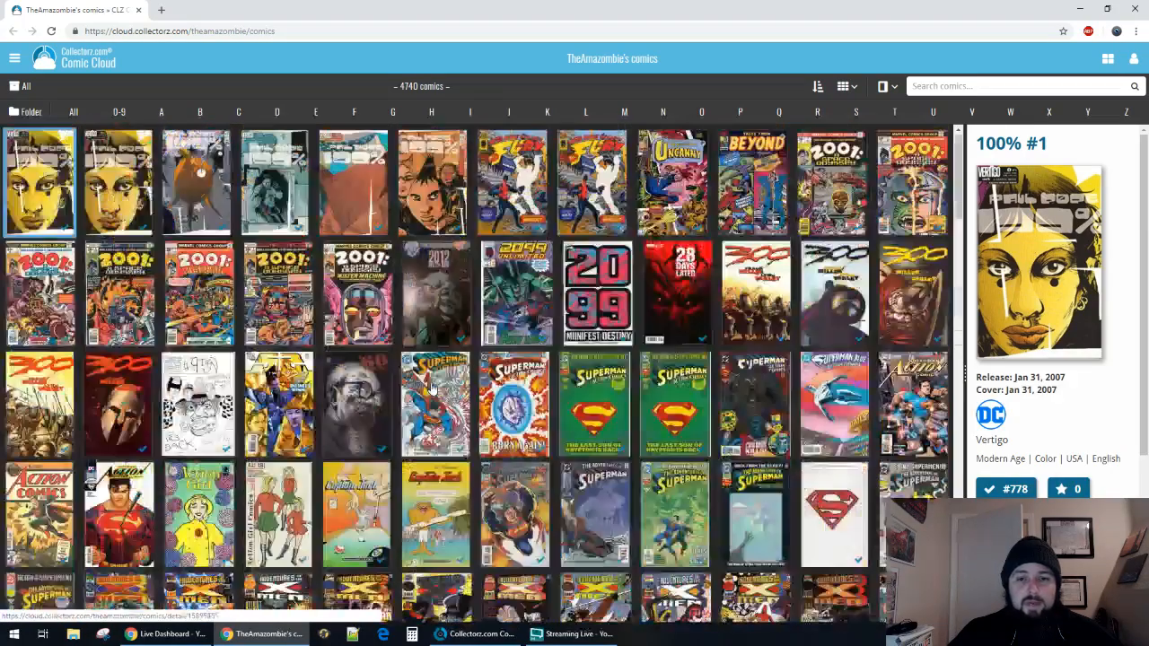
click(107, 193)
click(117, 183)
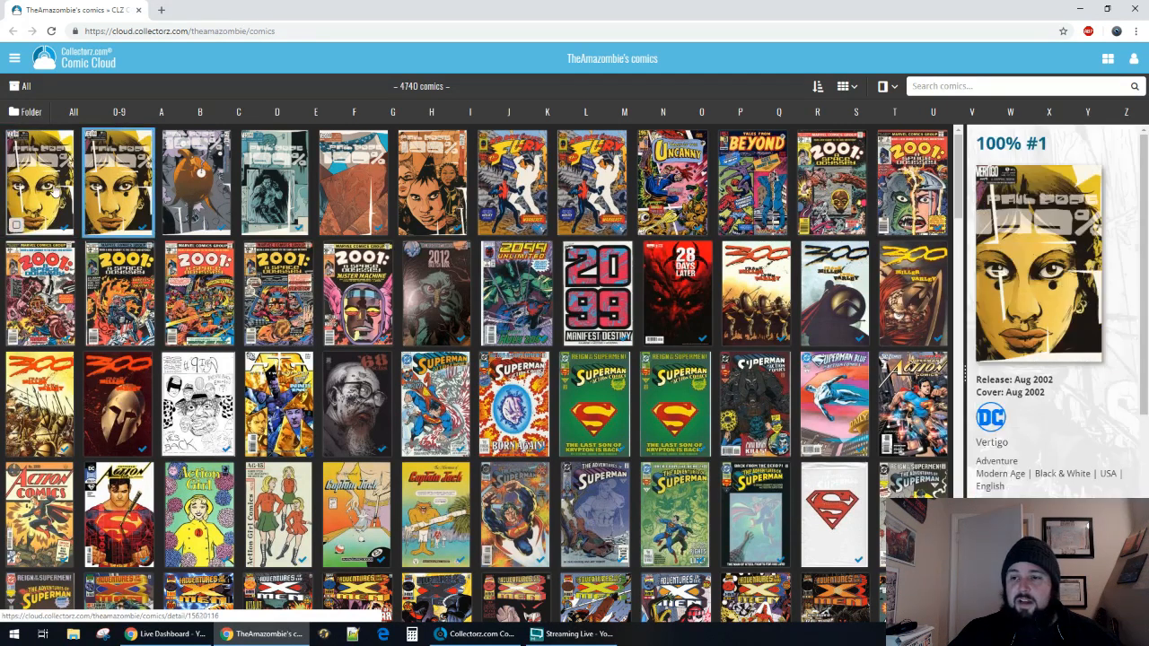
click(56, 191)
click(105, 173)
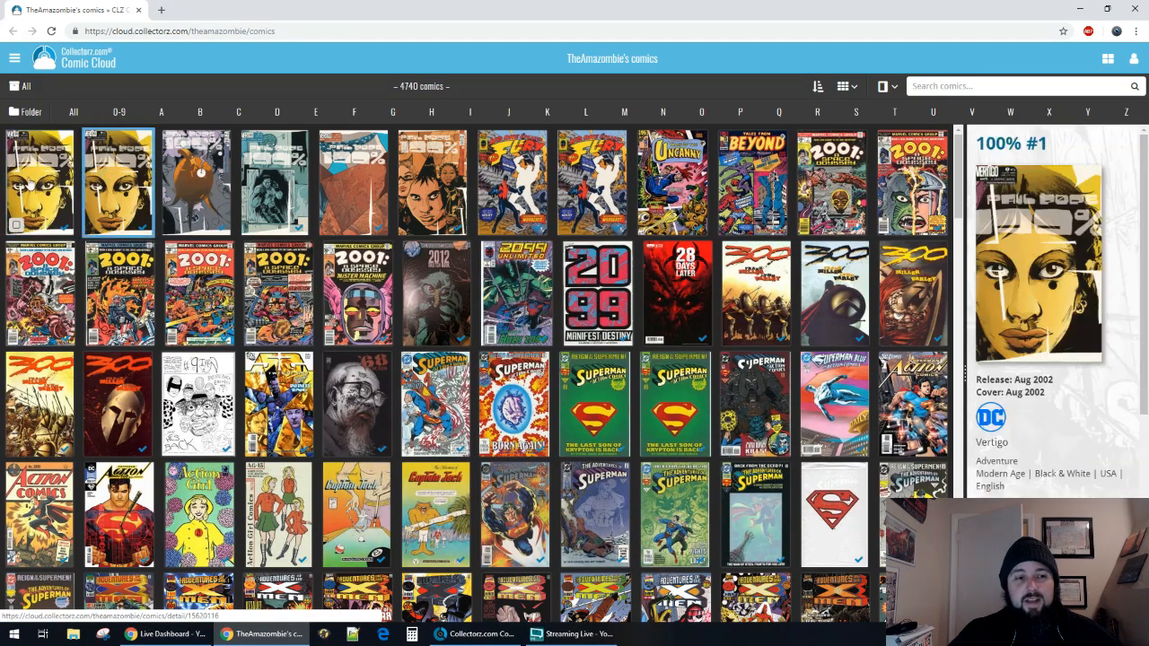
click(72, 191)
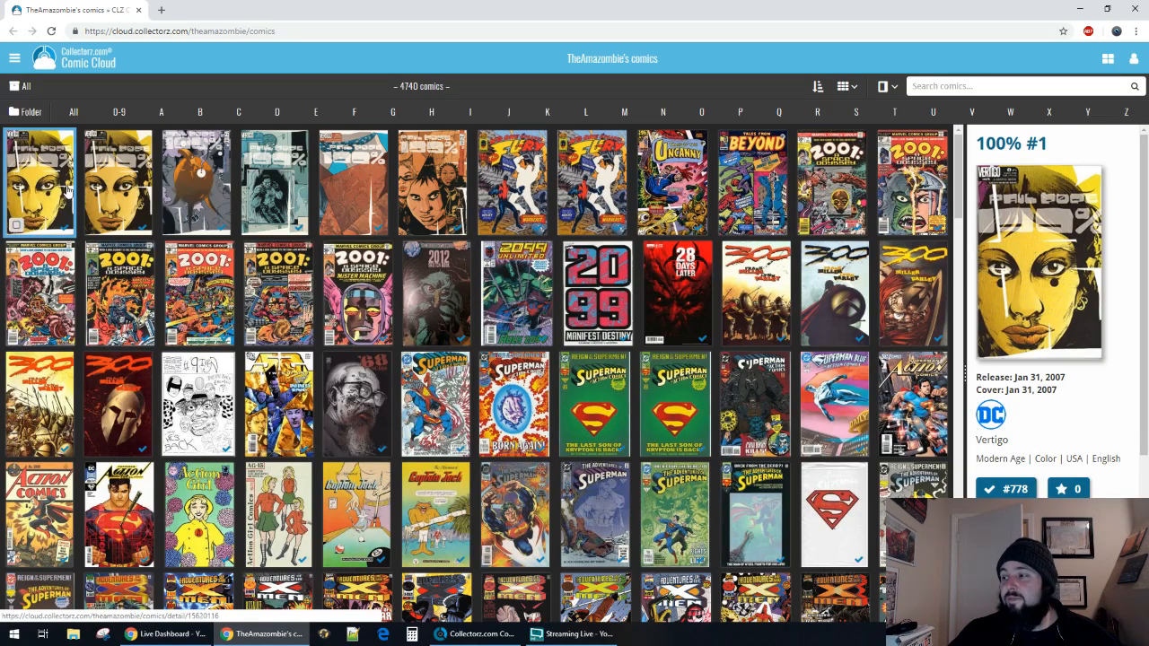
click(124, 173)
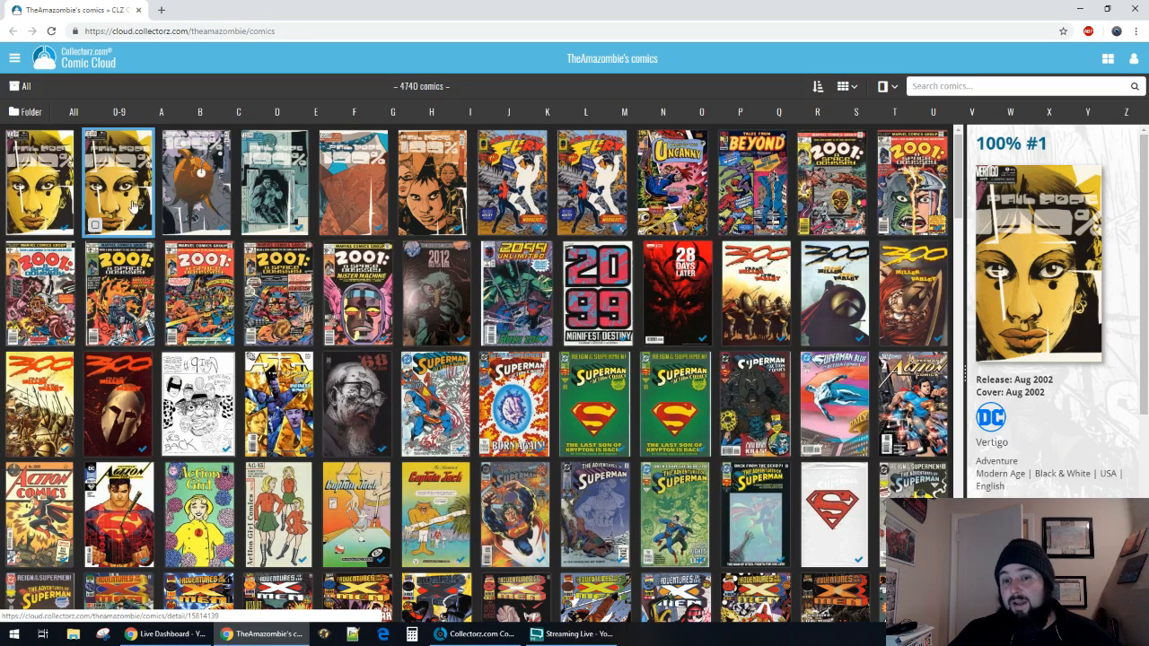
scroll(1078, 452, down, 1)
scroll(1079, 452, up, 1)
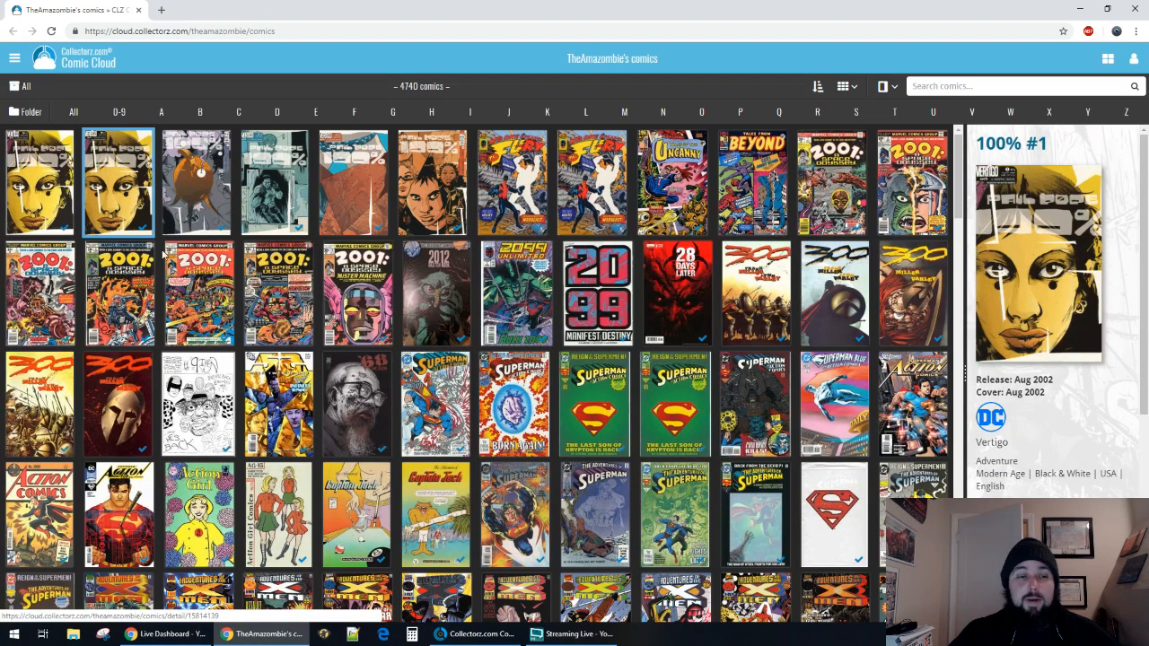
Find the two copies of The Amazing Spider-Man, Vol. 2 #620A in the online collection and compare their details.
scroll(254, 335, down, 8)
scroll(437, 328, down, 10)
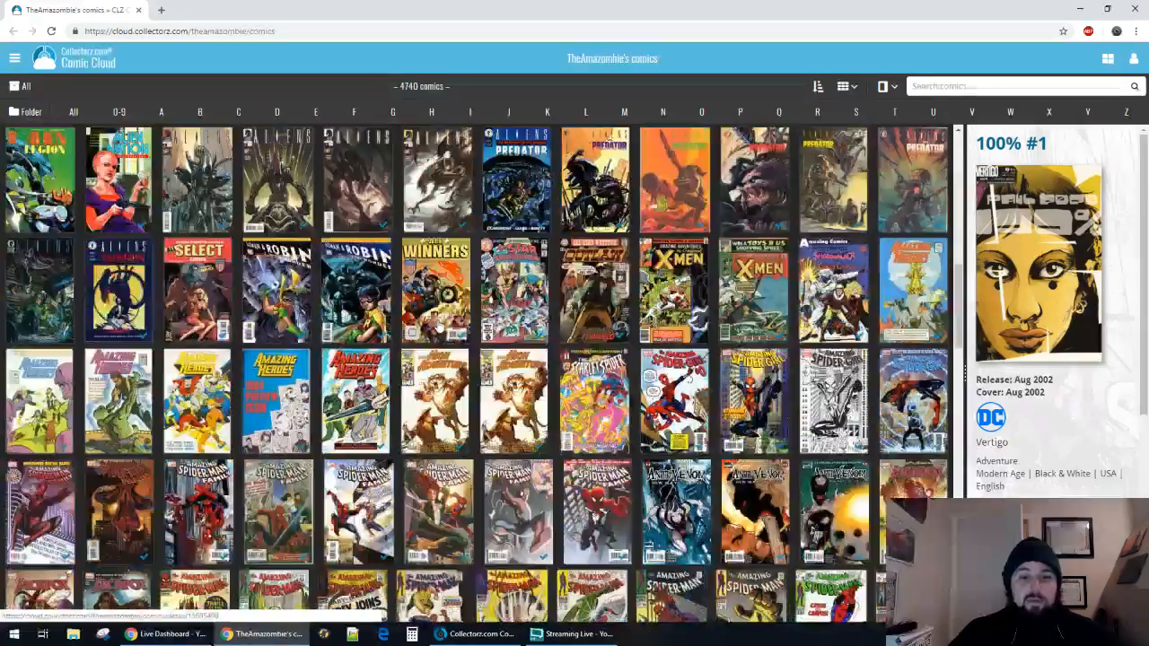
scroll(438, 329, down, 10)
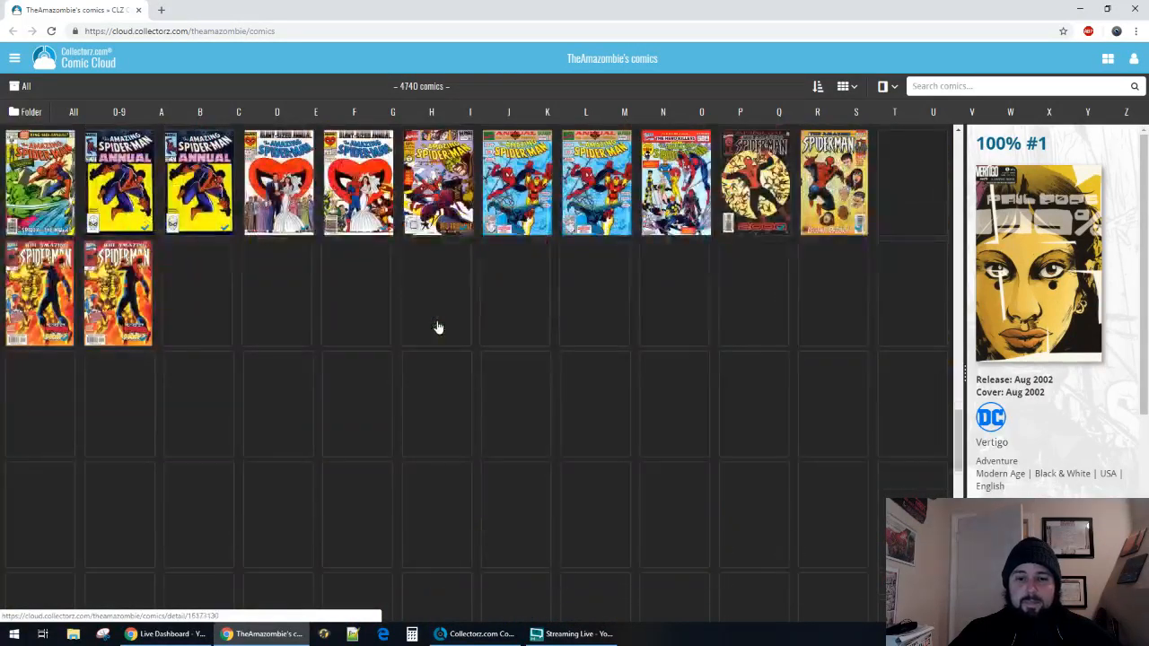
scroll(437, 329, down, 10)
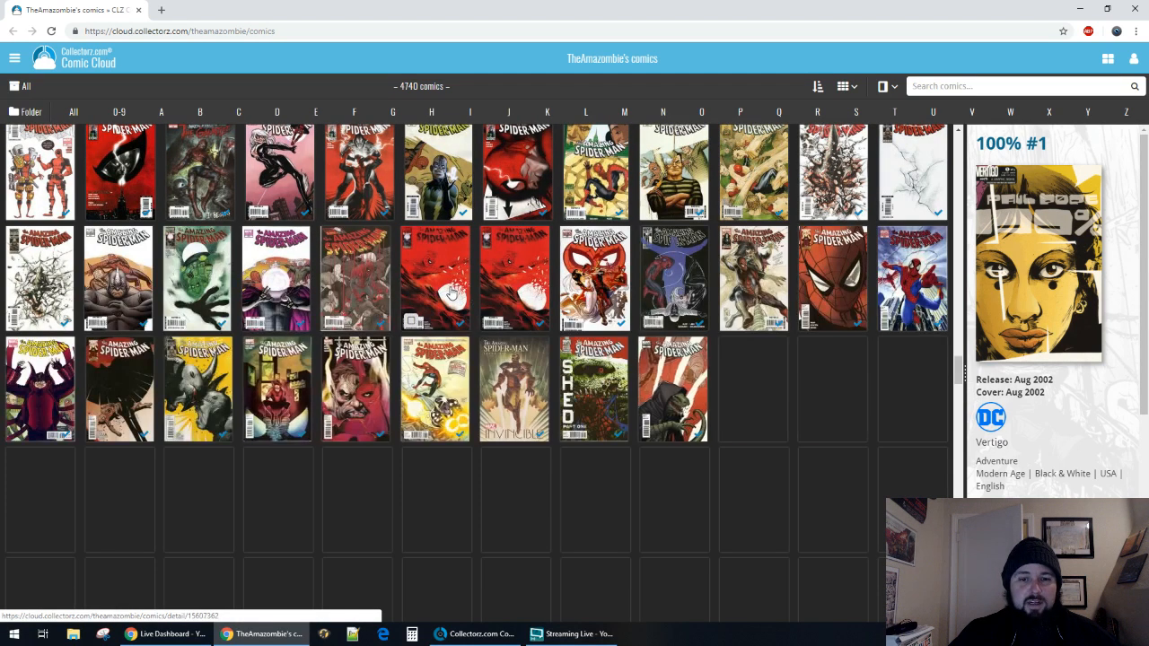
click(465, 276)
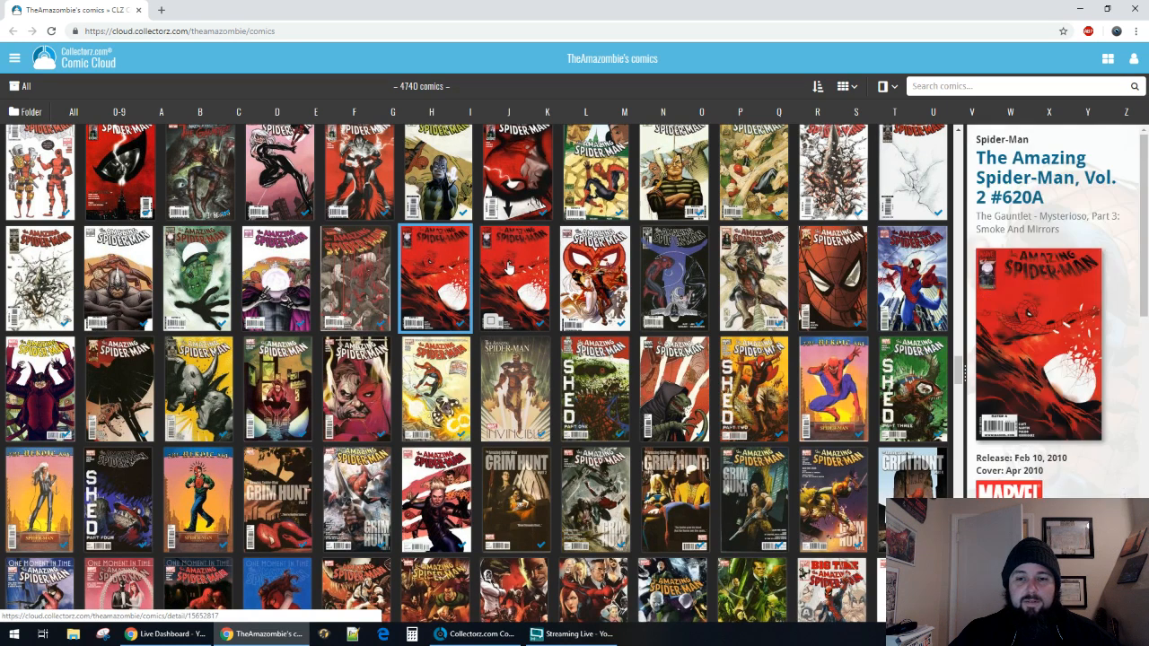
click(509, 266)
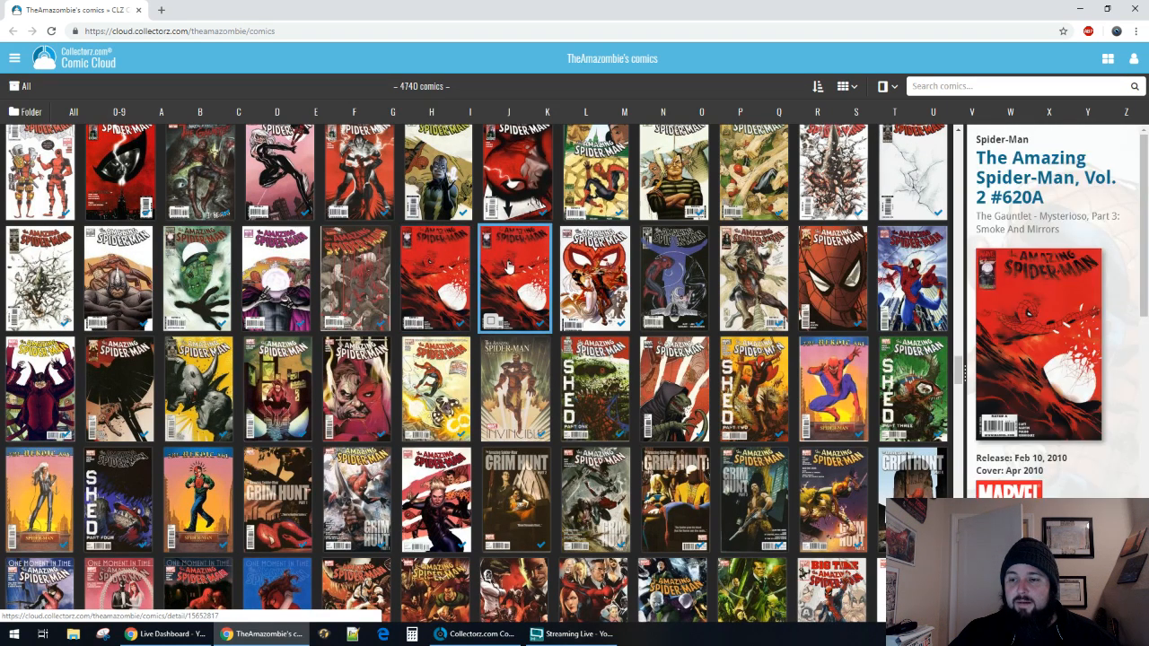
click(432, 267)
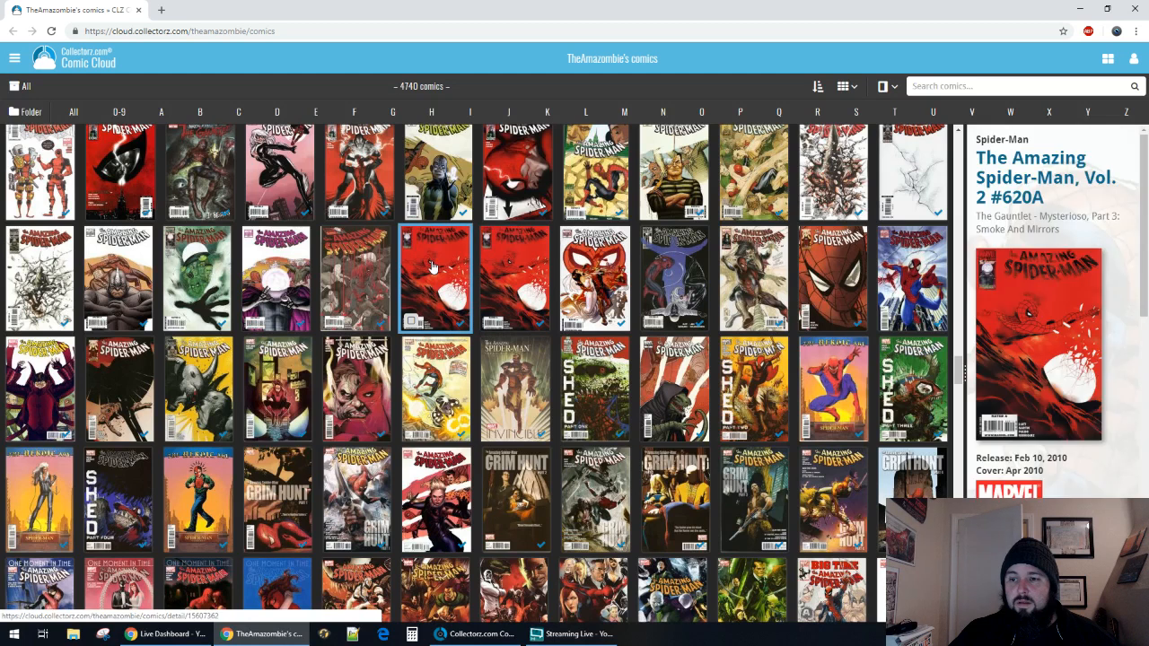
click(485, 265)
scroll(1086, 396, down, 1)
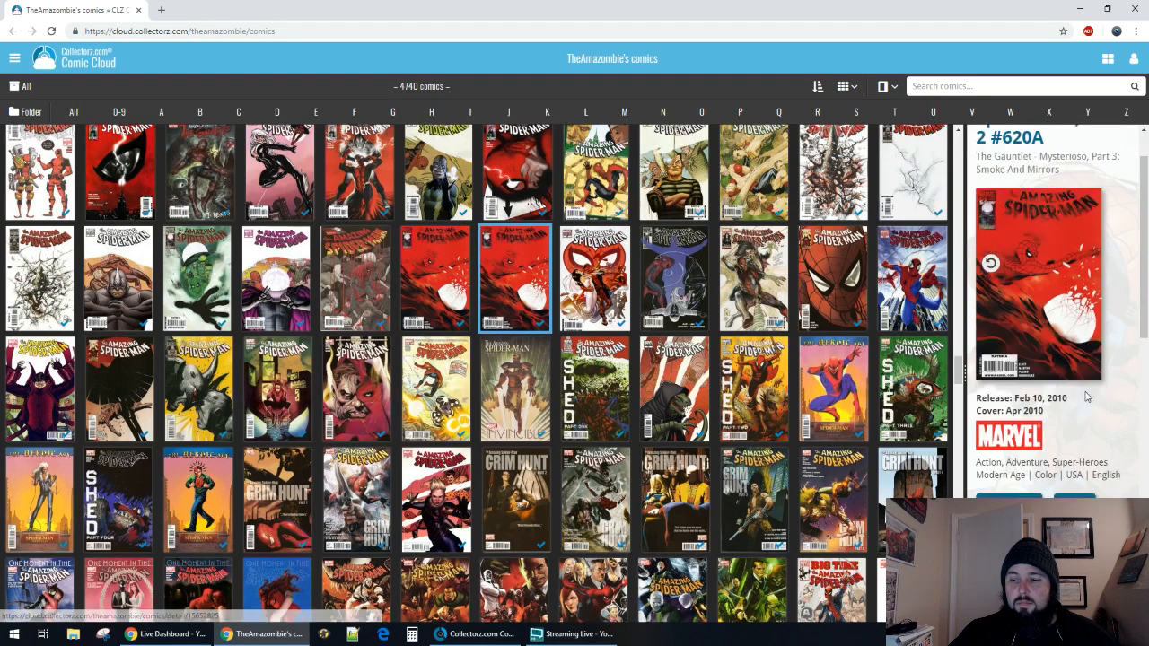
scroll(1086, 397, down, 1)
scroll(1086, 397, up, 3)
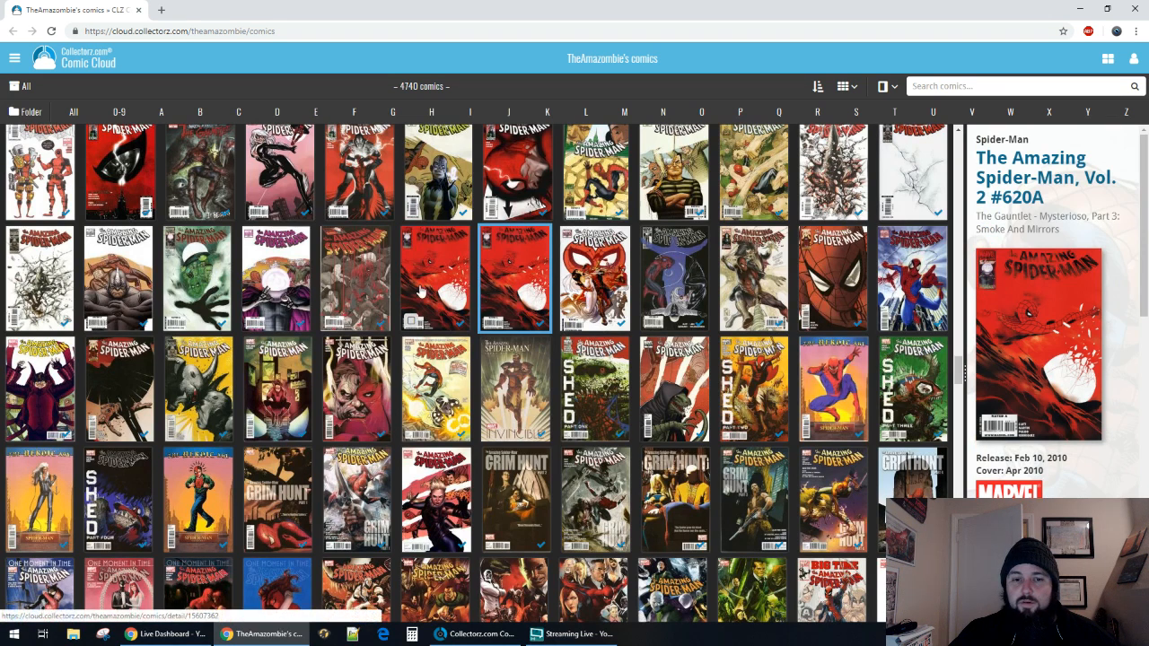
Check the storage location in the personal details of both The Amazing Spider-Man, Vol. 2 #620A copies.
click(420, 292)
scroll(1065, 385, down, 5)
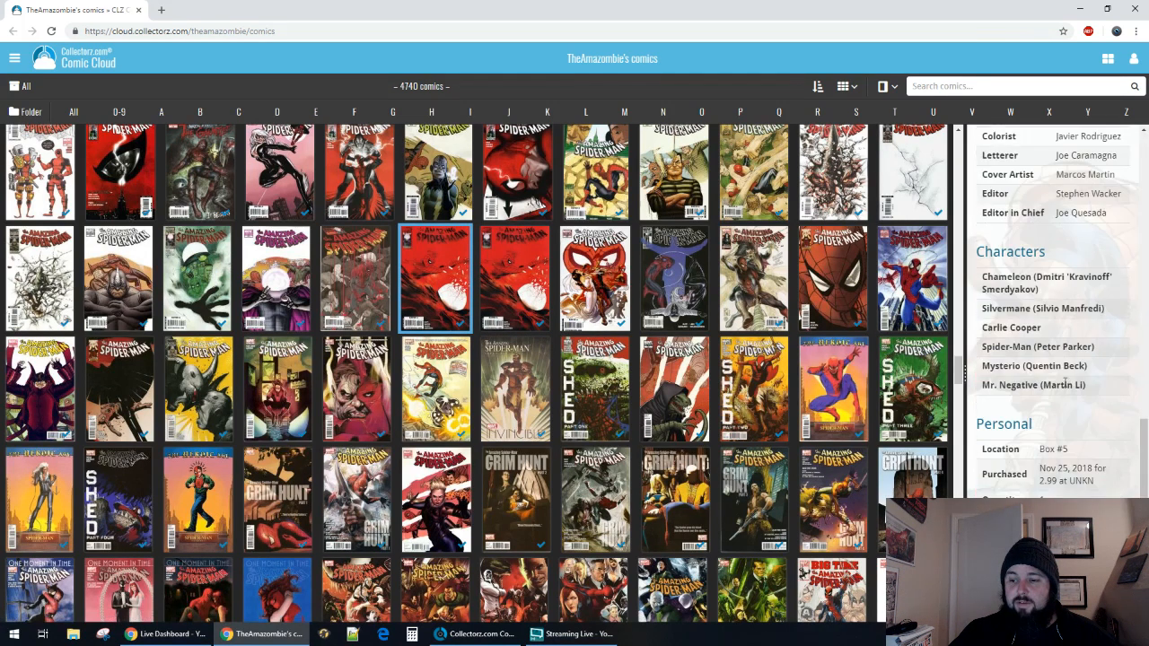
scroll(1065, 385, down, 1)
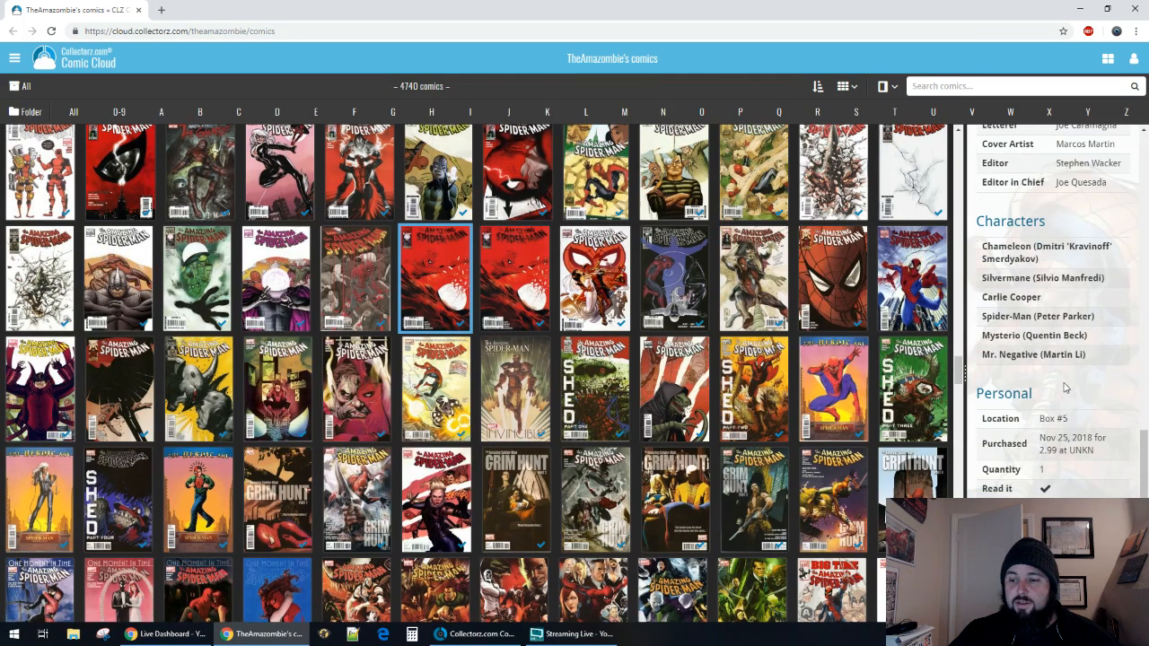
click(516, 276)
scroll(1064, 385, down, 10)
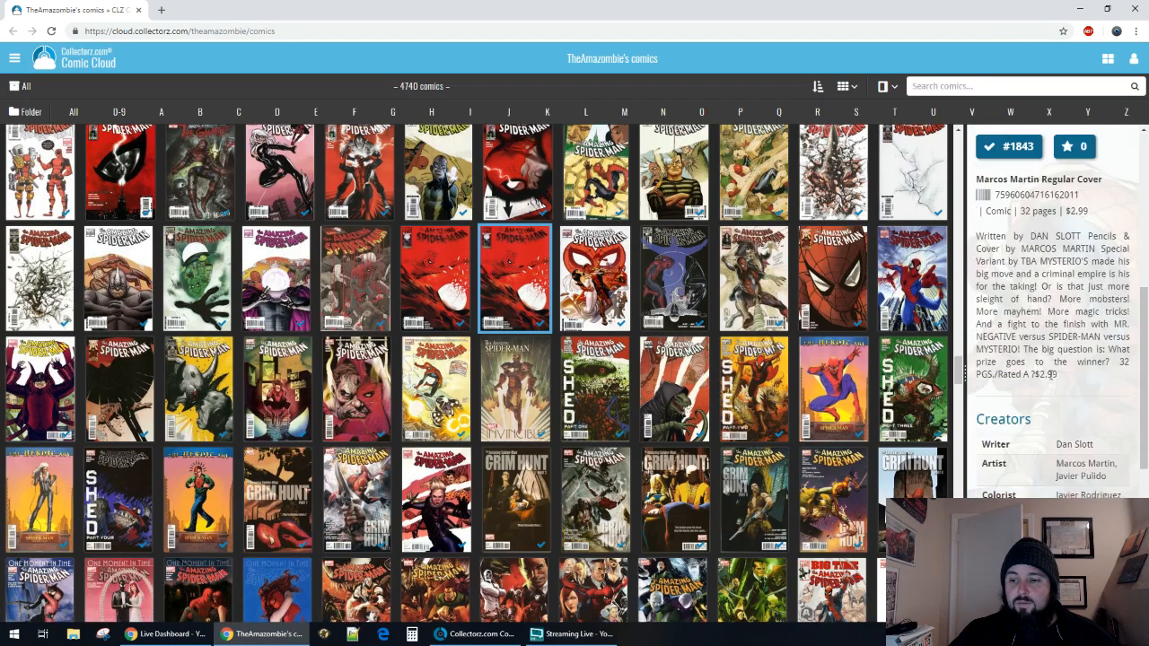
drag(1047, 418, 1127, 417)
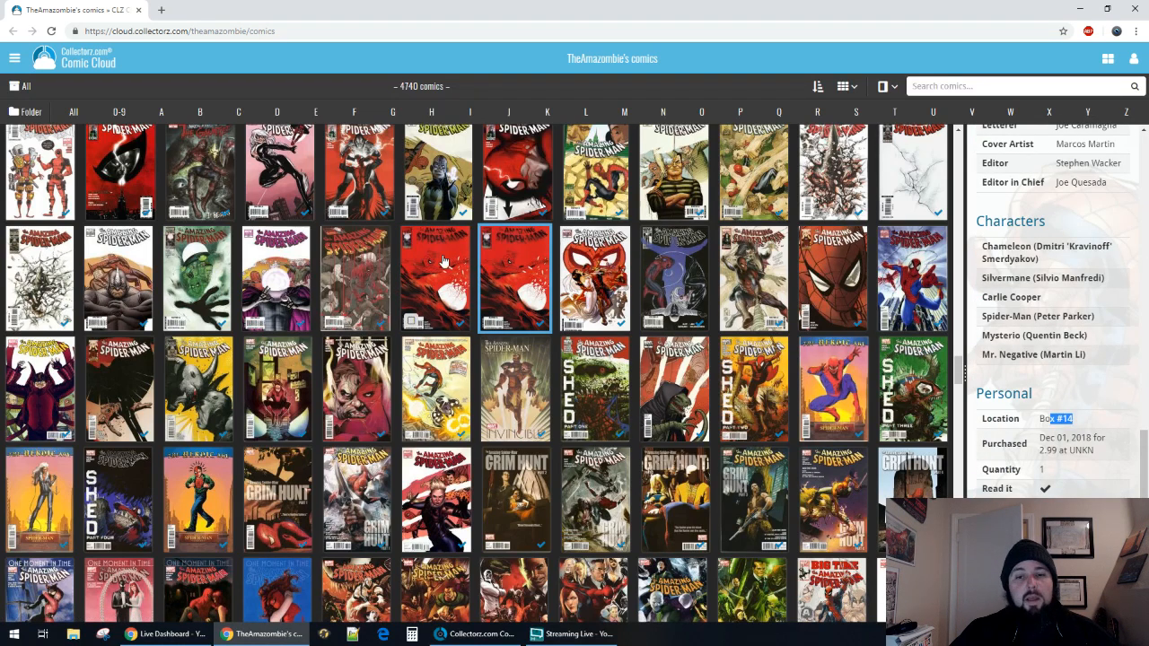
Browse the online cover collection from The Amazing Spider-Man issues through Batman, Bone and Cable to the Captain America issues.
scroll(434, 308, down, 10)
scroll(438, 308, down, 5)
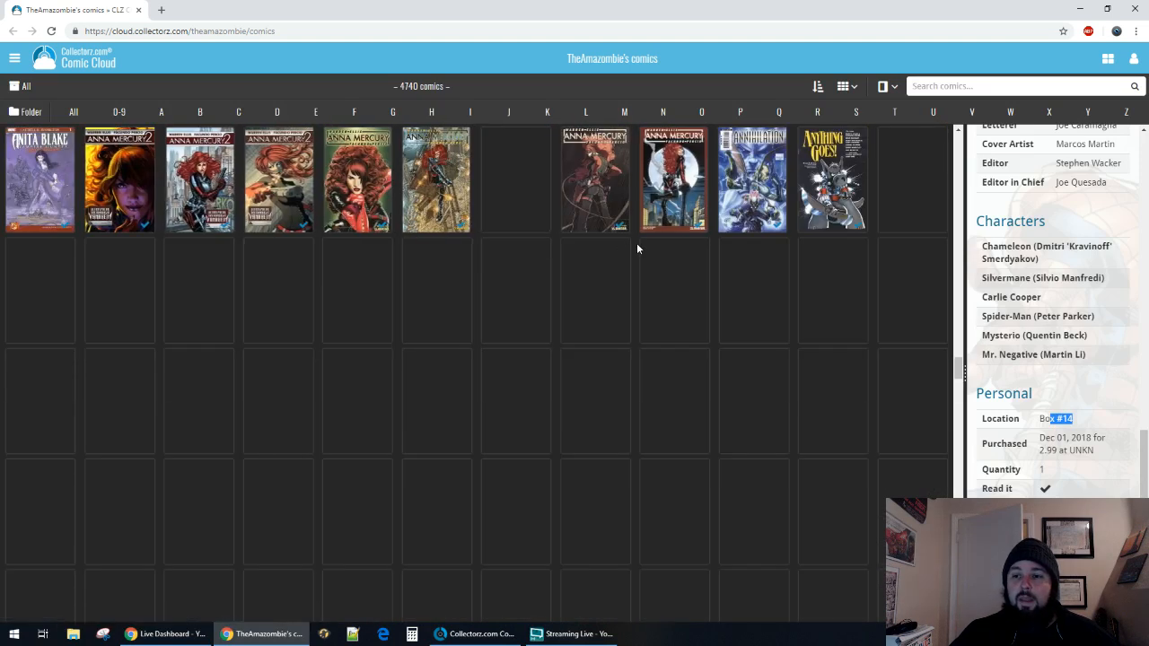
scroll(455, 262, down, 5)
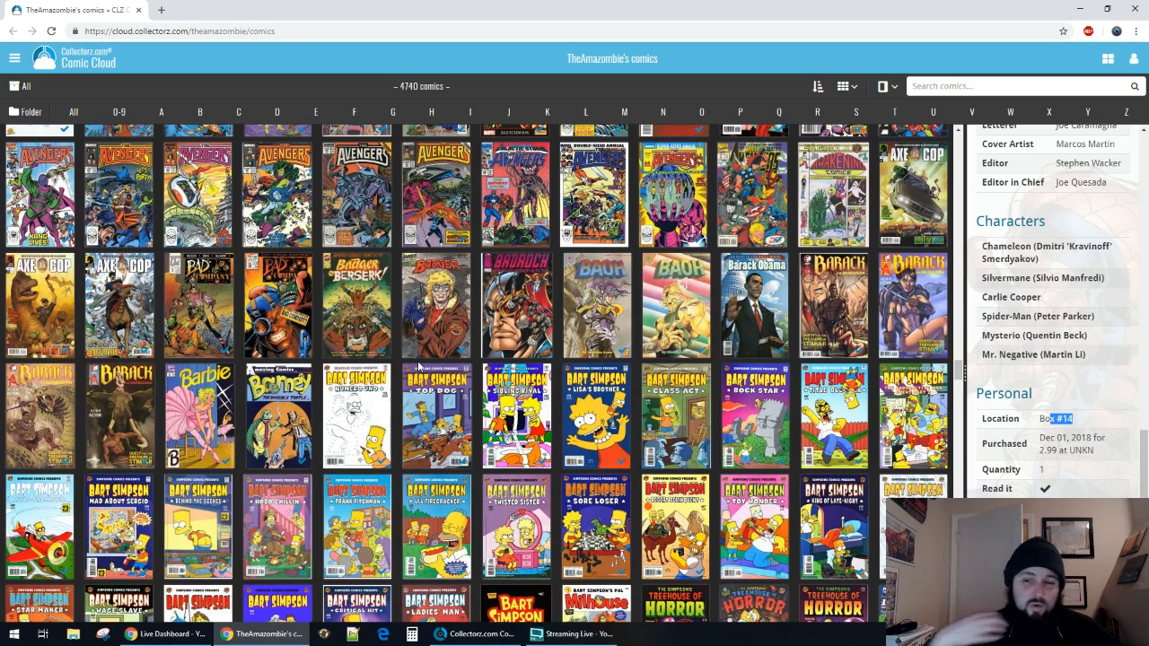
scroll(417, 377, down, 10)
scroll(422, 359, down, 1)
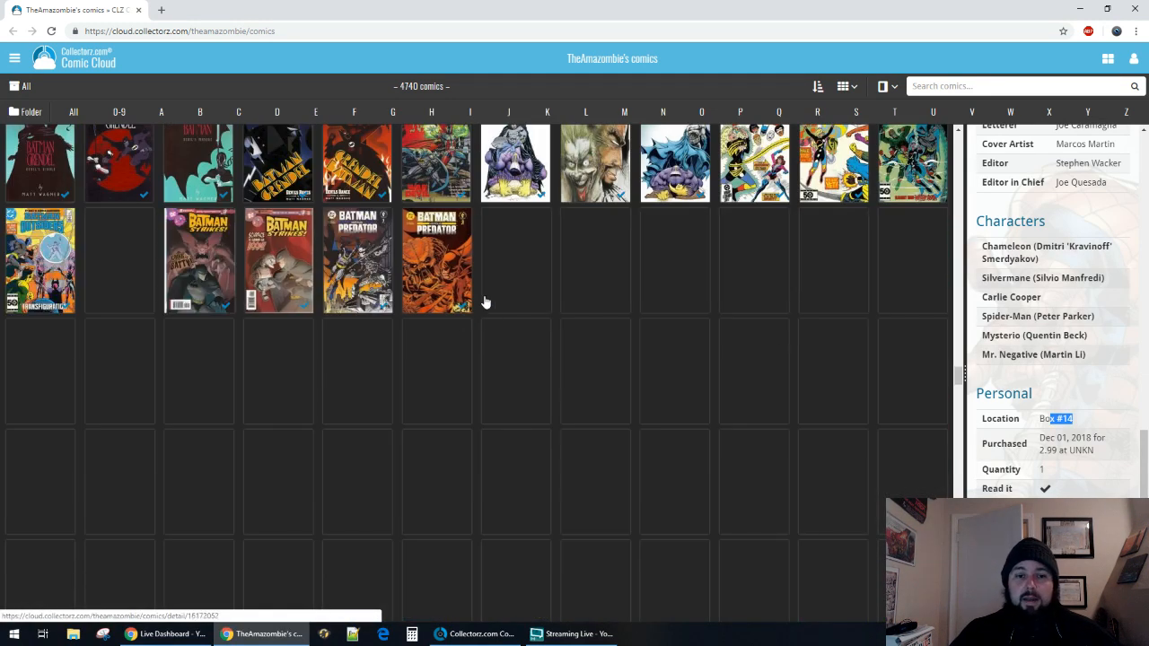
scroll(449, 301, down, 1)
scroll(426, 297, down, 2)
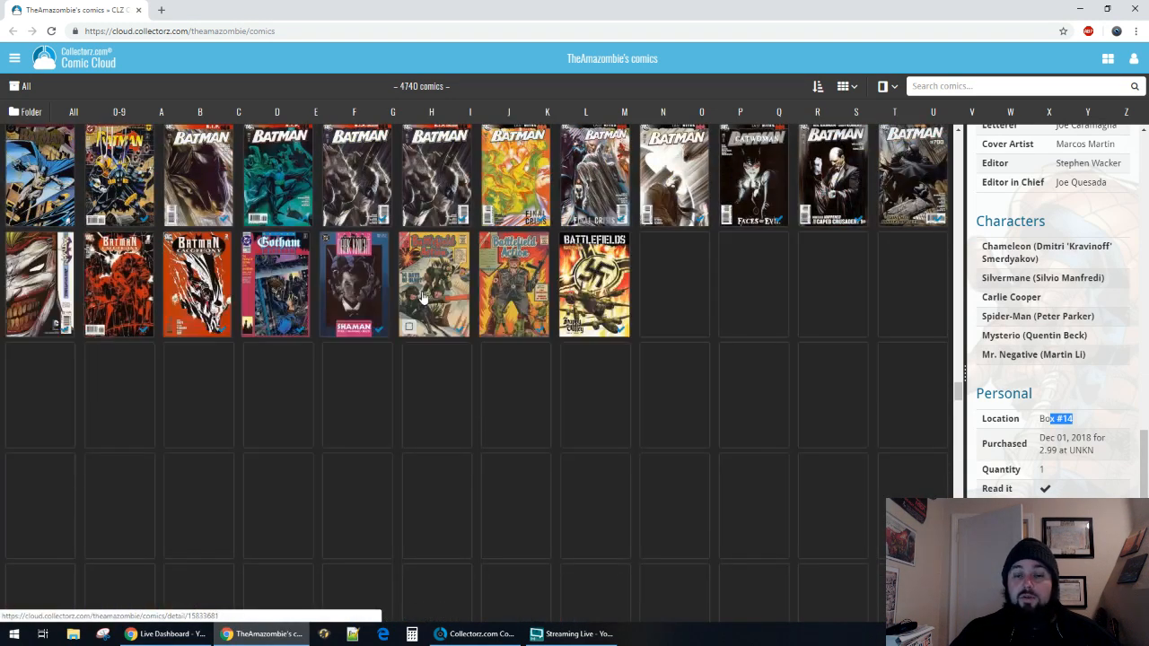
scroll(425, 297, down, 10)
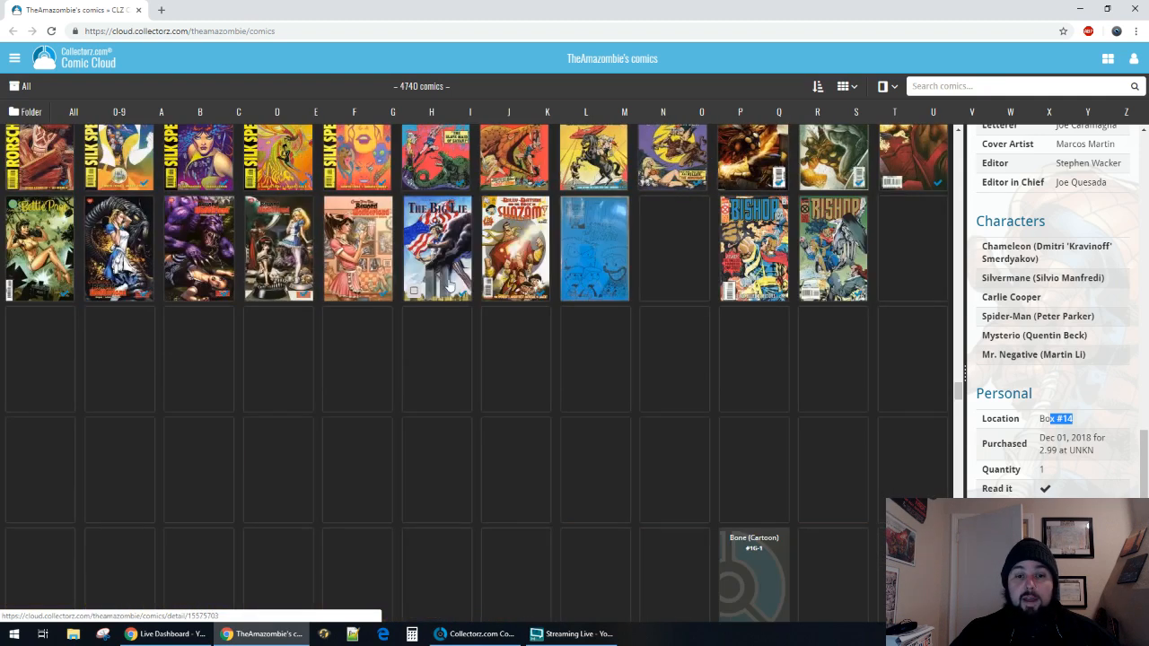
scroll(435, 281, down, 10)
scroll(435, 281, down, 3)
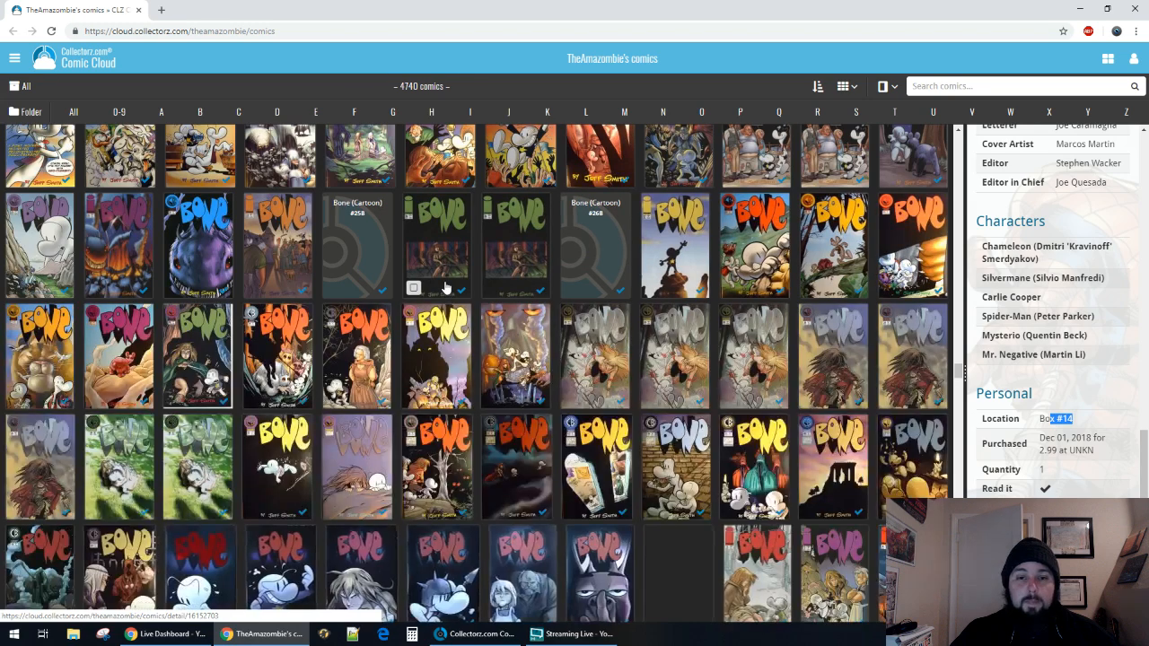
scroll(445, 292, down, 1)
scroll(445, 288, down, 10)
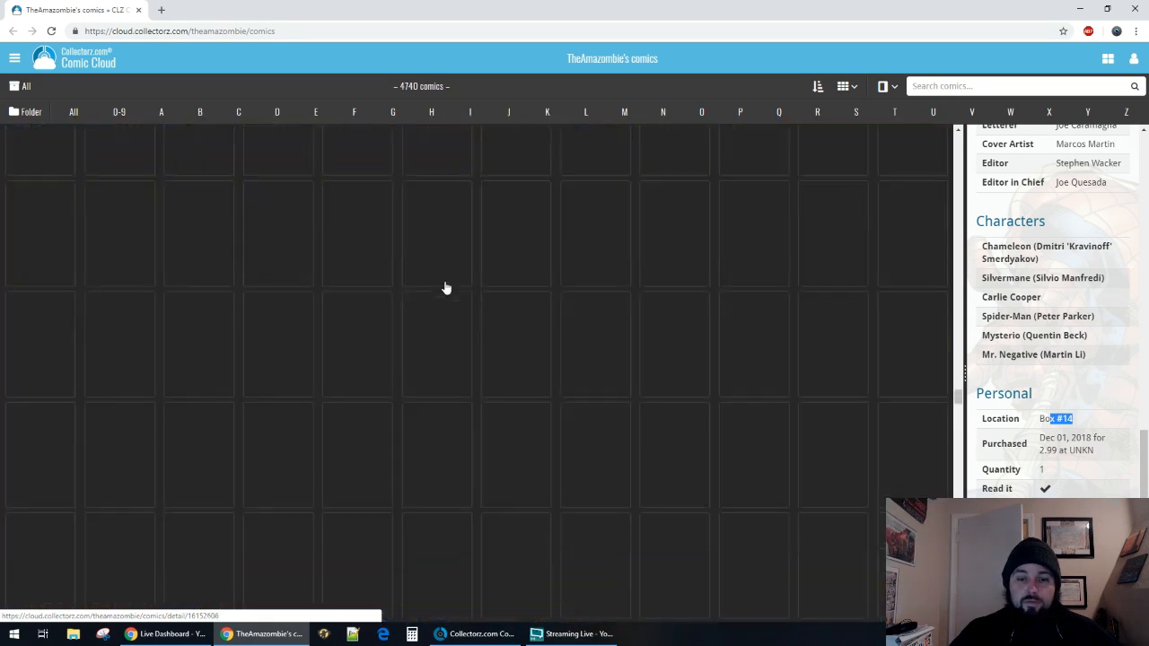
scroll(445, 288, down, 2)
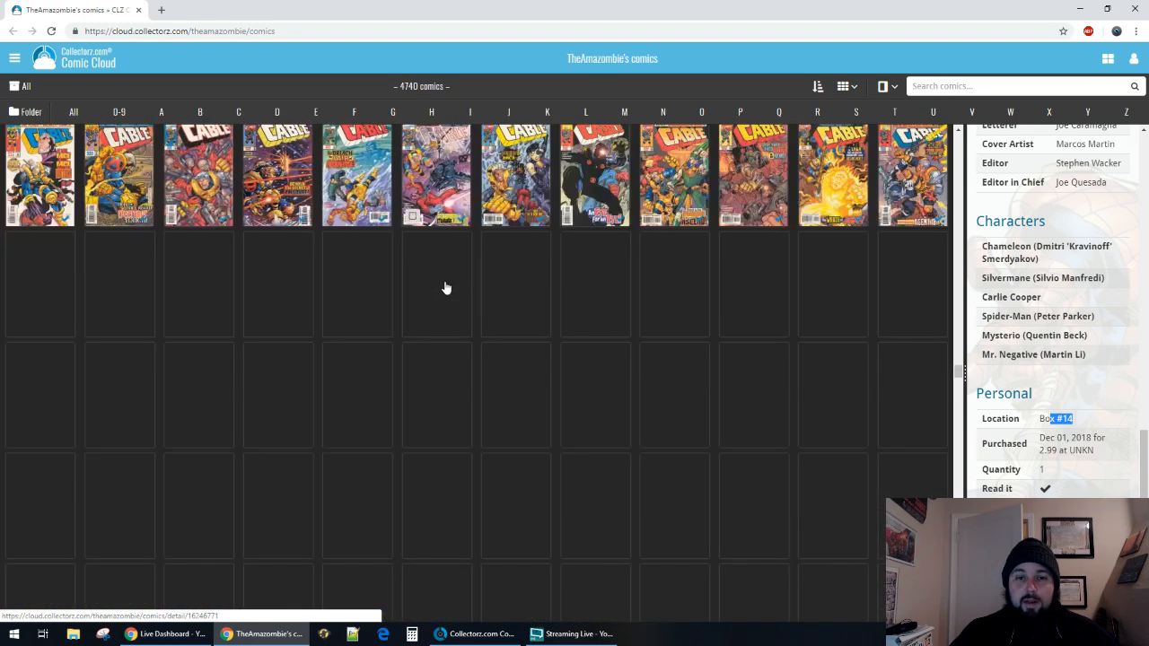
scroll(445, 288, down, 3)
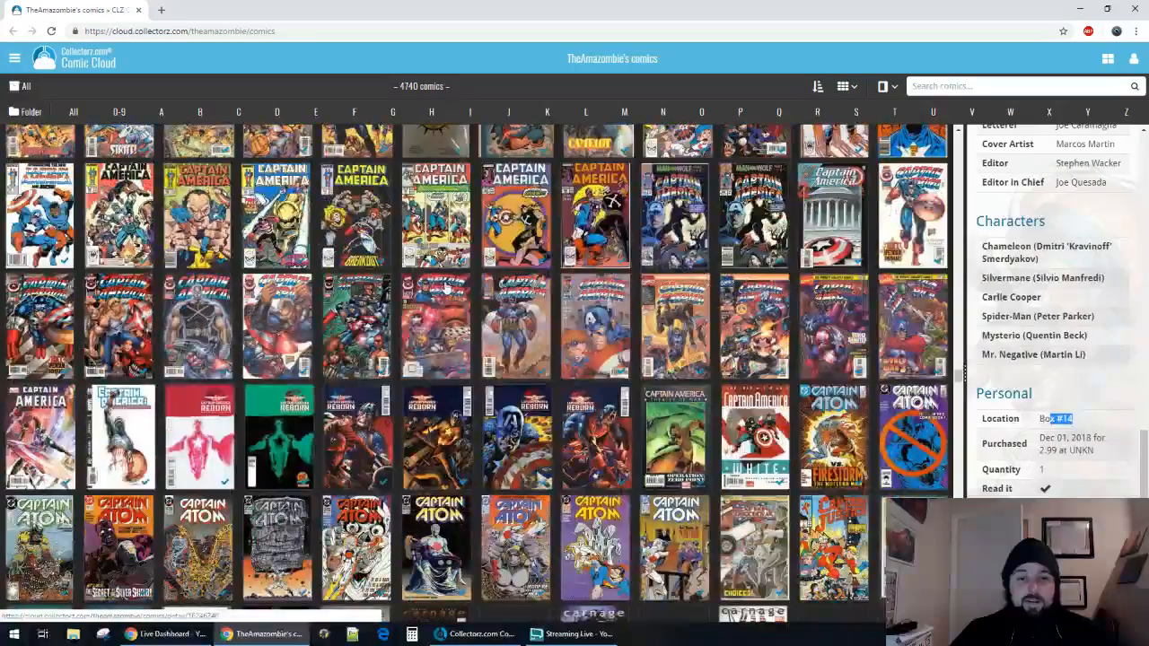
scroll(446, 288, down, 2)
scroll(446, 289, down, 3)
scroll(871, 202, up, 4)
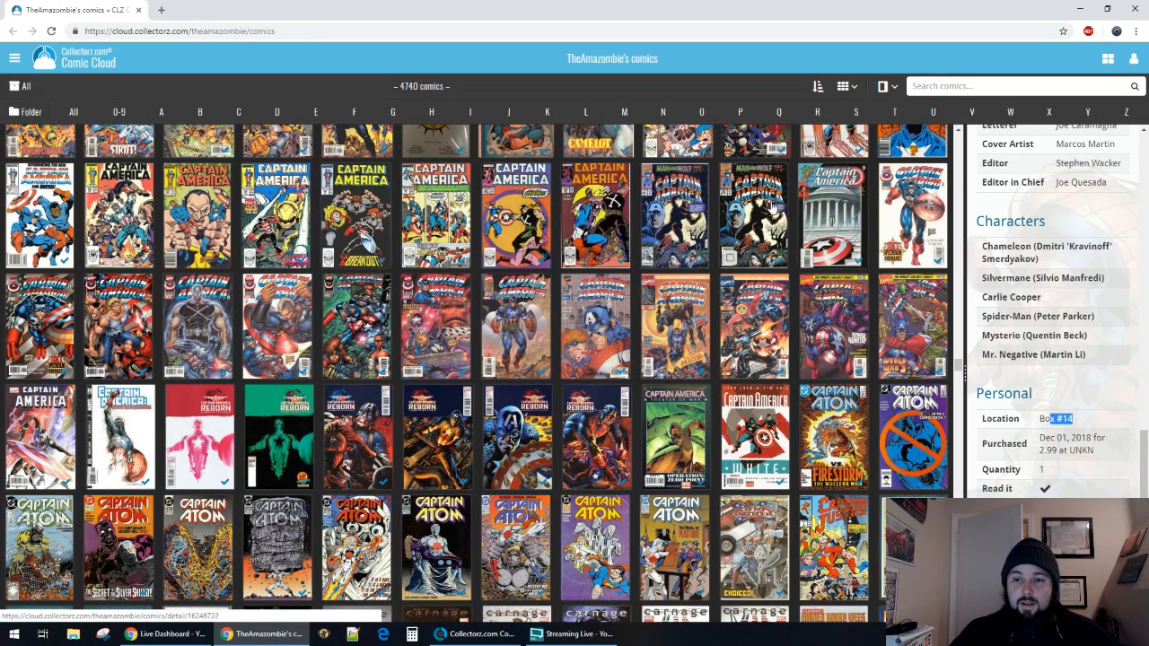
Compare the enlarged covers of Captain America, Vol. 2 #1A and #1B in the online collection.
click(905, 220)
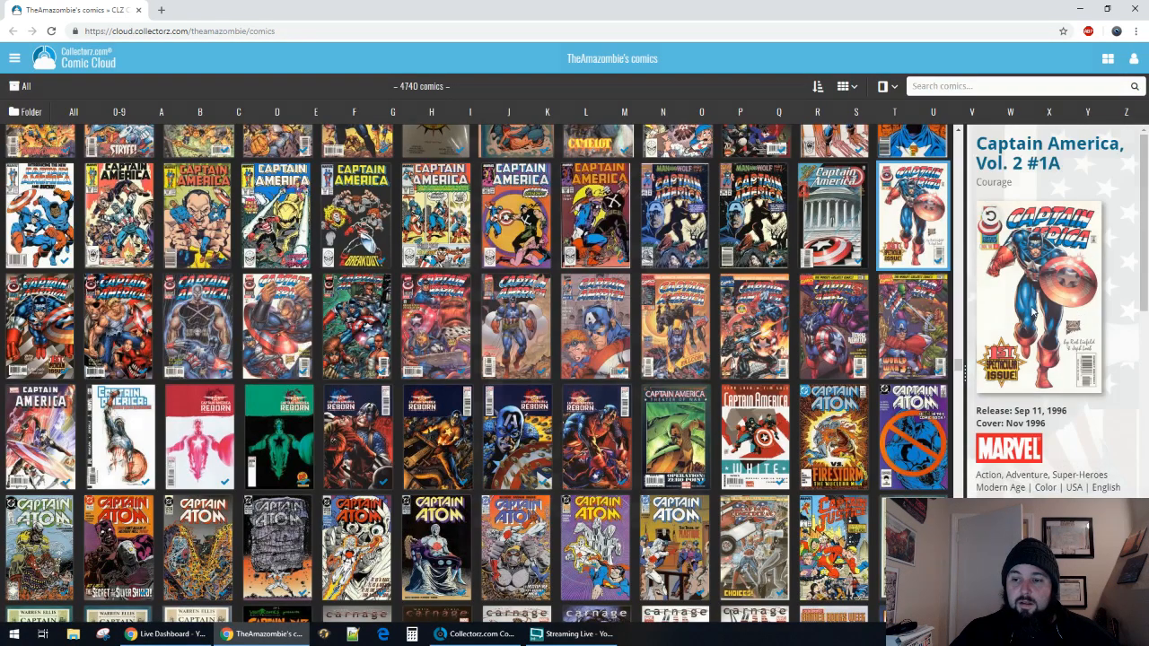
click(1039, 311)
click(765, 306)
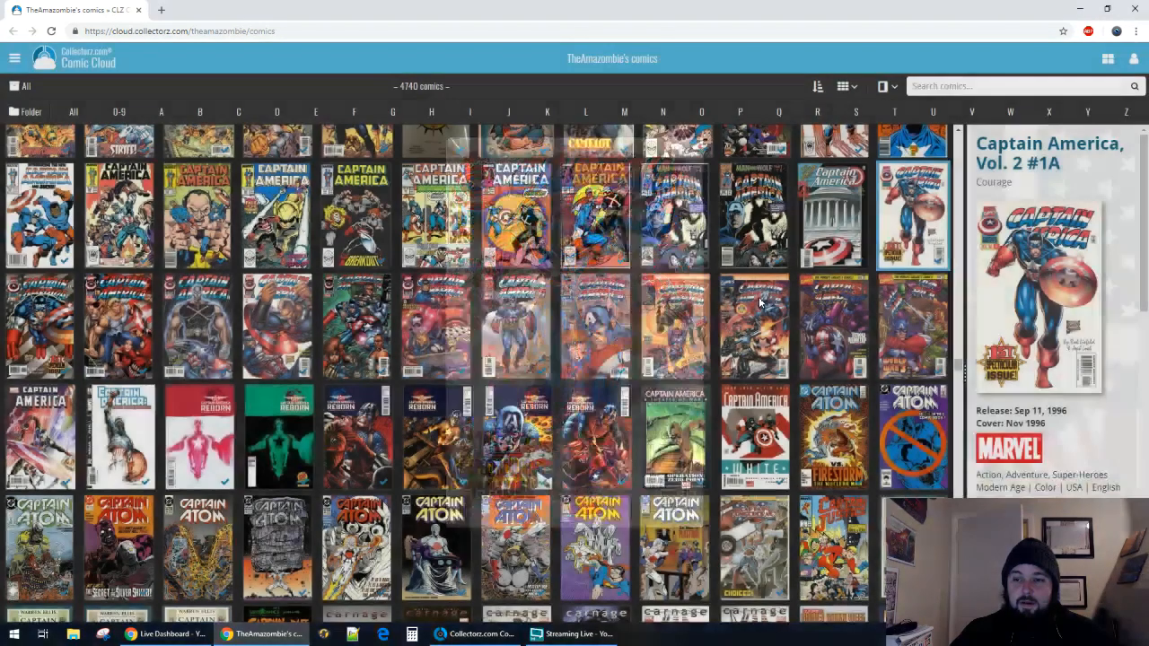
click(36, 331)
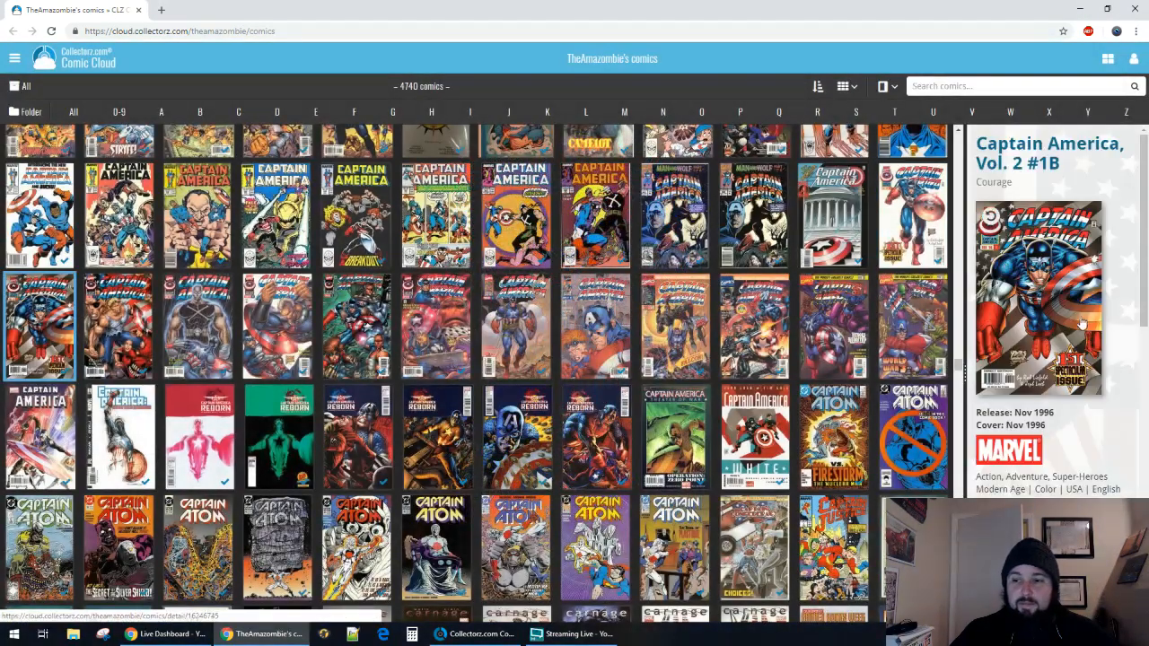
click(1078, 313)
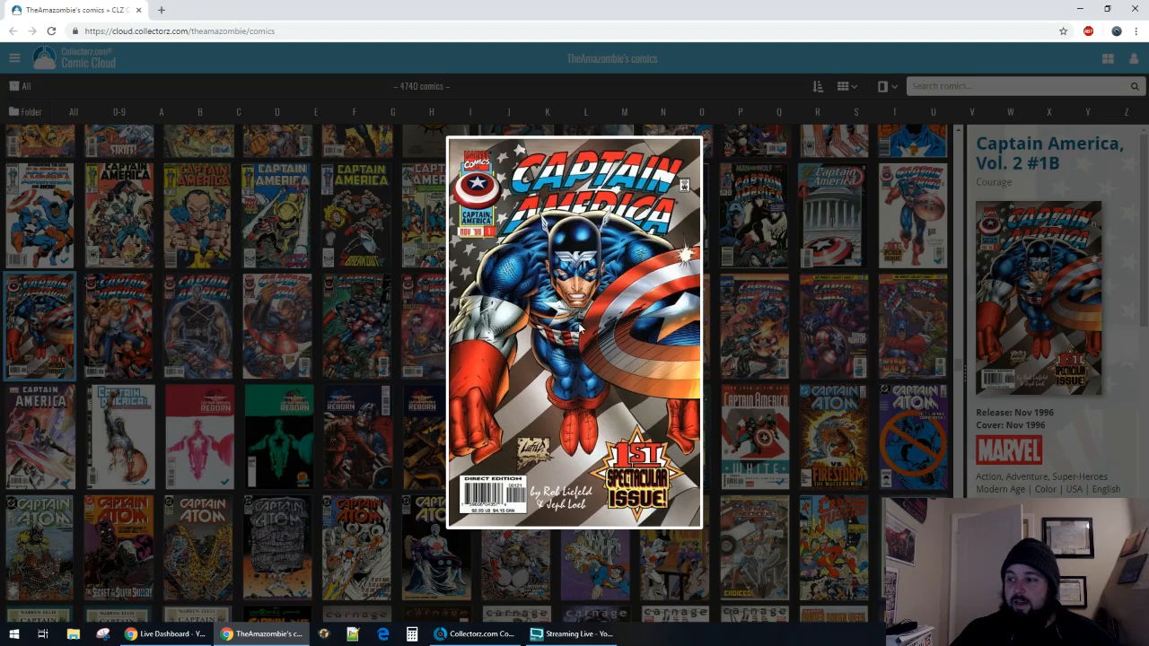
click(771, 296)
Close the online collection's browser window and return to the desktop Comic Collector program.
scroll(771, 296, down, 20)
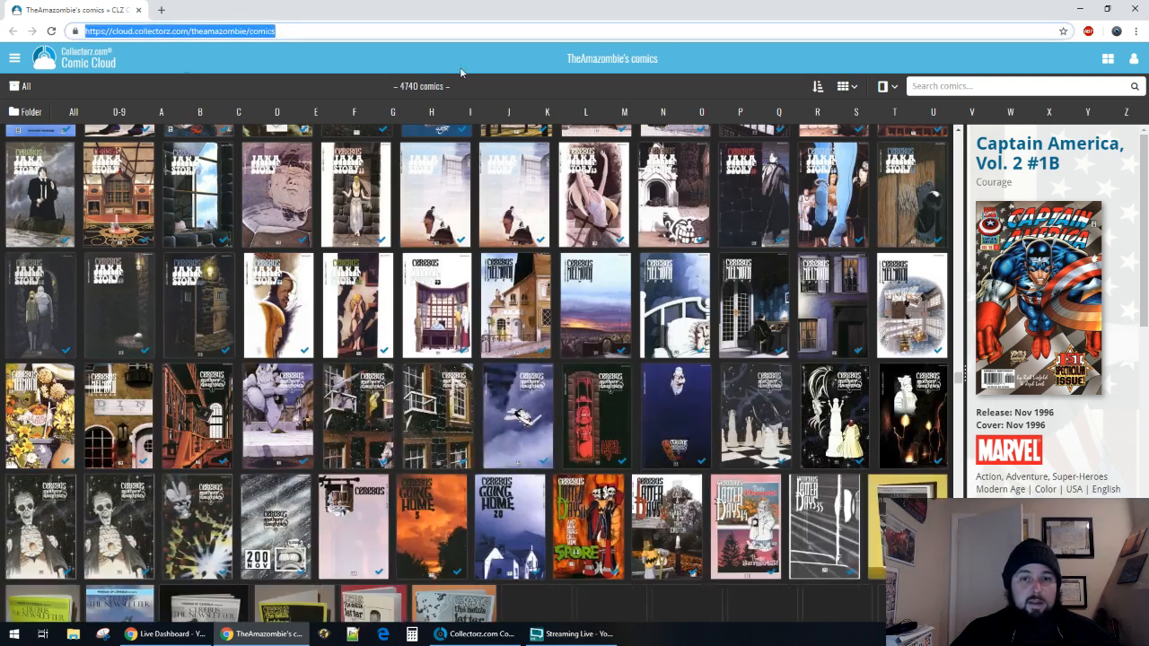
click(1133, 9)
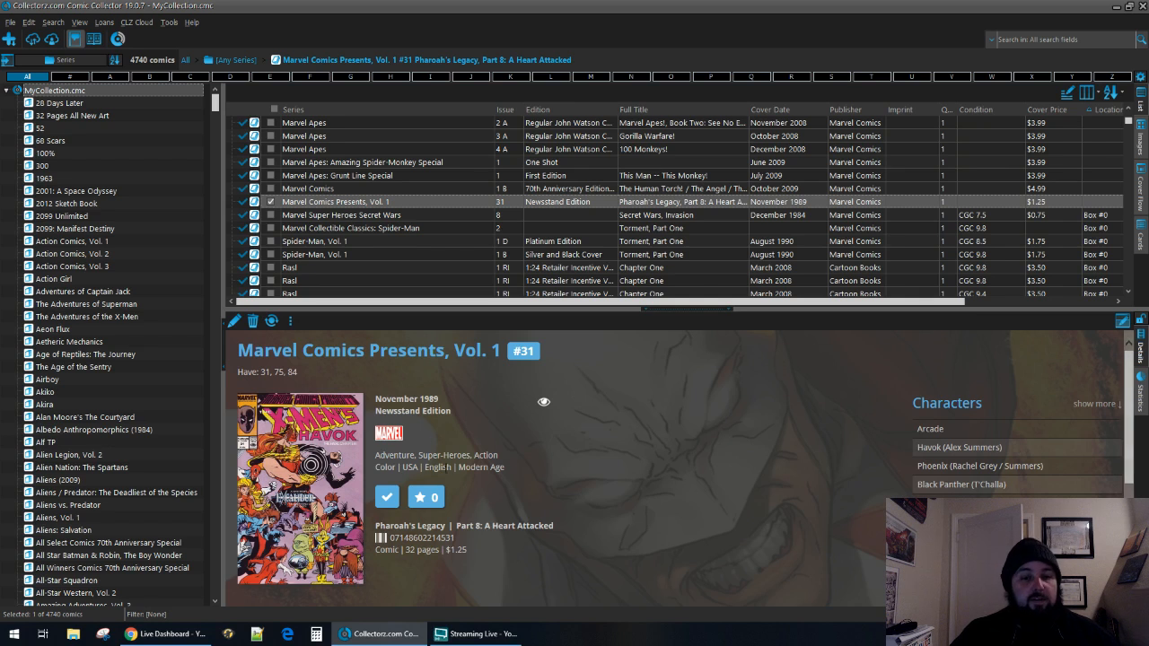
click(164, 636)
click(382, 633)
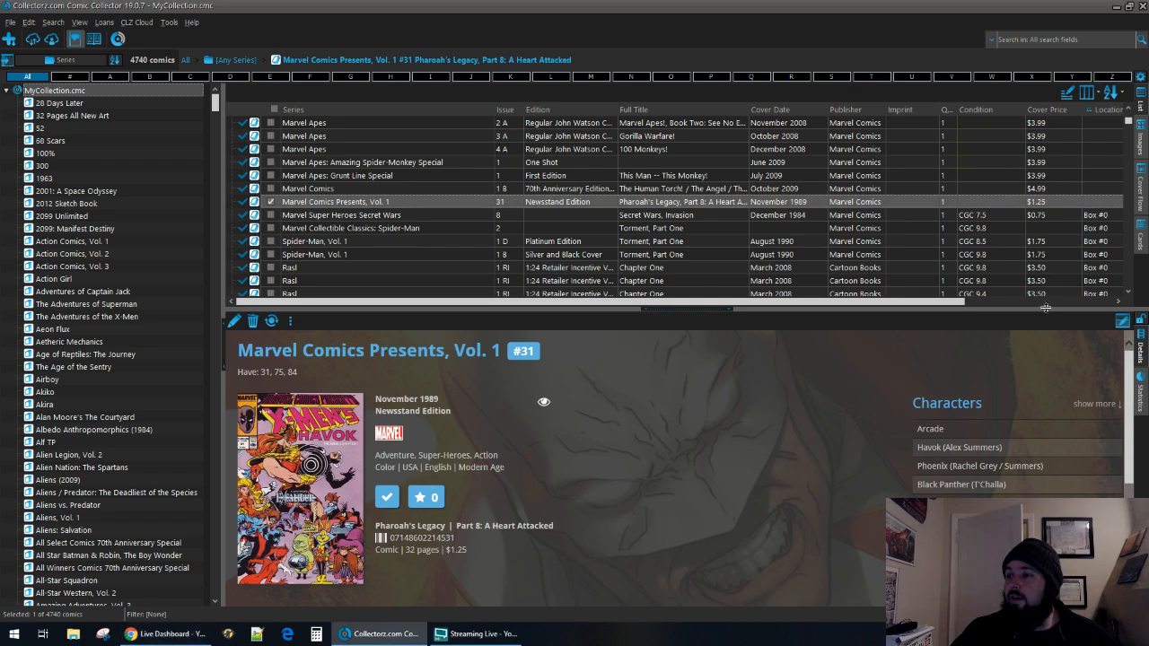
key(alt+Tab)
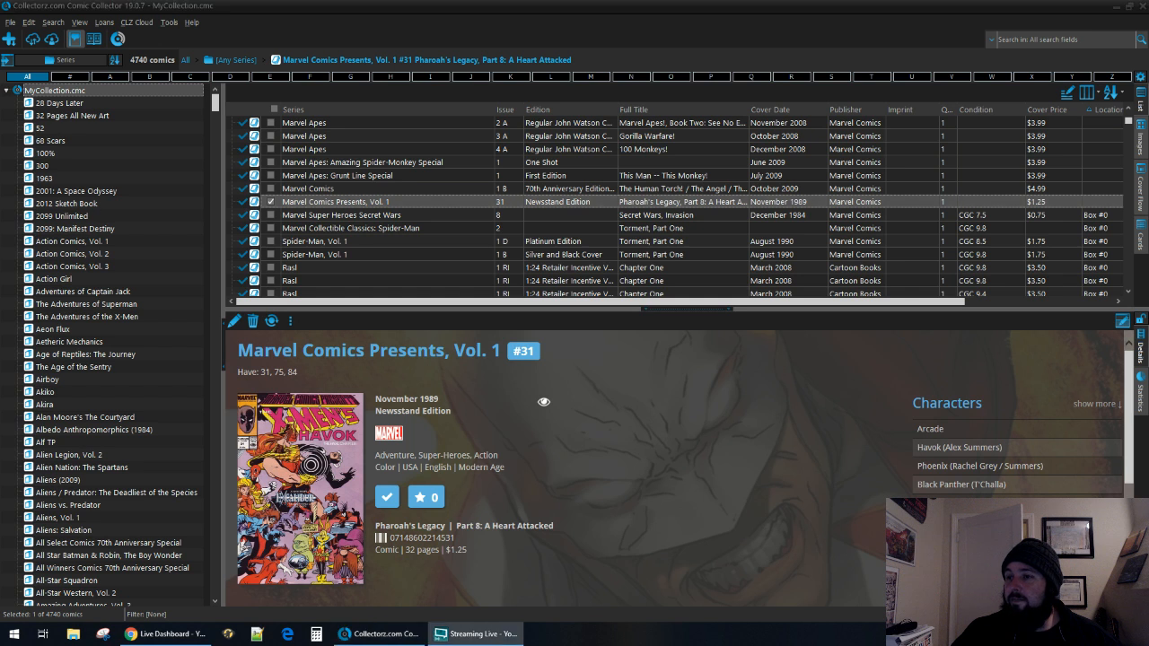